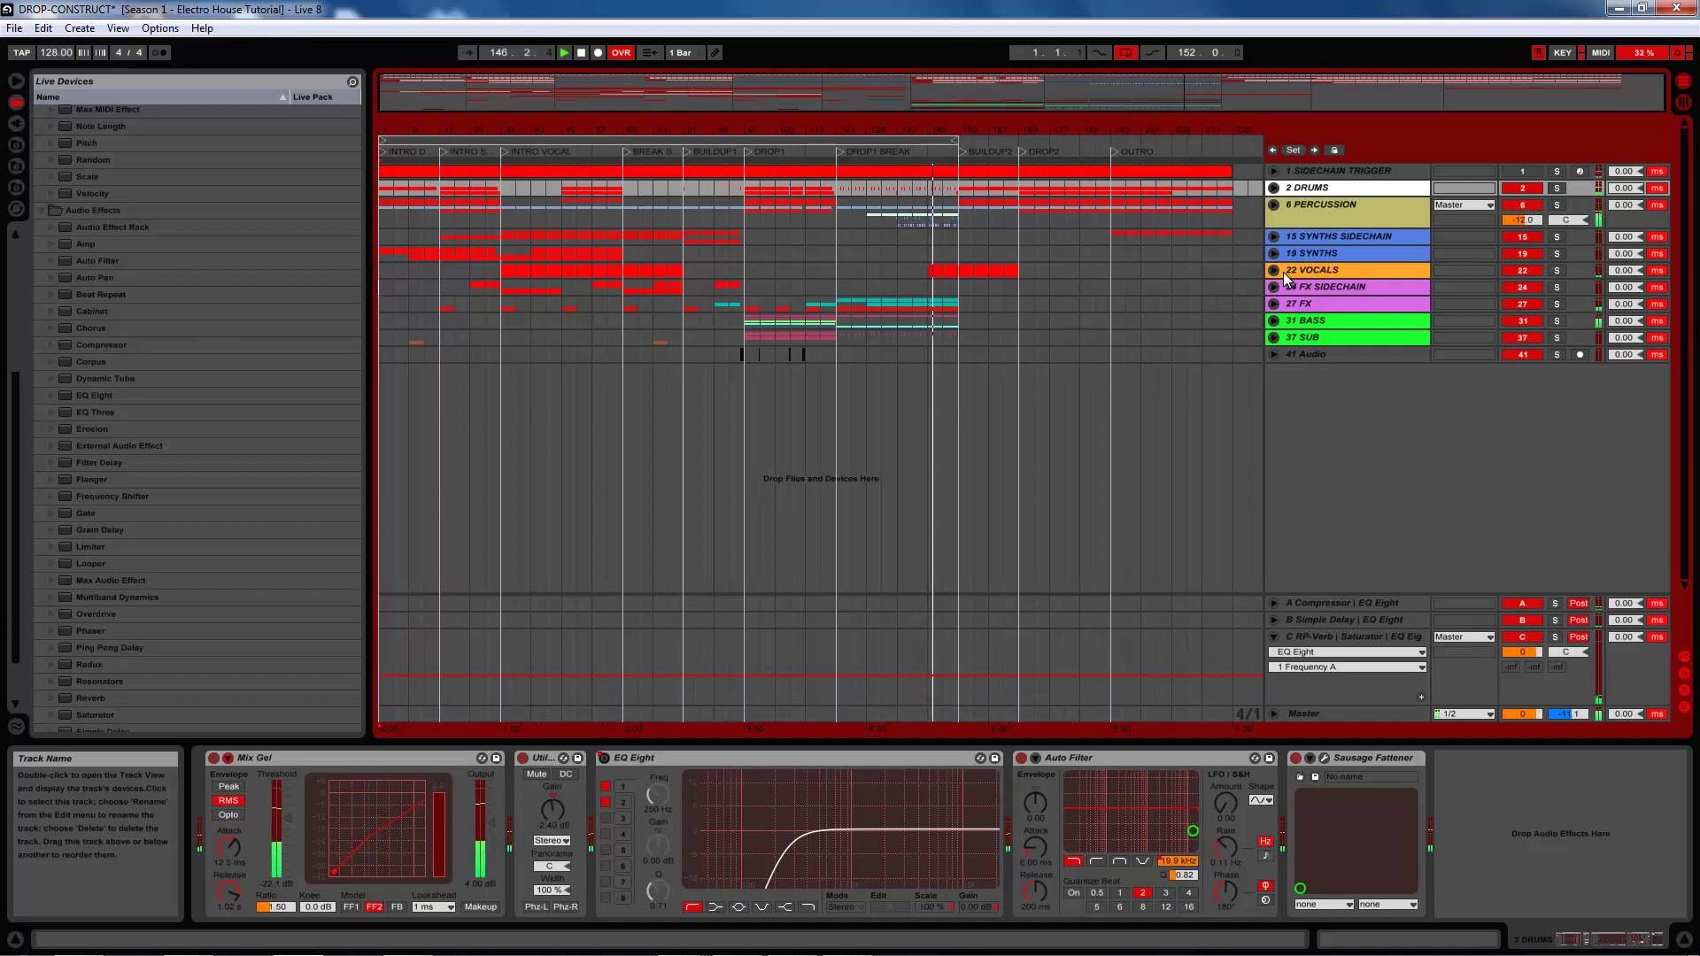
Extend the arrangement loop to 168 bars so that it ends where BUILDUP2 does
left_click_drag(956, 140, 1018, 142)
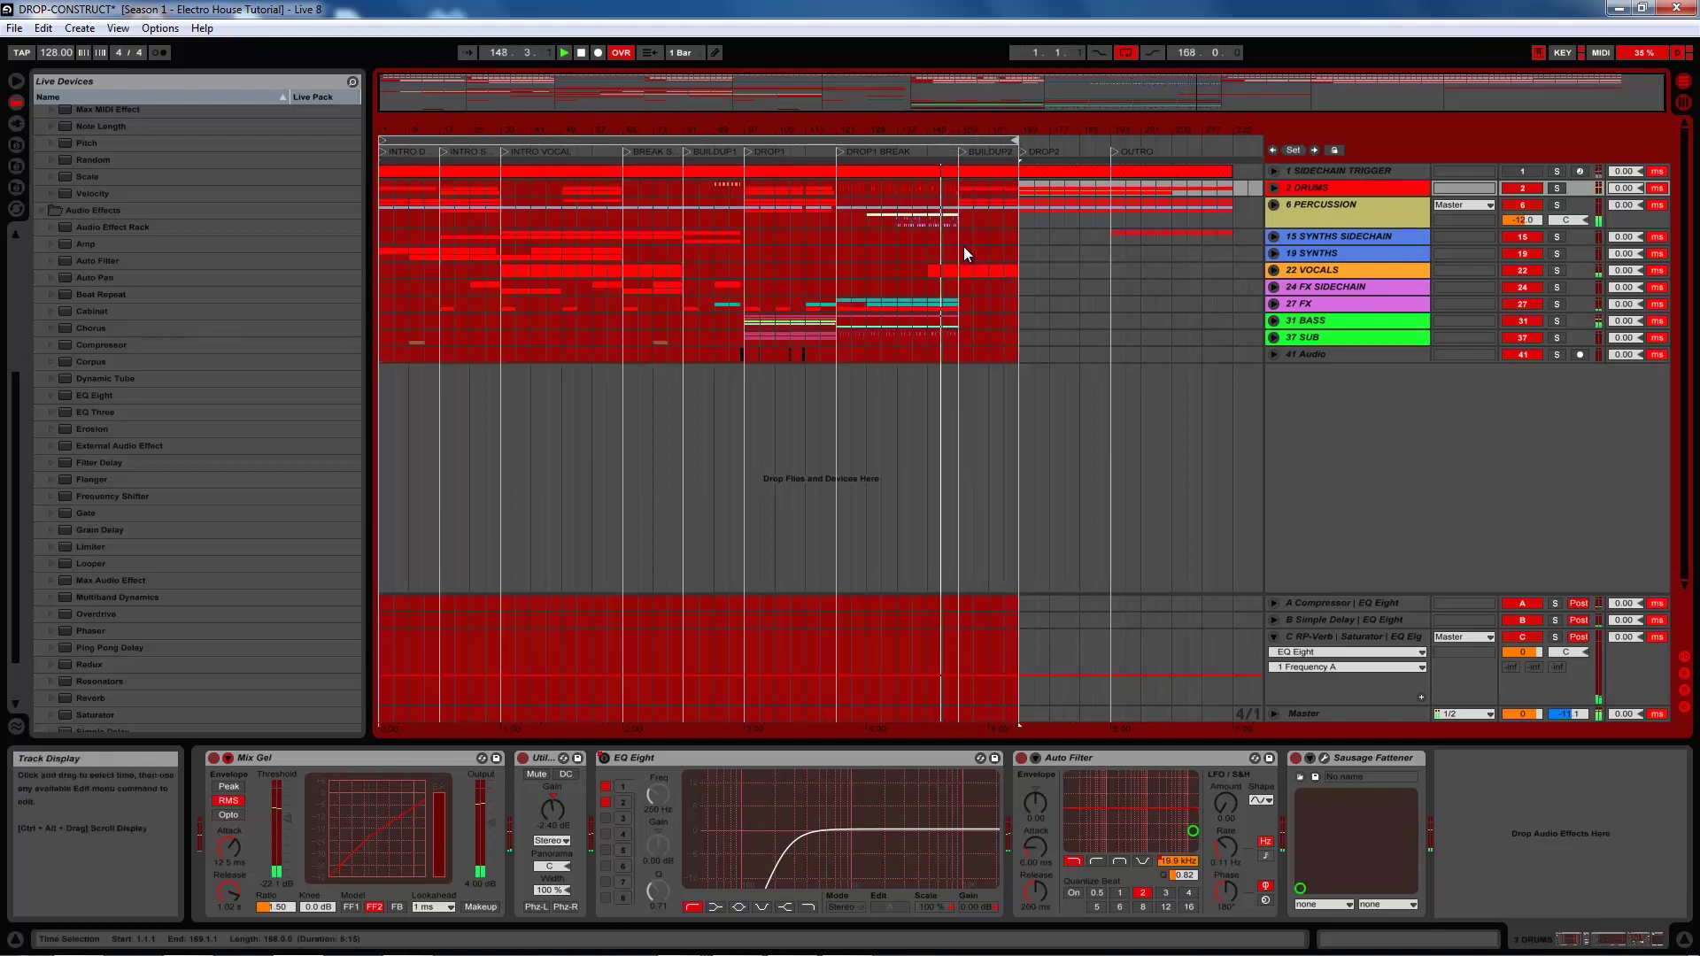
left_click(960, 253)
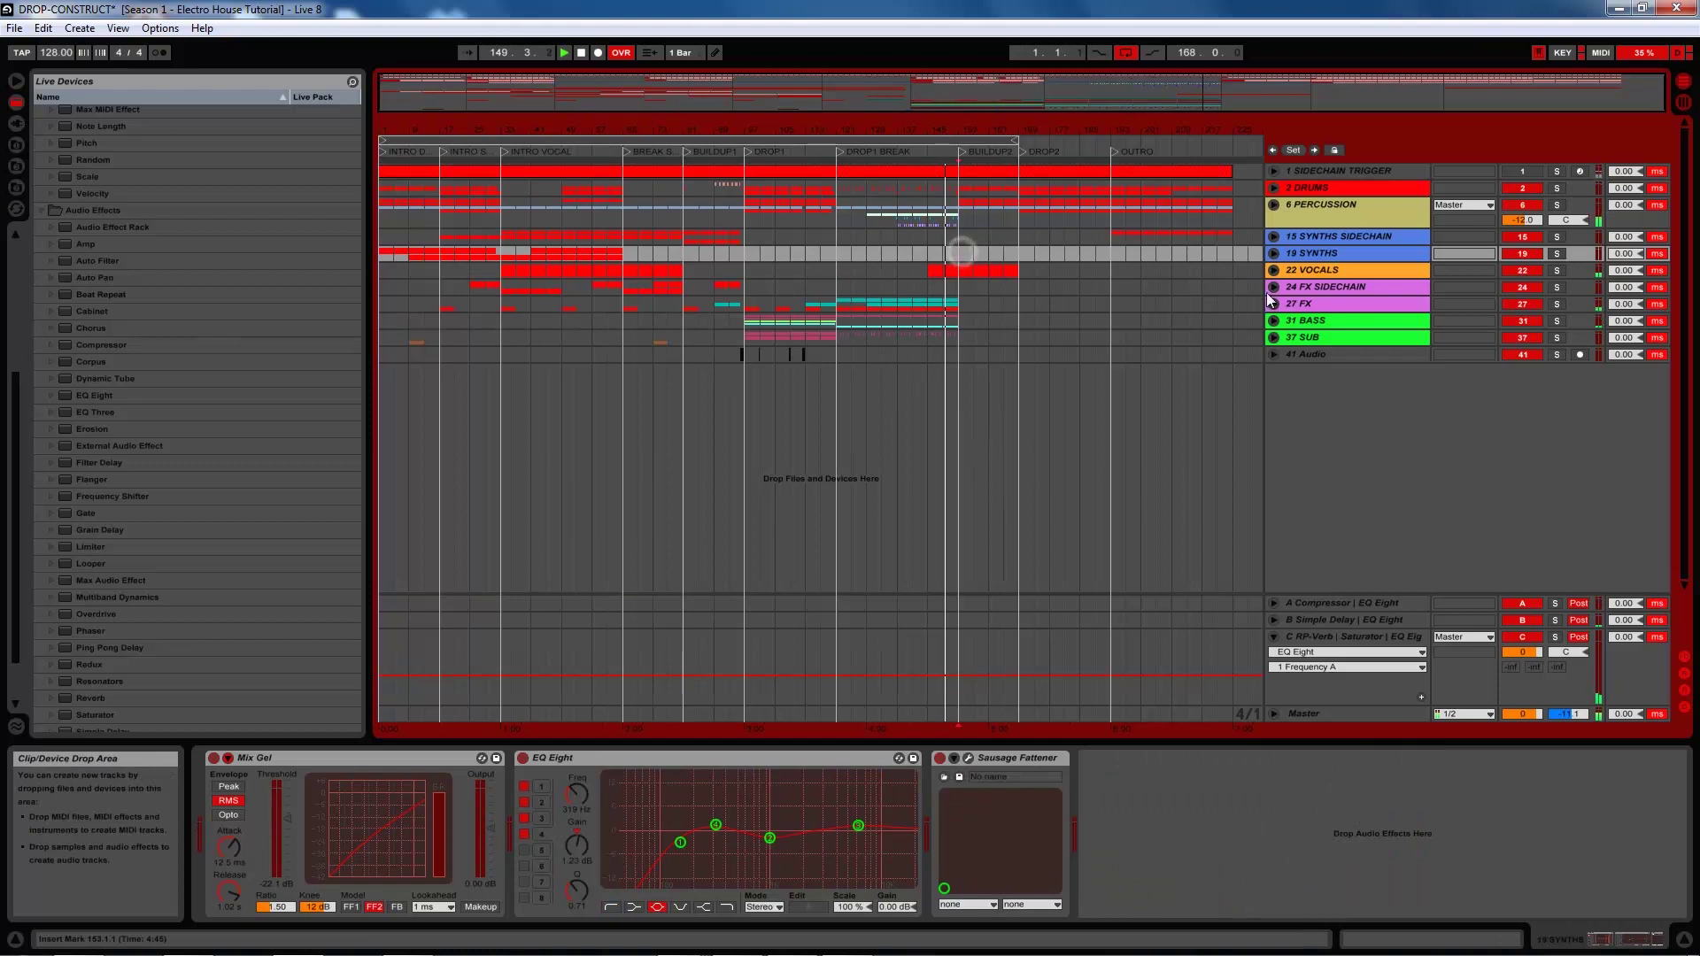
Unfold the VOCALS group and examine the slice notes in the vocal clip just before BUILDUP2, up to the highest slices
left_click(1273, 269)
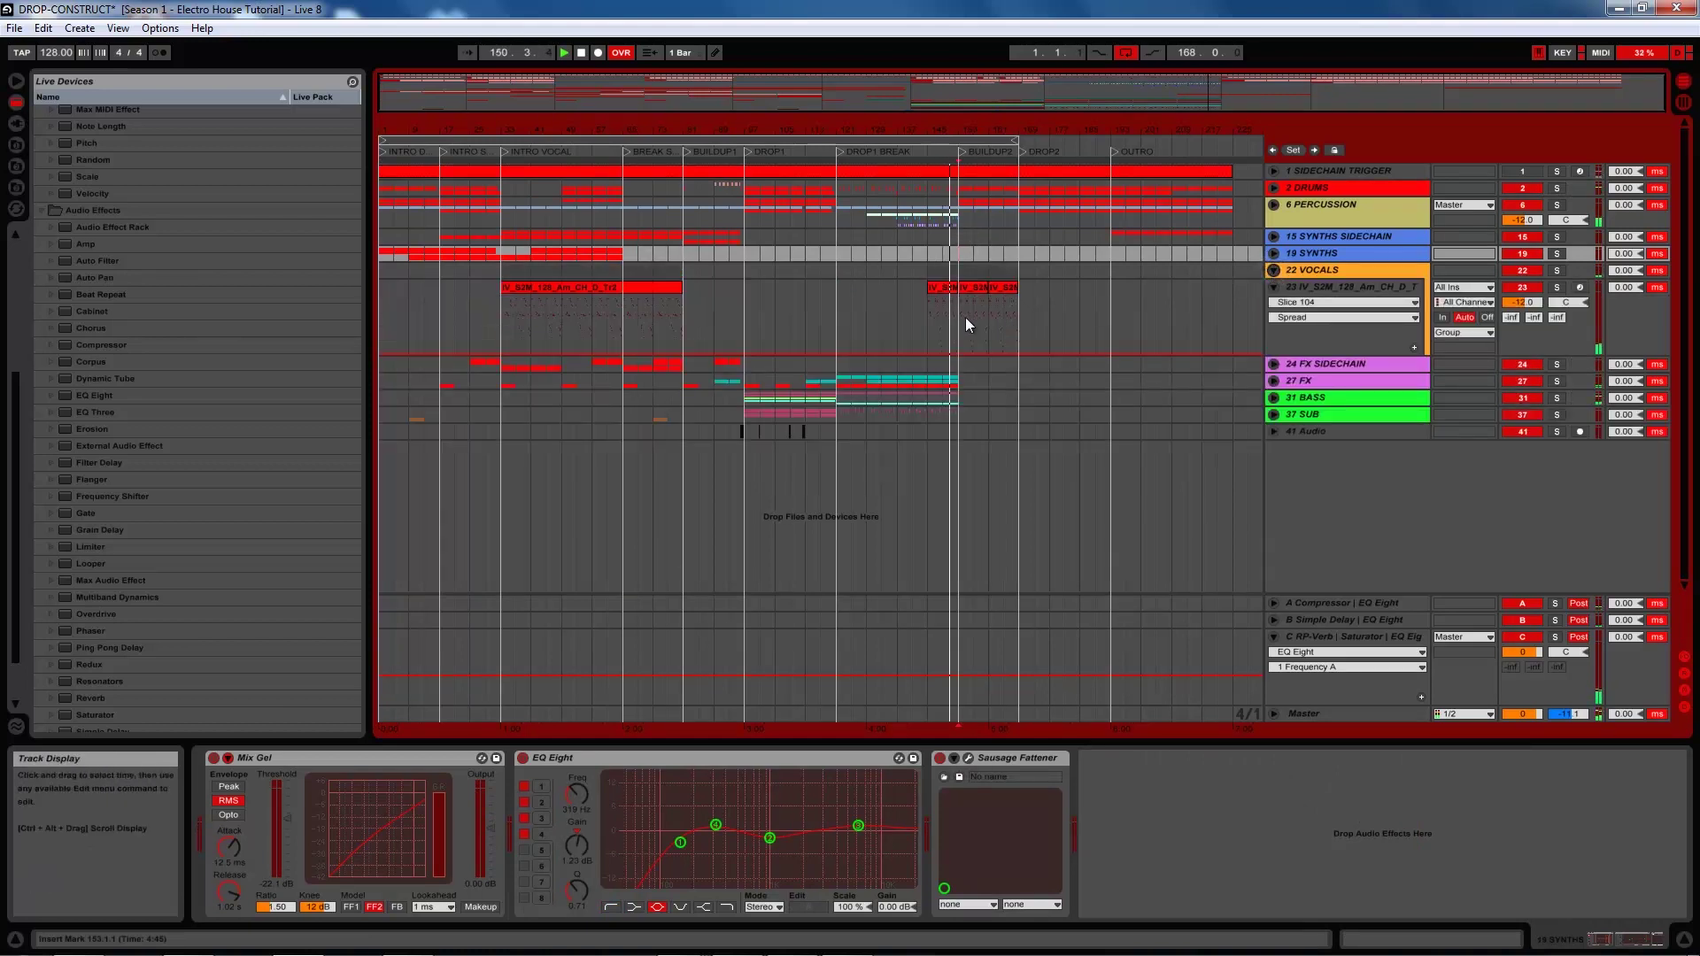
left_click(1298, 294)
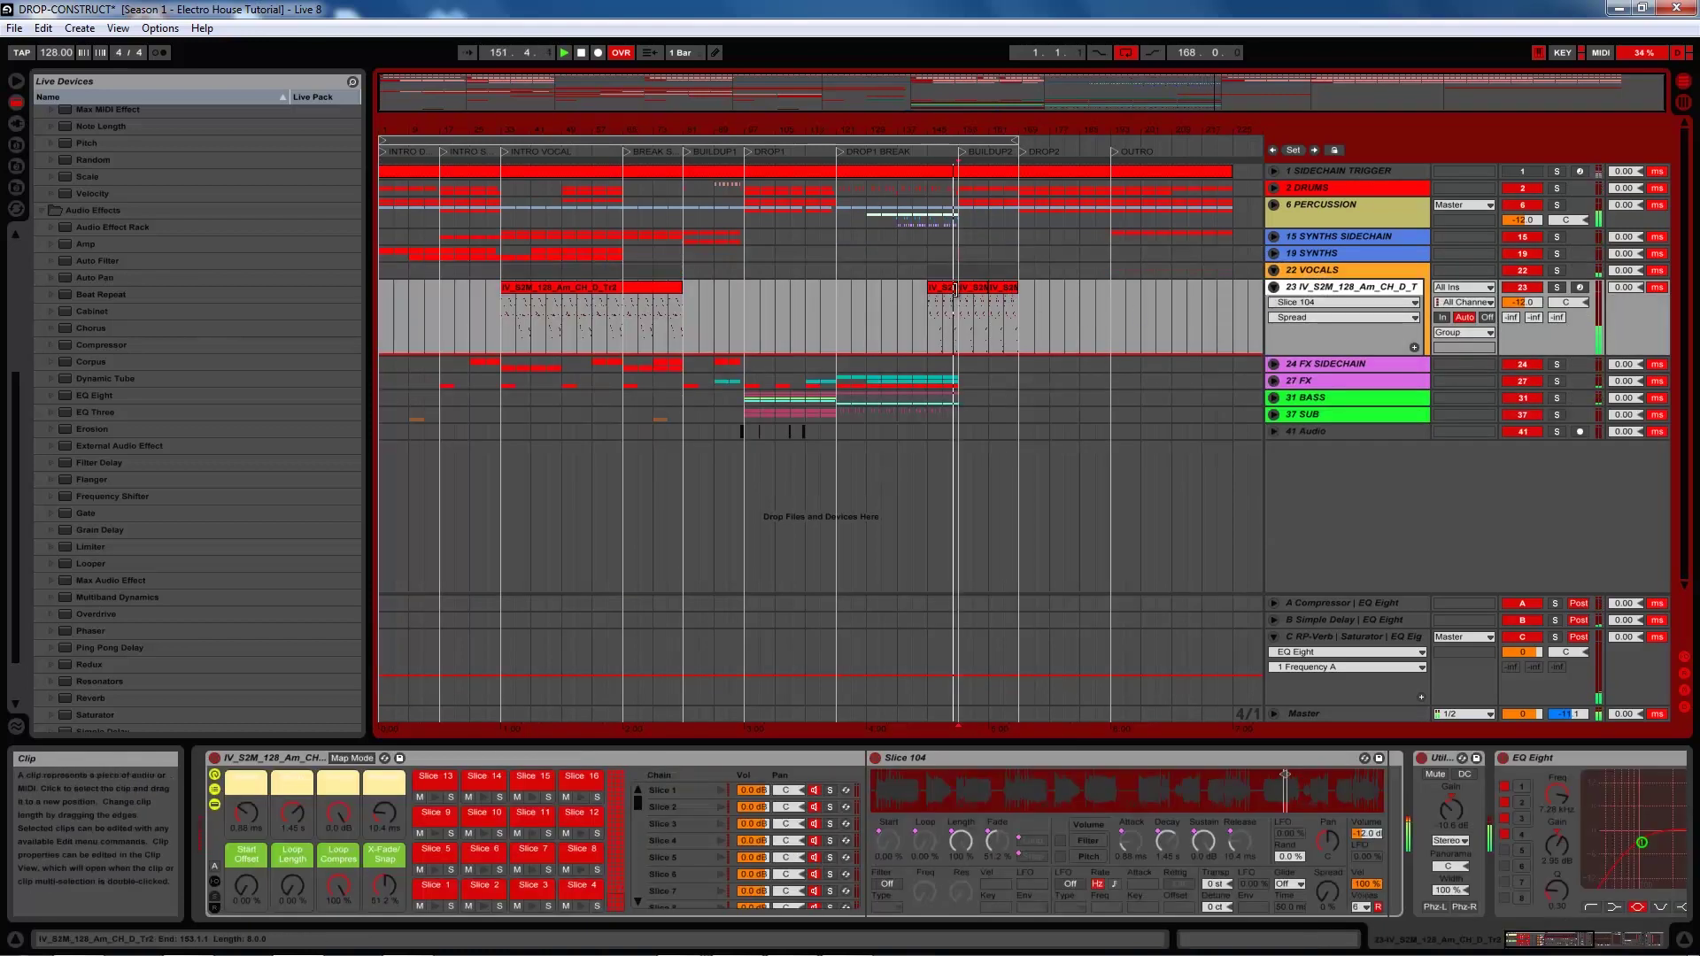
left_click(945, 295)
double_click(946, 295)
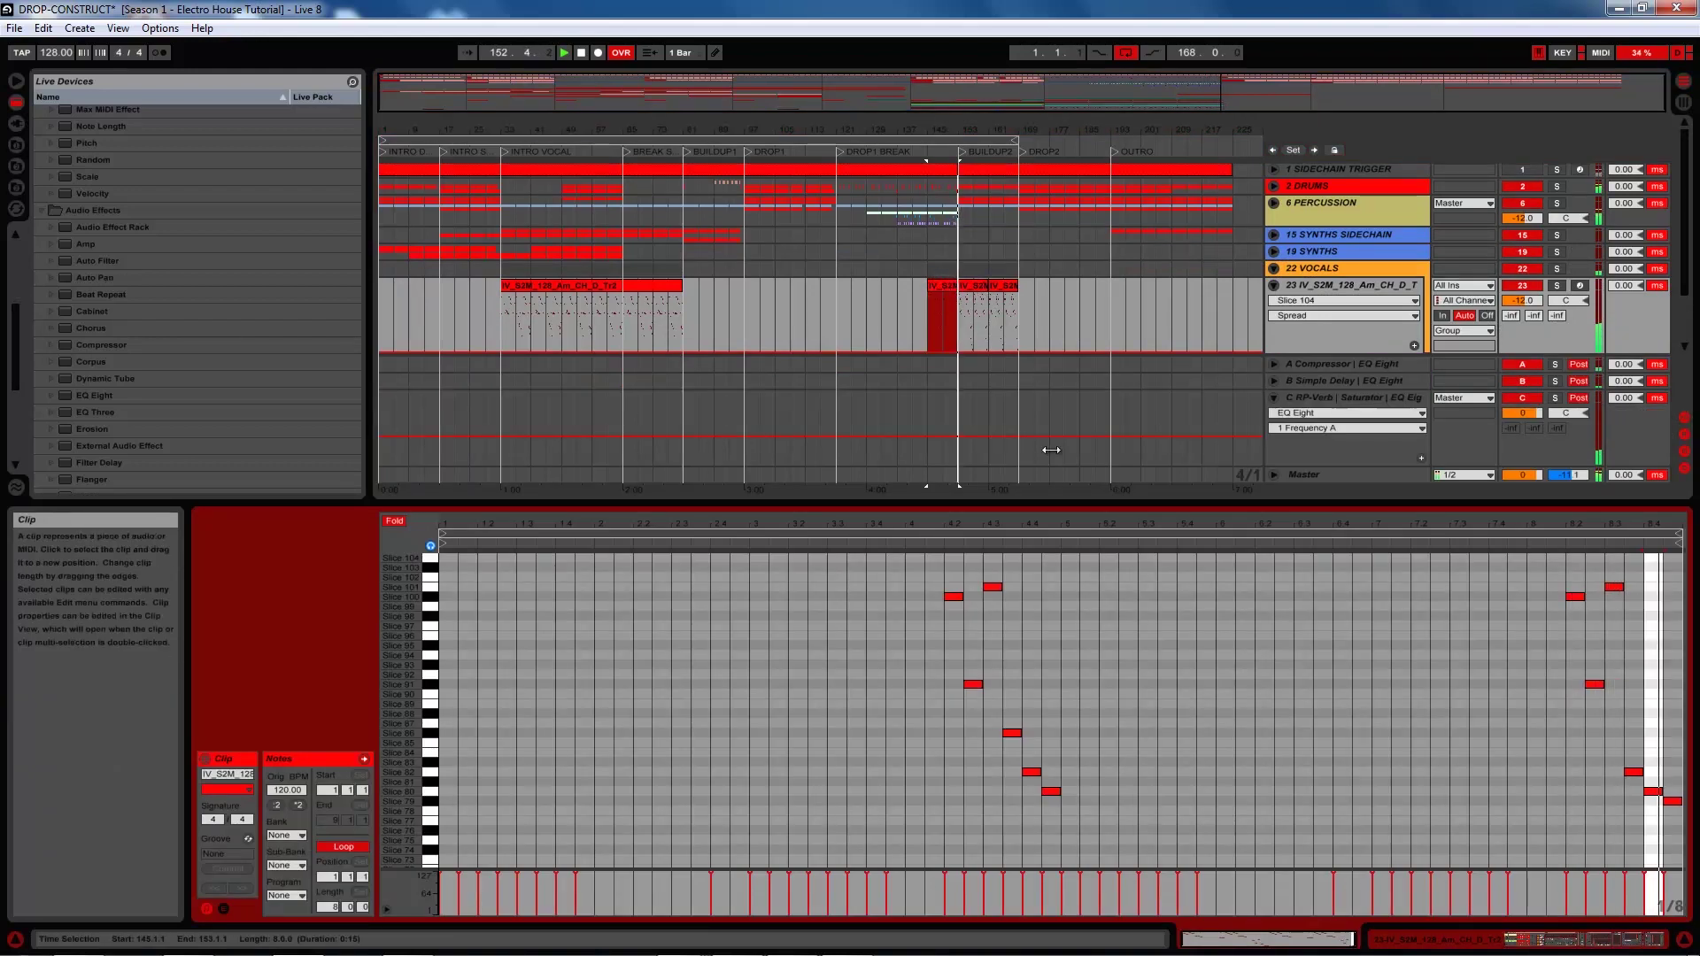
scroll(398, 632, "up", 2)
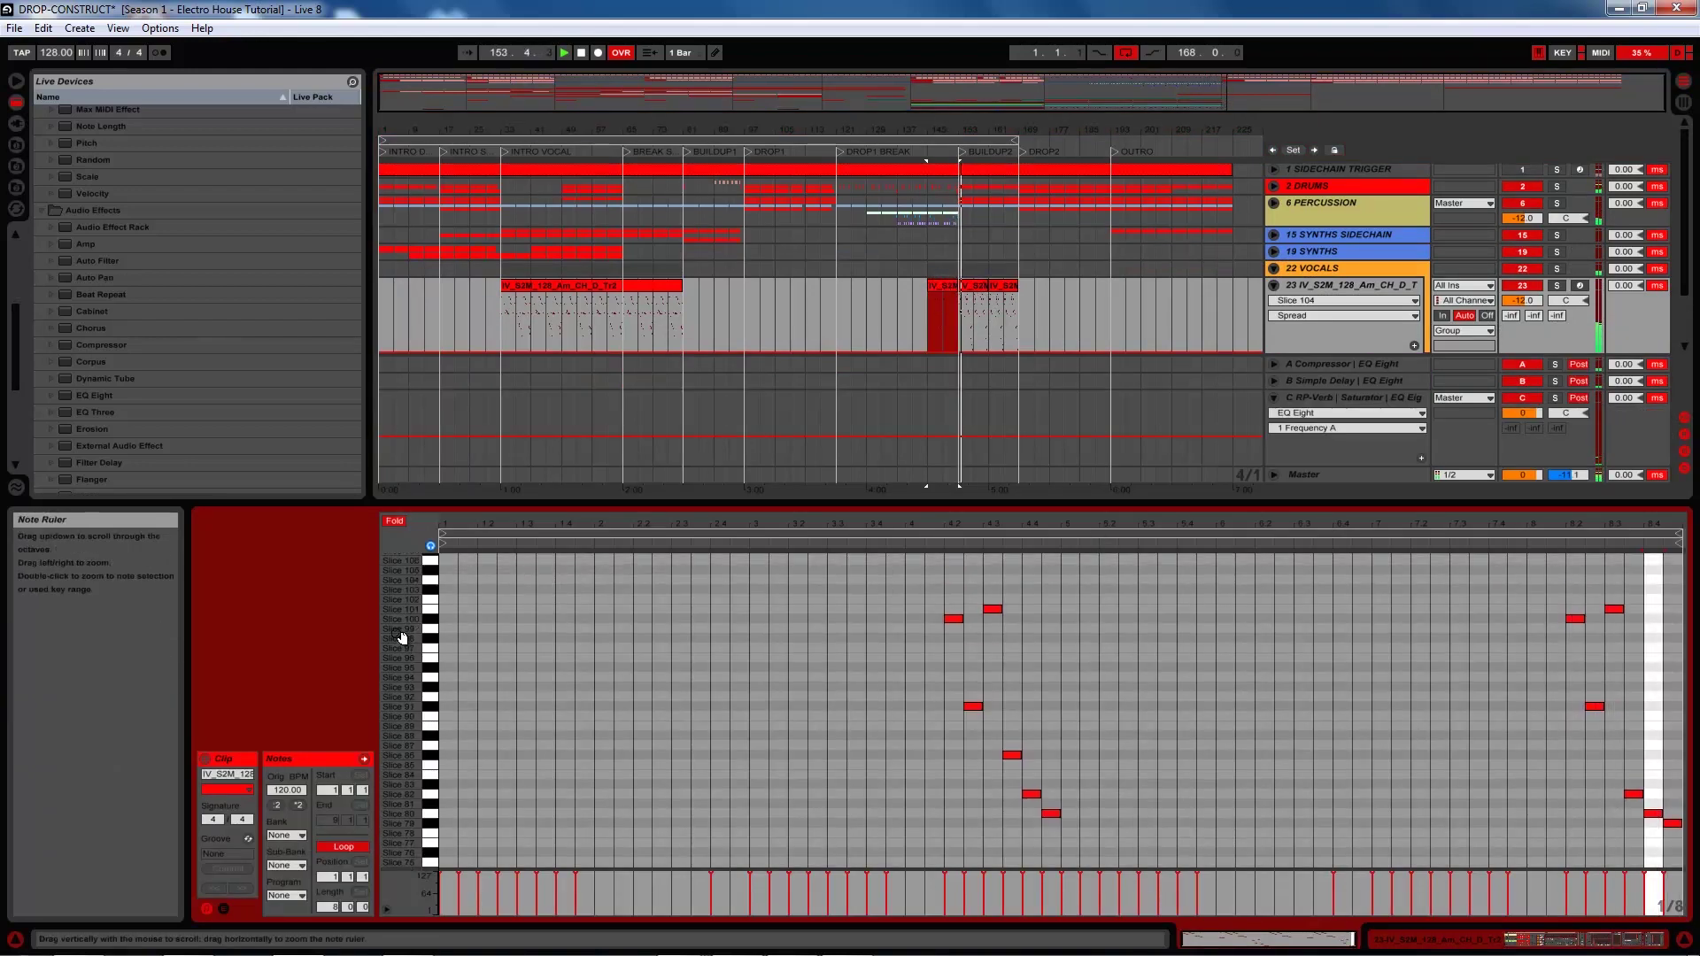
mouse_move(406, 639)
left_mouse_down()
mouse_move(407, 625)
mouse_move(425, 656)
left_mouse_up()
scroll(735, 660, "up", 11)
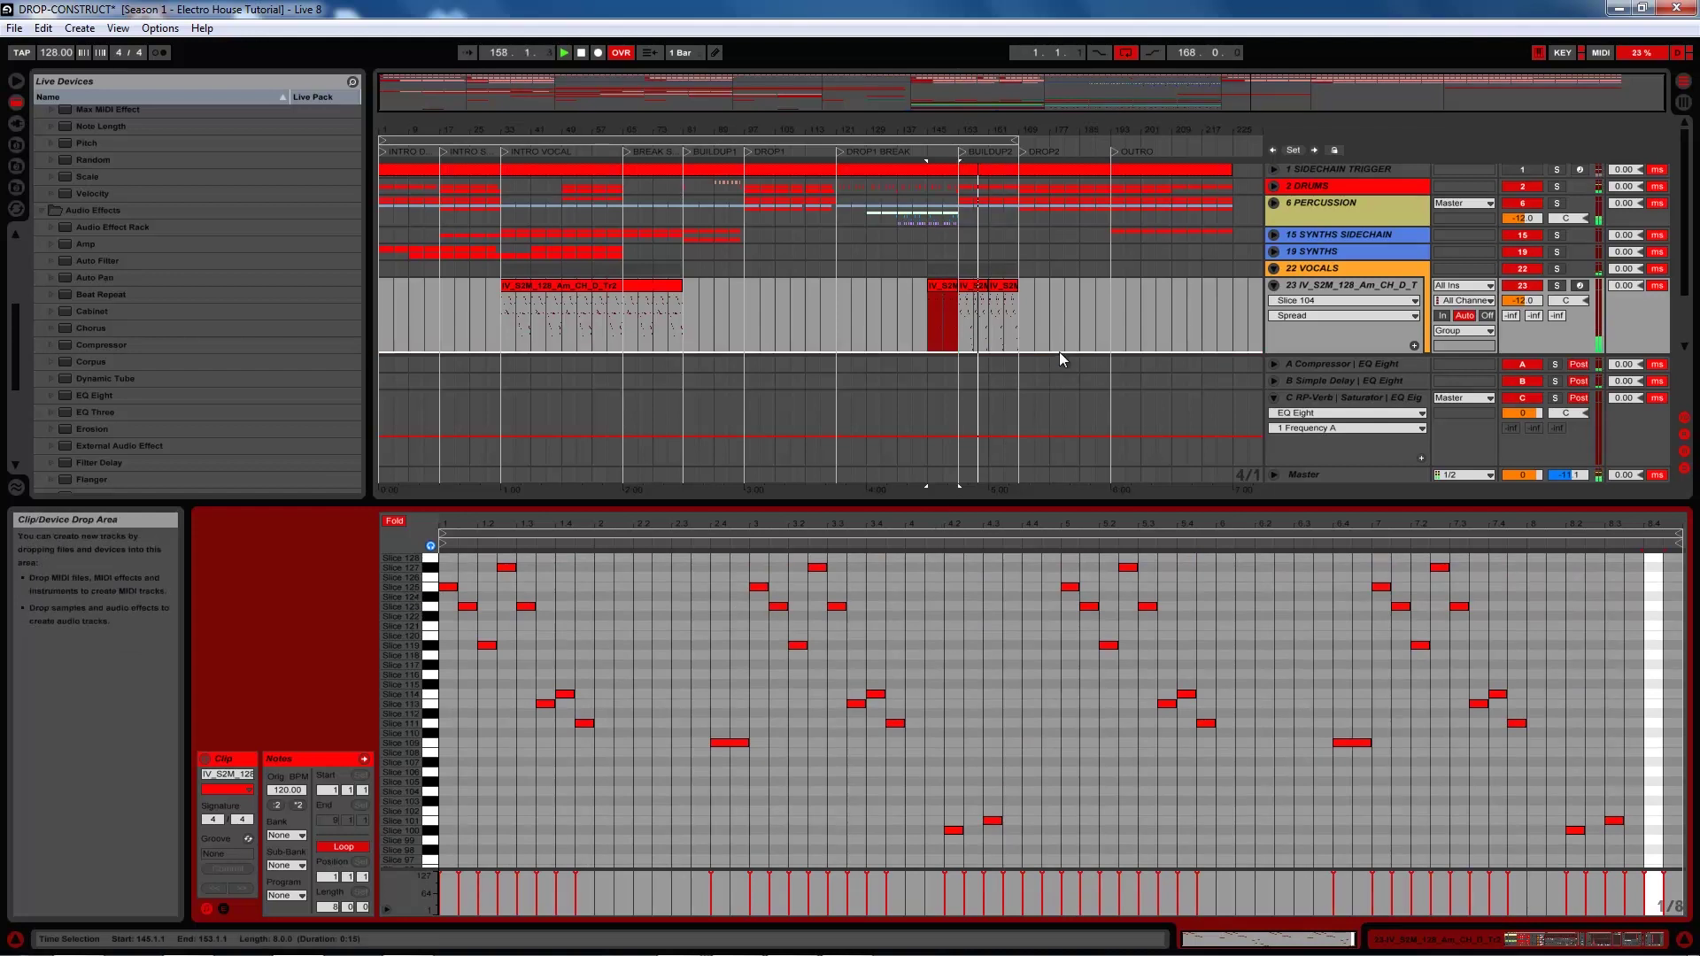
Stop playback, set the insert mark to bar 153, and collapse the sliced vocal track with its device chain shown
left_click(581, 52)
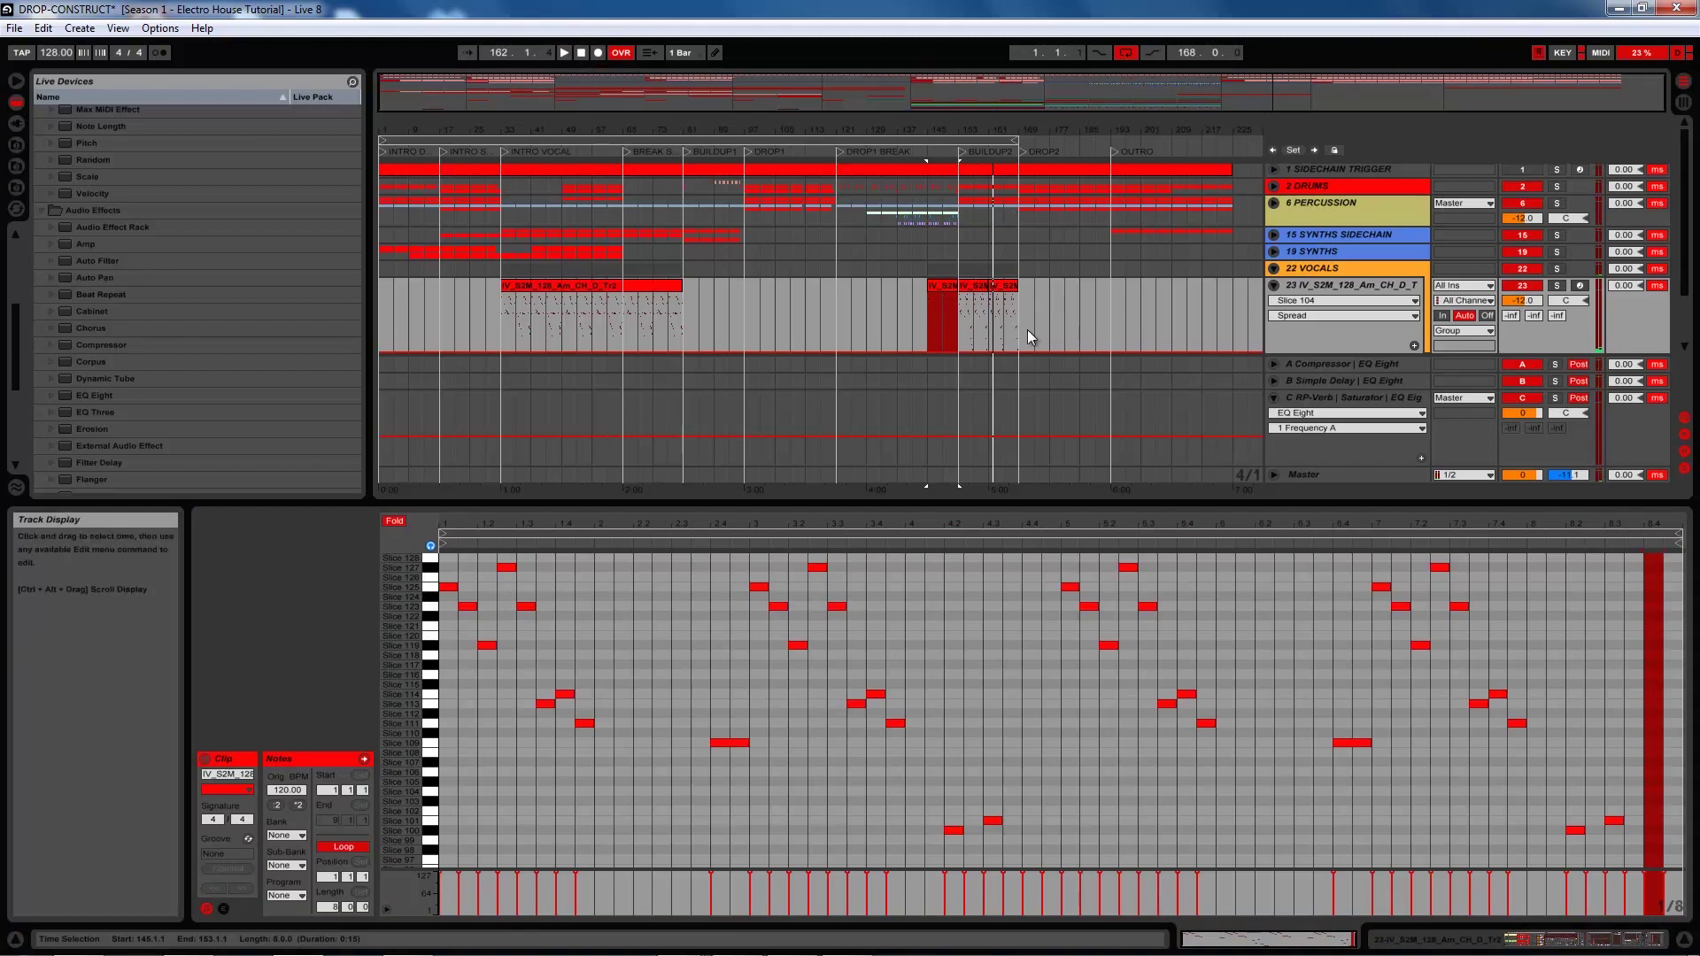
left_click(970, 314)
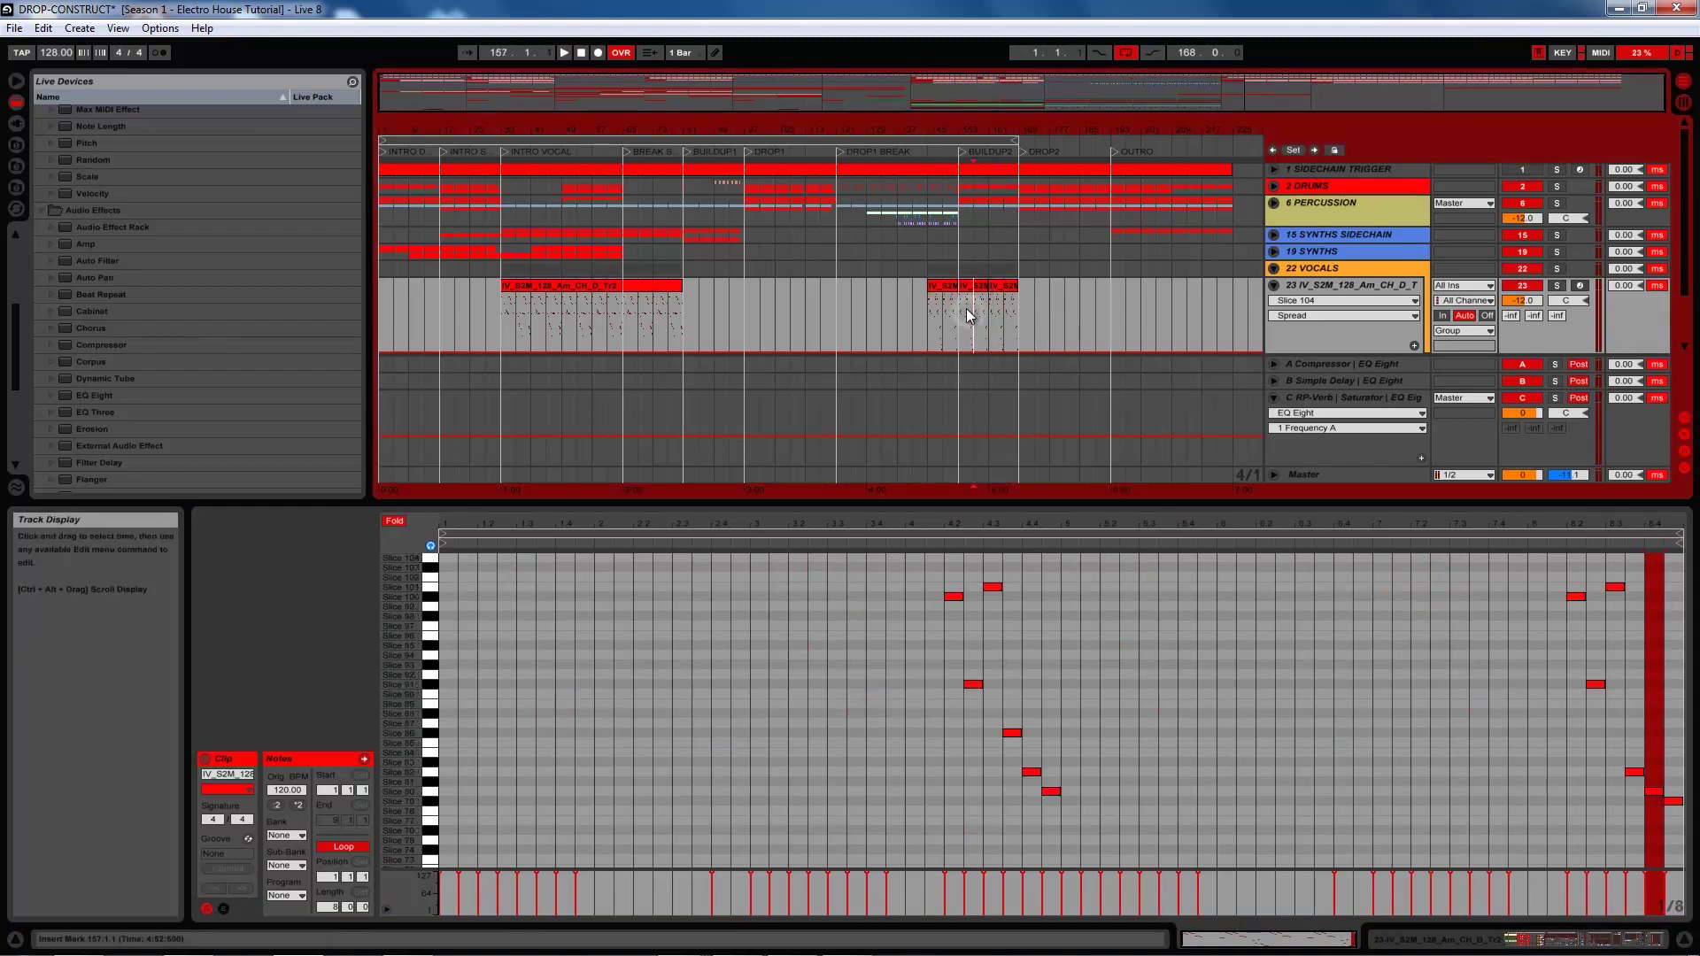
left_click(964, 310)
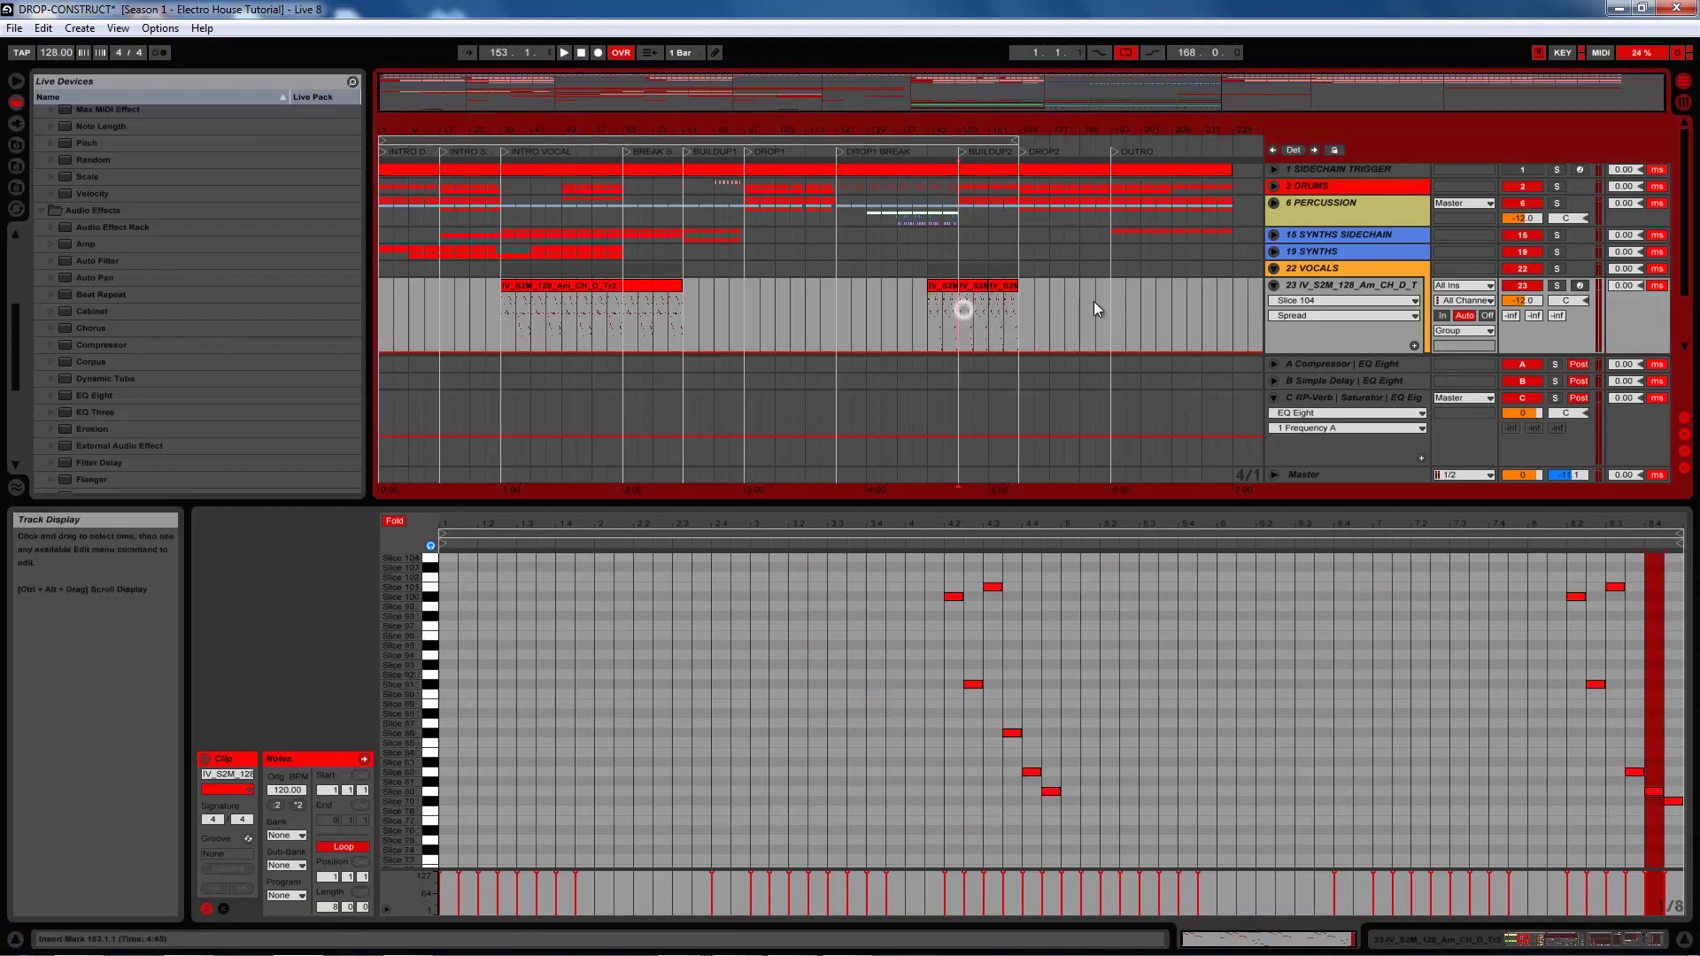
left_click(1274, 284)
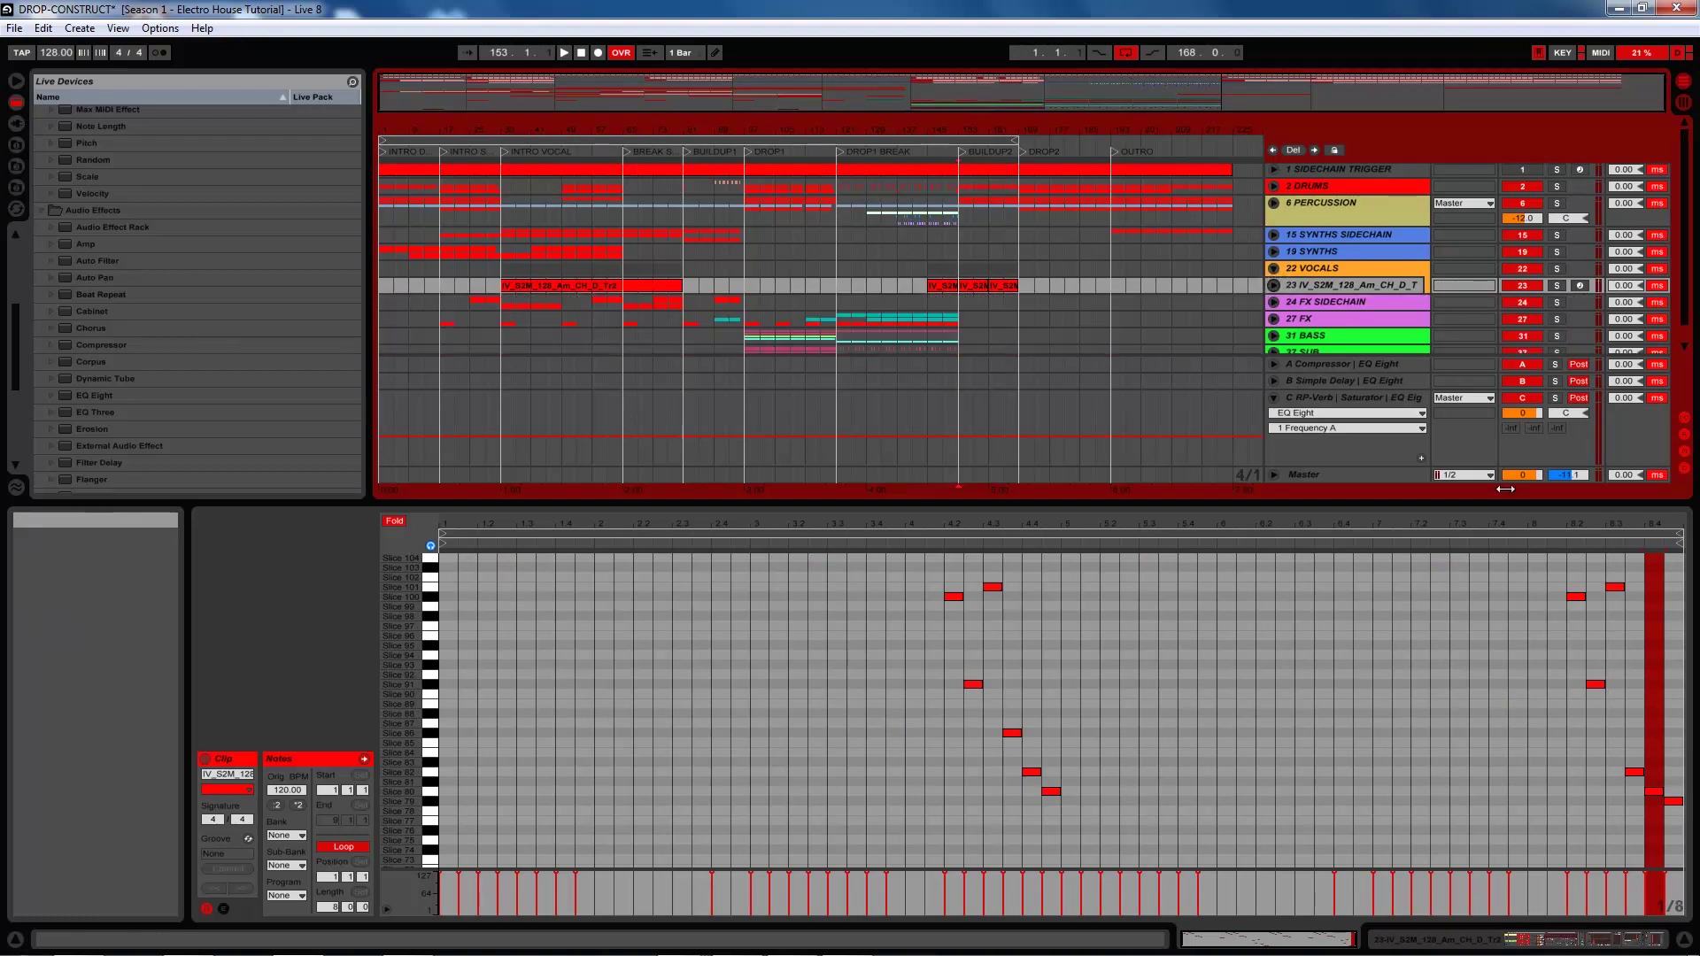
left_click(1625, 938)
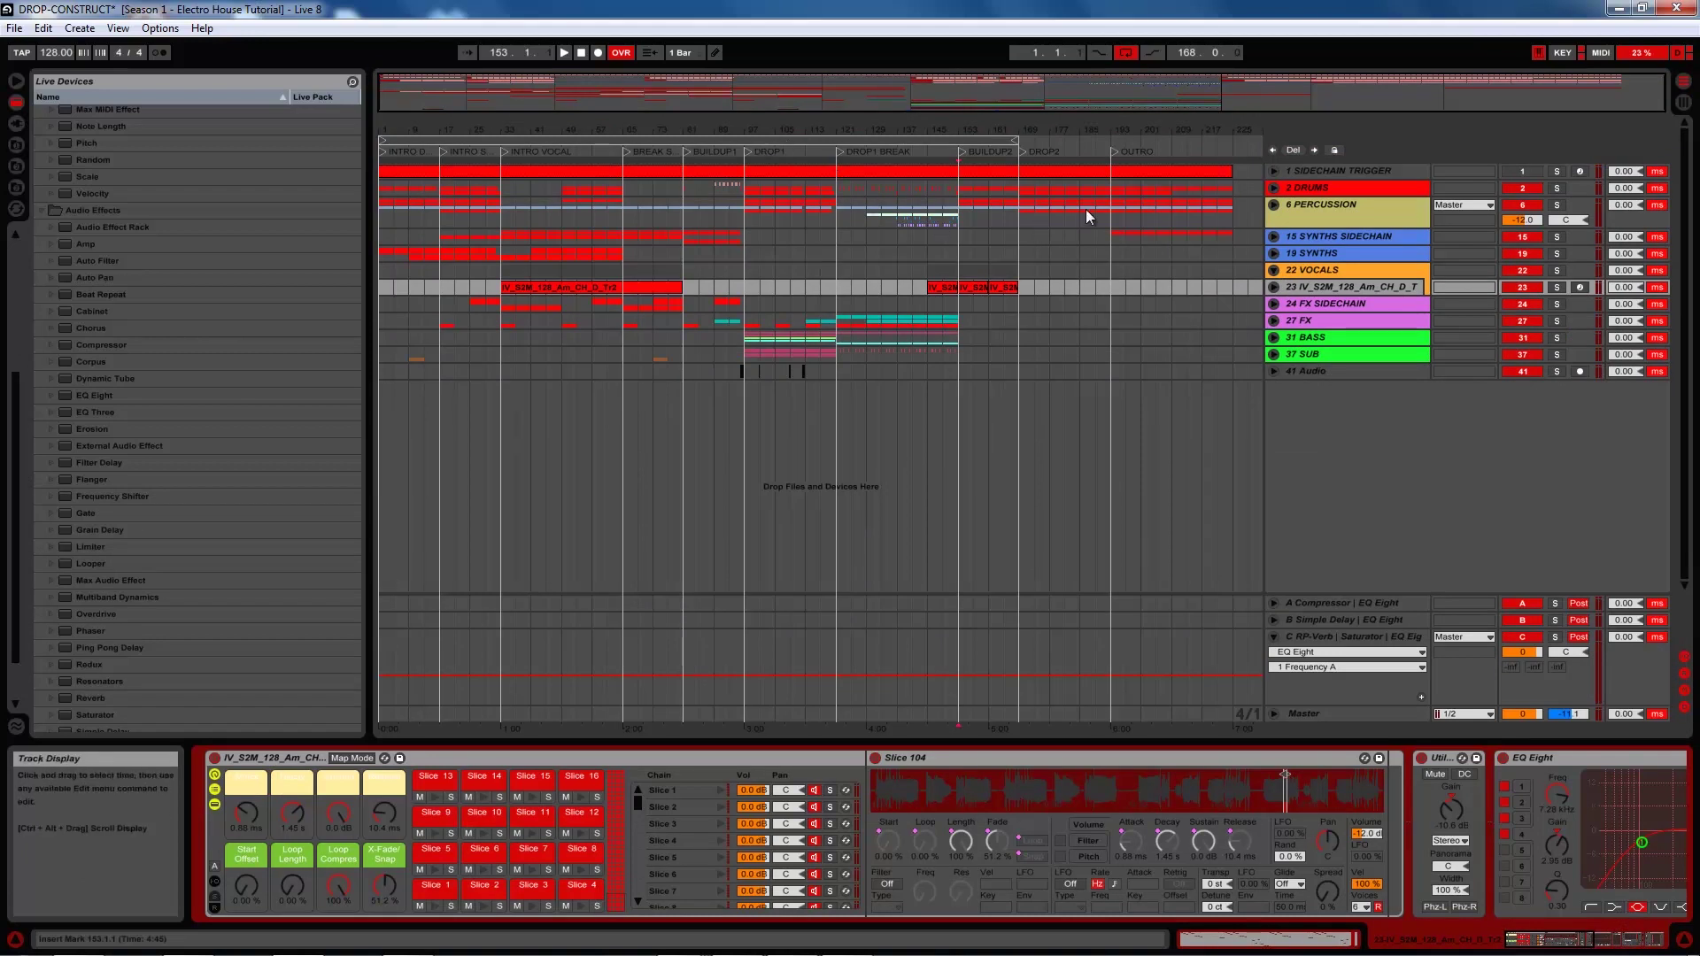
Unfold the DRUMS group and audition the BUILDUP1 snare roll on the Audio track soloed, from bar 89
left_click(1274, 188)
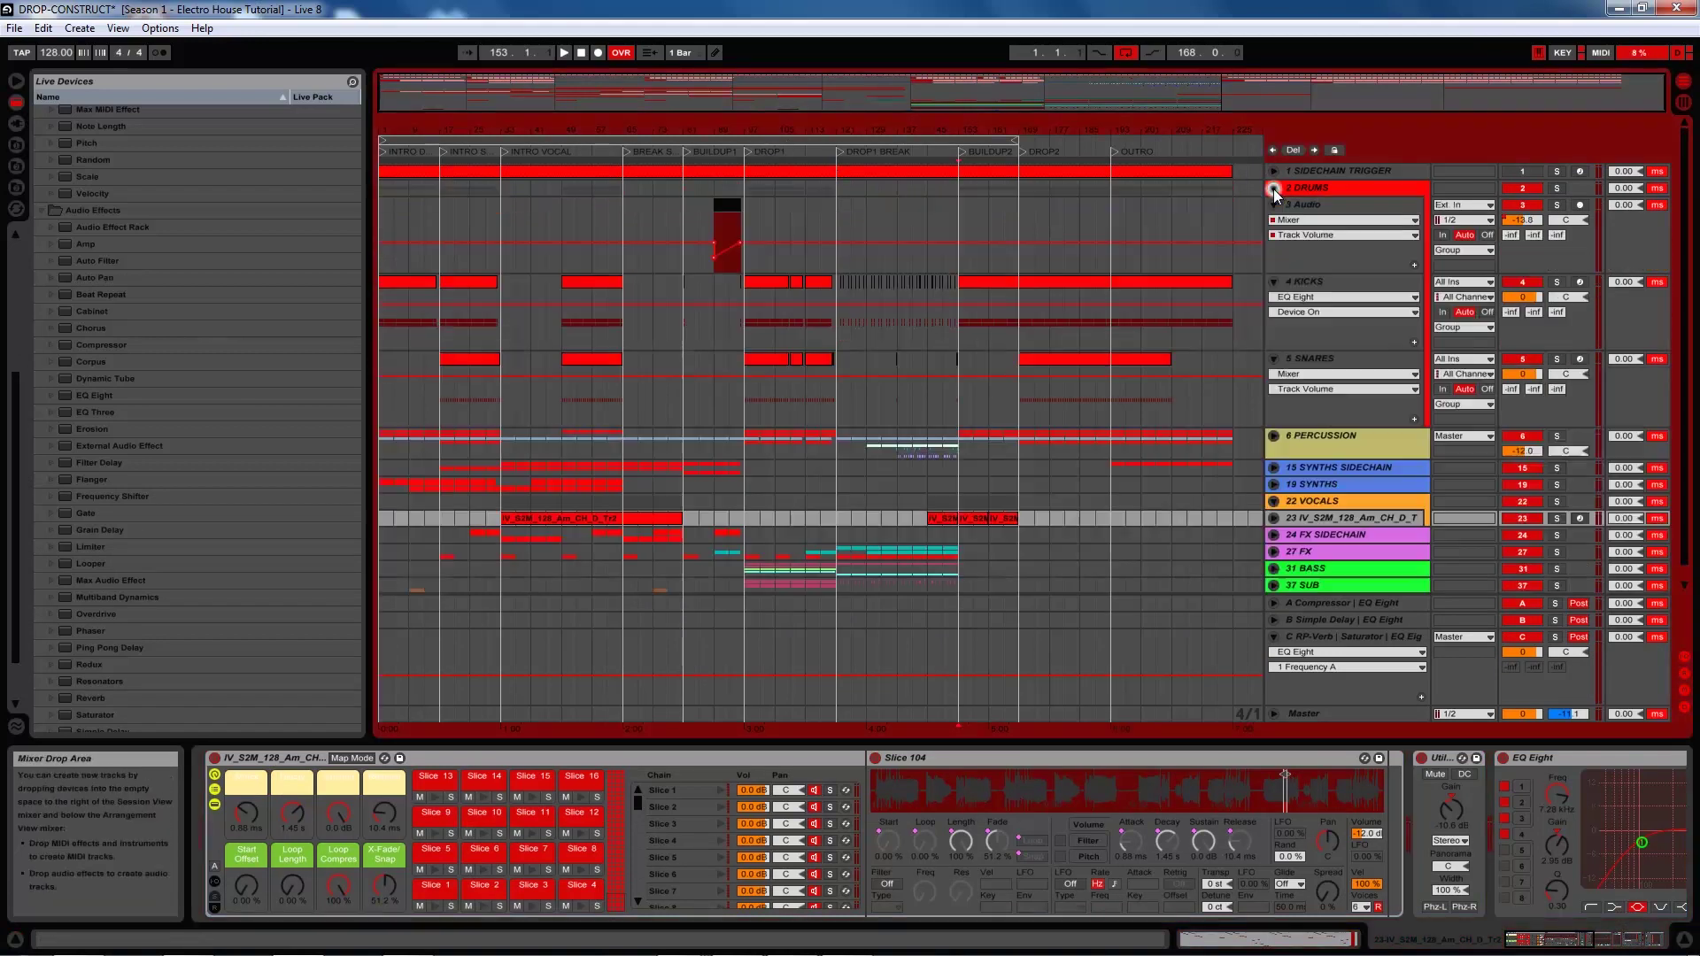
left_click(710, 216)
left_click(1560, 206)
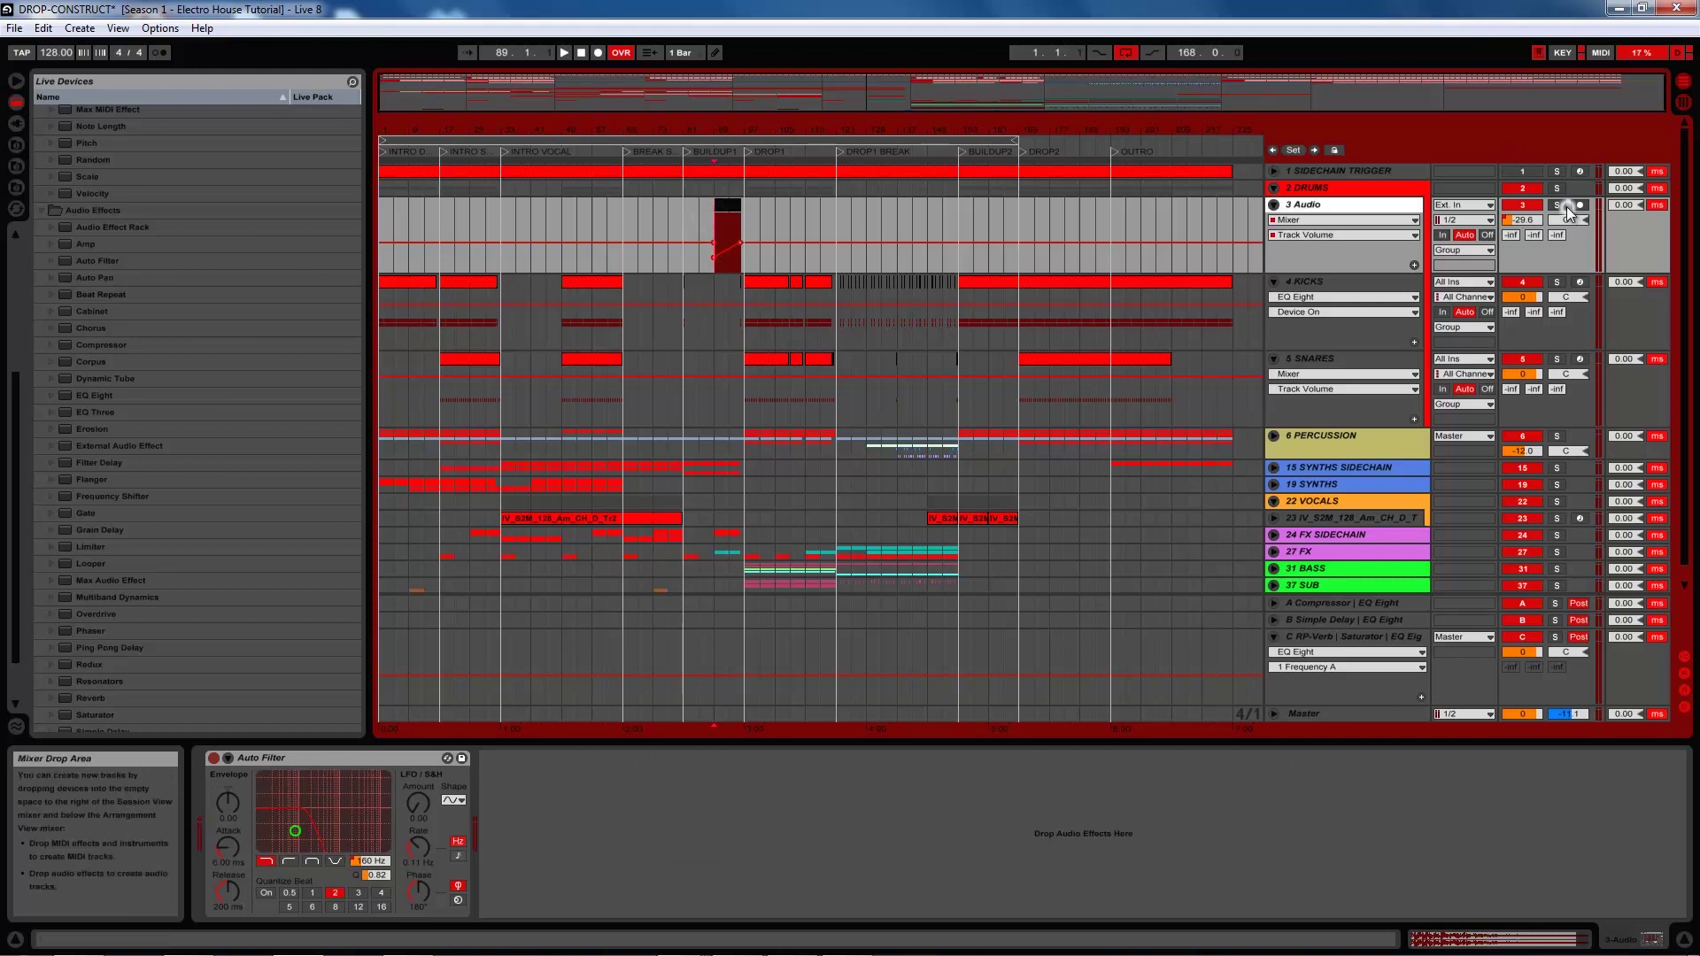
key("space")
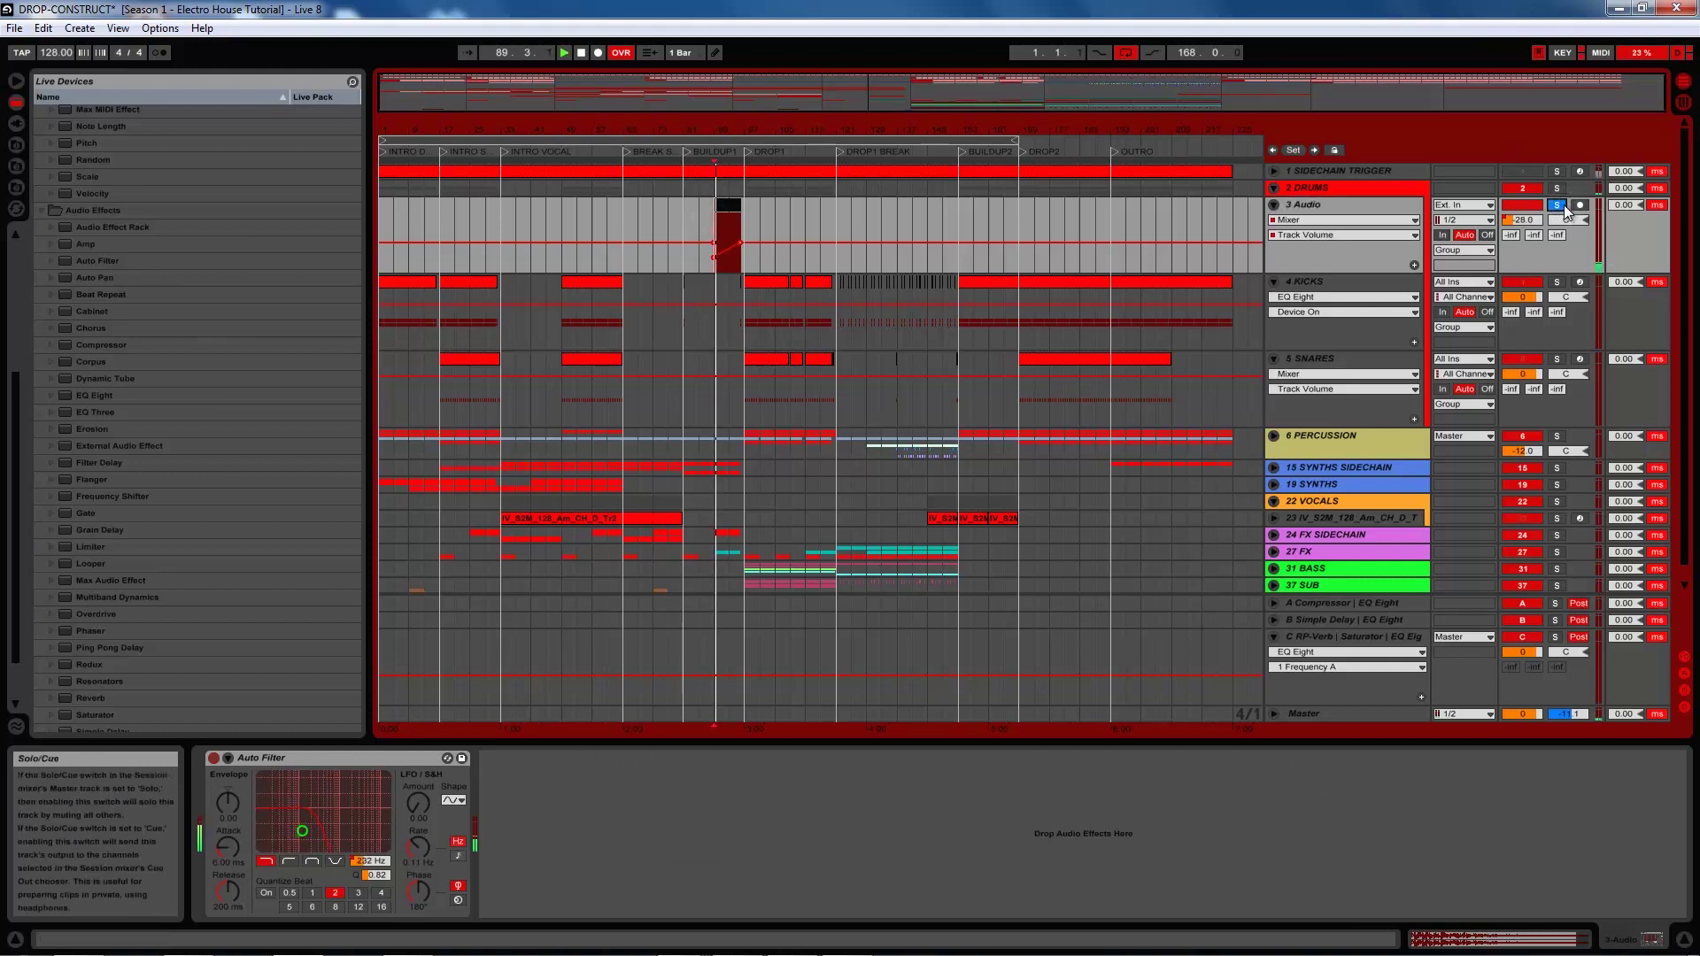
key("space")
Copy the BUILDUP1 snare roll clip on the Audio track to bar 161 in BUILDUP2
left_click(715, 223)
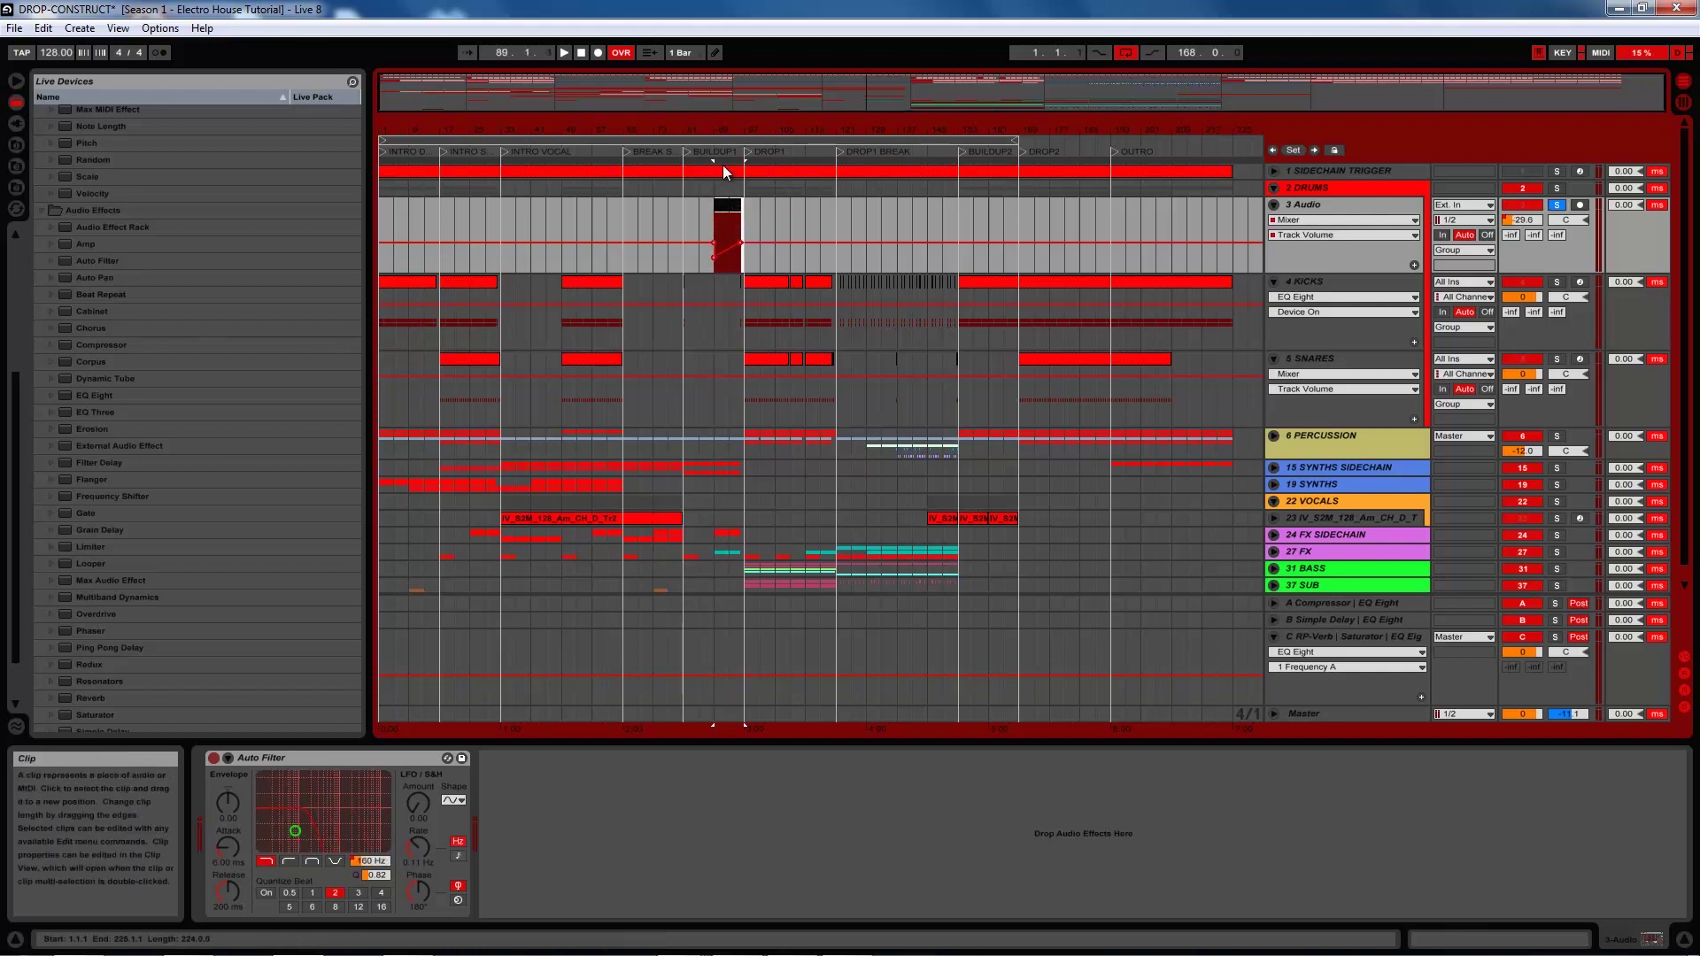
left_click(717, 207)
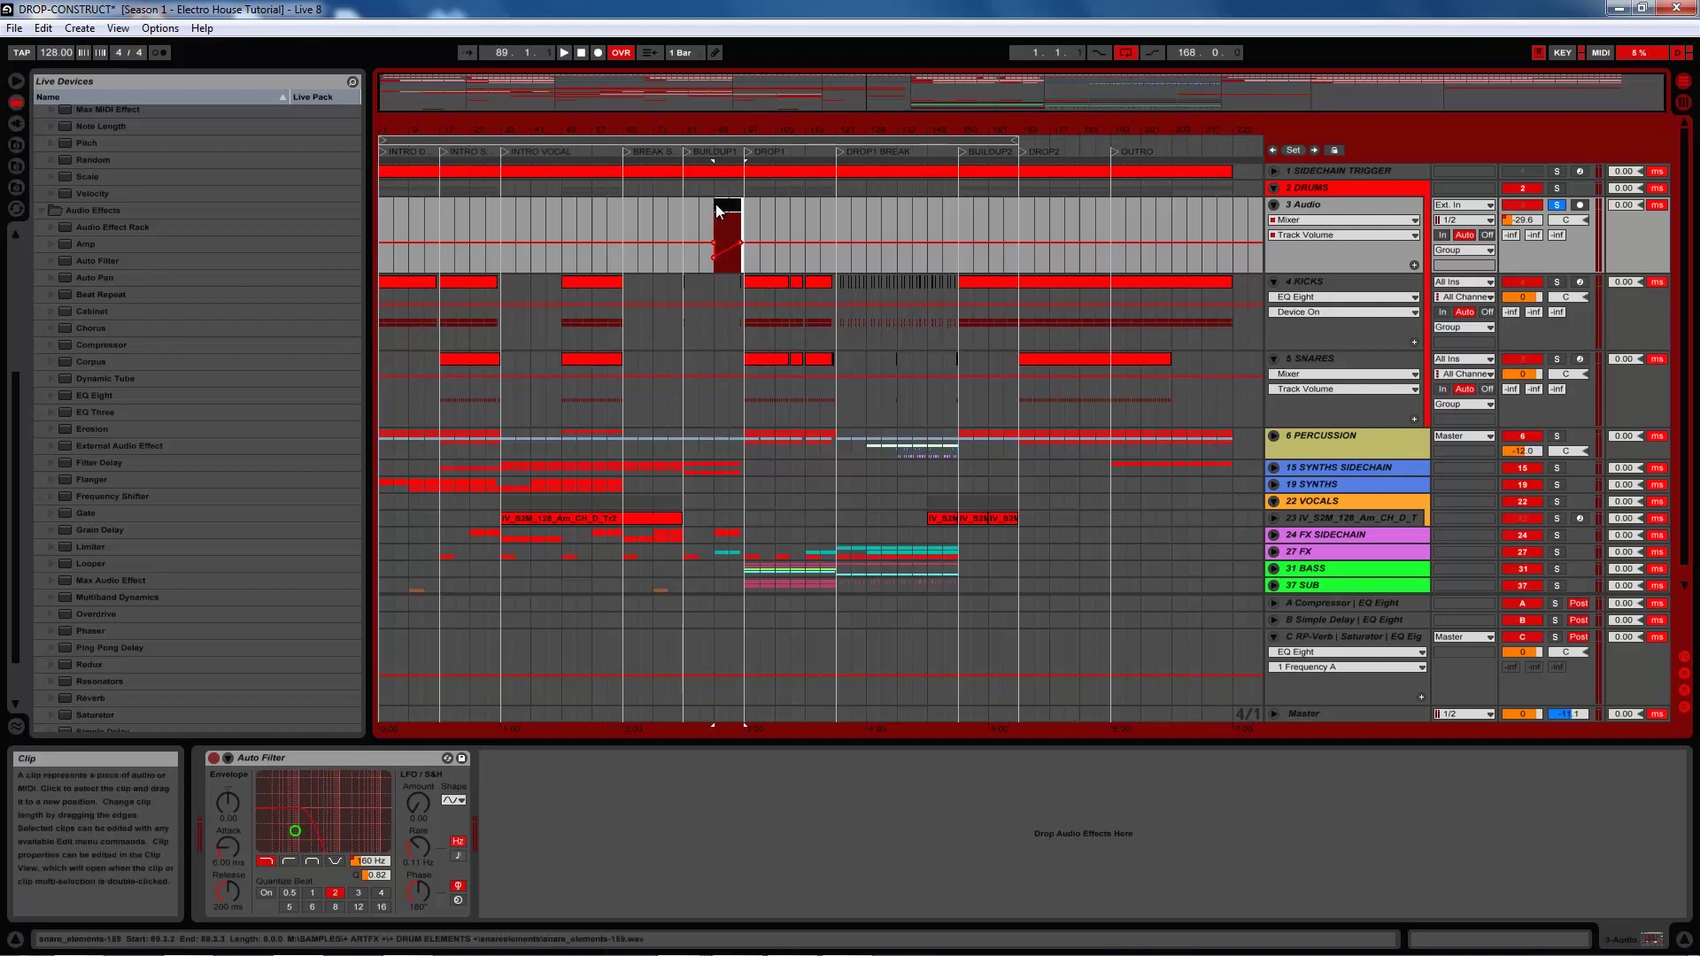
left_click(989, 221)
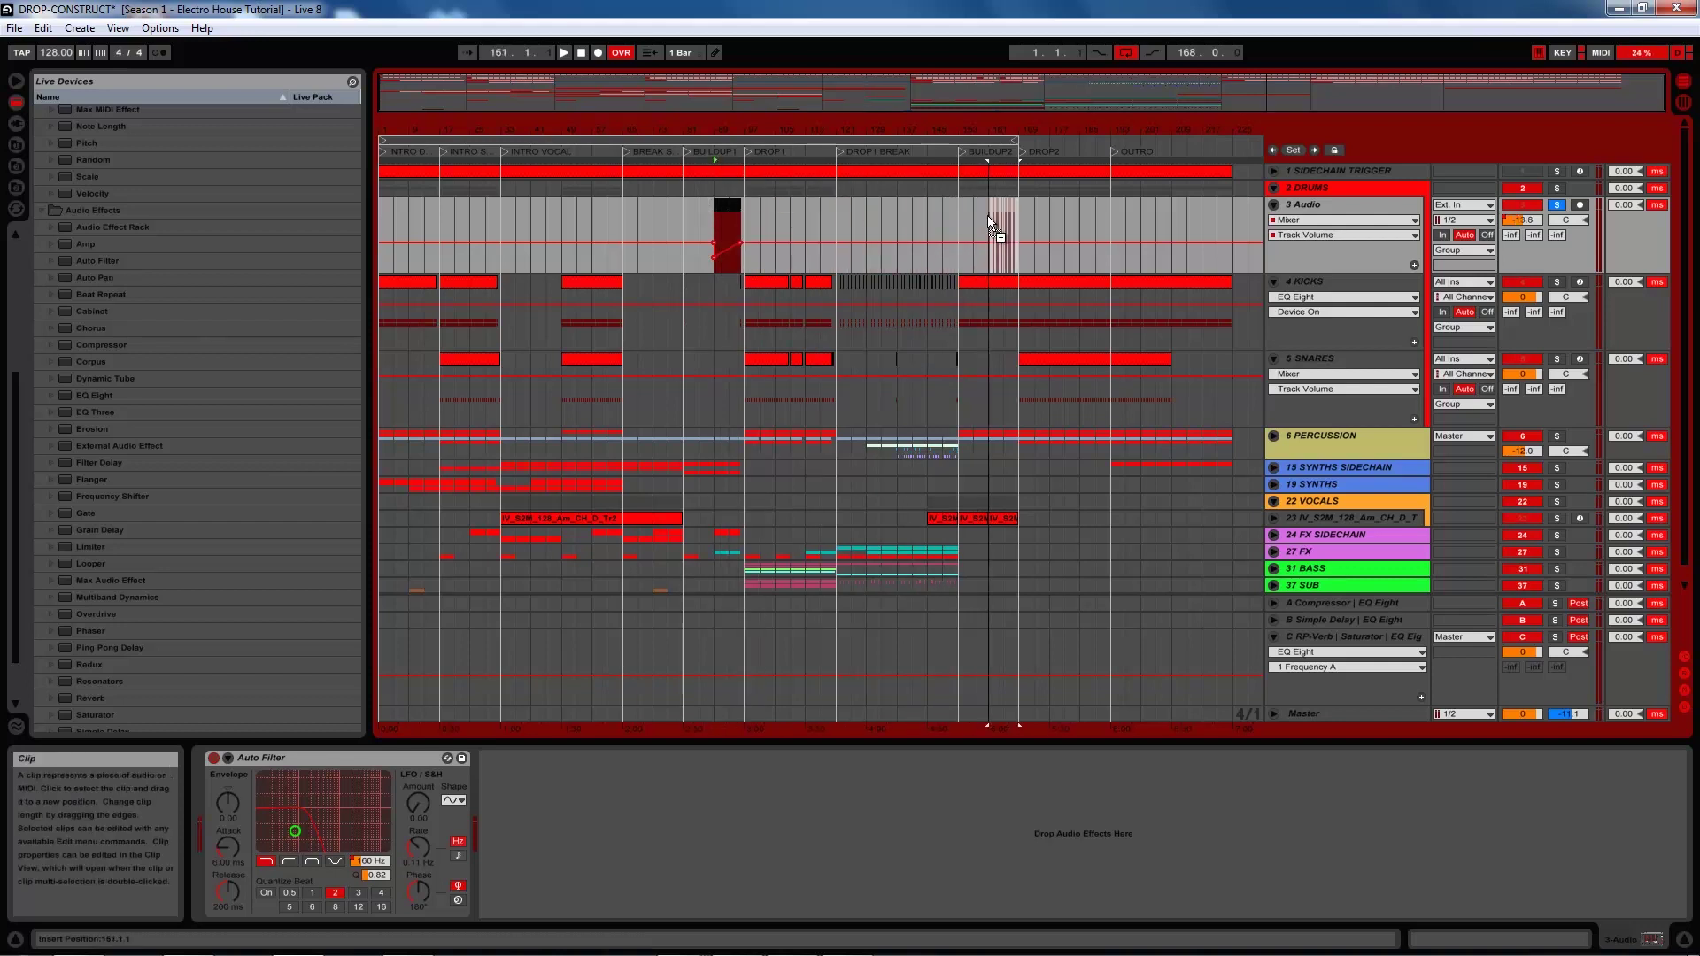
key("ctrl+v")
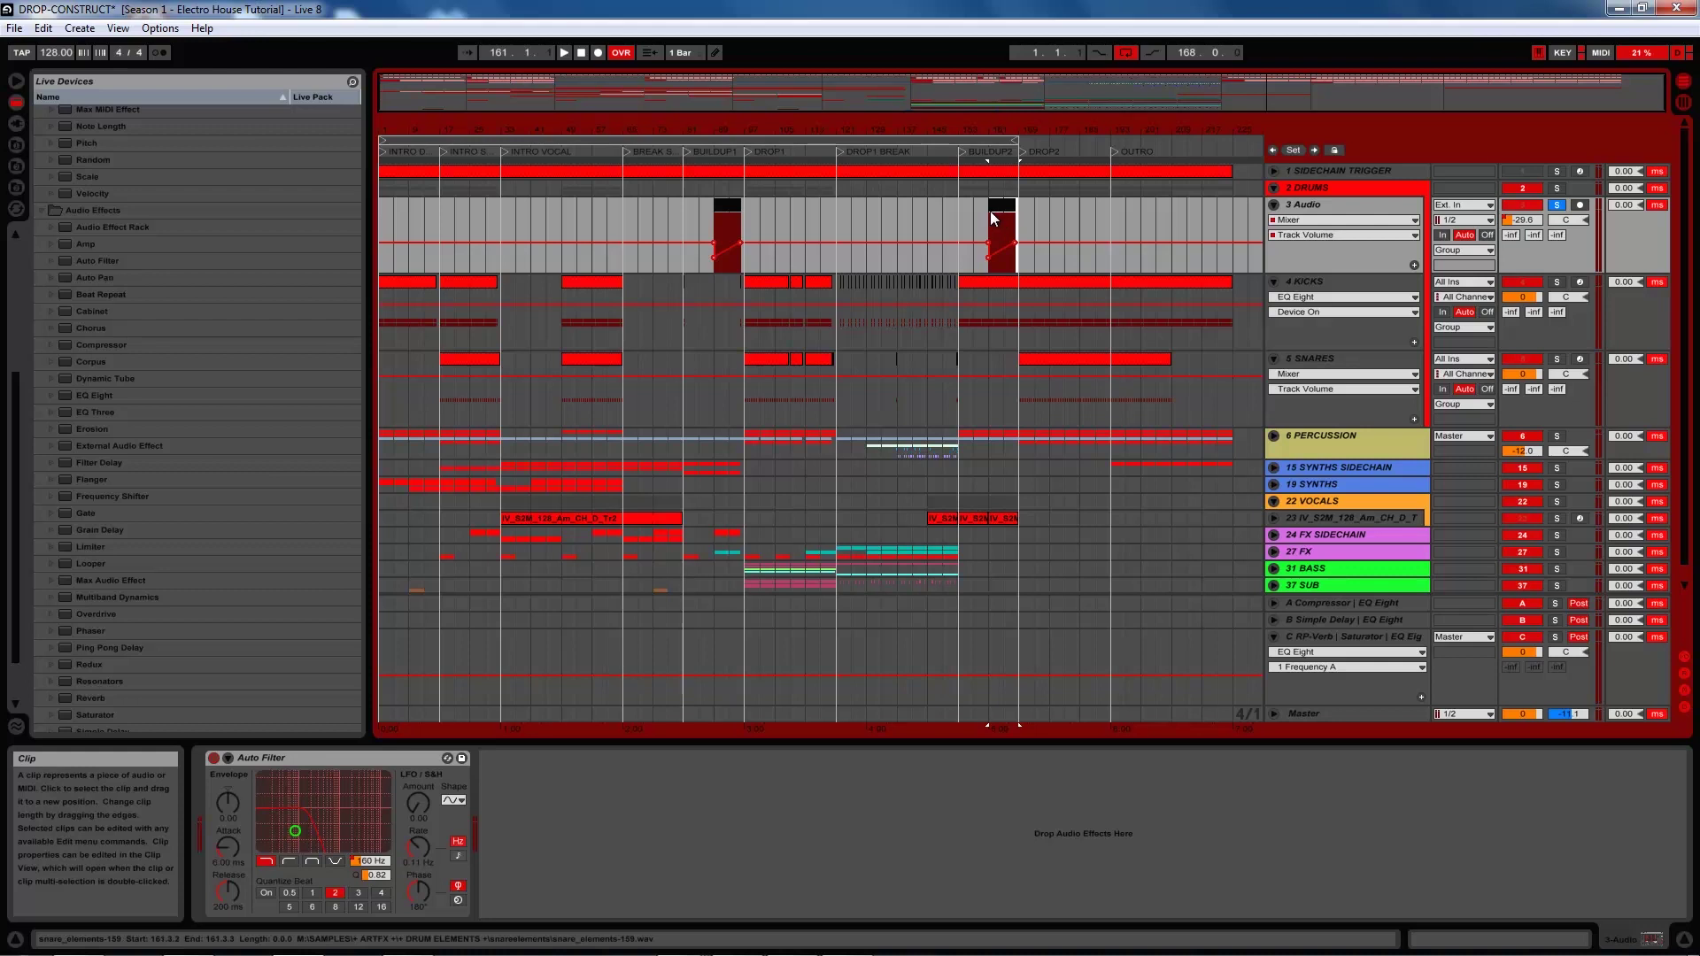
Audition the copied snare roll from bar 161, first soloed and then with the full mix by unsoloing the Audio track
key("space")
left_click(990, 220)
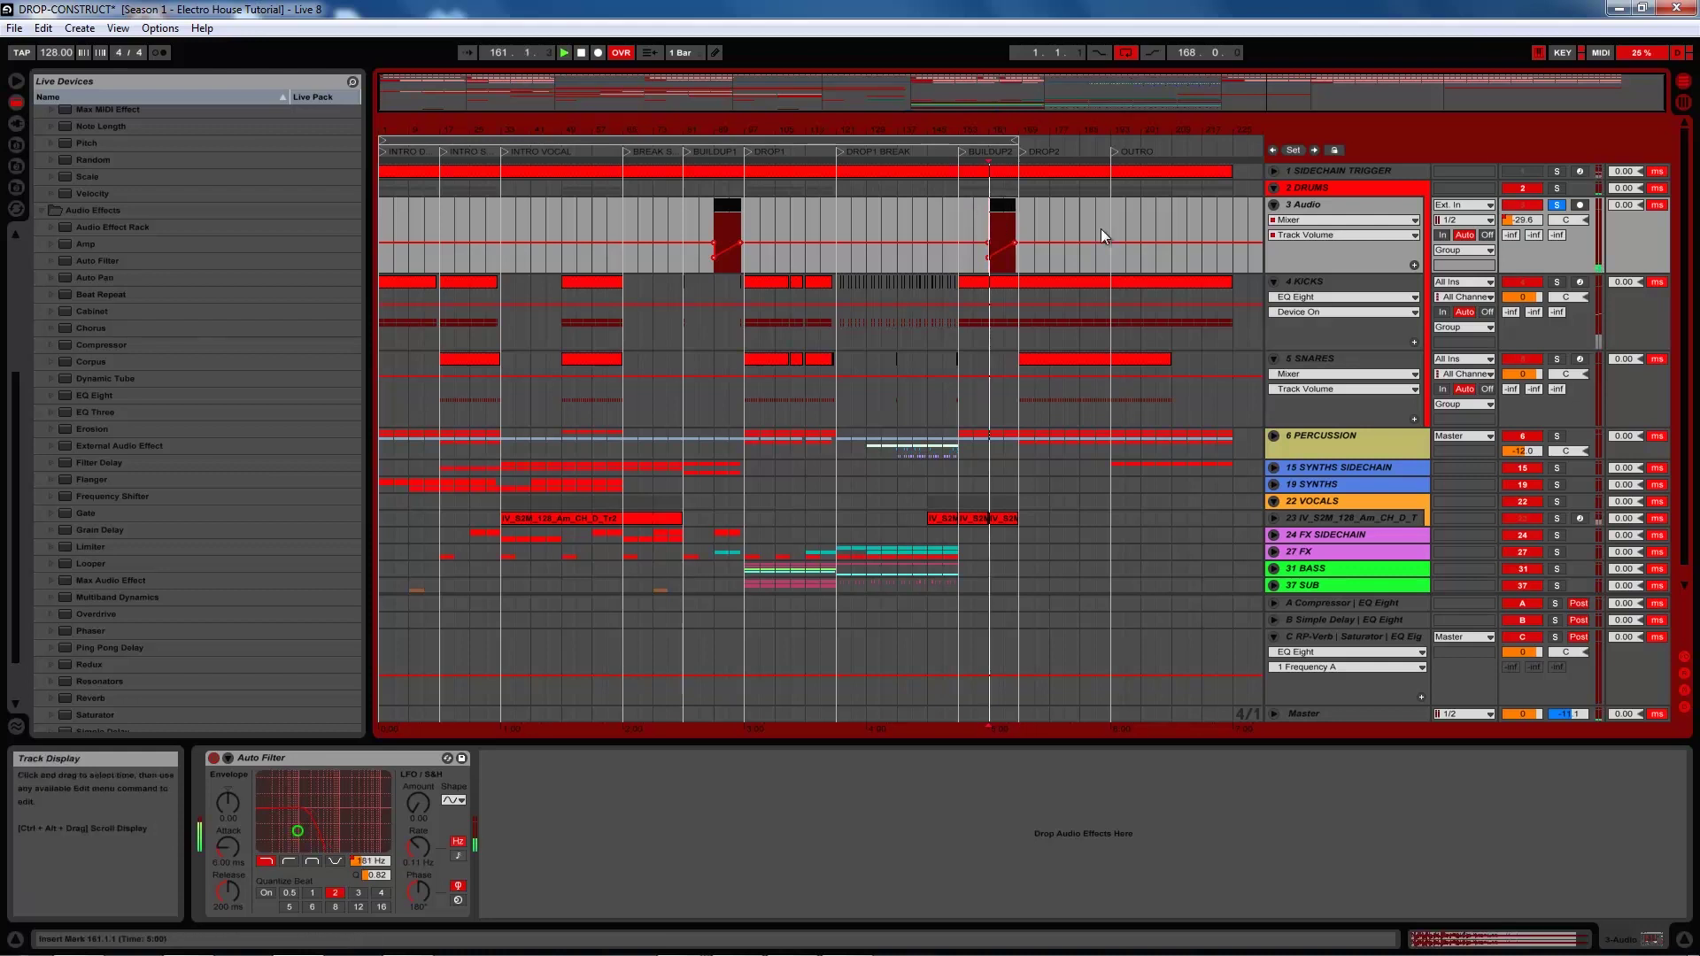
left_click(1557, 205)
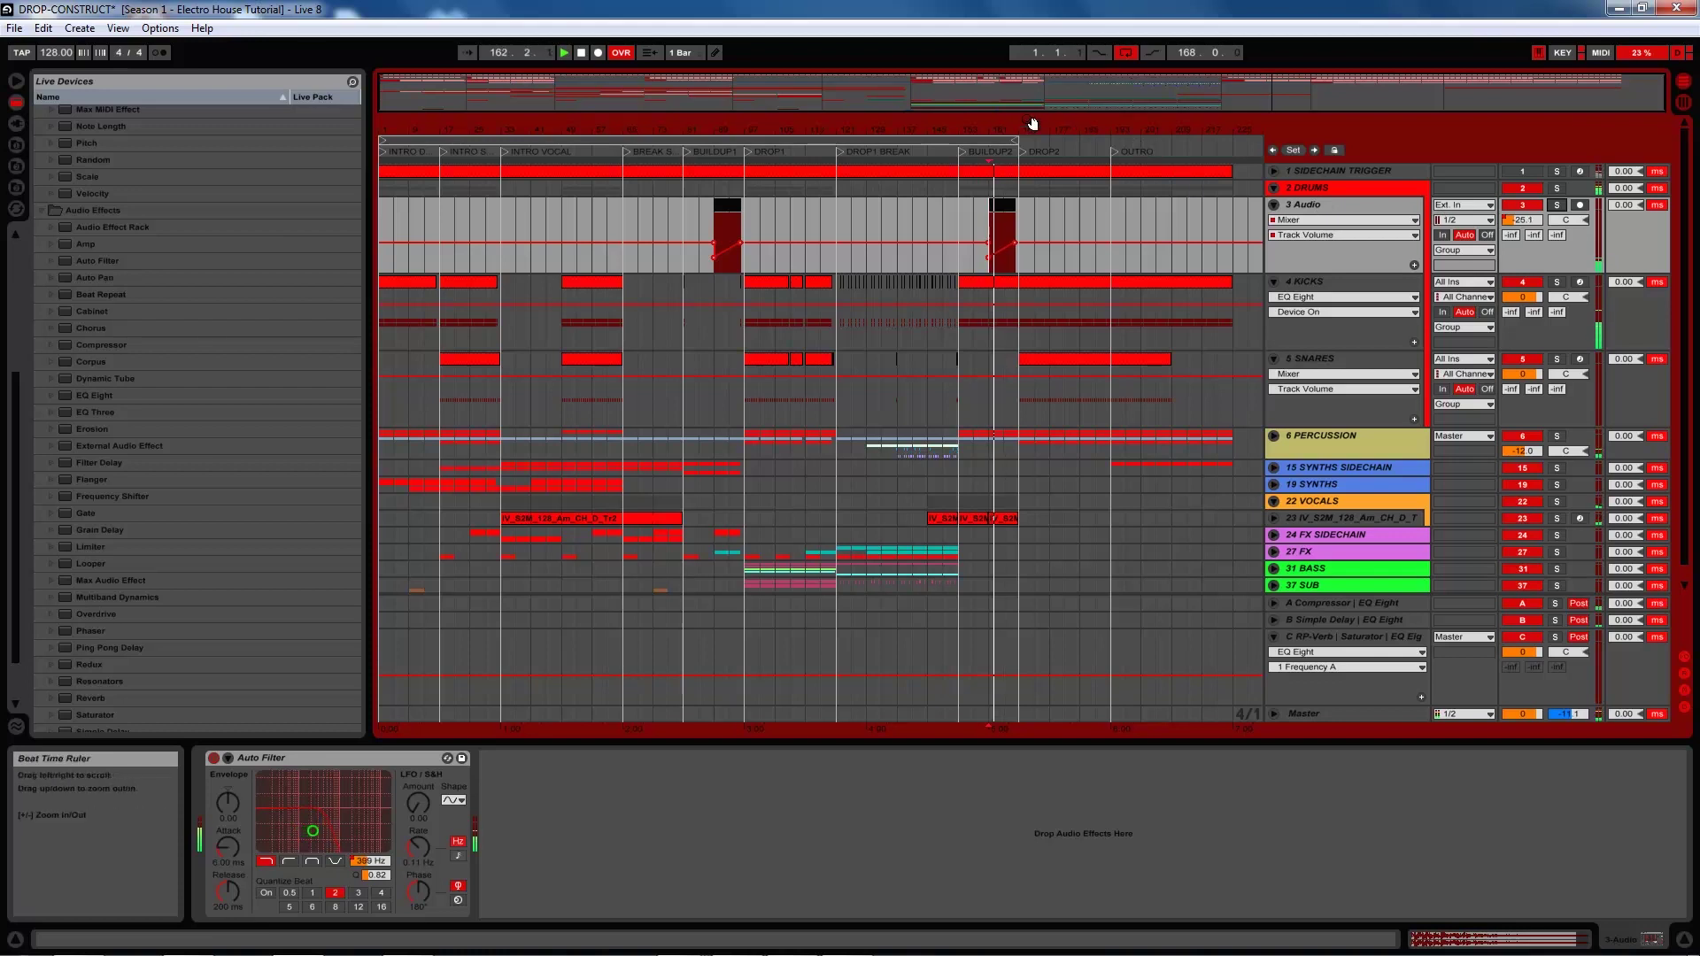
key("space")
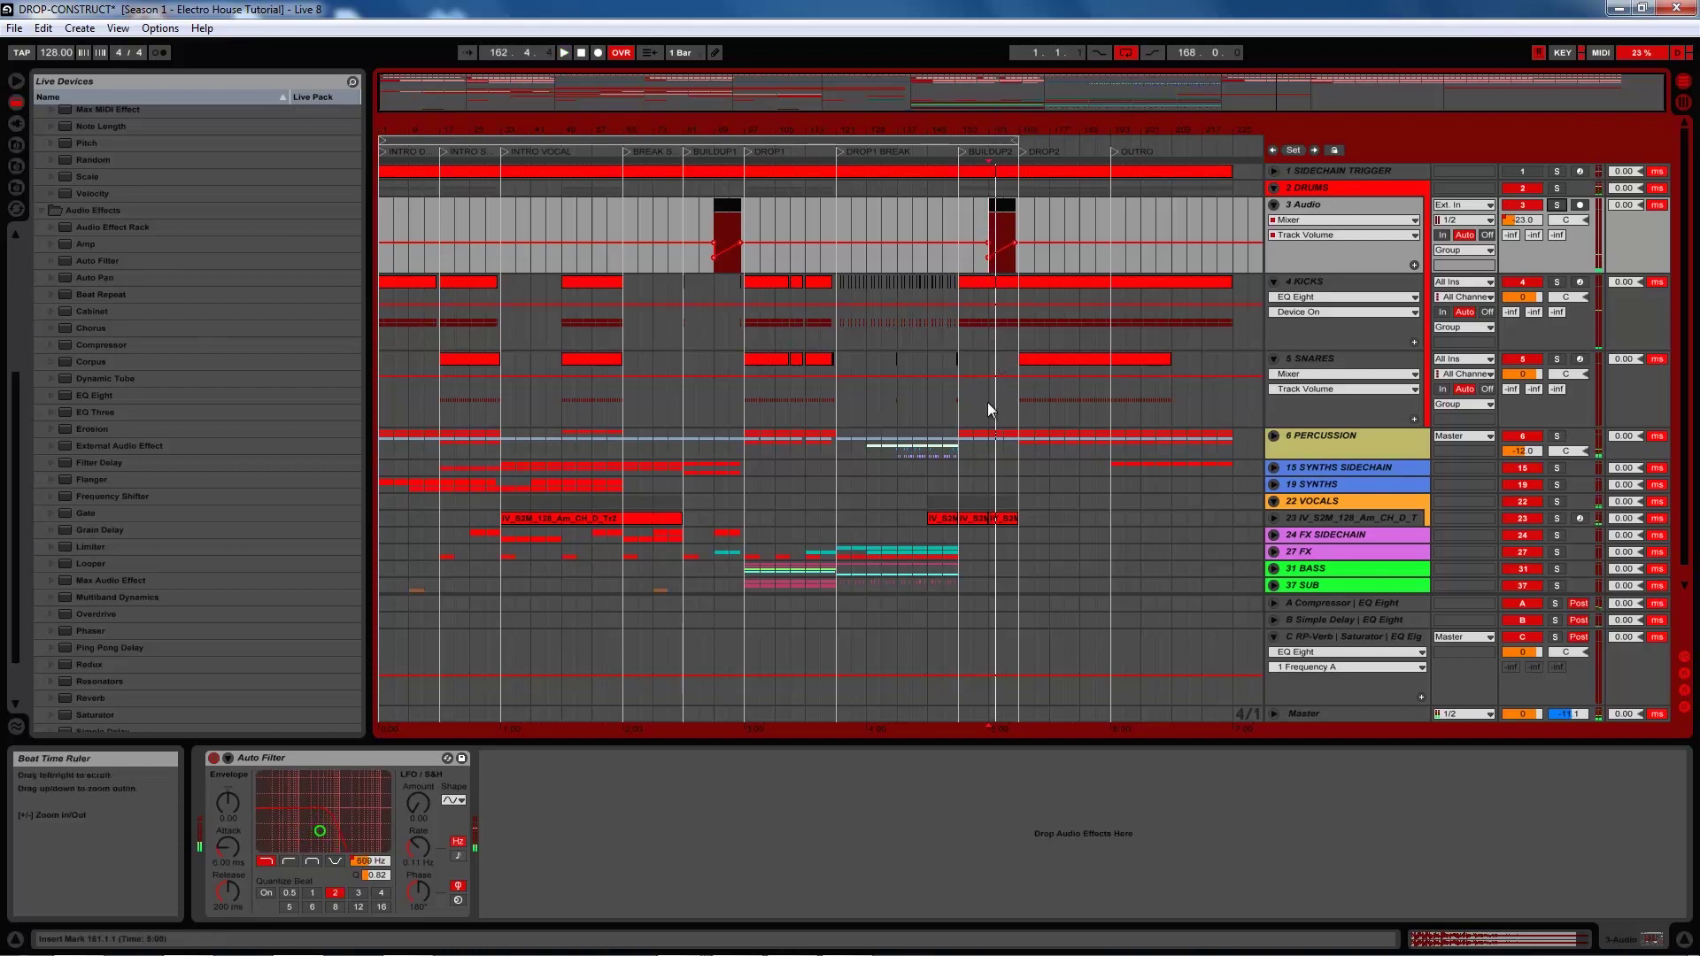
Copy the two sliced vocal clips in BUILDUP2 to BUILDUP1, starting at bar 81
left_click(972, 515)
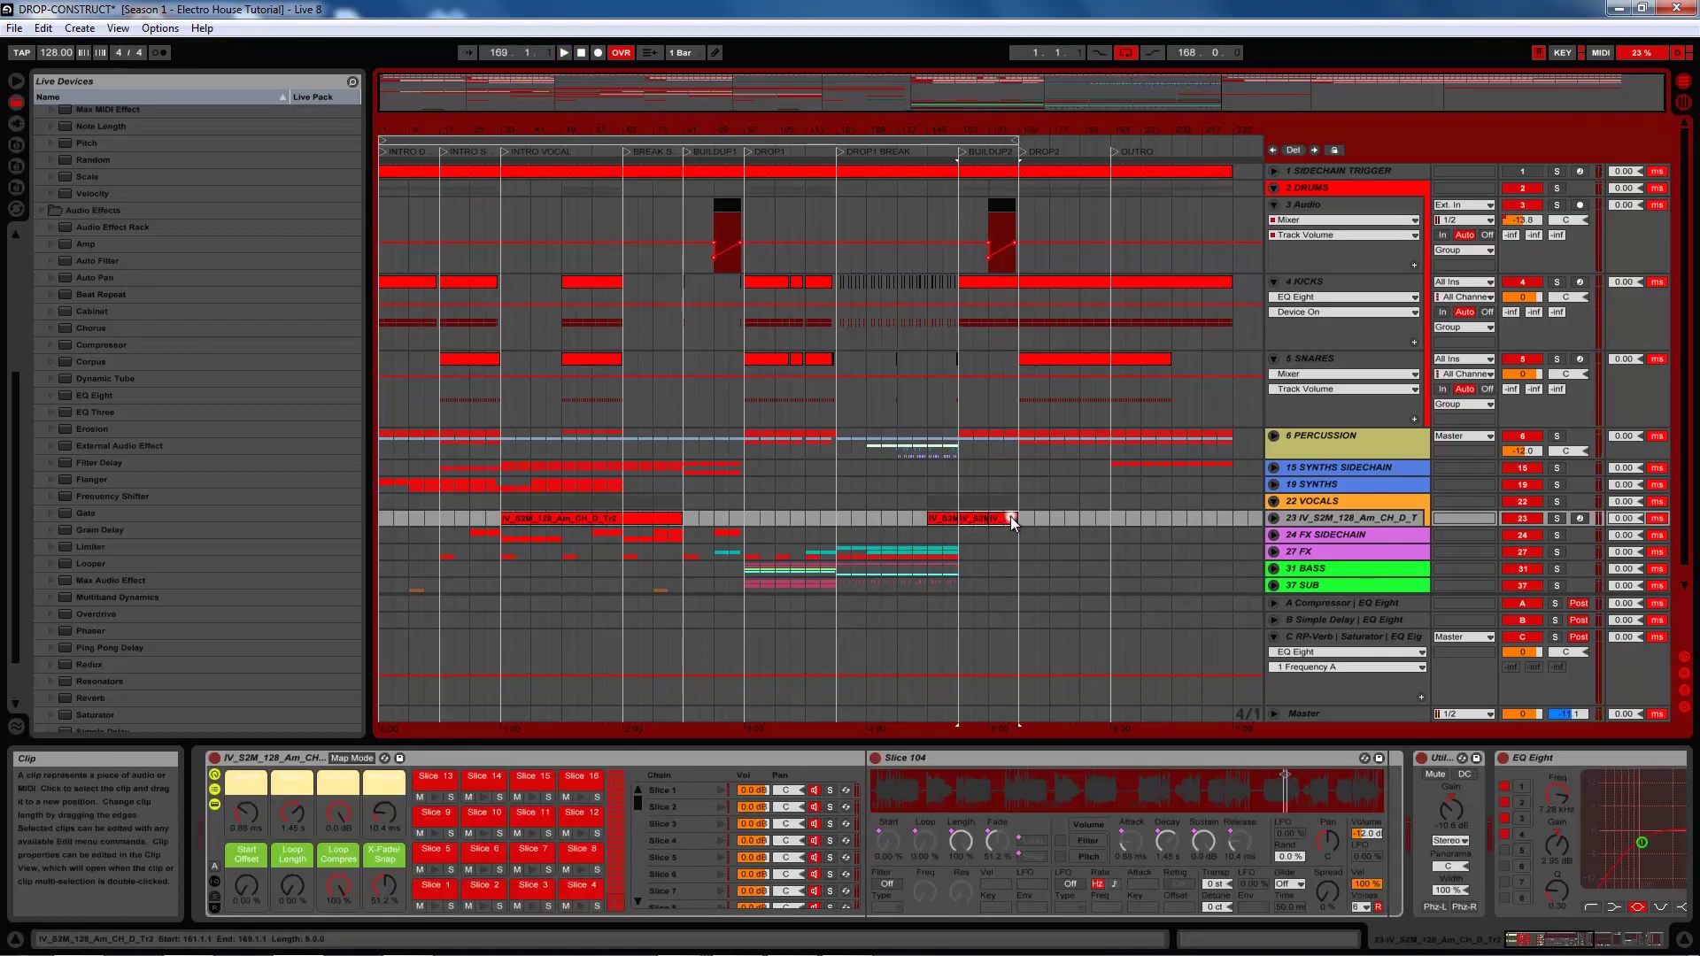
left_click(1011, 517)
left_click_drag(974, 518, 697, 513)
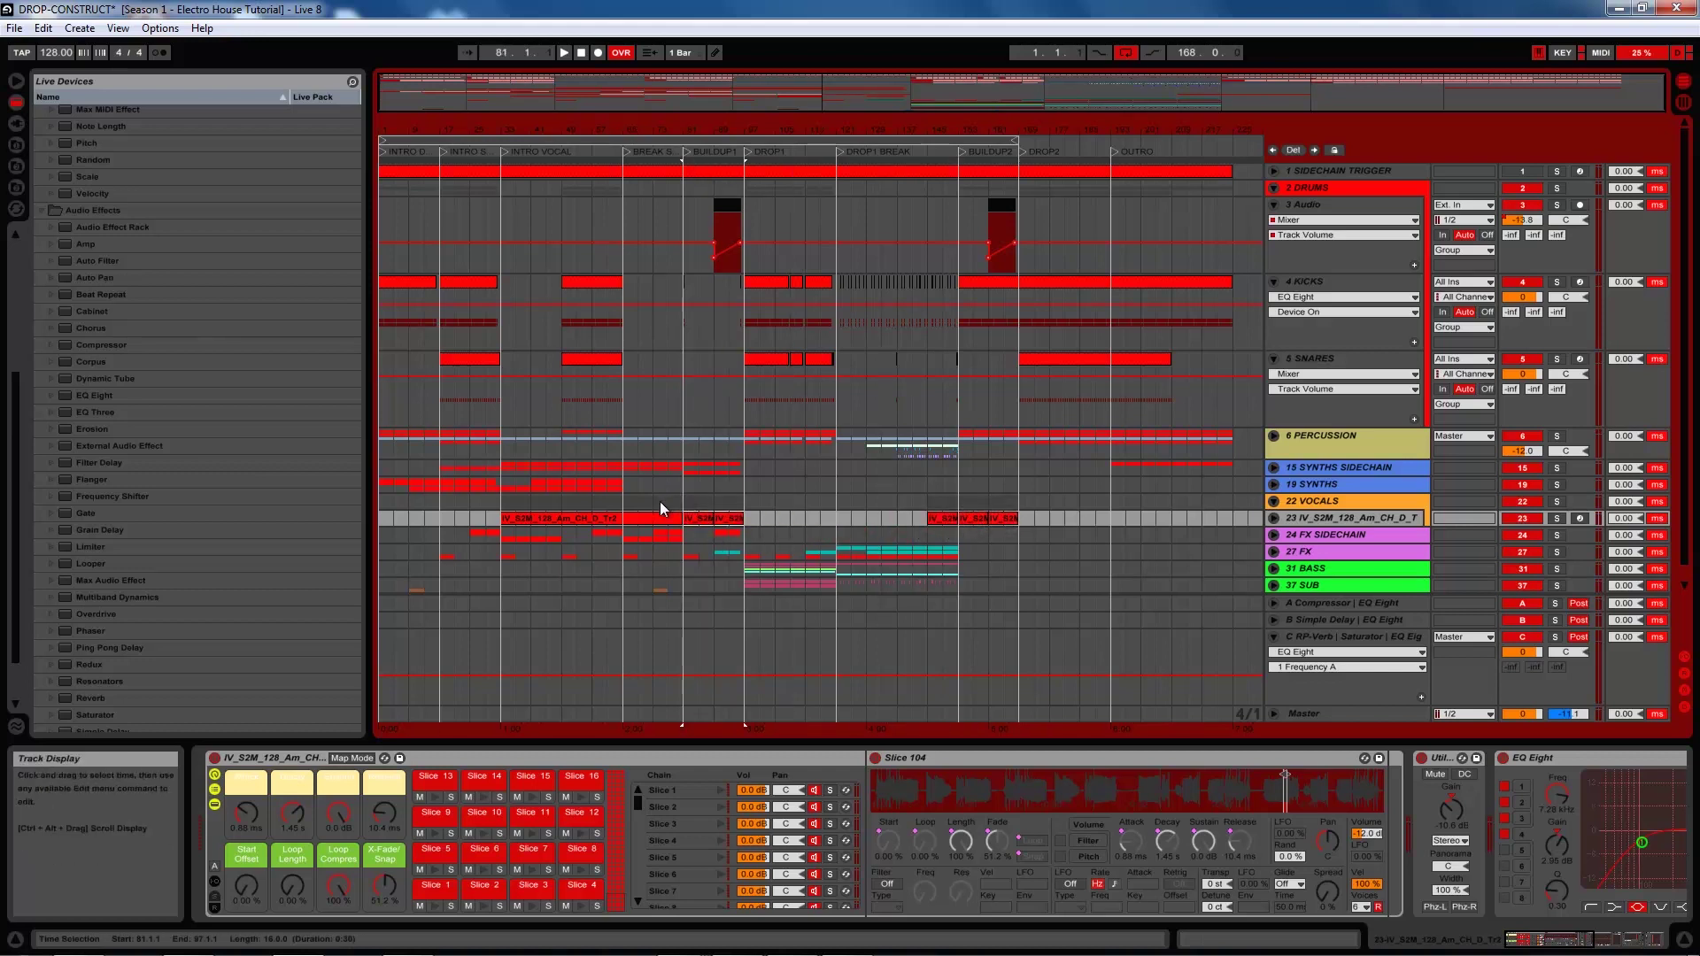
Listen to the transition from the synth break into BUILDUP1, starting at bar 73
left_click(661, 501)
key("space")
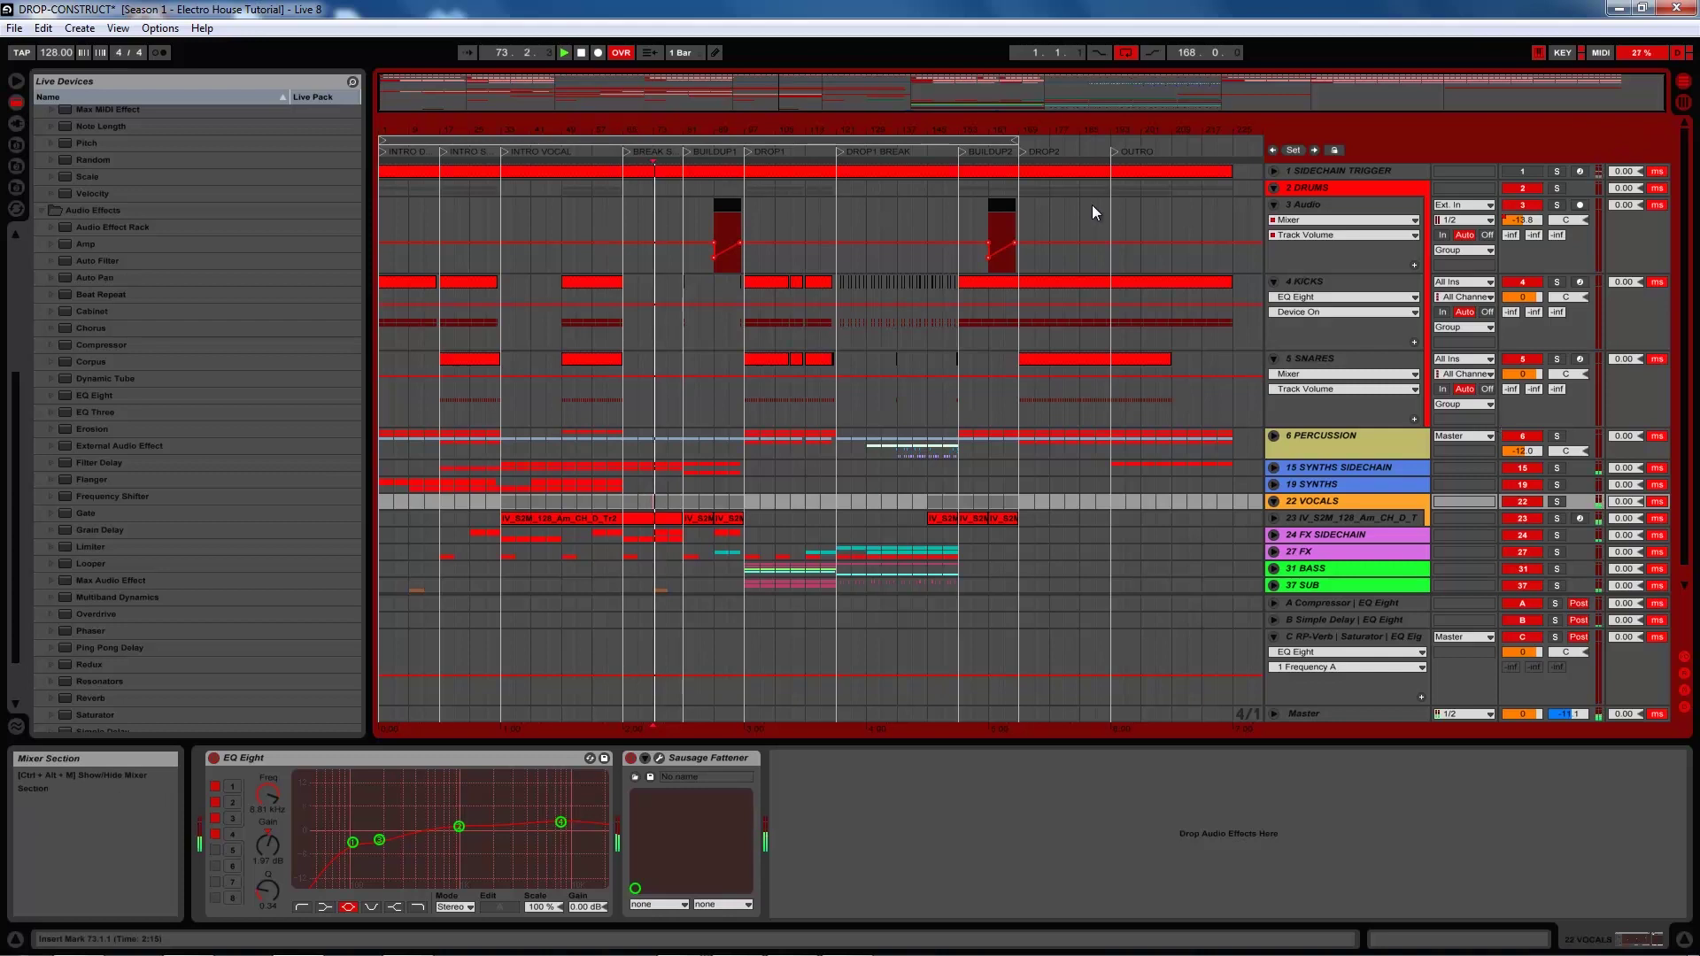
left_click_drag(680, 135, 676, 134)
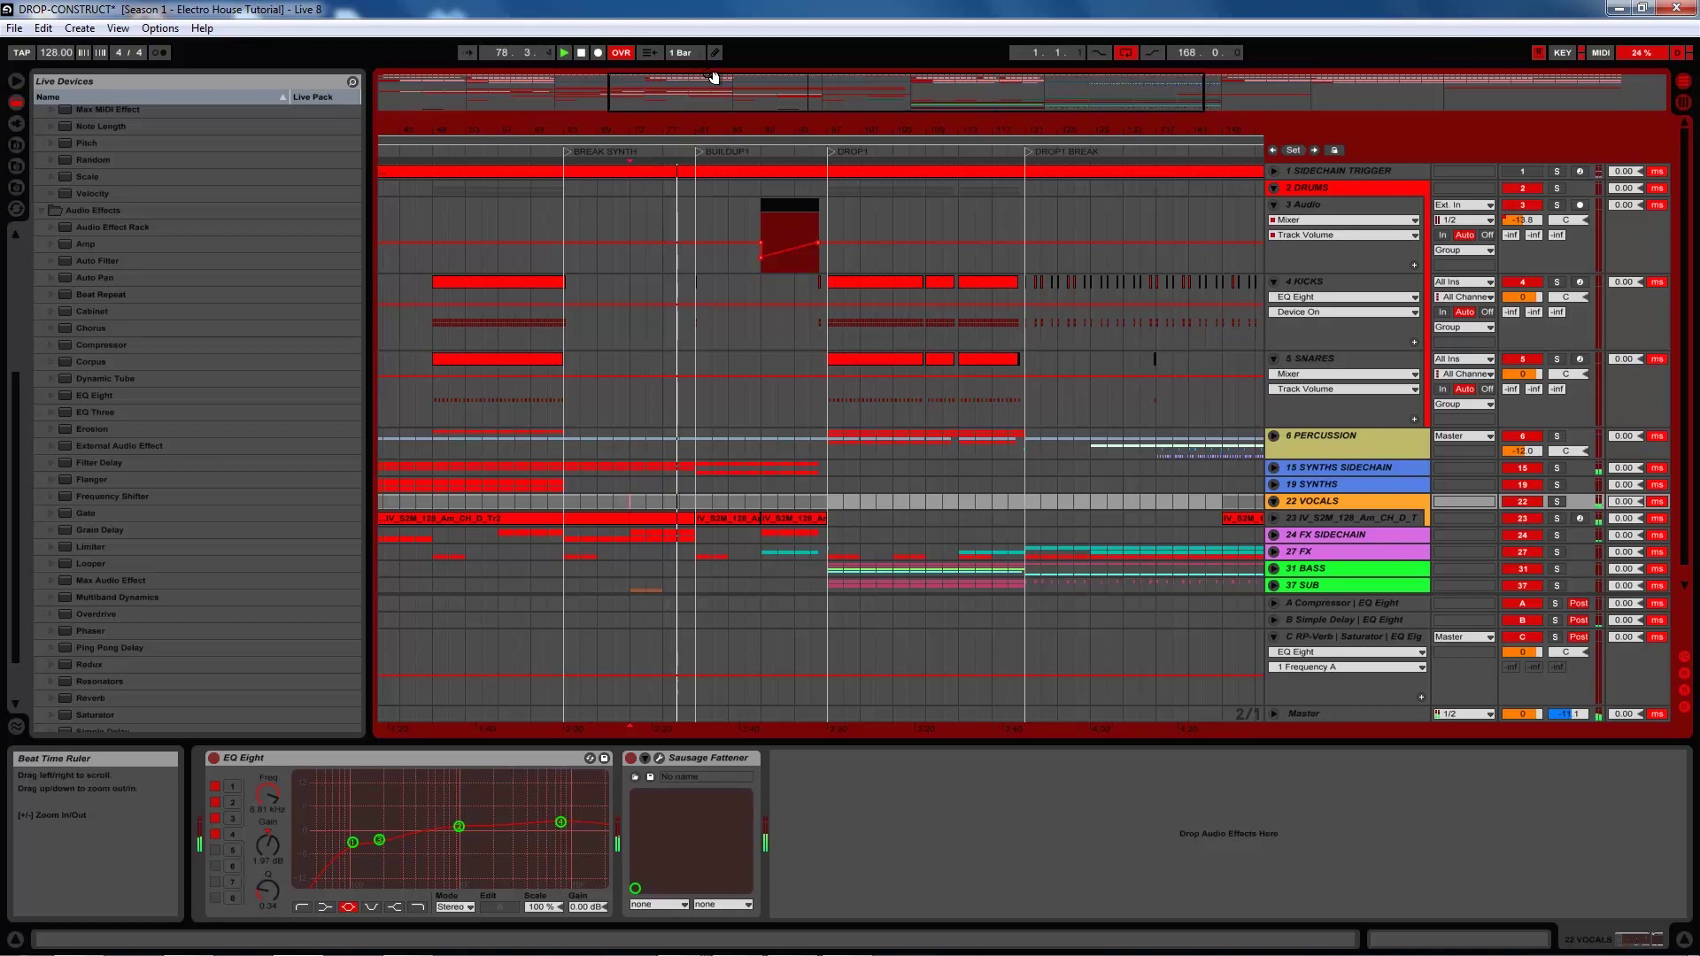
left_click(582, 53)
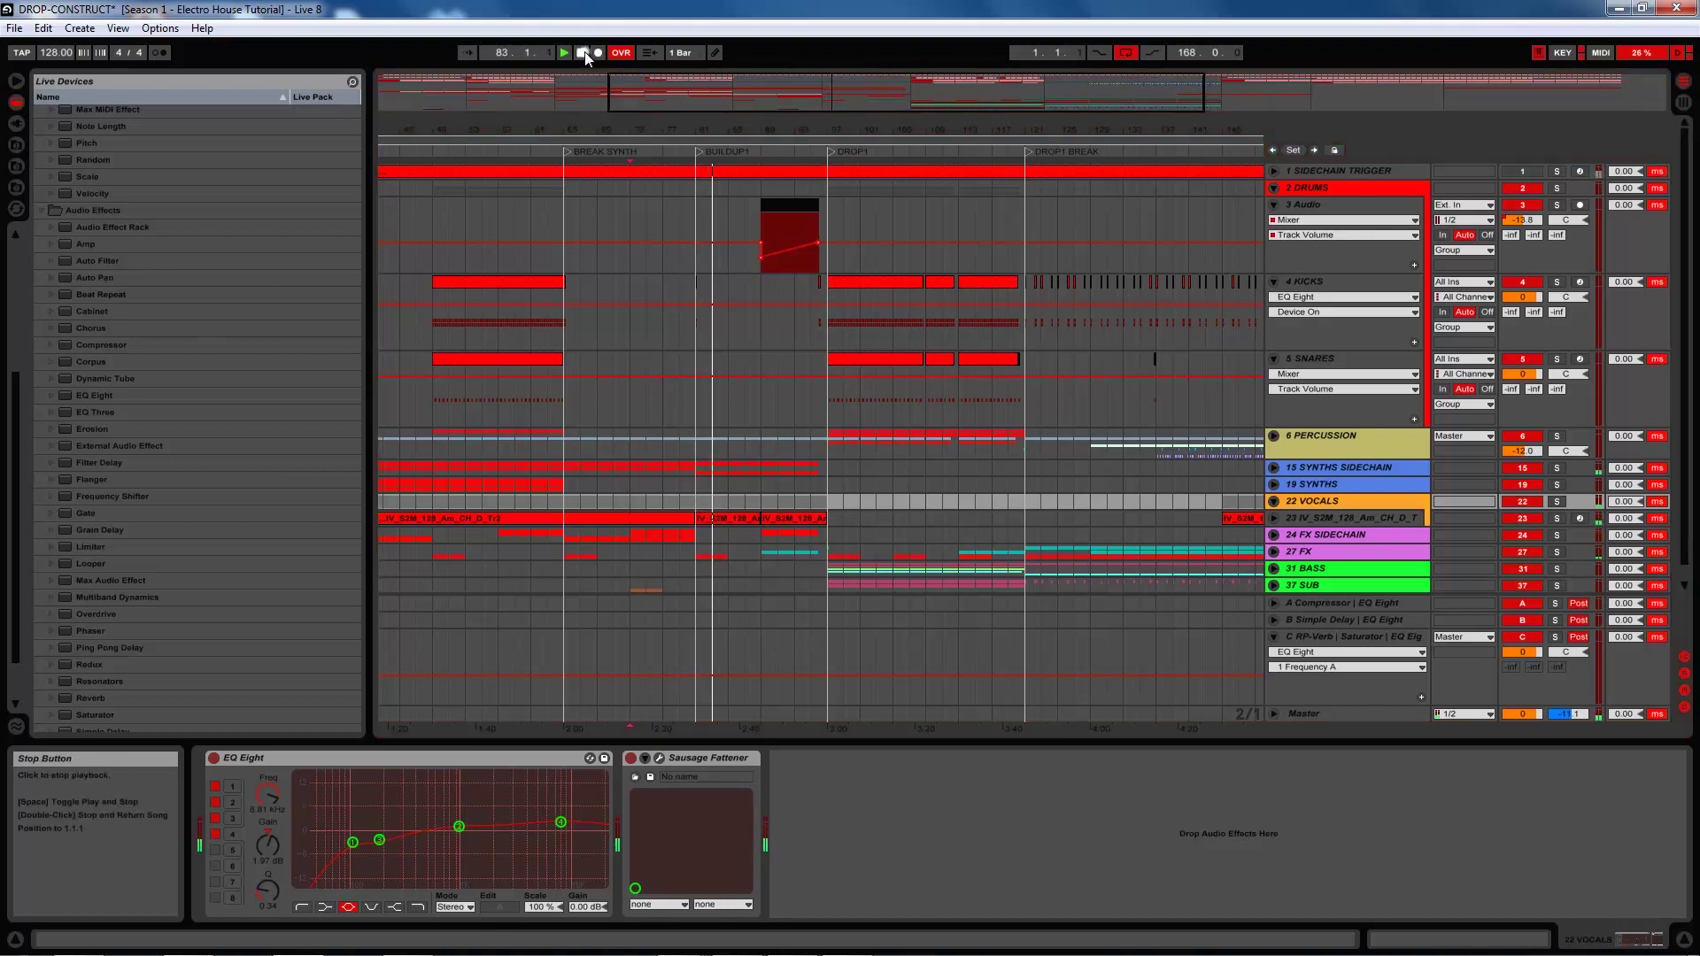
Trim the long vocal clip back to bar 65 and fill the BREAK SYNTH section with copies of the two BUILDUP1 vocal clips
mouse_move(640, 103)
left_mouse_down()
mouse_move(618, 103)
mouse_move(643, 103)
left_mouse_up()
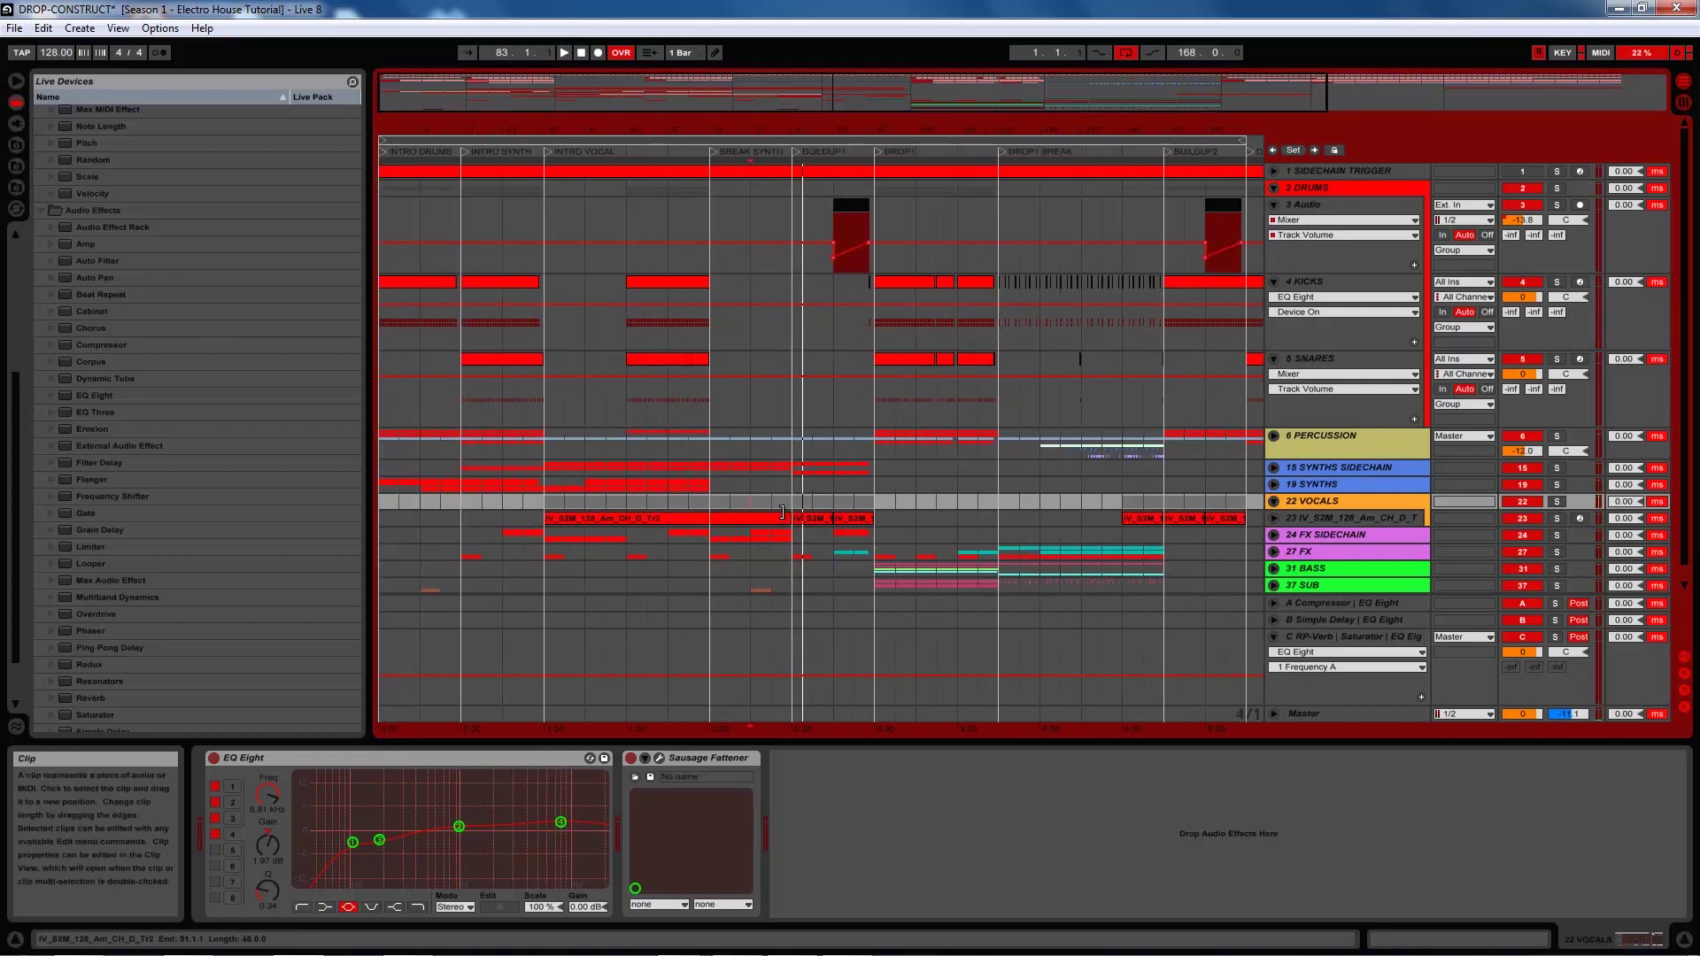
left_click_drag(786, 514, 709, 516)
left_click(810, 517)
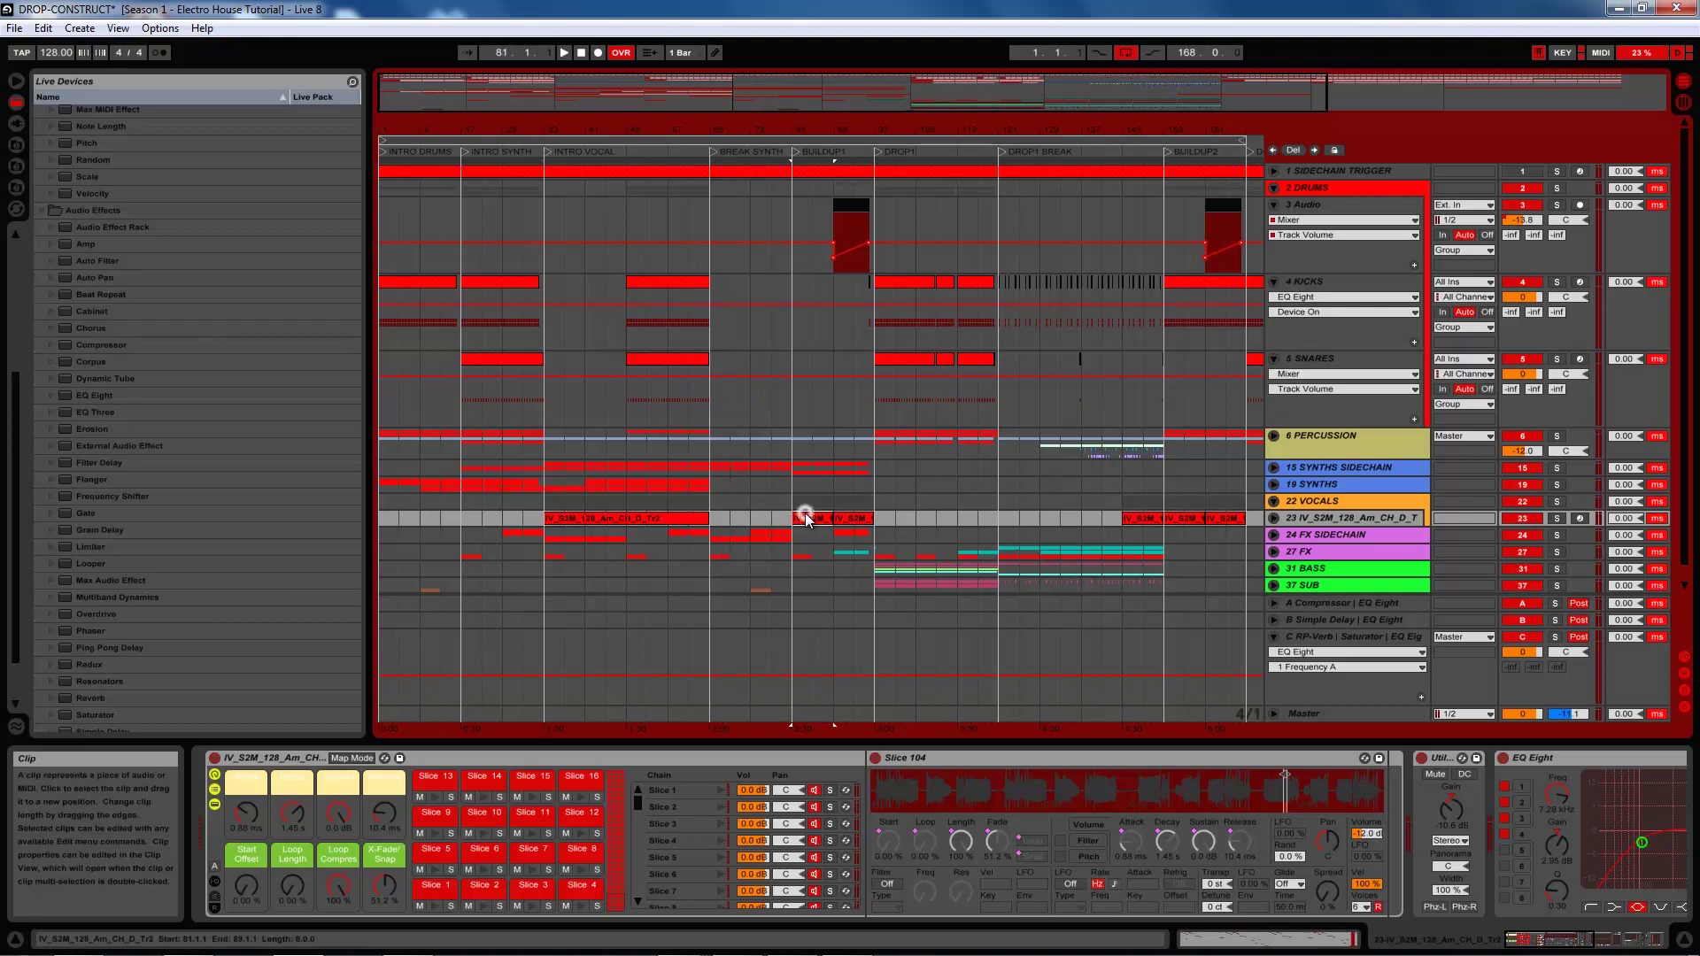
left_click(856, 512)
left_click_drag(813, 519, 734, 523)
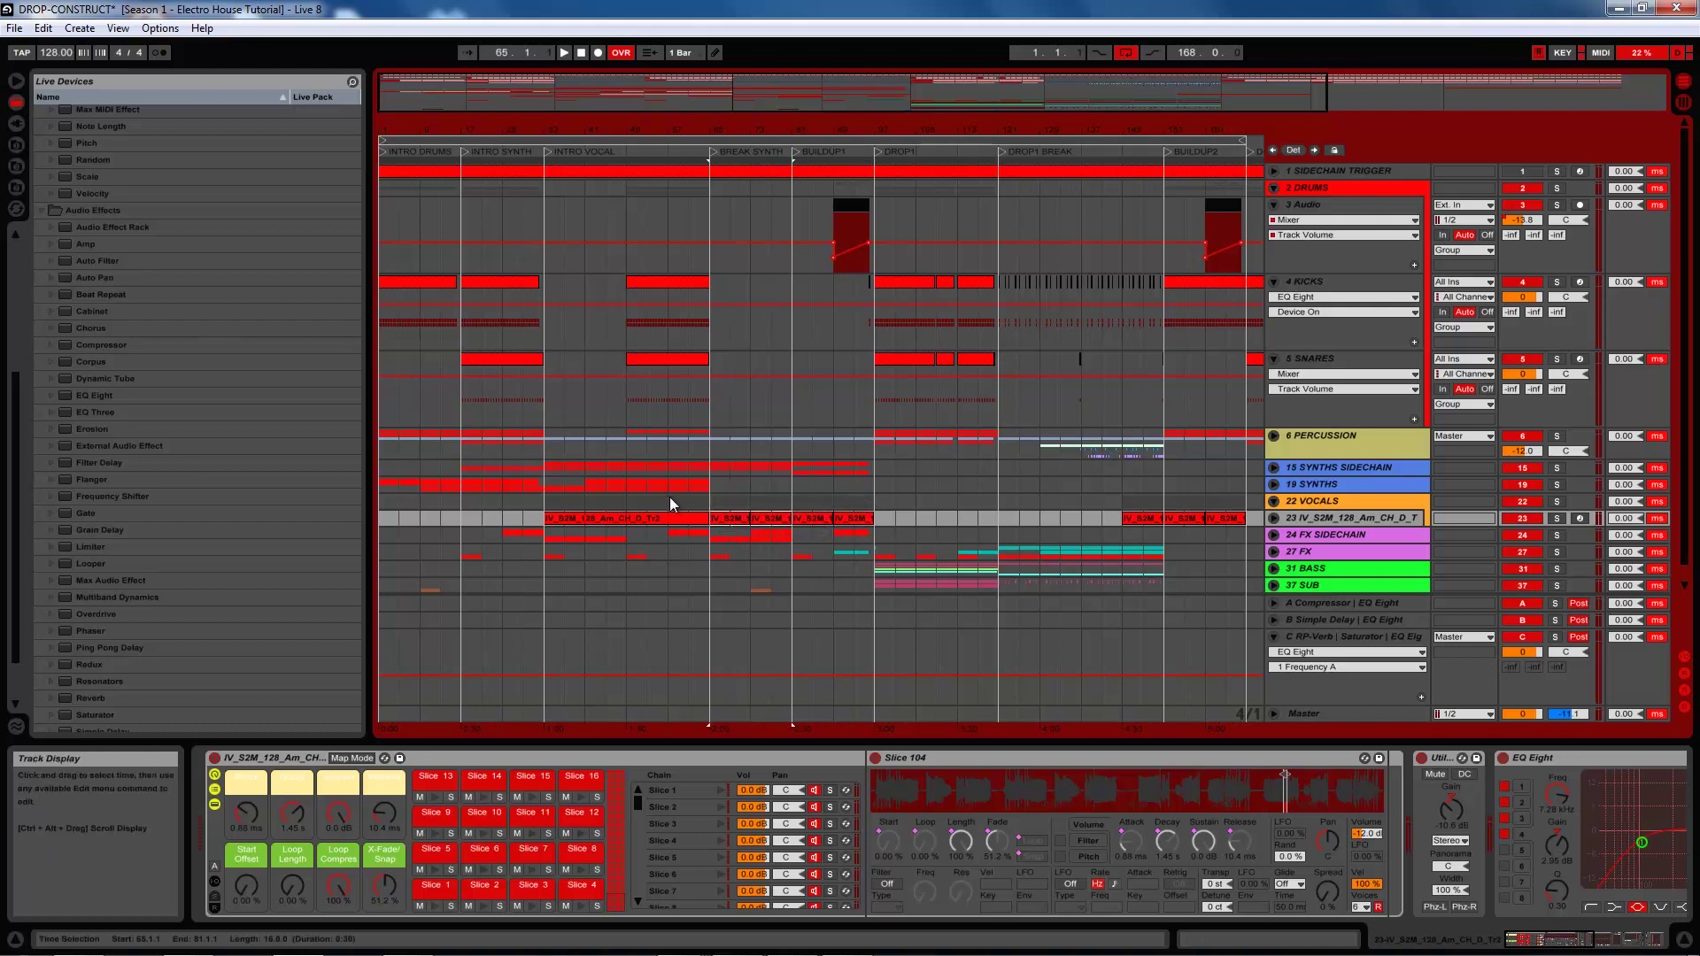
Listen to the new vocal clips in BREAK SYNTH, starting from the end of the INTRO VOCAL section
left_click(669, 497)
key("space")
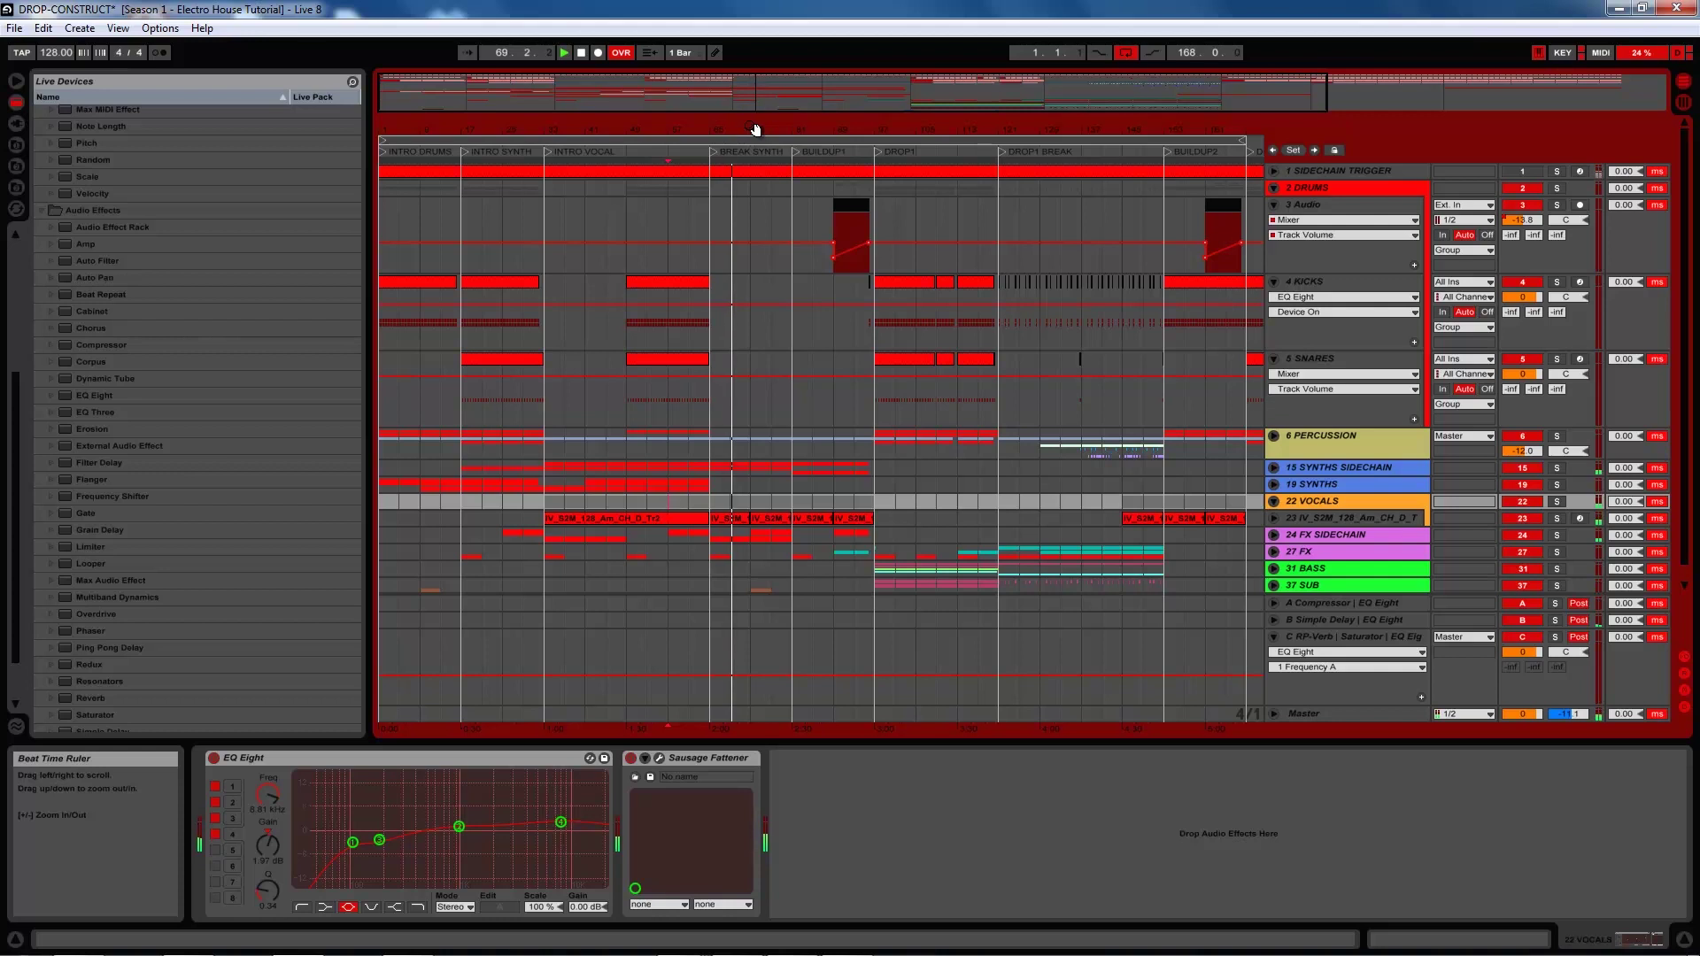
left_click(580, 53)
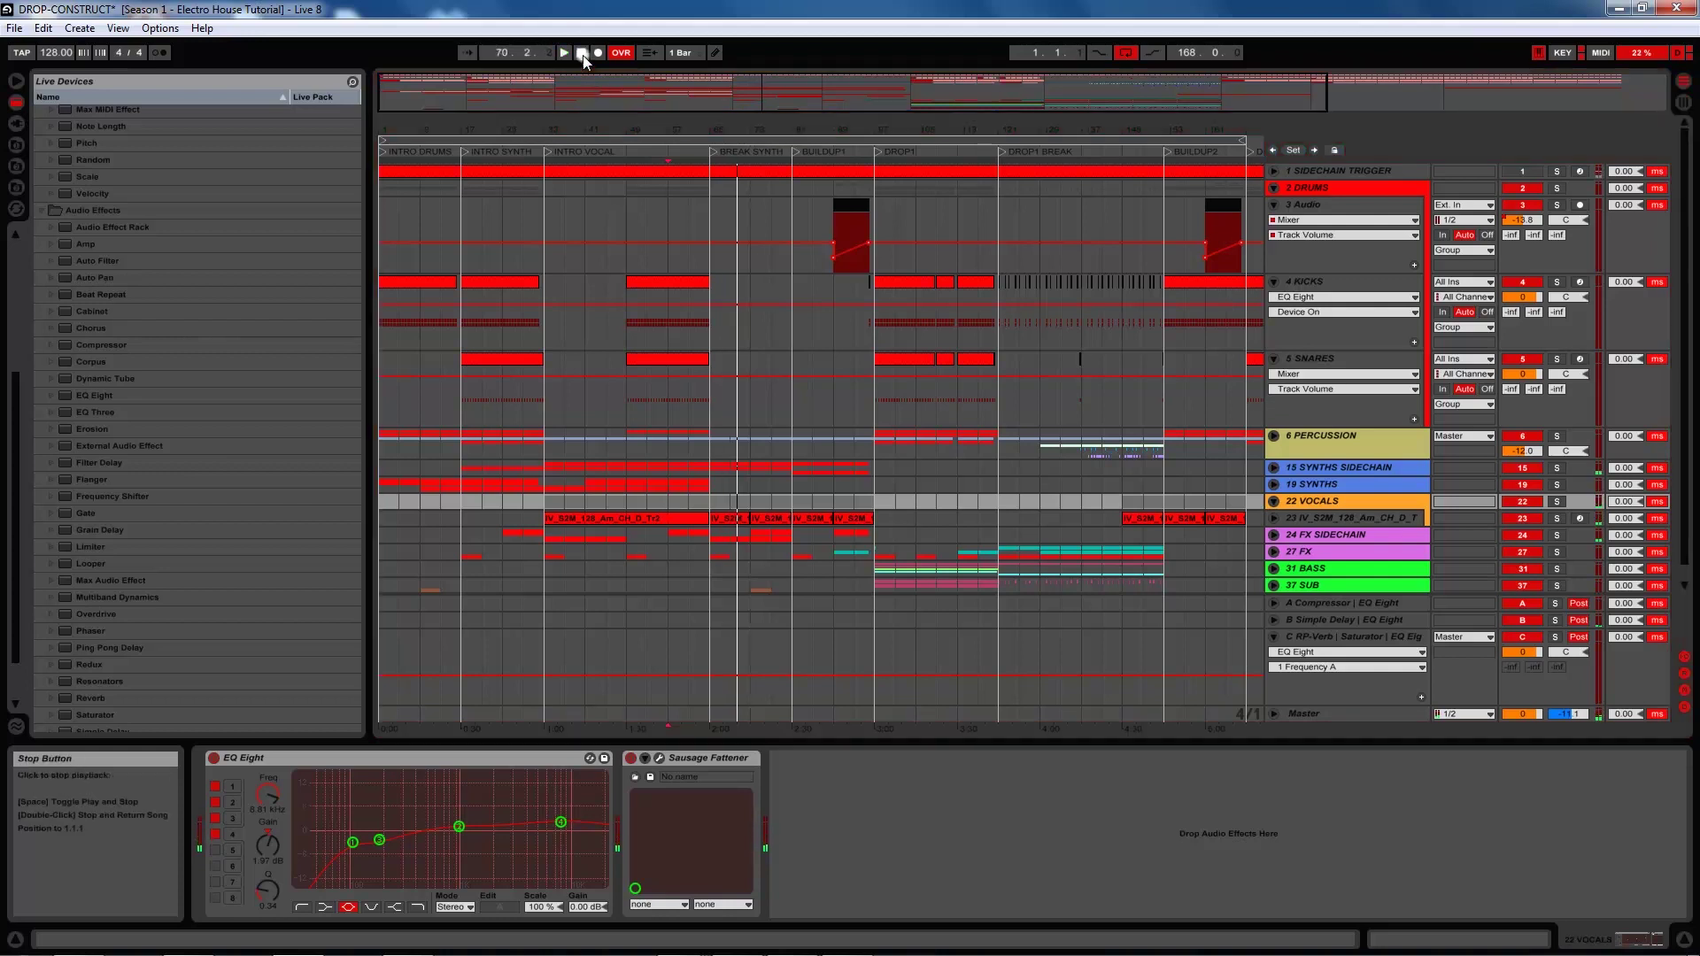
Listen to the snare roll in BUILDUP1 from bar 89 into DROP1 with track 41 Audio muted
left_click_drag(846, 135, 839, 131)
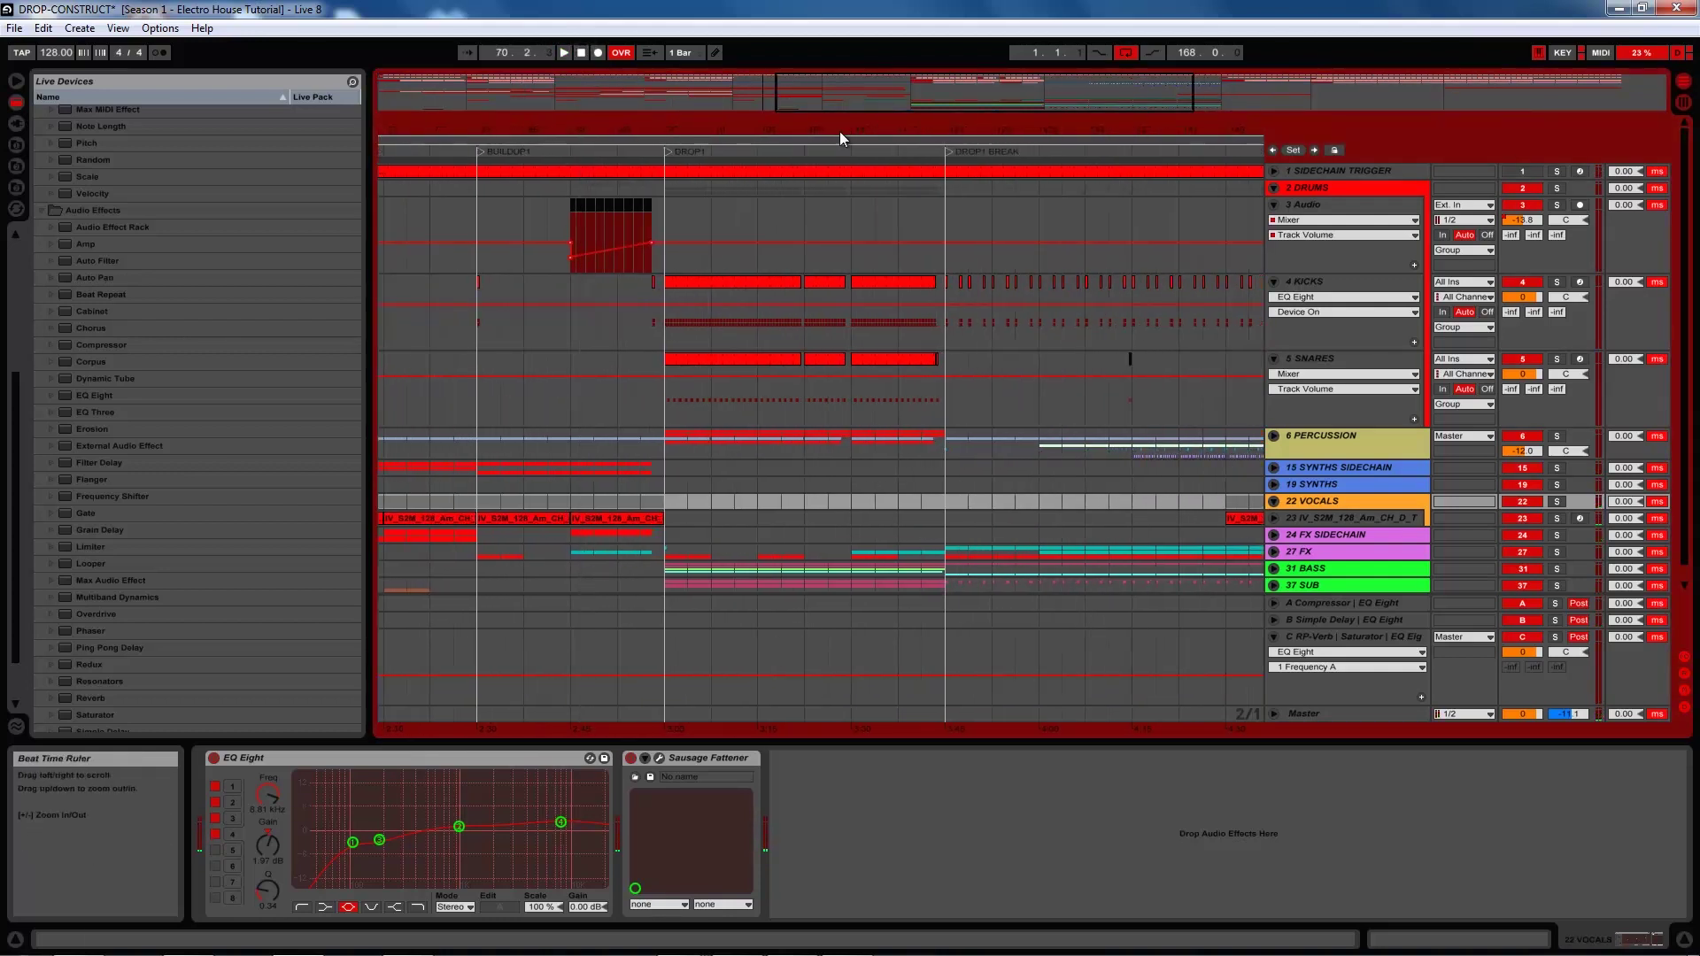
left_click(571, 219)
left_click(563, 53)
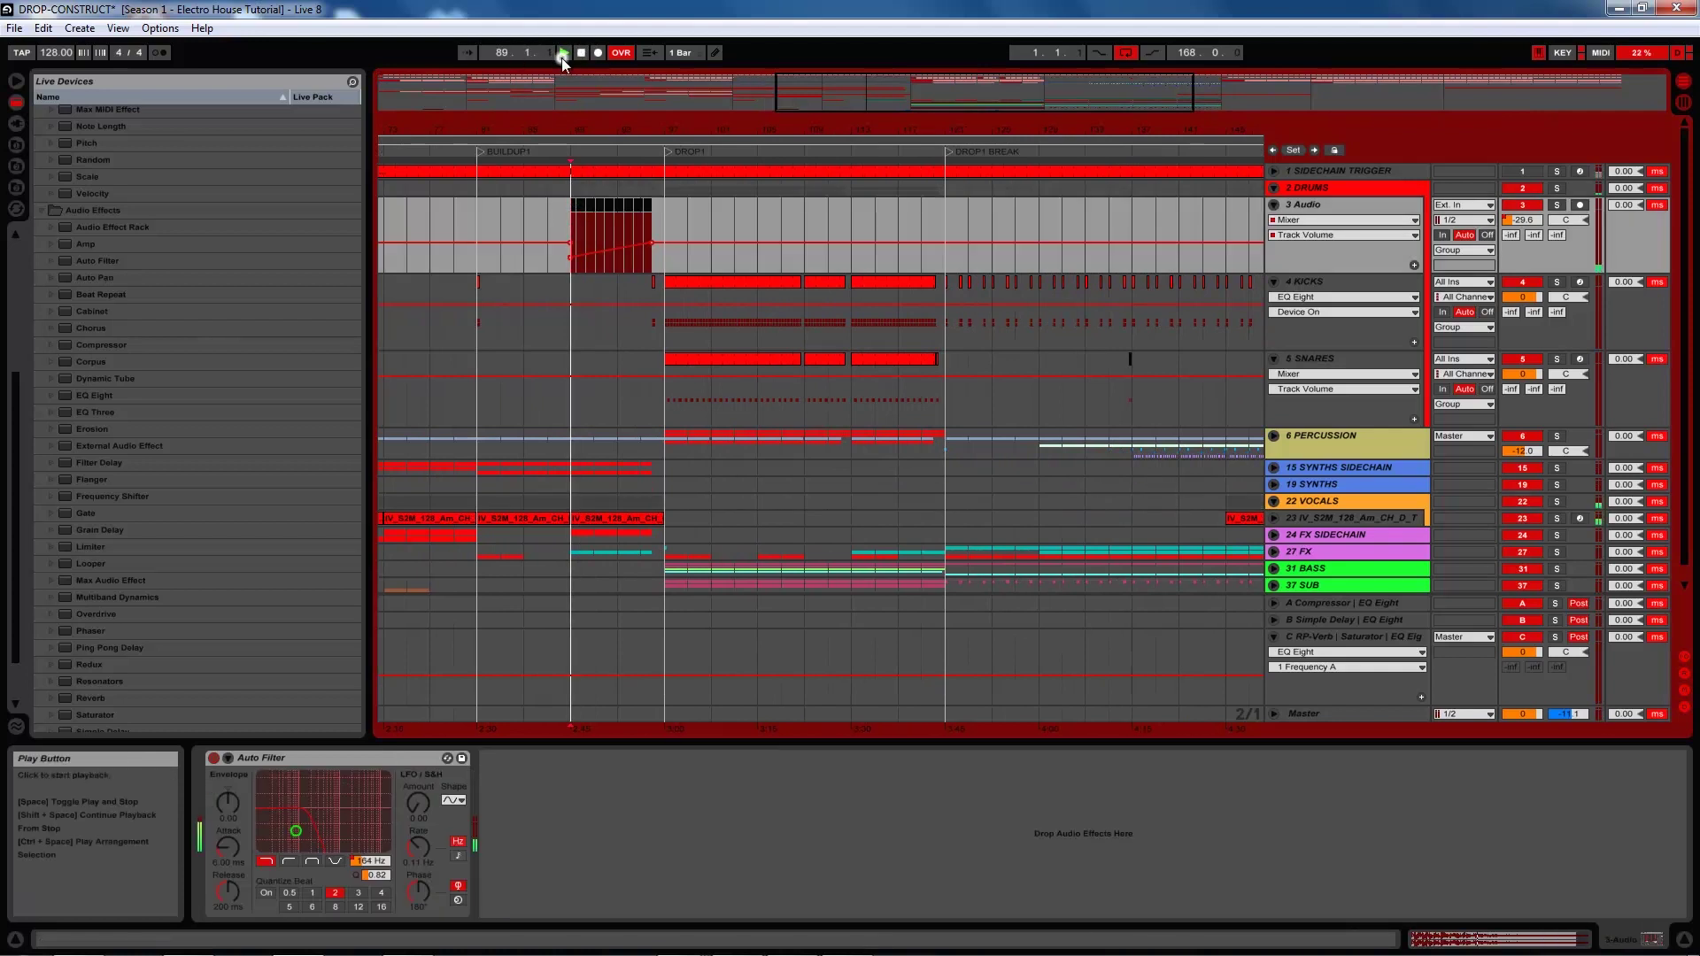
scroll(1407, 499, "down", 1)
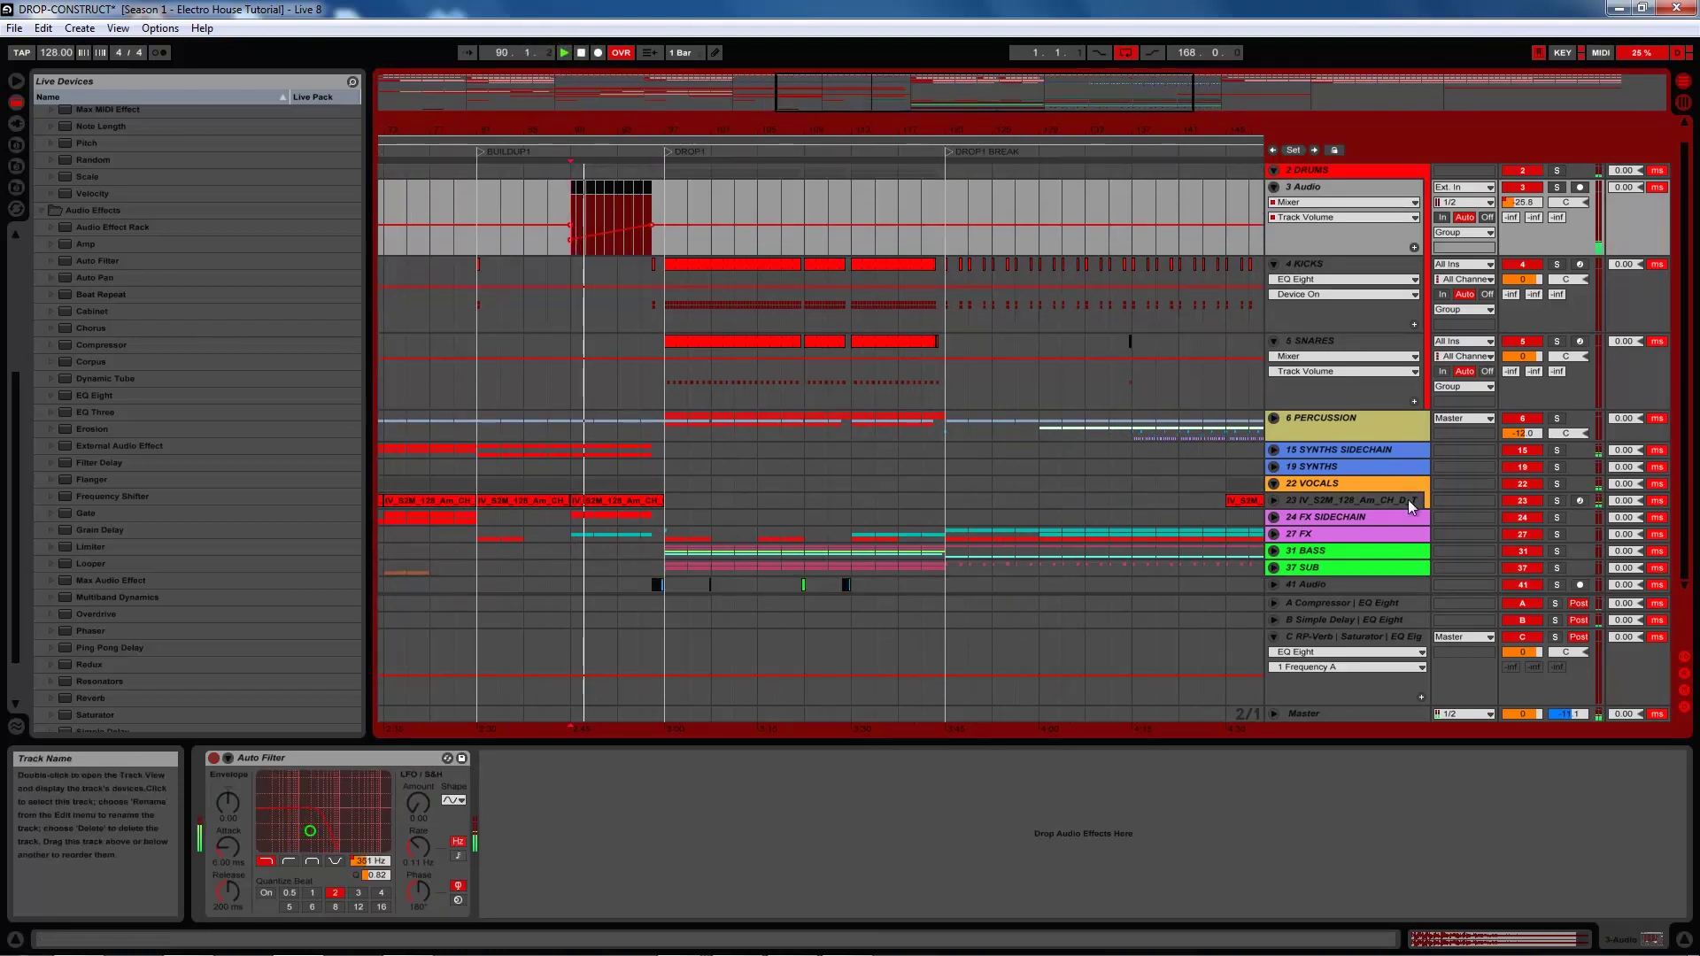
left_click(1526, 585)
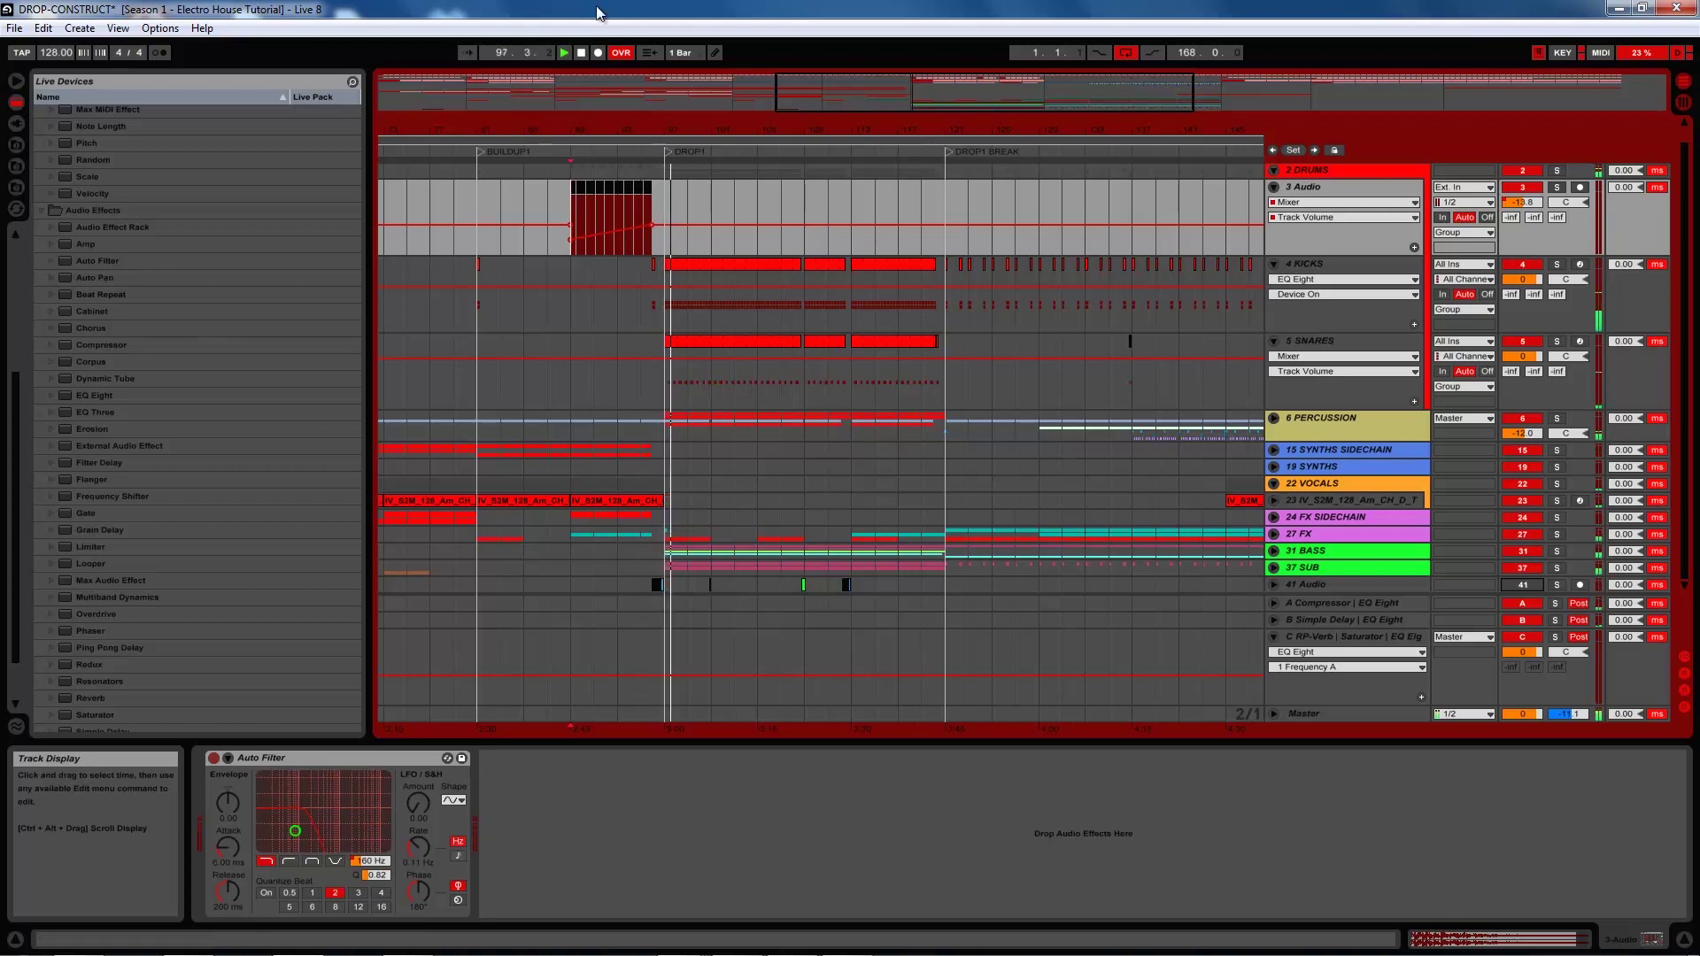
Open the second sliced vocal clip in BUILDUP1 and delete its last two notes
mouse_move(661, 133)
left_mouse_down()
mouse_move(661, 186)
mouse_move(660, 136)
left_mouse_up()
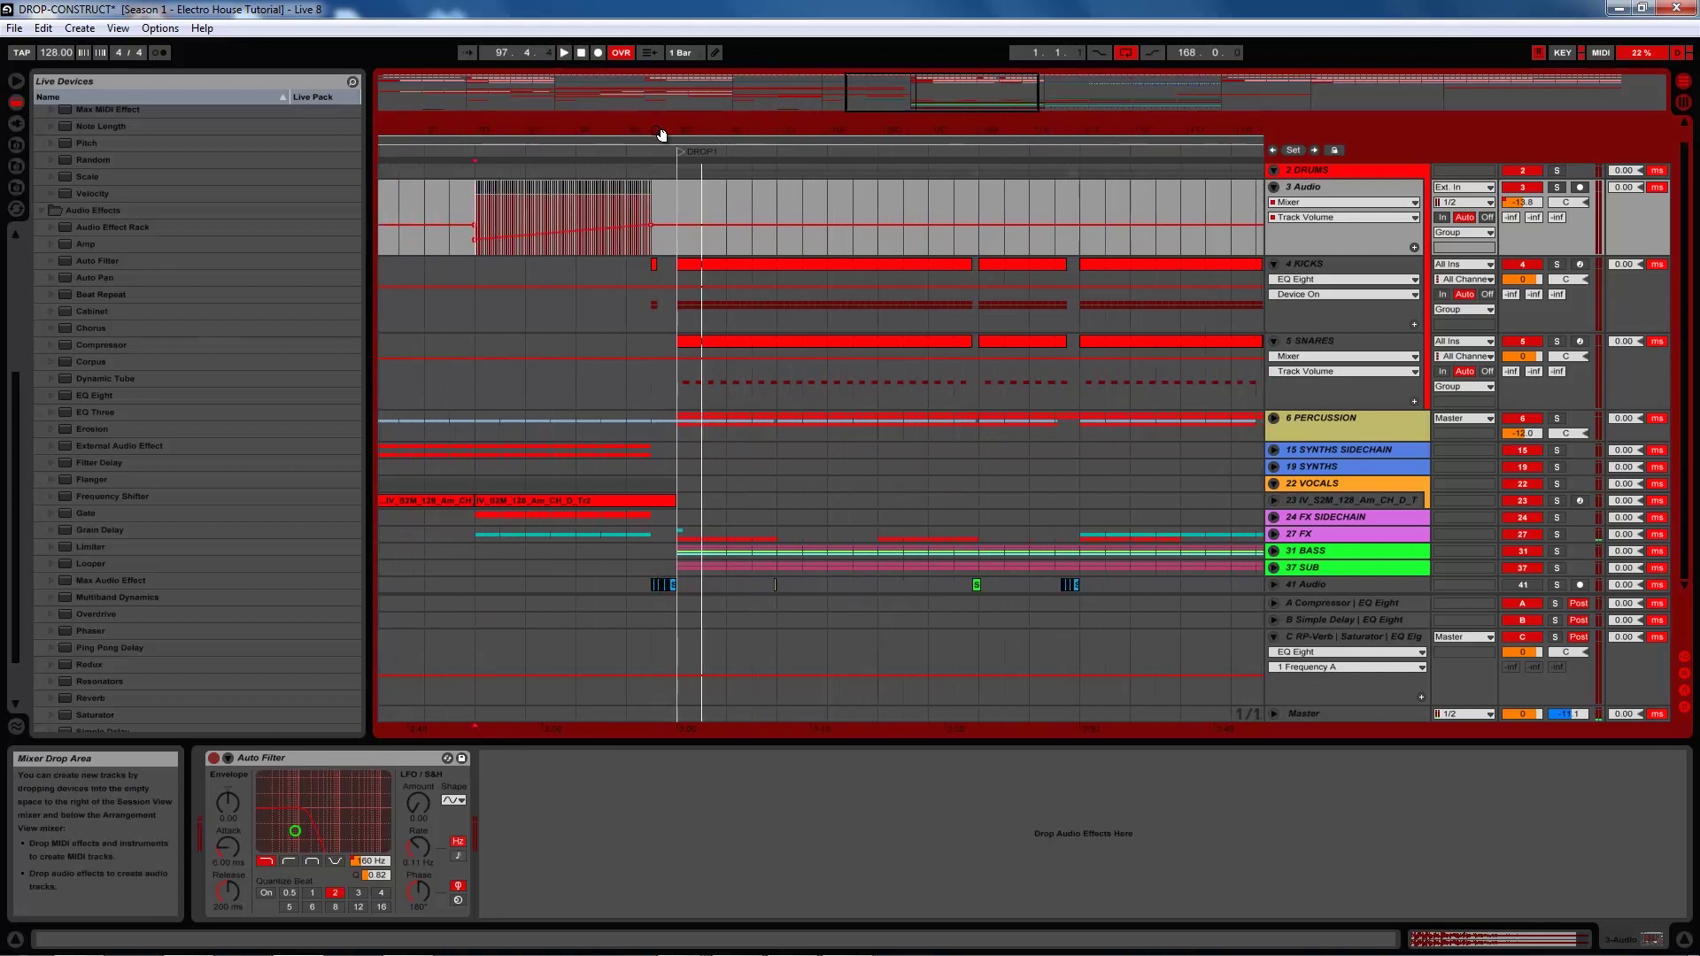
scroll(657, 191, "up", 1)
scroll(700, 271, "down", 1)
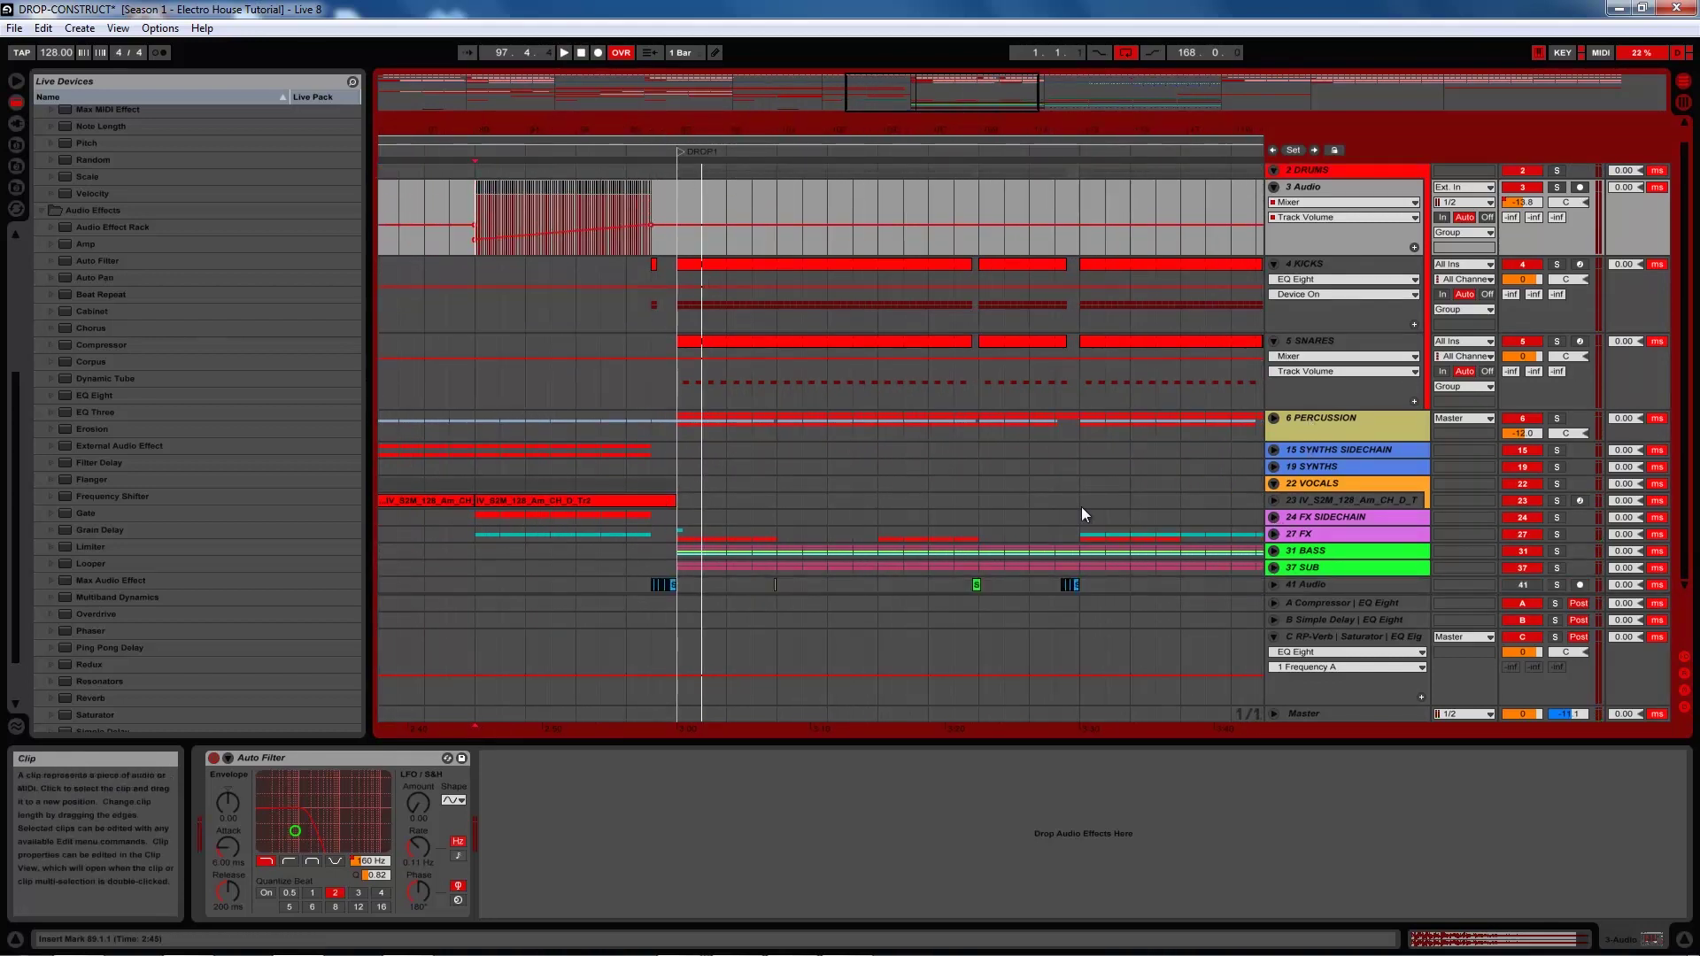
left_click(1272, 500)
double_click(653, 498)
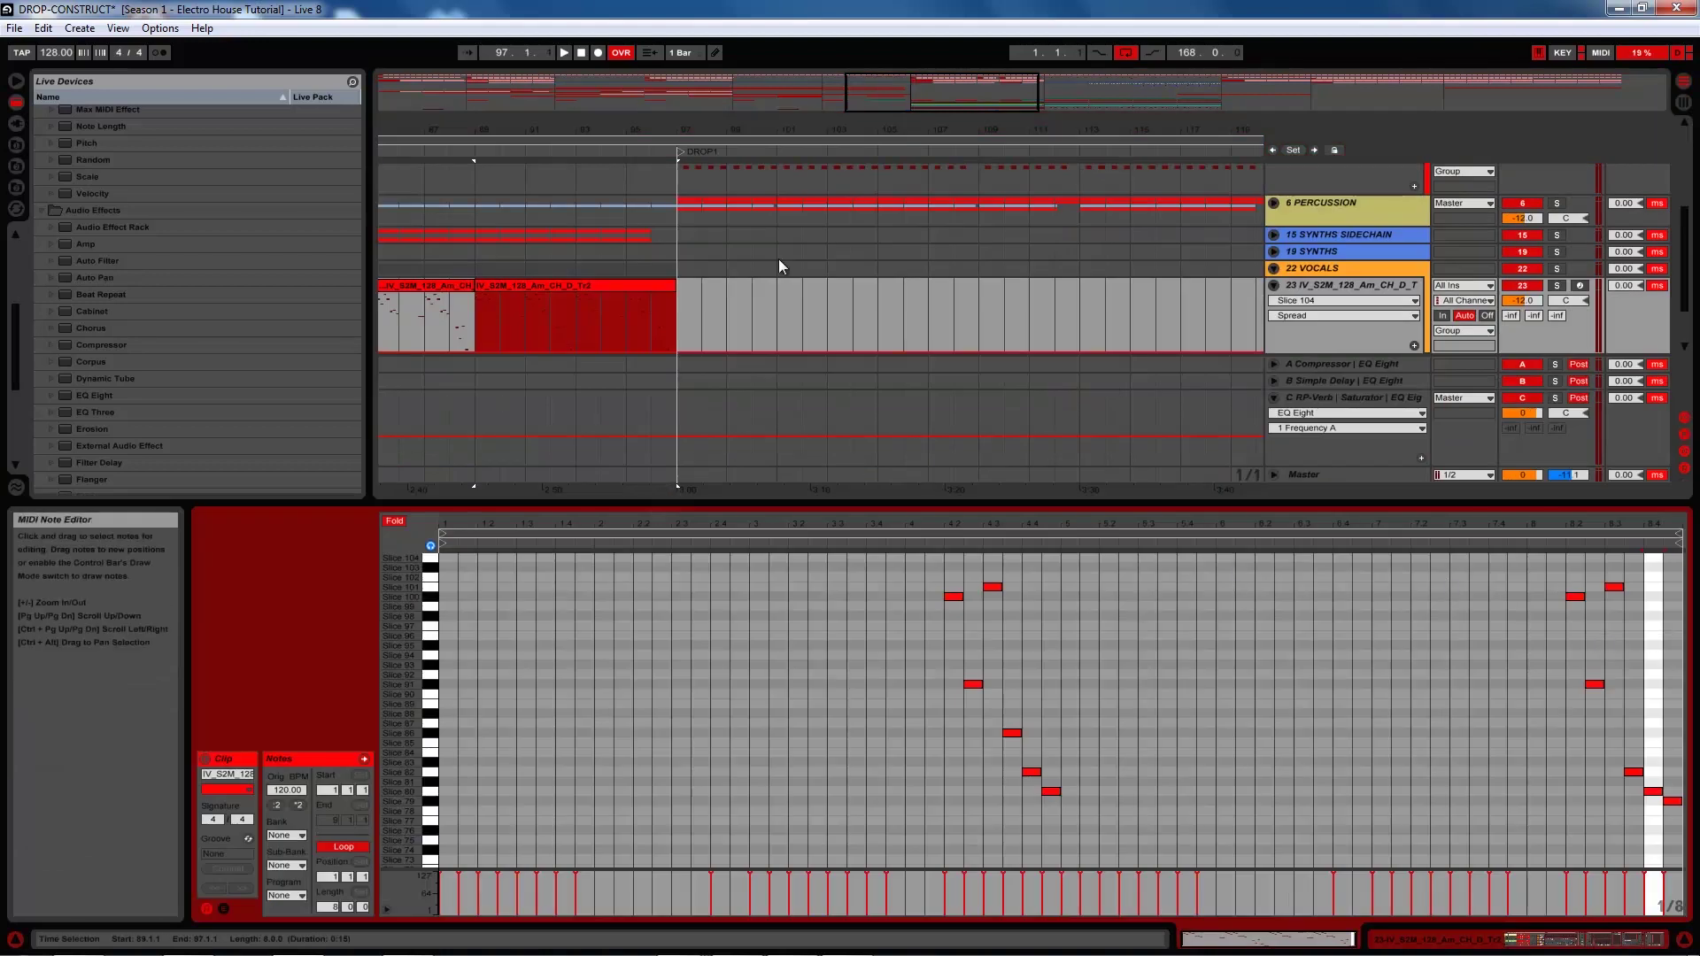
left_click(652, 314)
key("space")
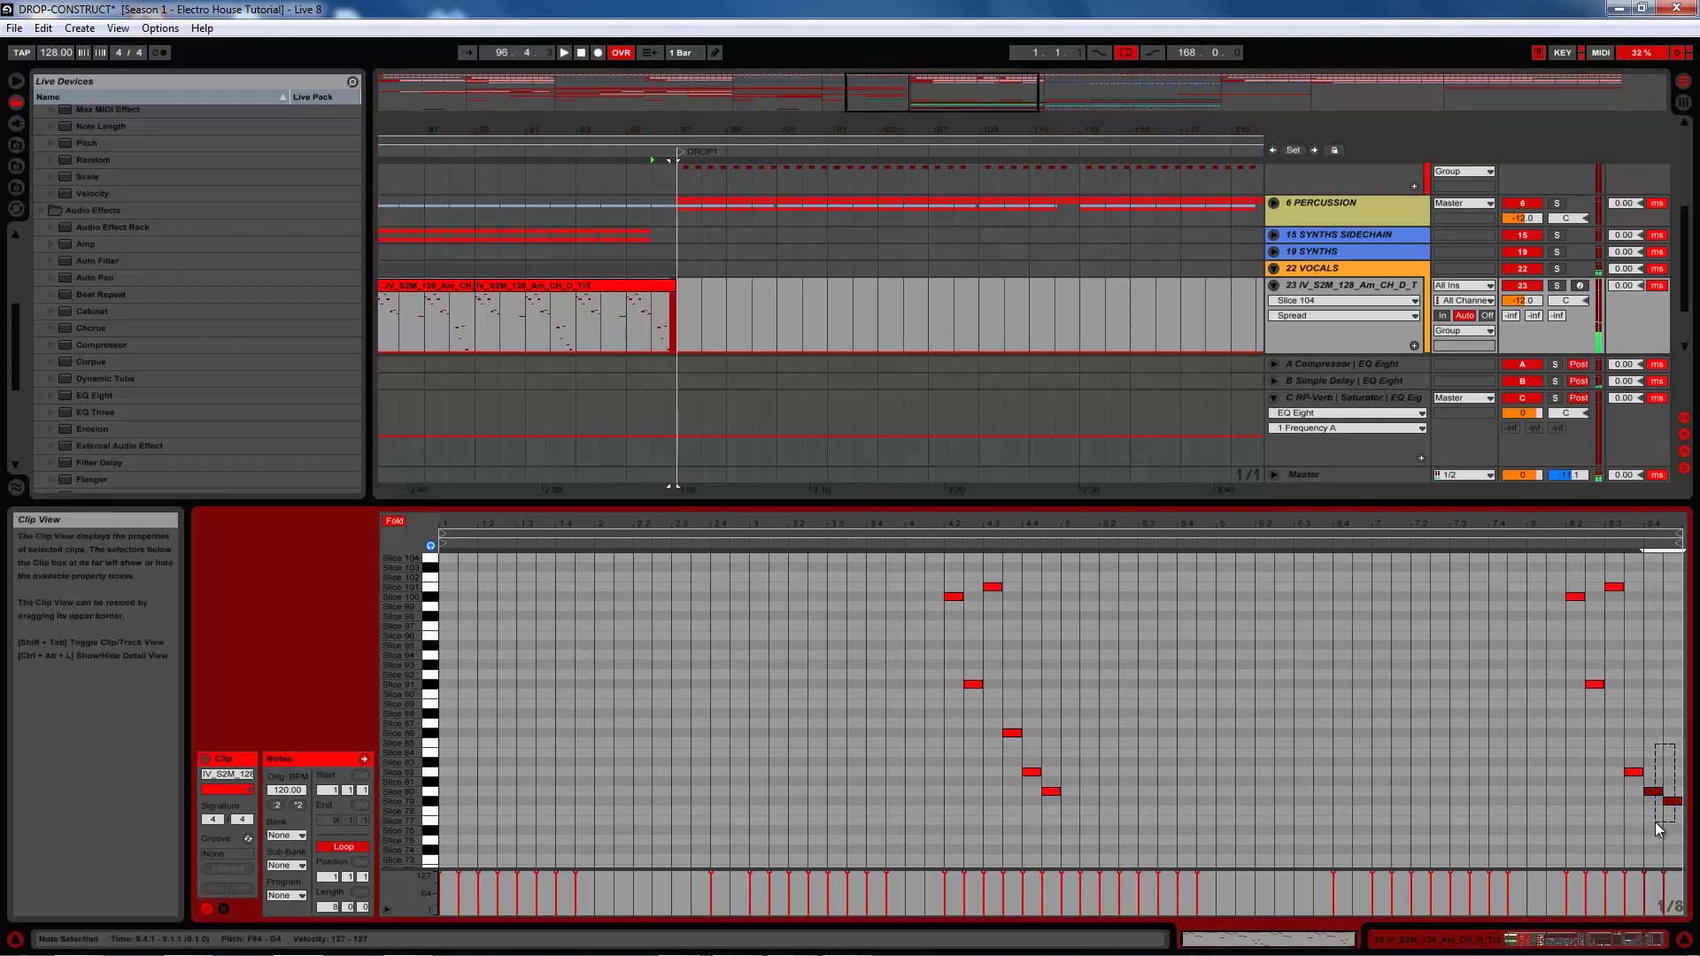
key("Delete")
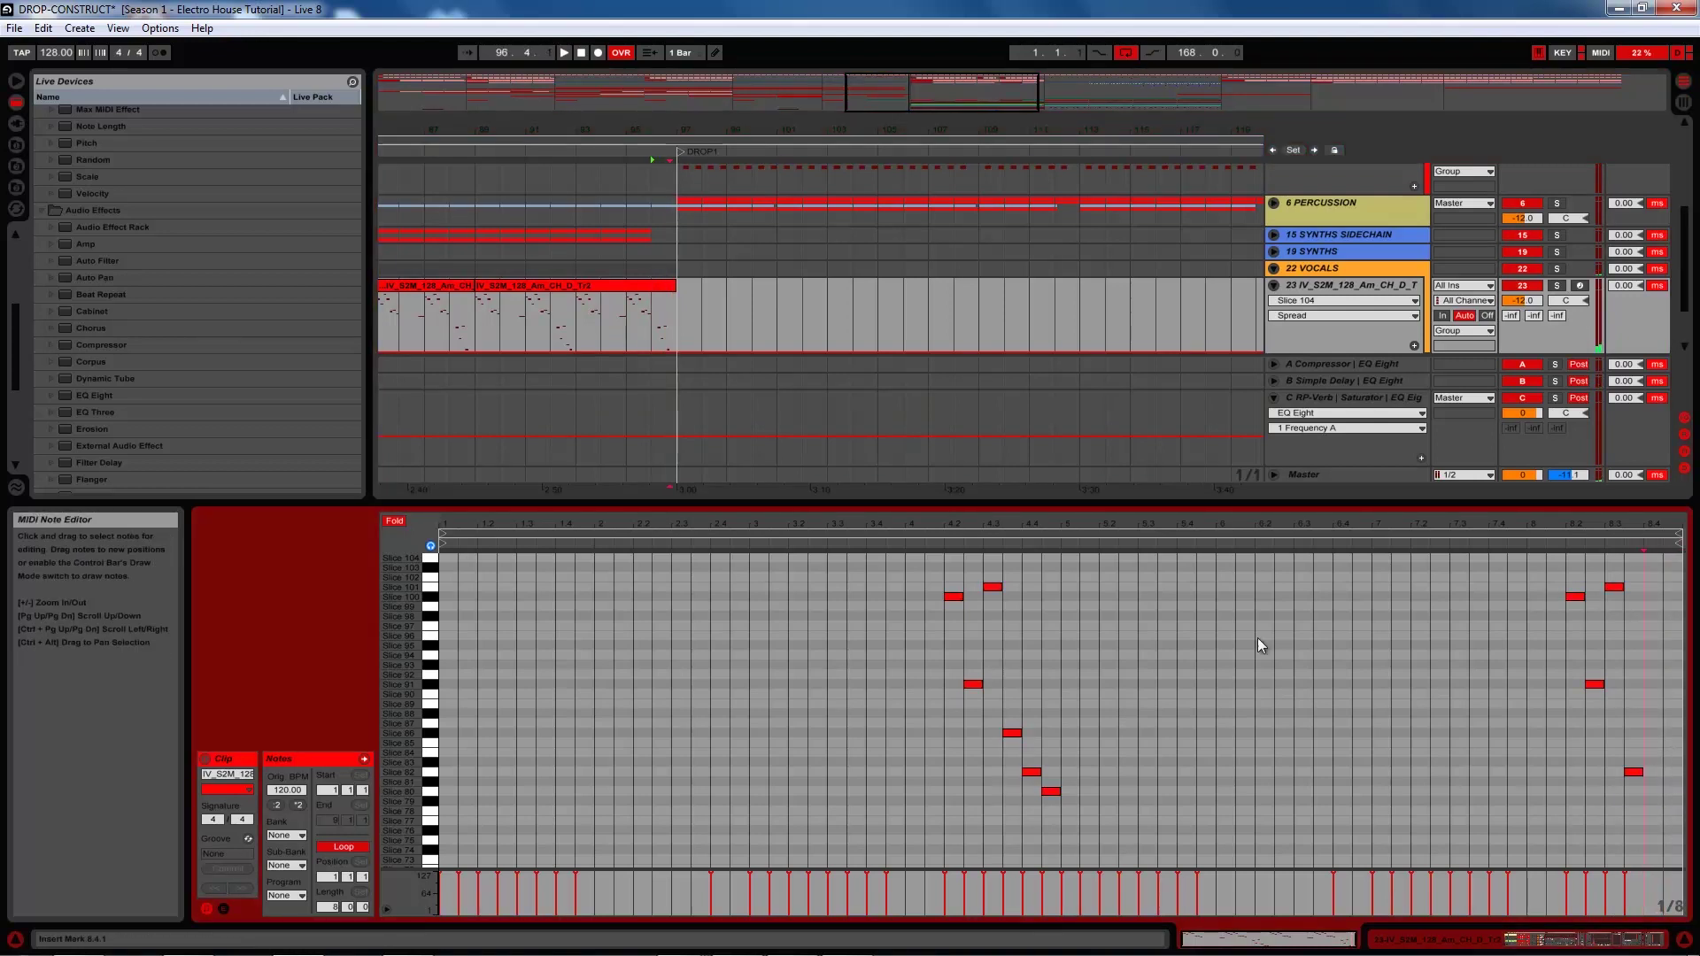
Listen to the end of the edited vocal clip, starting at bar 95
left_click(624, 302)
key("space")
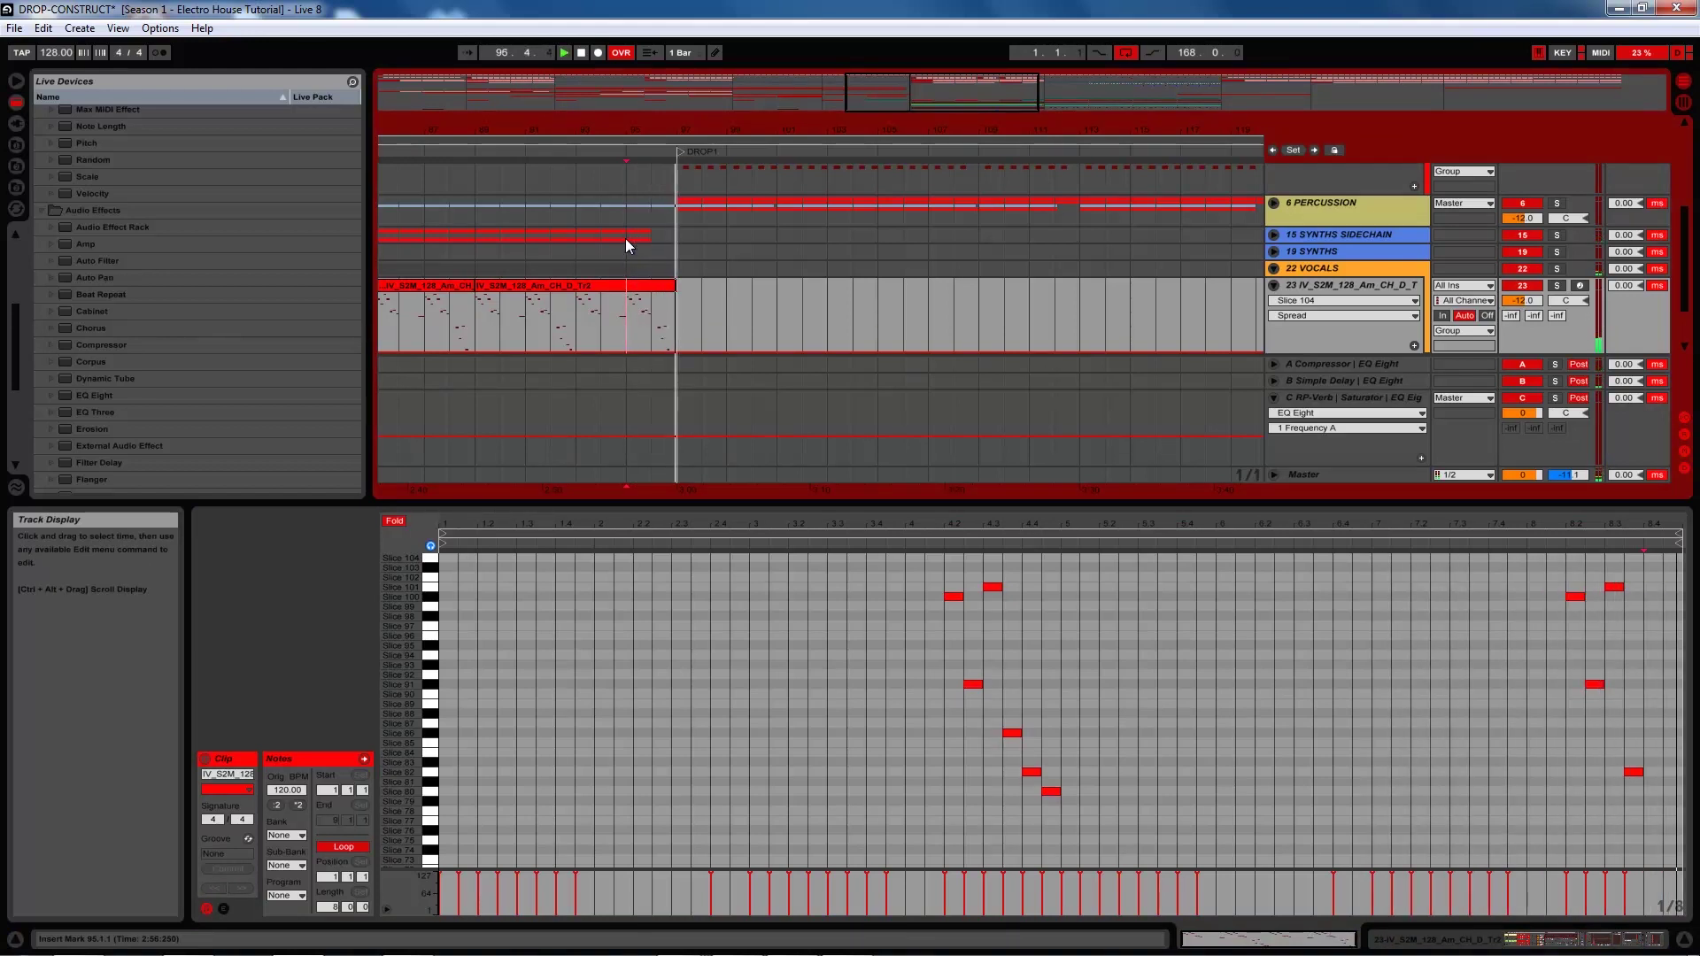
left_click(581, 53)
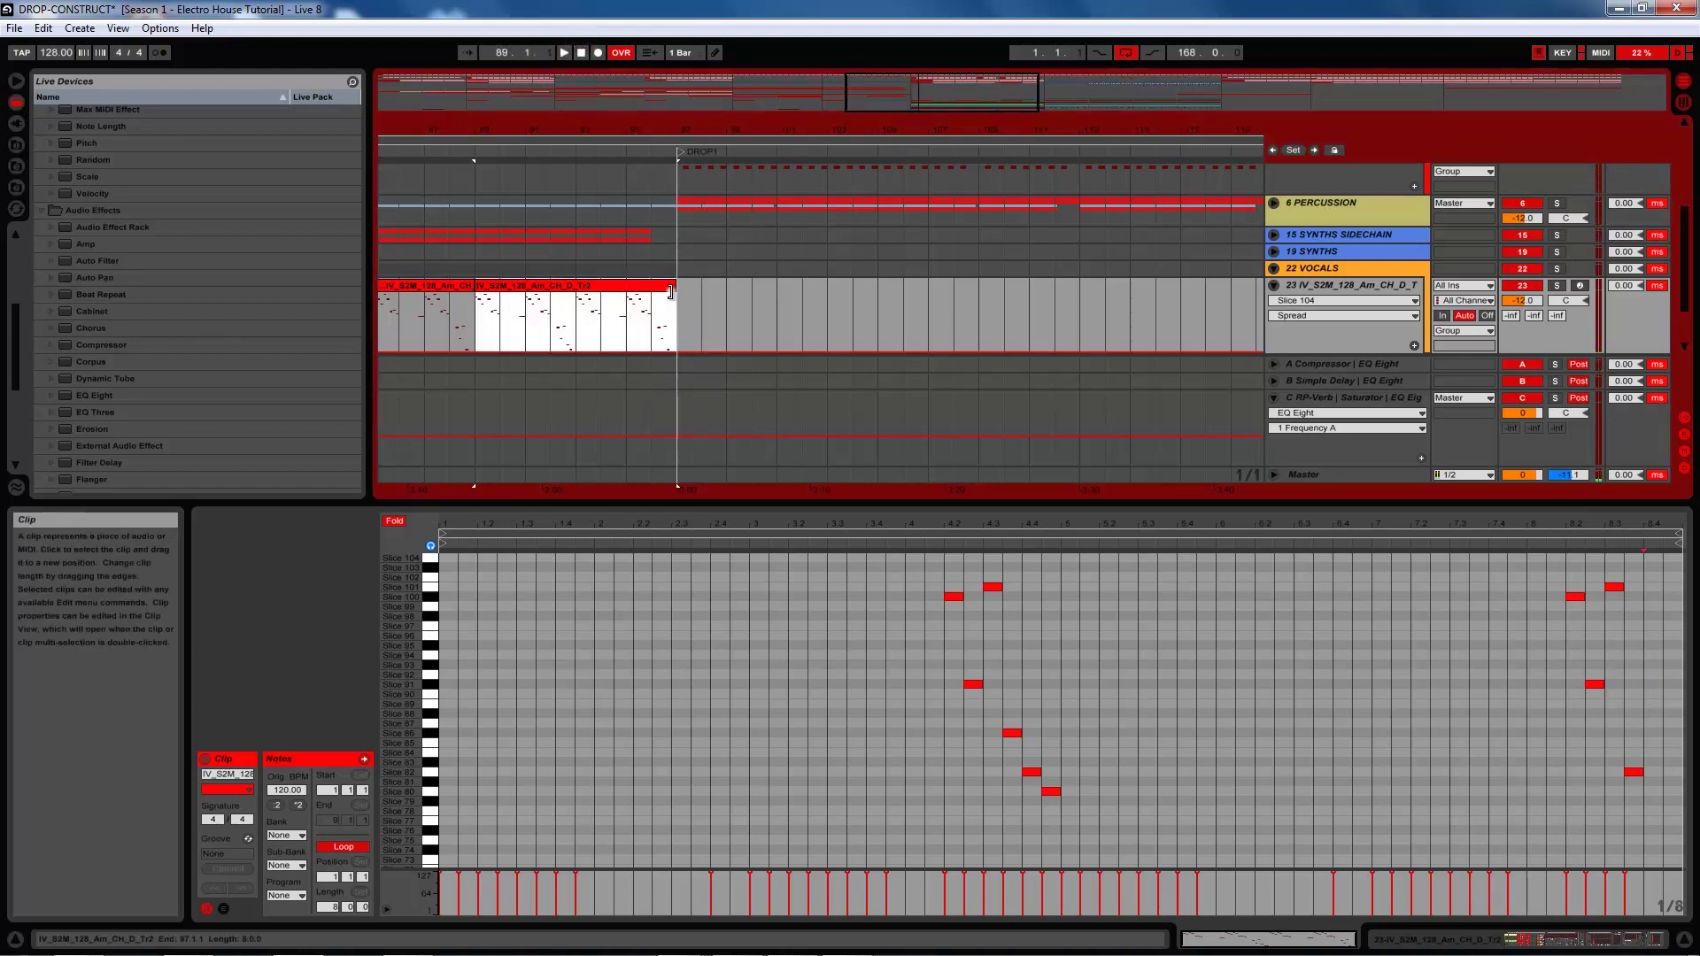
Shorten the second BUILDUP1 vocal clip to end at bar 96 and play the transition into DROP1
left_click_drag(671, 285, 650, 285)
left_click(630, 295)
key("space")
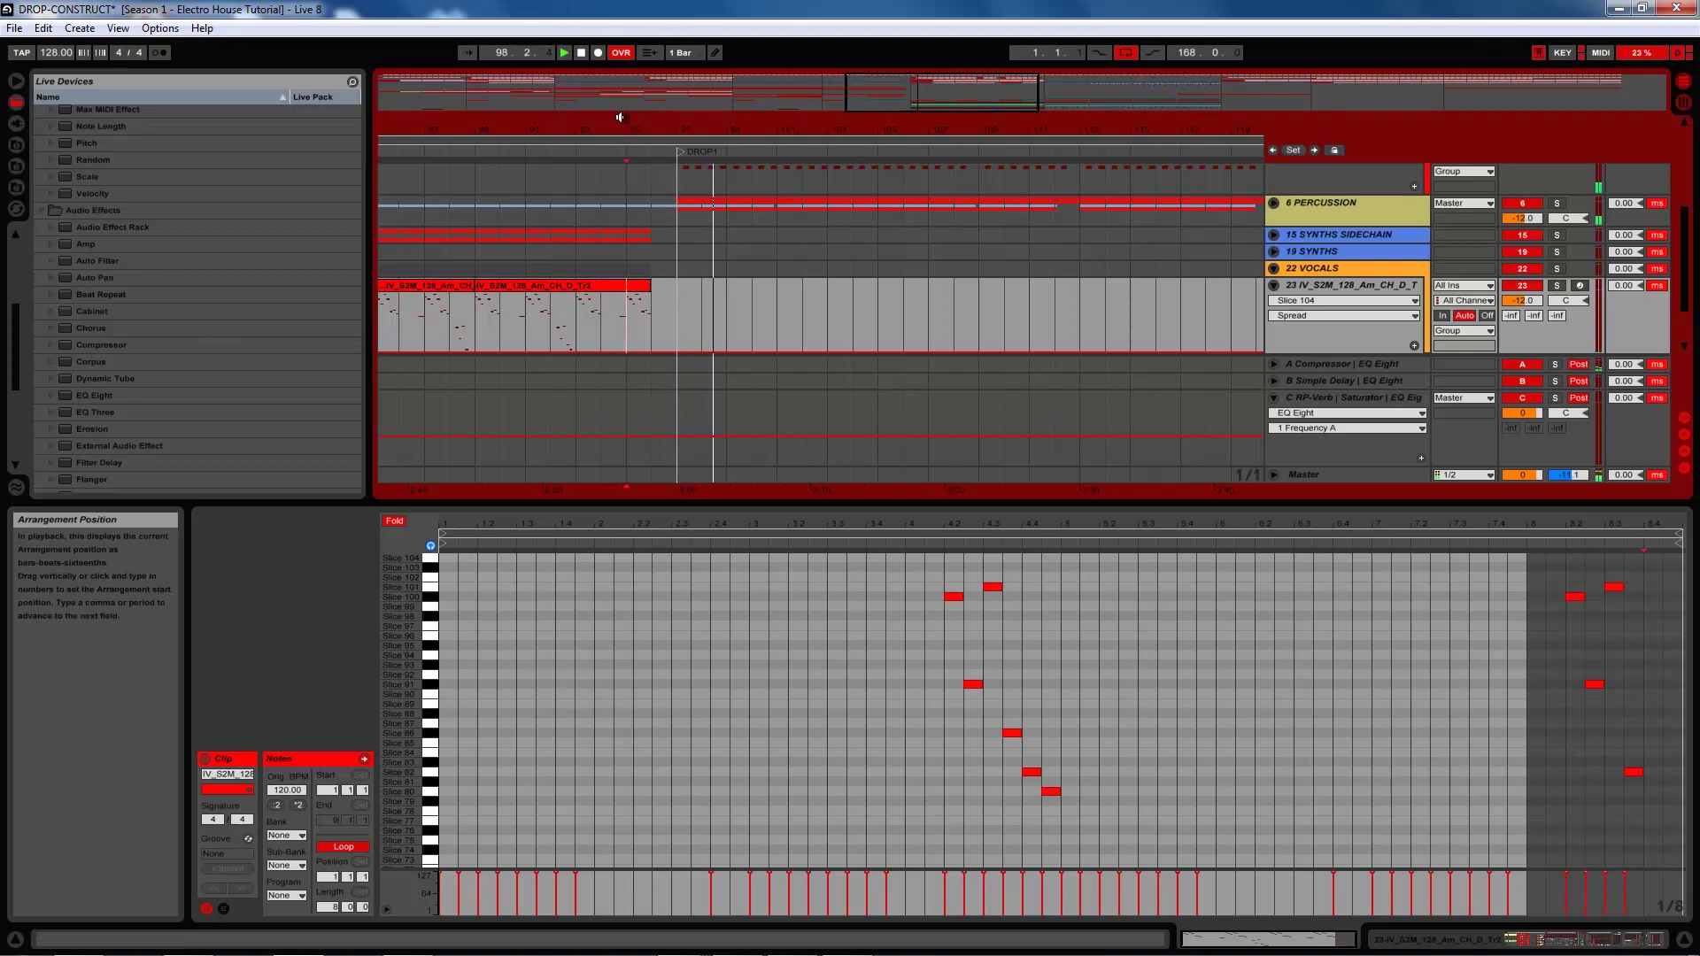
left_click(582, 55)
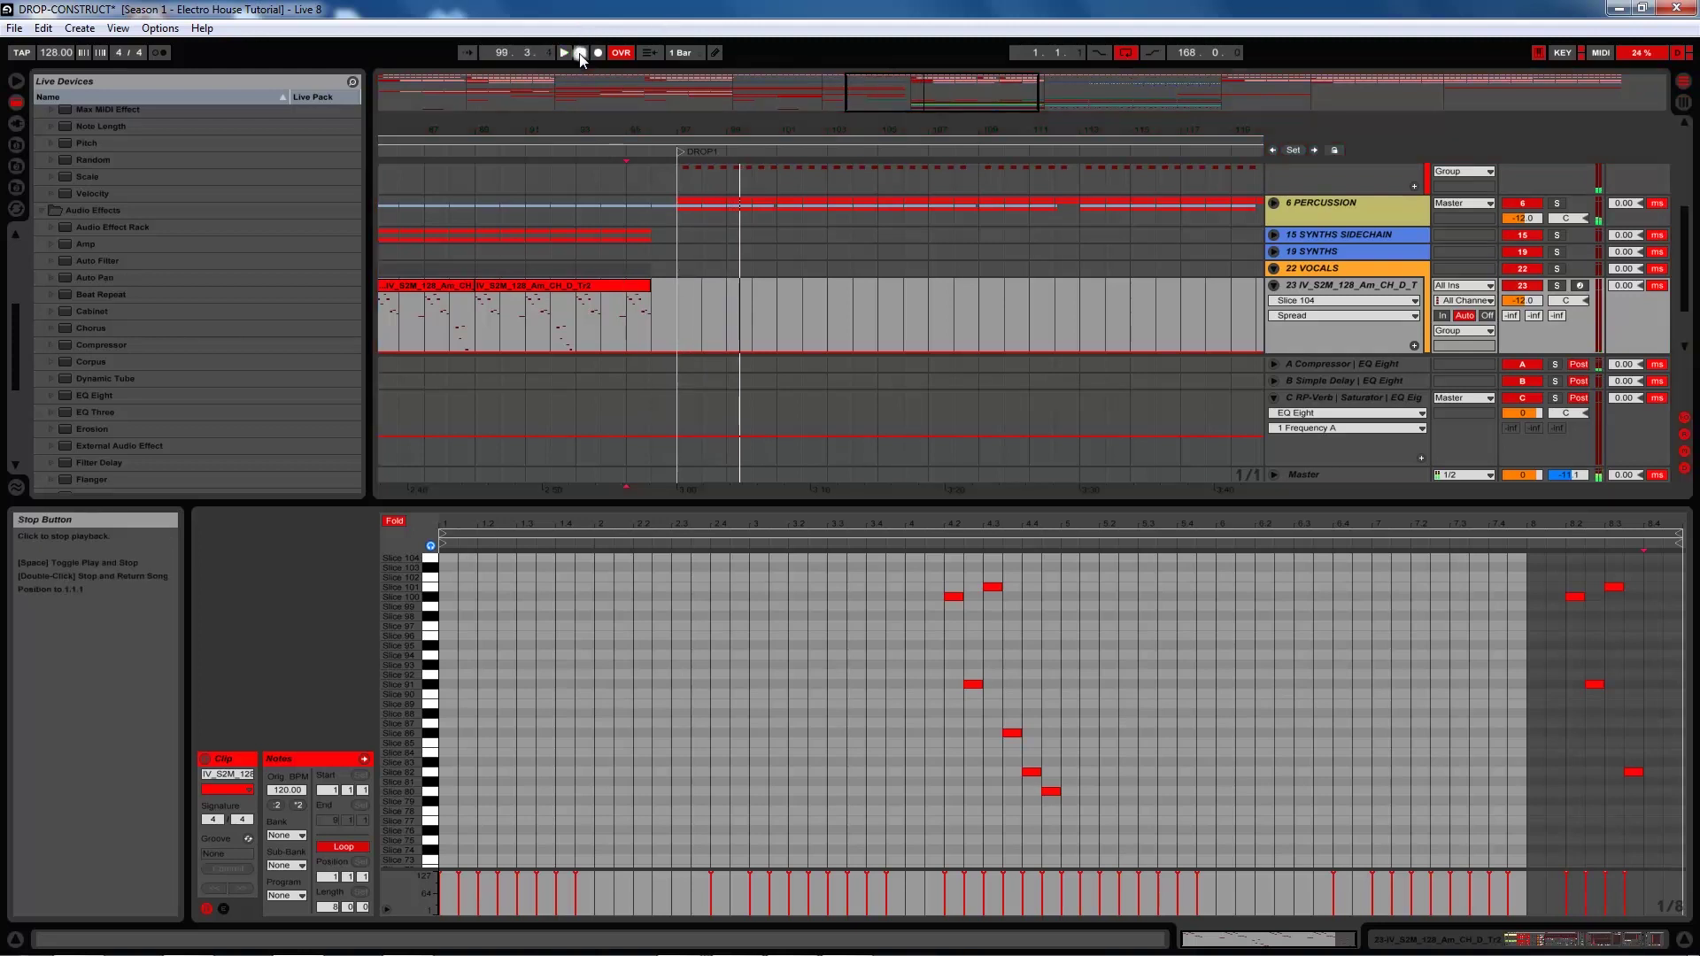
Collapse the vocal track, turn 41 Audio back on and listen to the transition into DROP1 from bar 95
left_click(1274, 268)
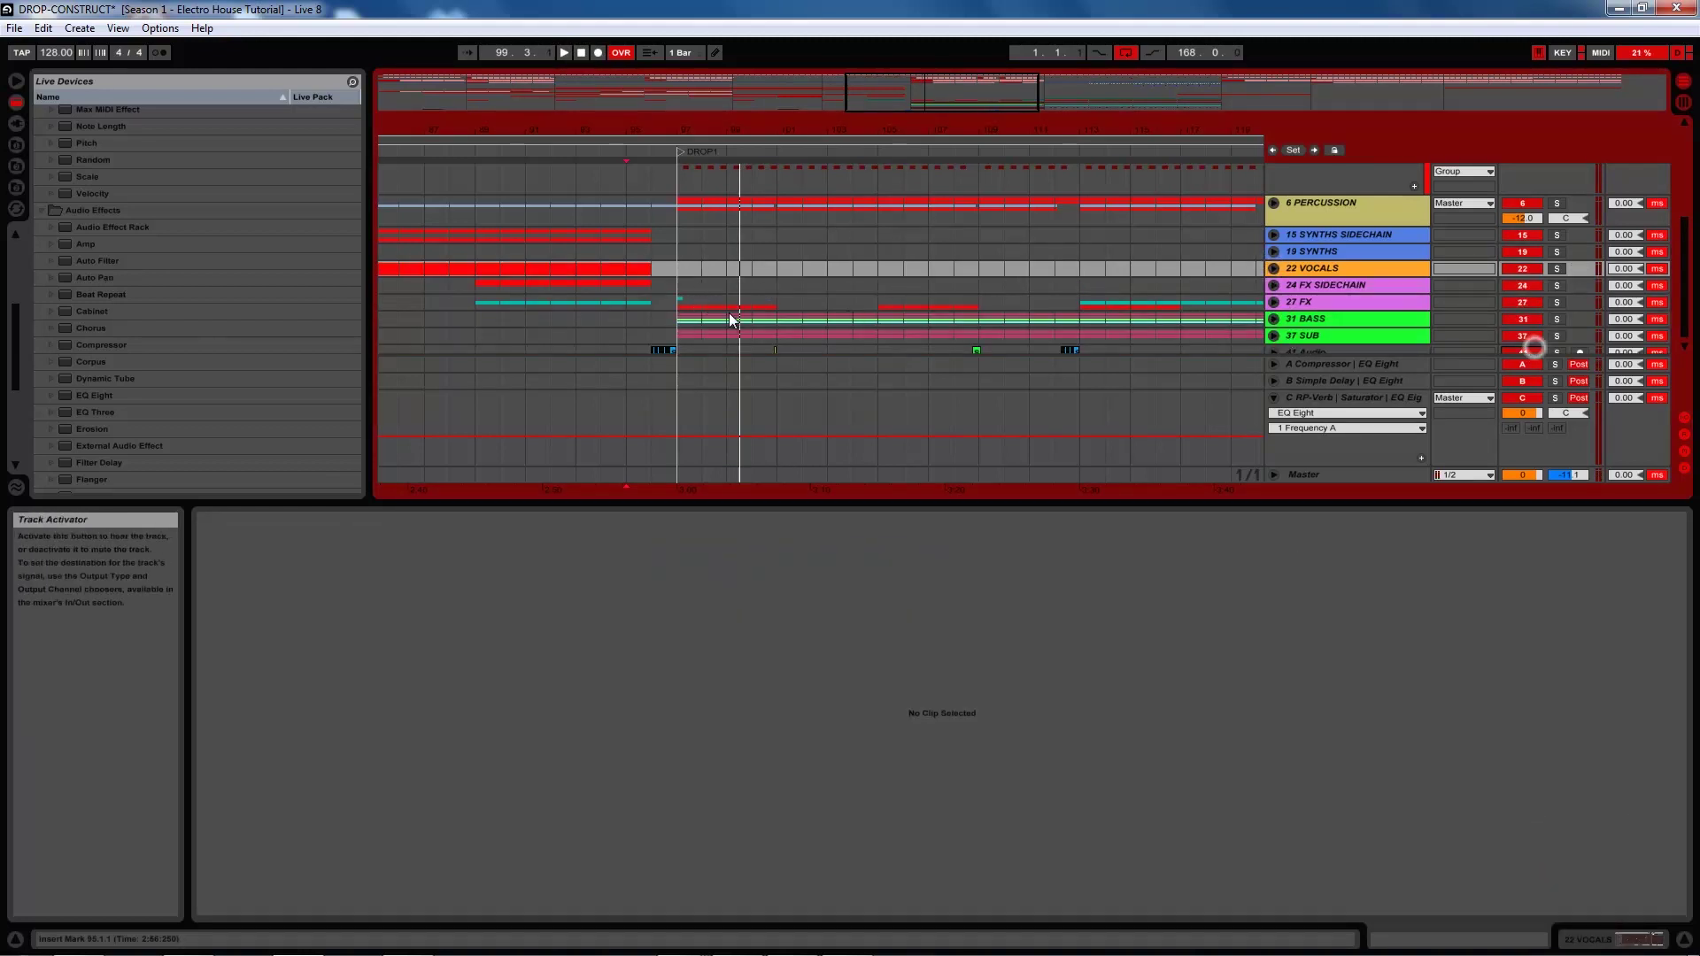
left_click(637, 350)
key("space")
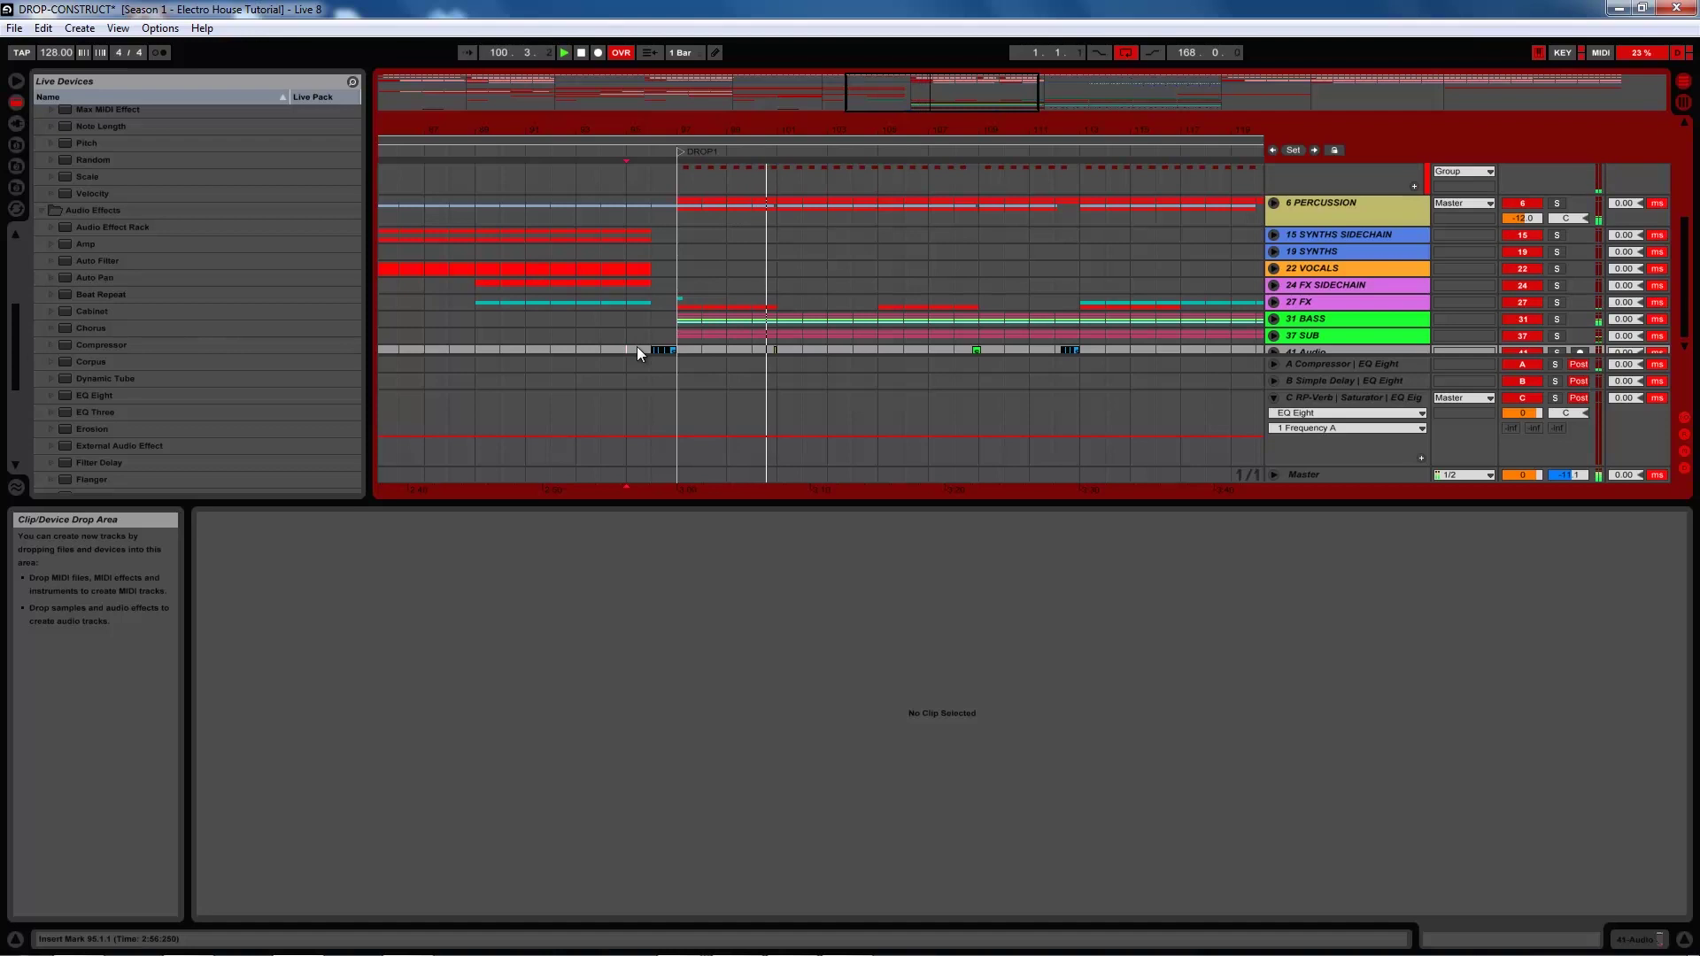
Show the whole arrangement and collapse the Audio, KICKS and SNARES tracks together with their DRUMS group
left_click(1620, 940)
left_click_drag(684, 120, 797, 132)
left_click(1275, 203)
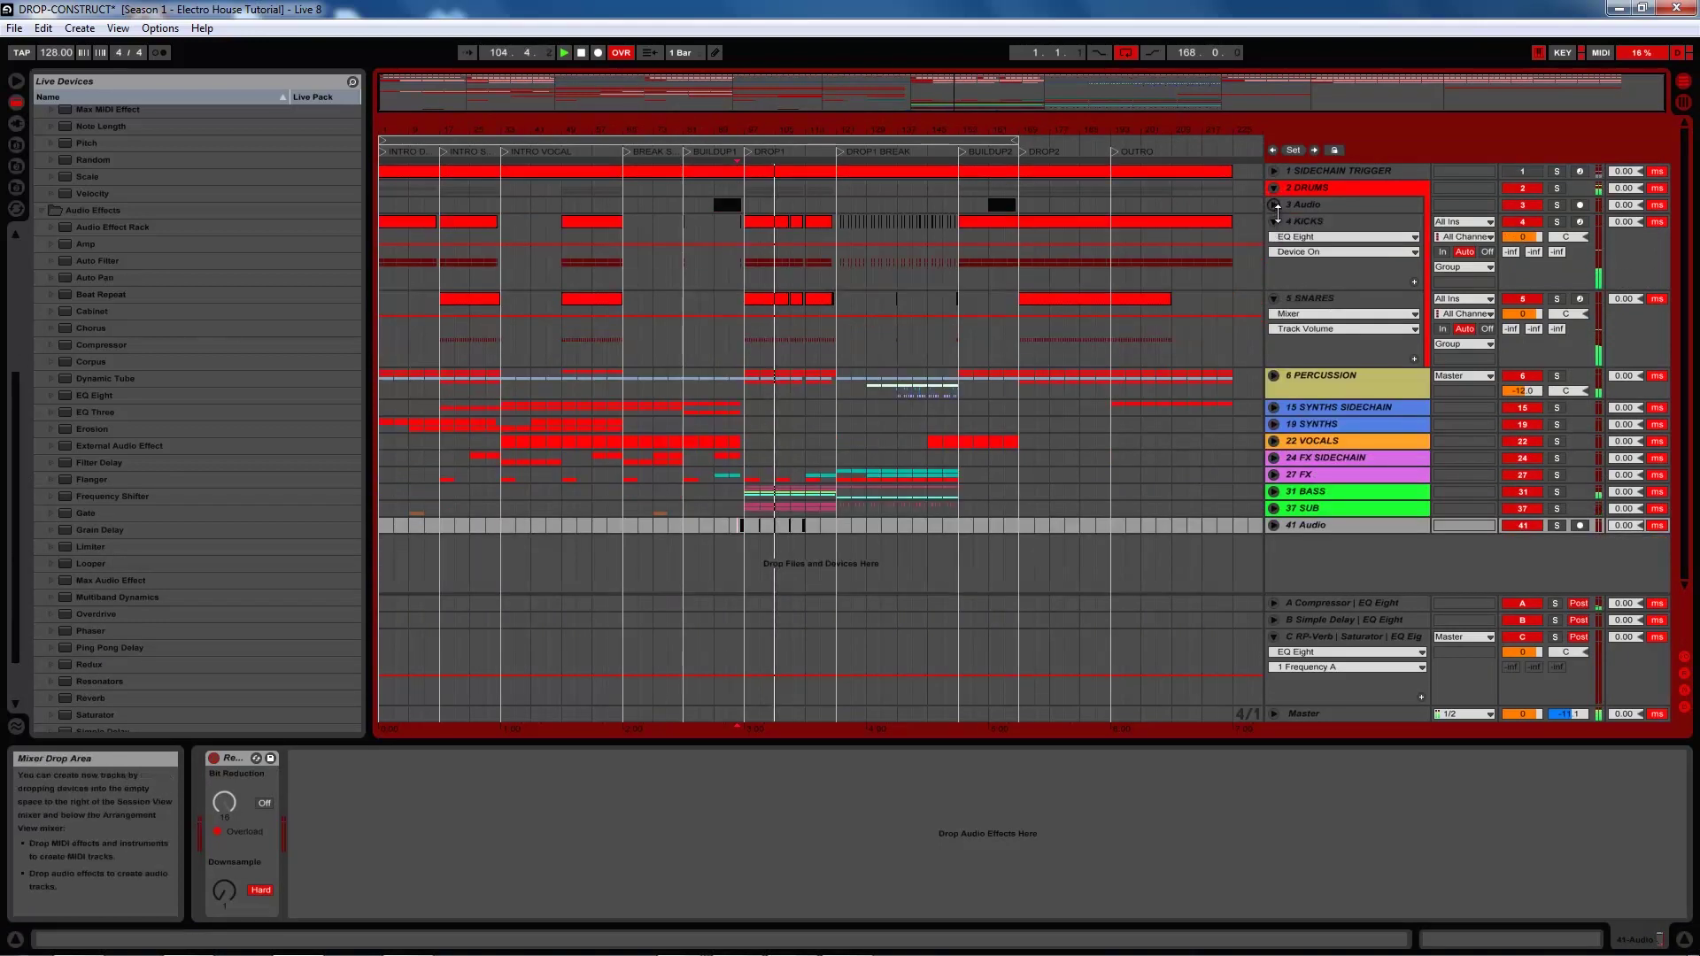
left_click(1272, 222)
left_click(1272, 237)
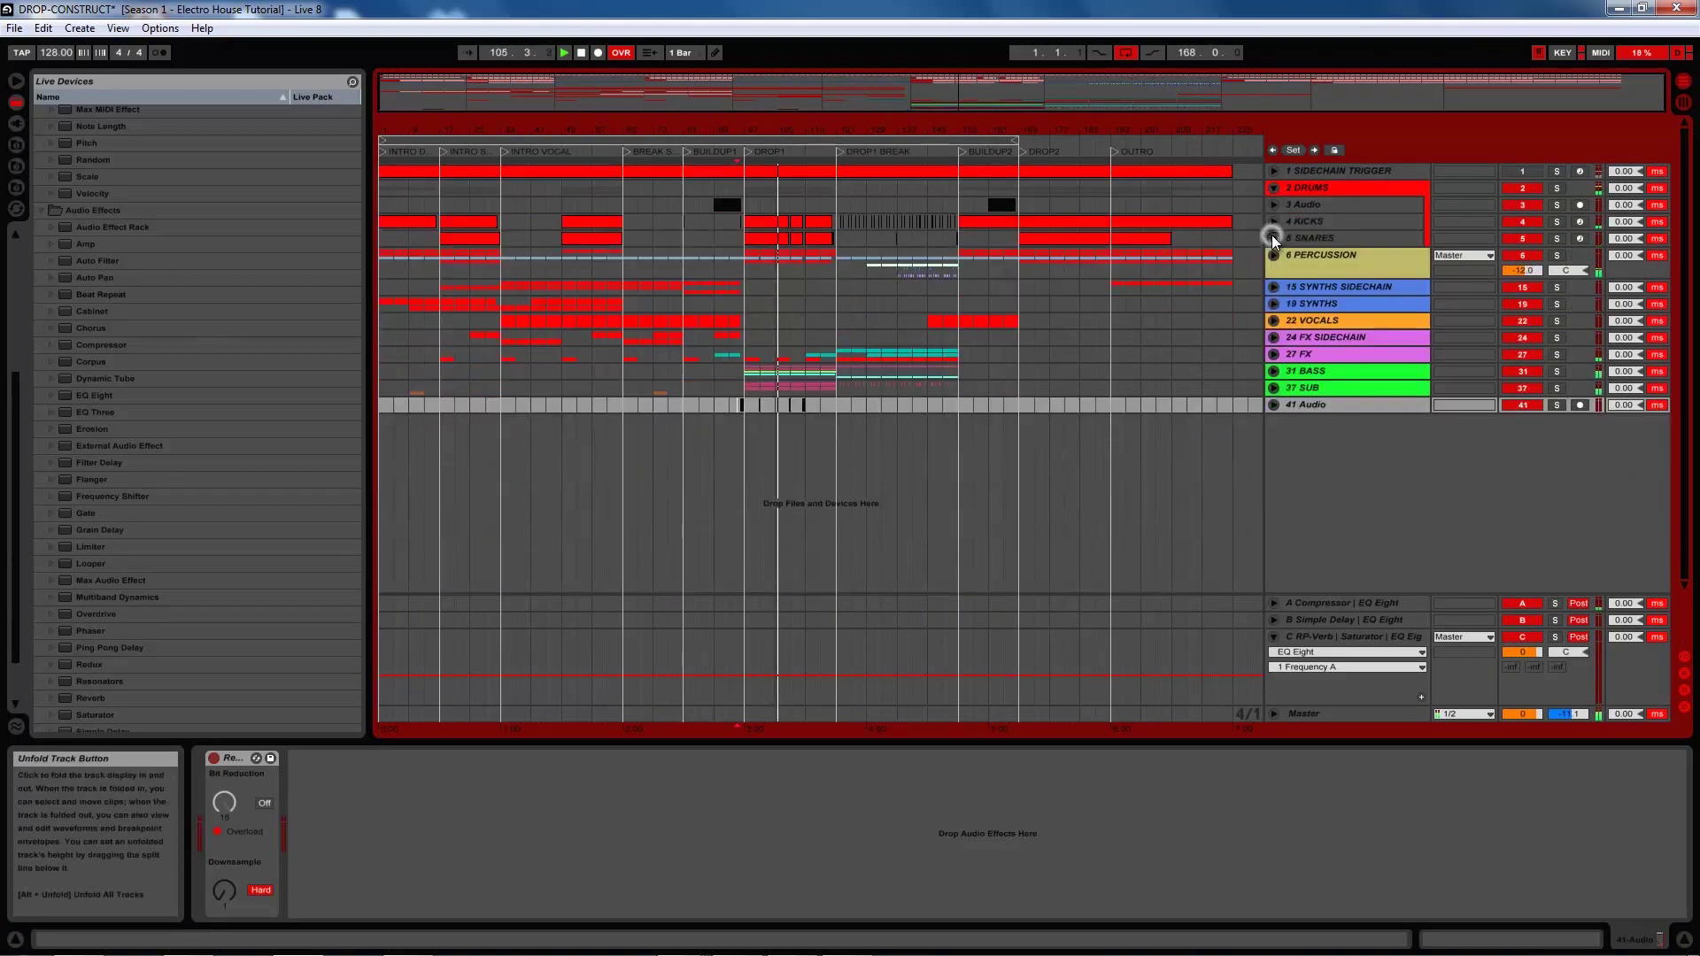
left_click(1274, 188)
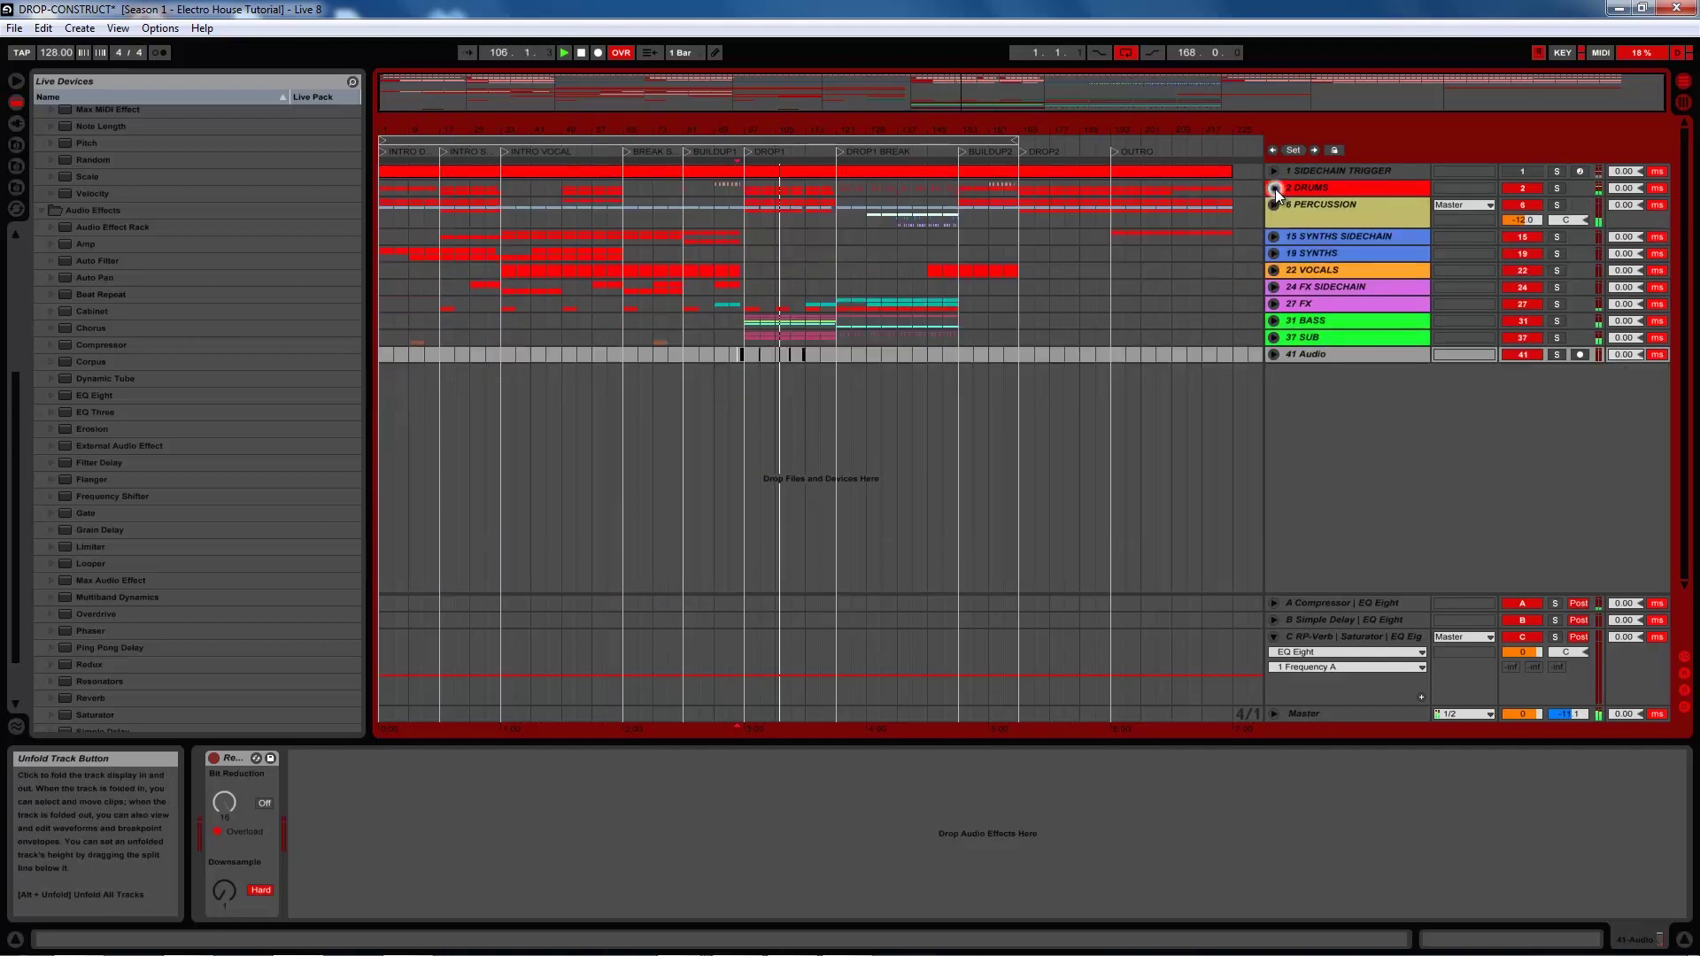
Listen to the end of DROP1 BREAK from bar 145 and to the start of BUILDUP2 from bar 153
left_click(930, 253)
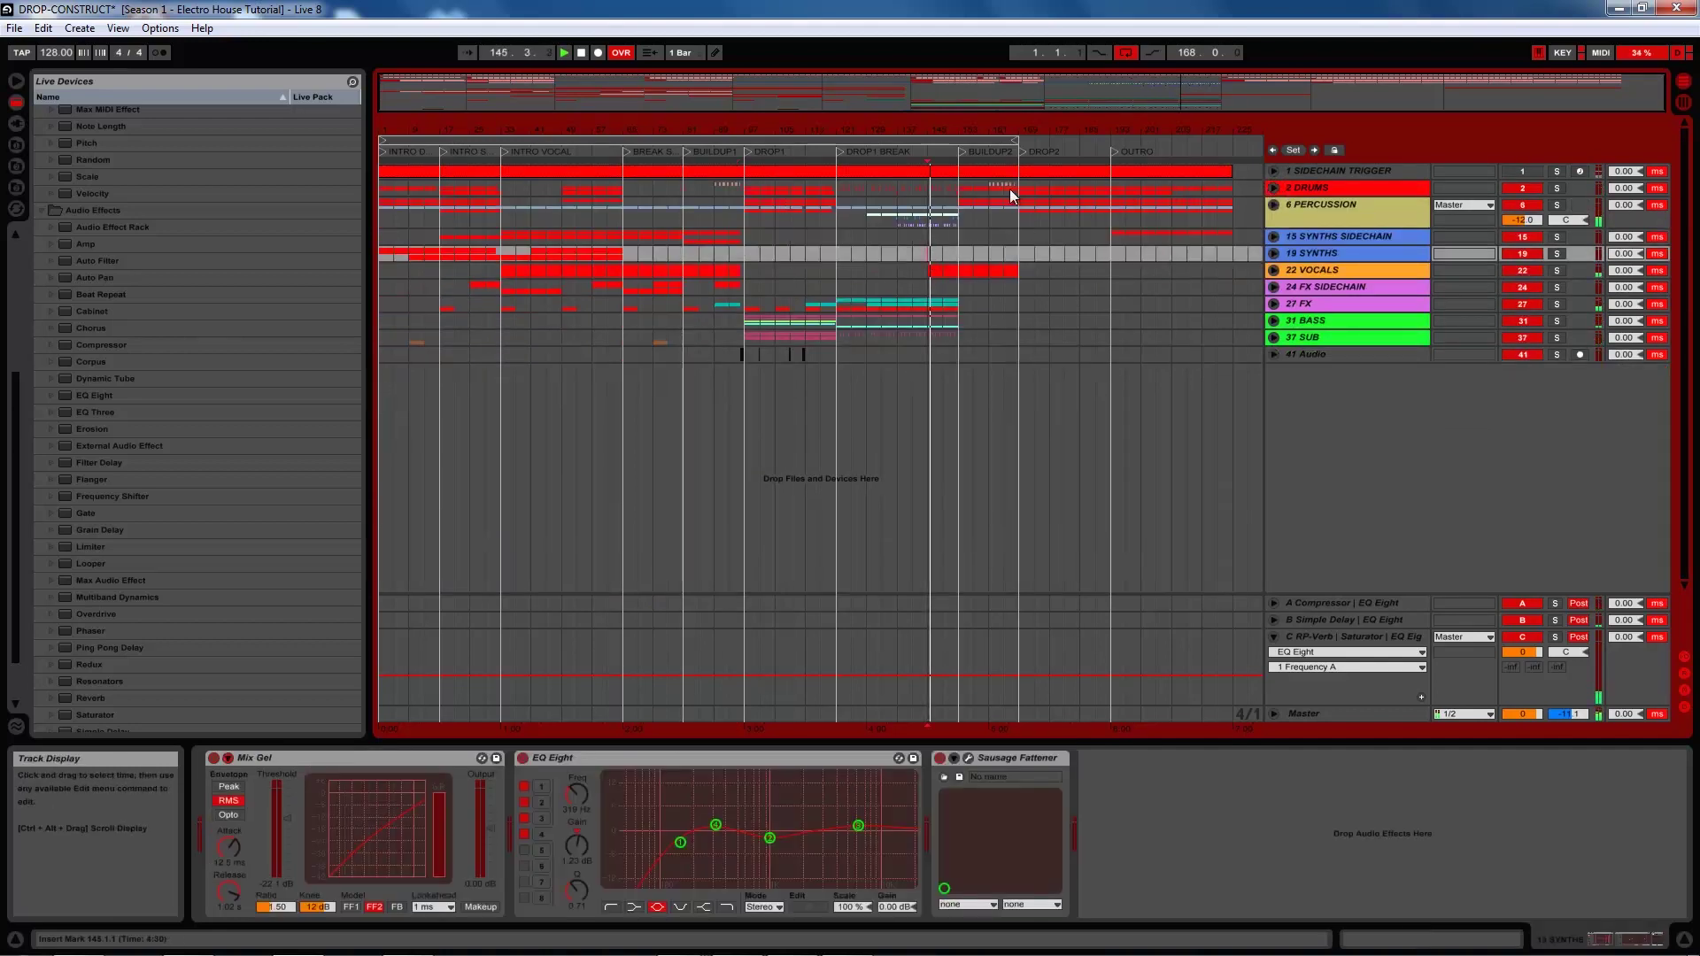
left_click(581, 53)
left_click(957, 255)
key("space")
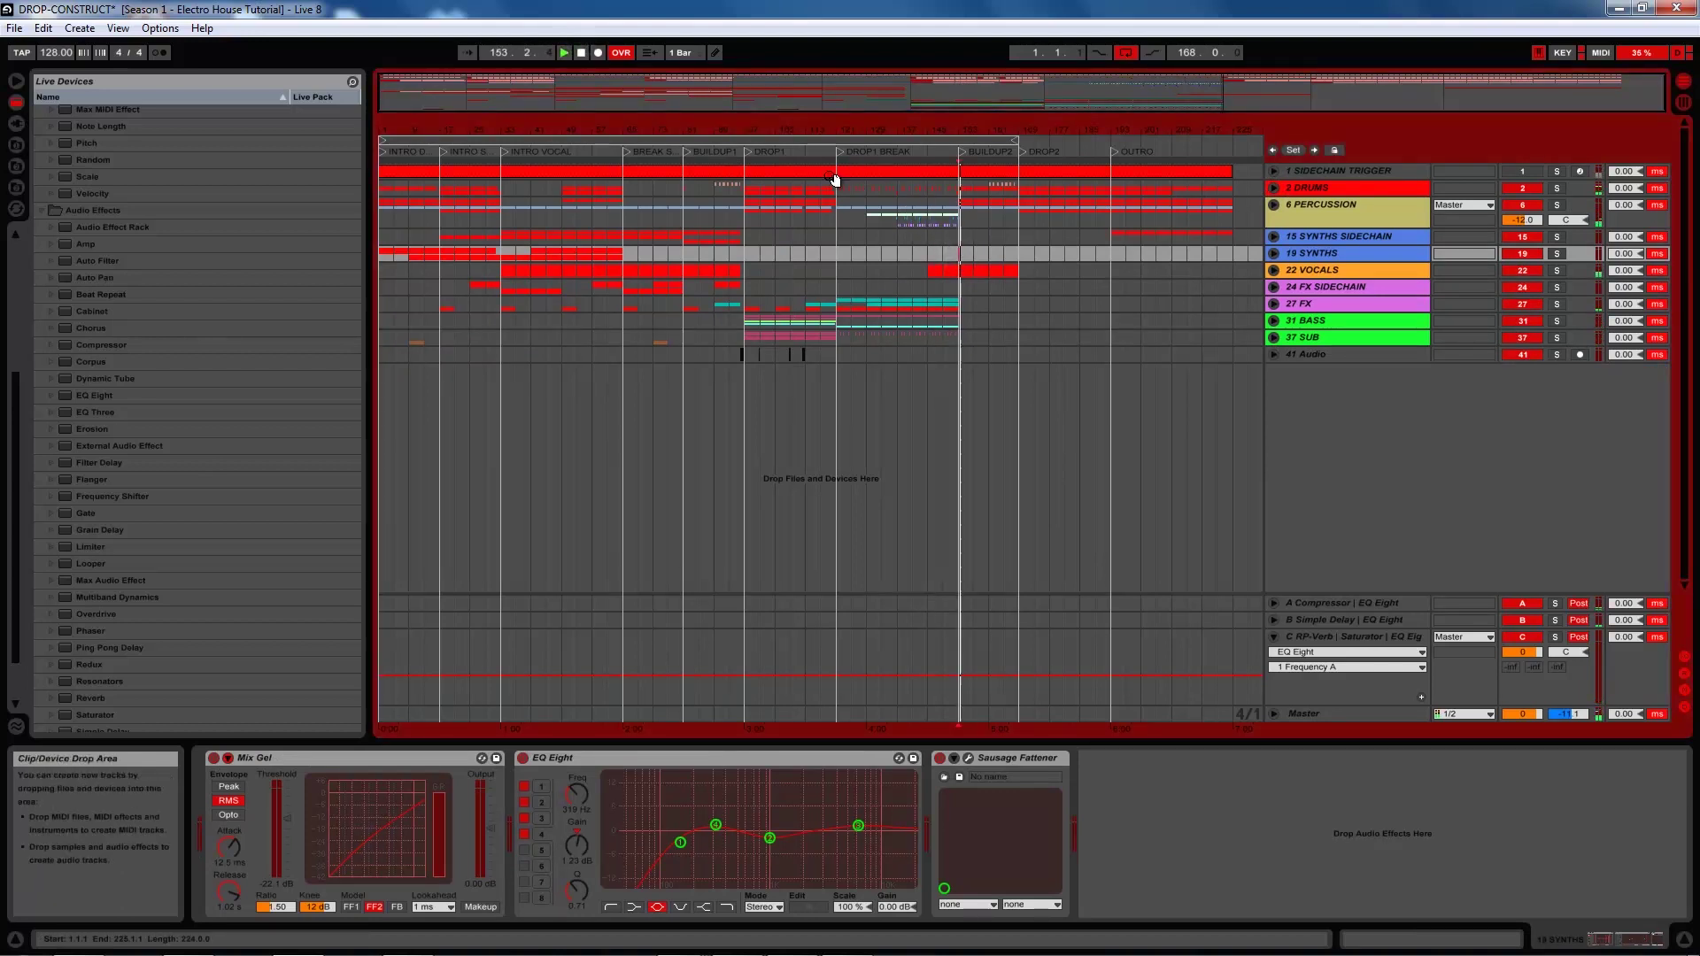
left_click(582, 52)
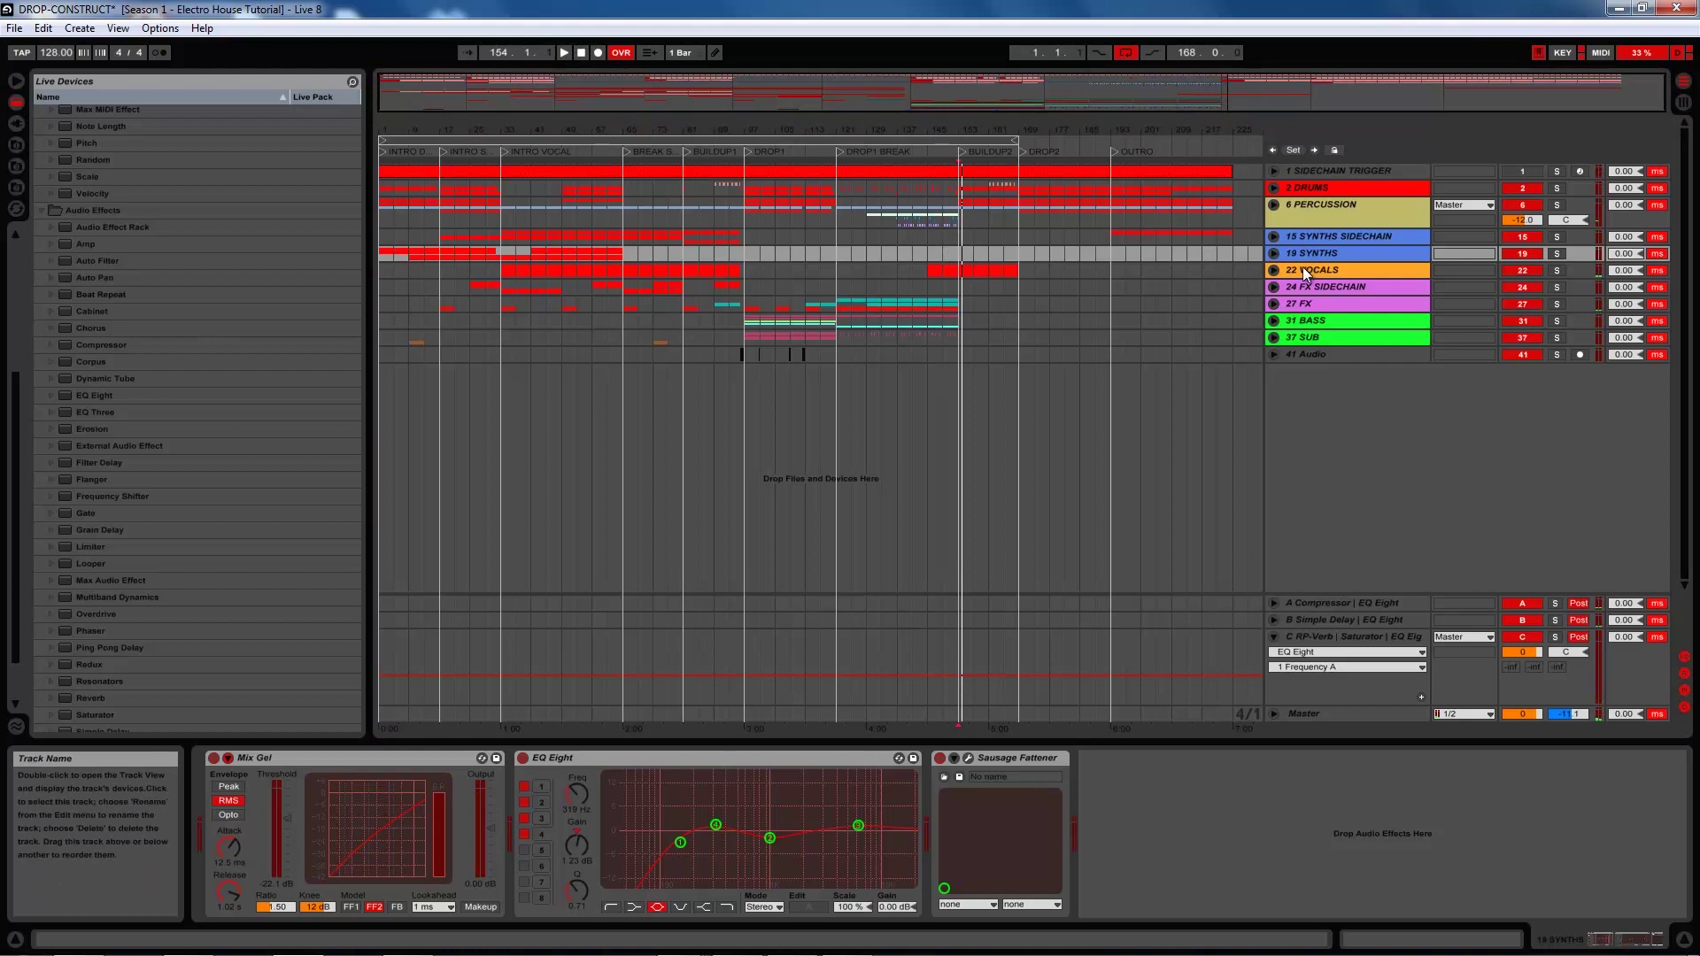
Expand the PERCUSSION group and duplicate the bar 137–153 clips on Audio tracks 11 to 14 into BUILDUP2
left_click(1275, 204)
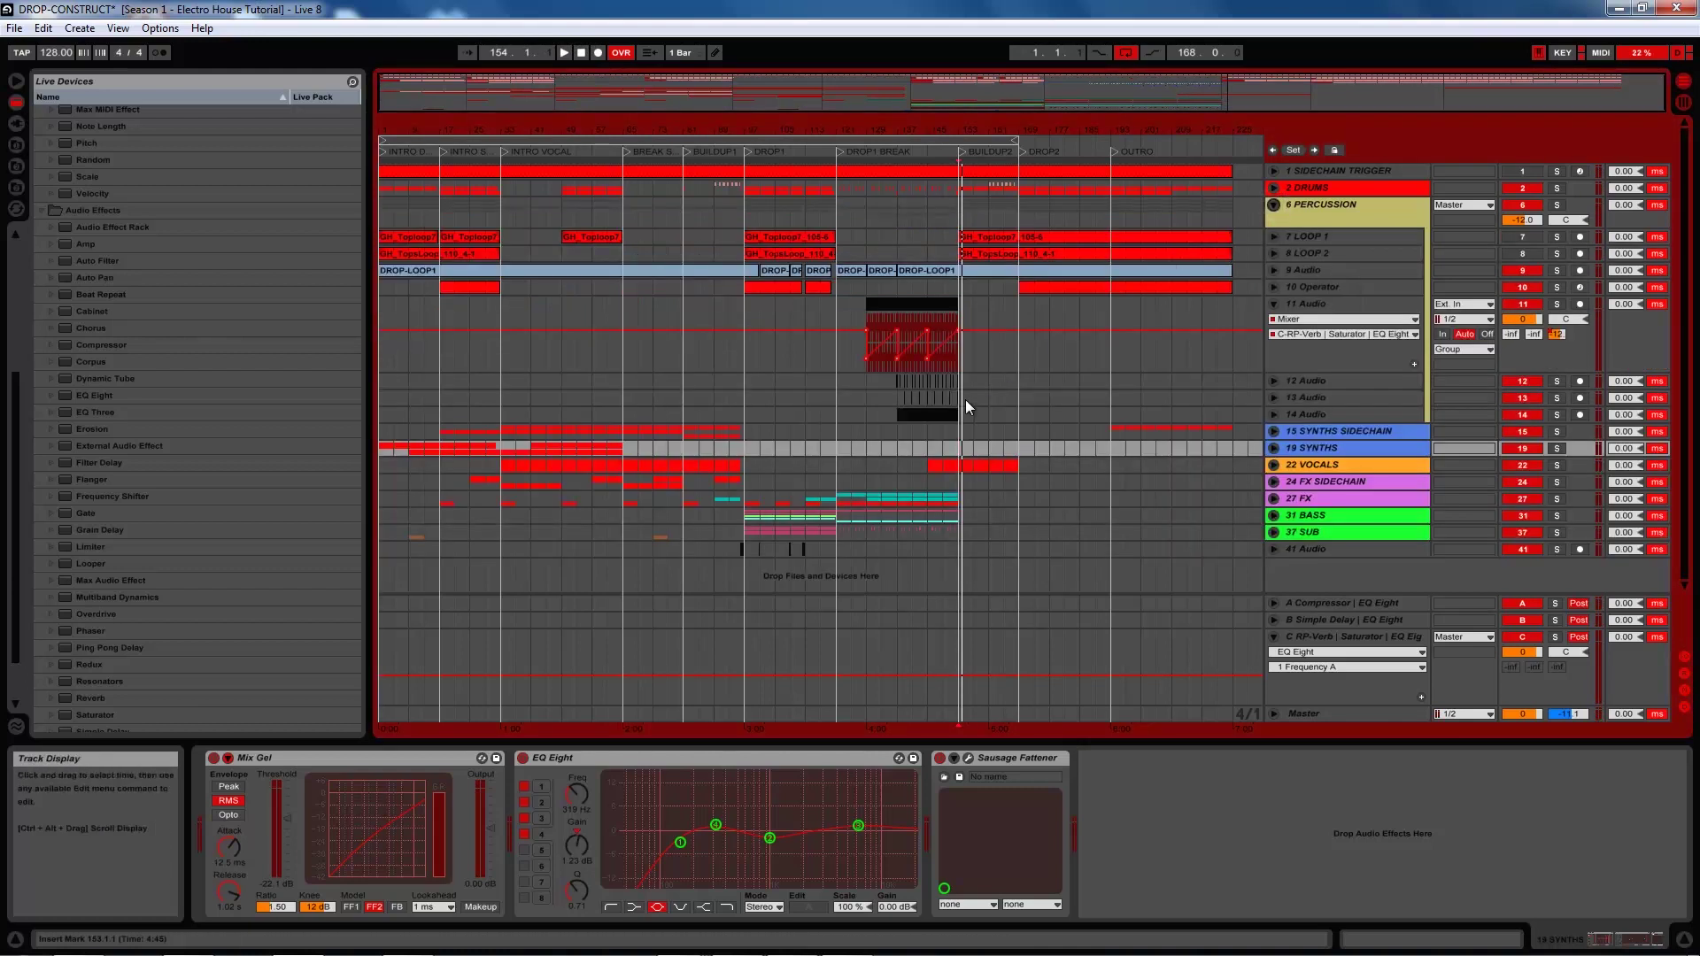
left_click_drag(961, 414, 894, 340)
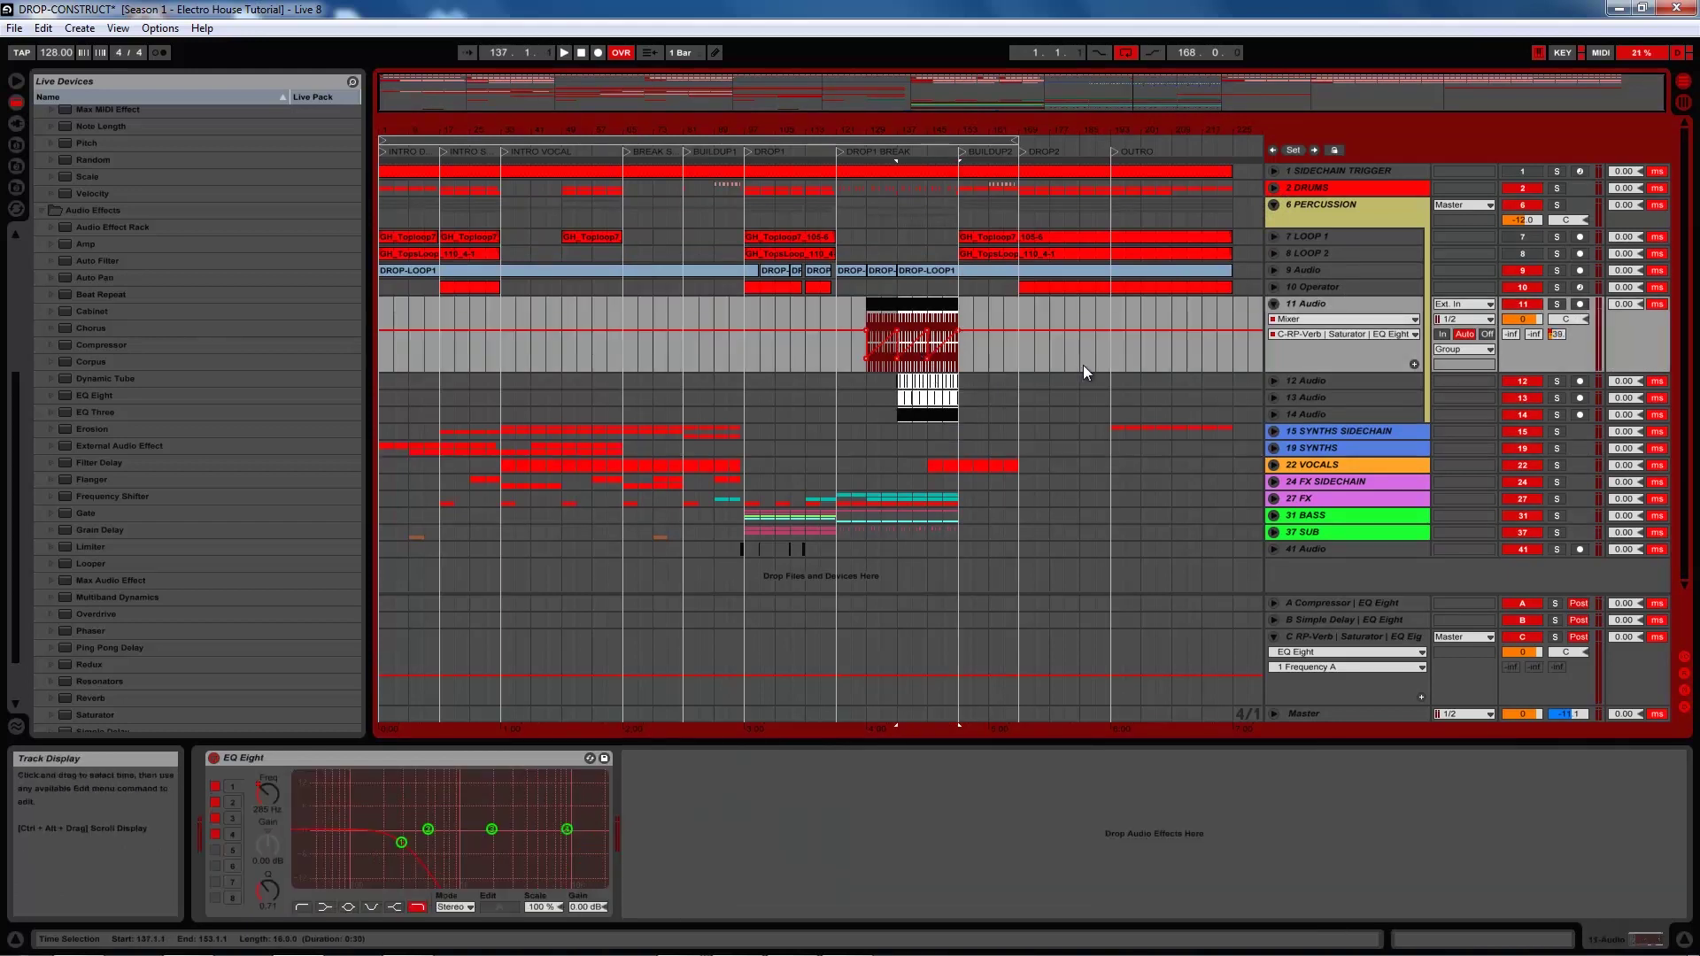
key("ctrl+d")
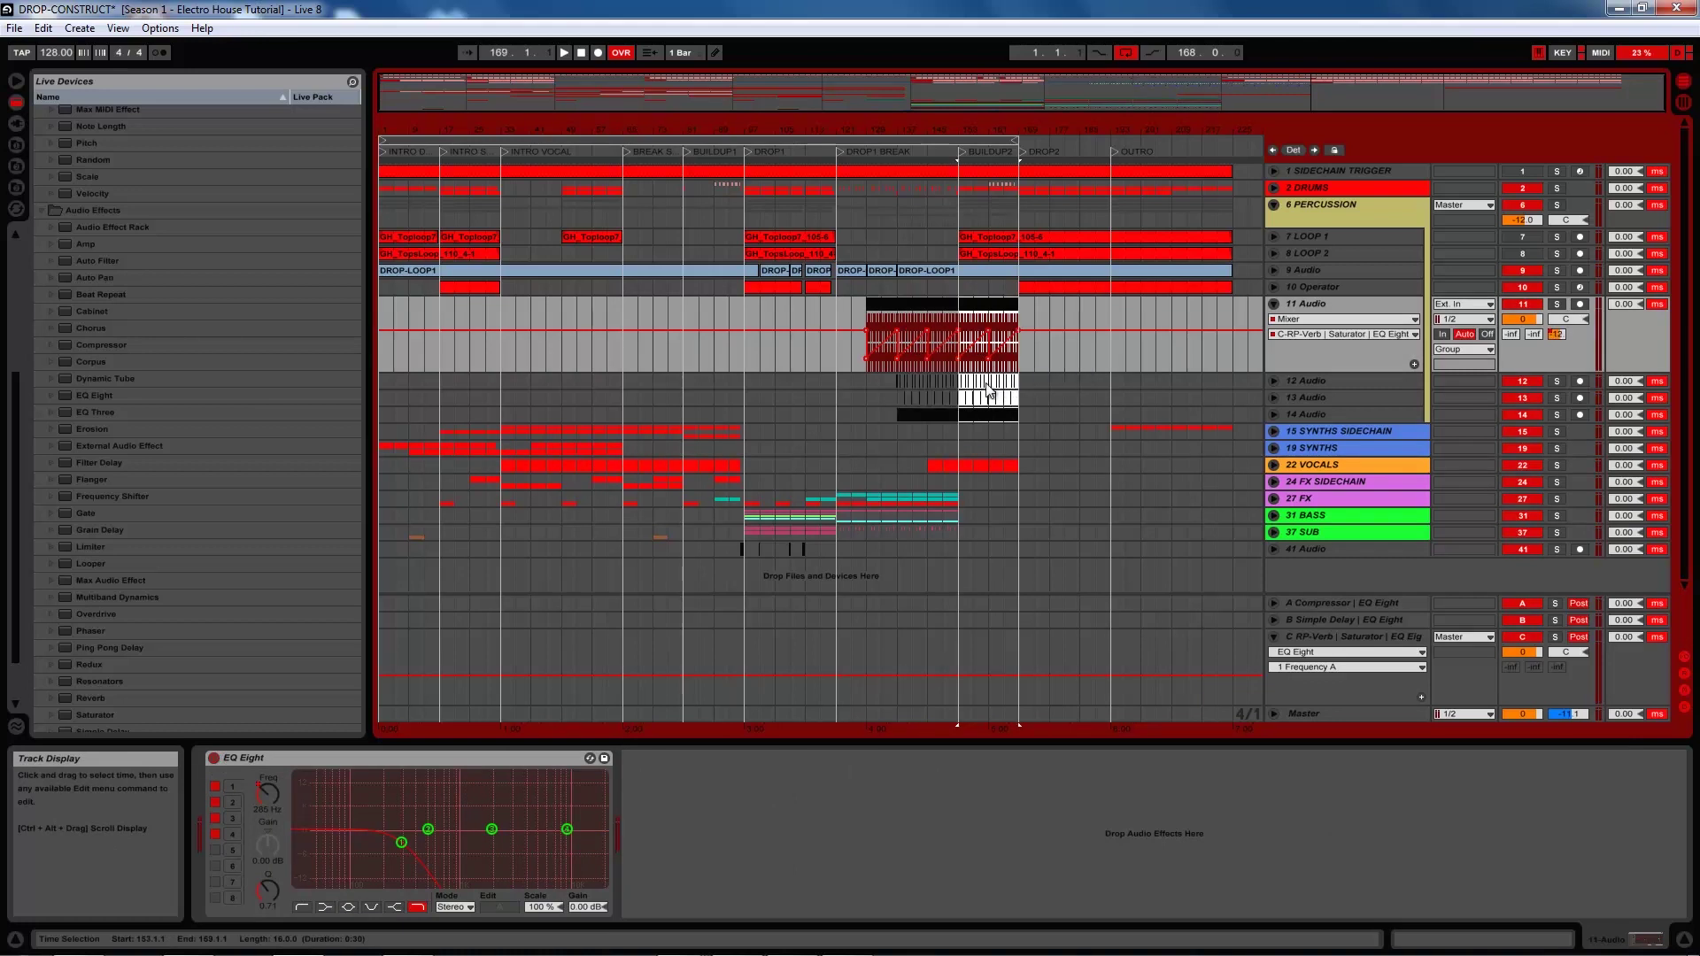
Listen to the duplicated percussion in BUILDUP2 and the lead-in from the end of DROP1 BREAK
left_click(959, 412)
key("space")
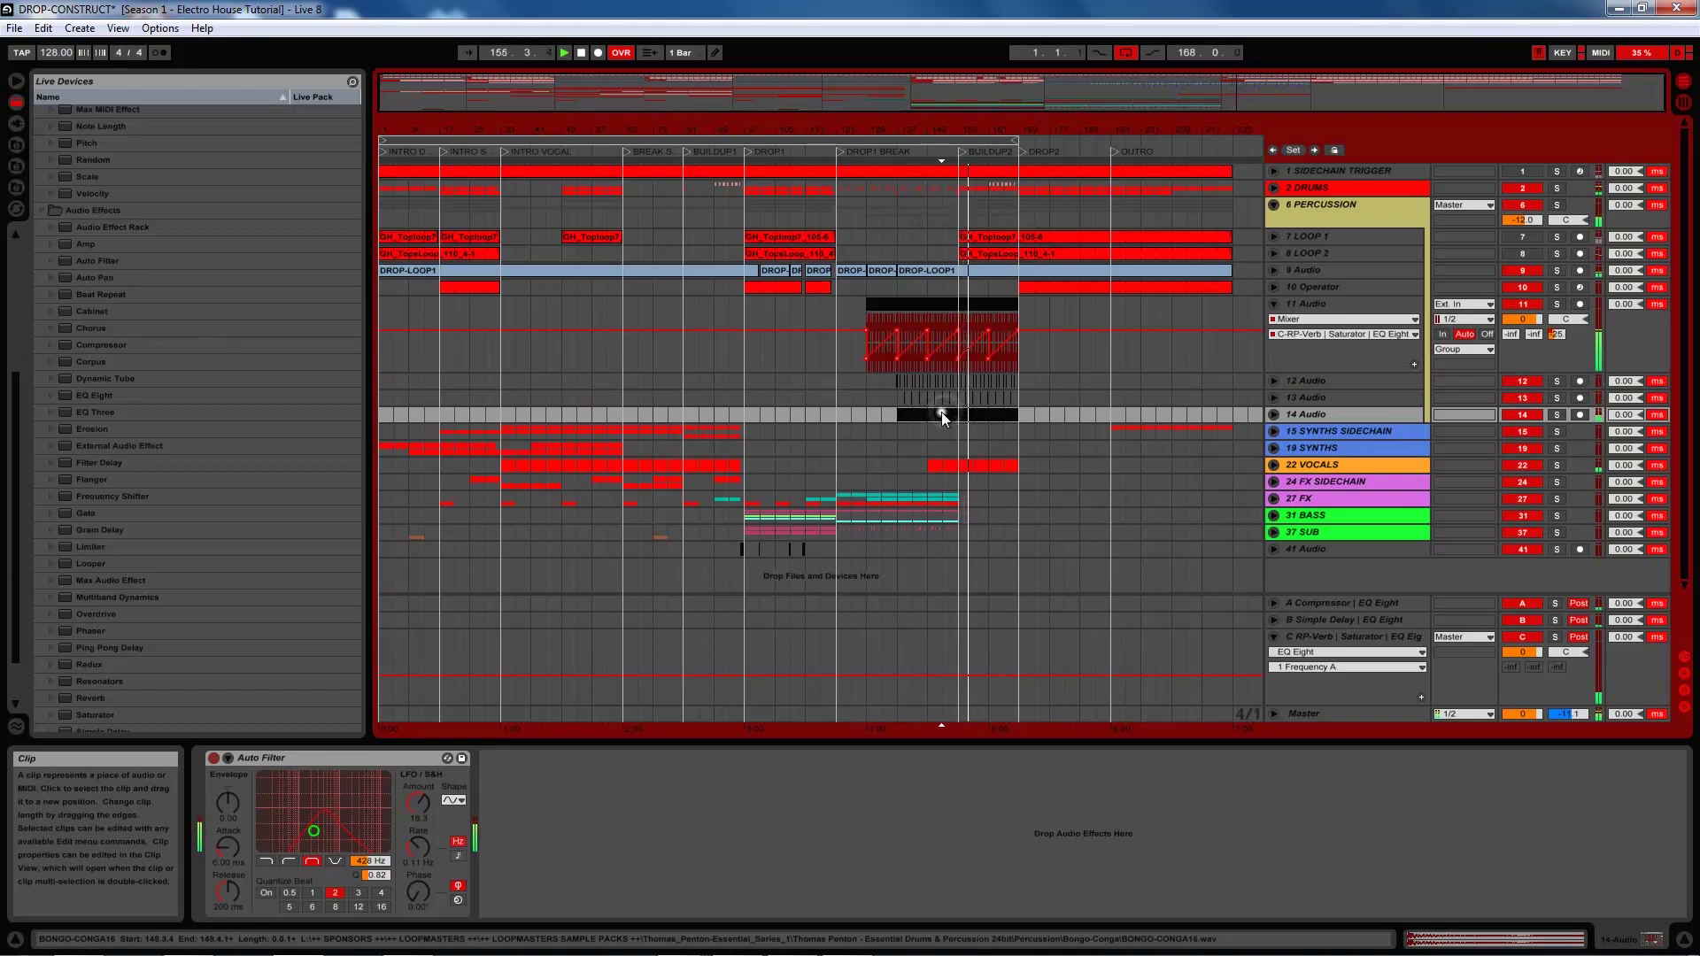
left_click(942, 412)
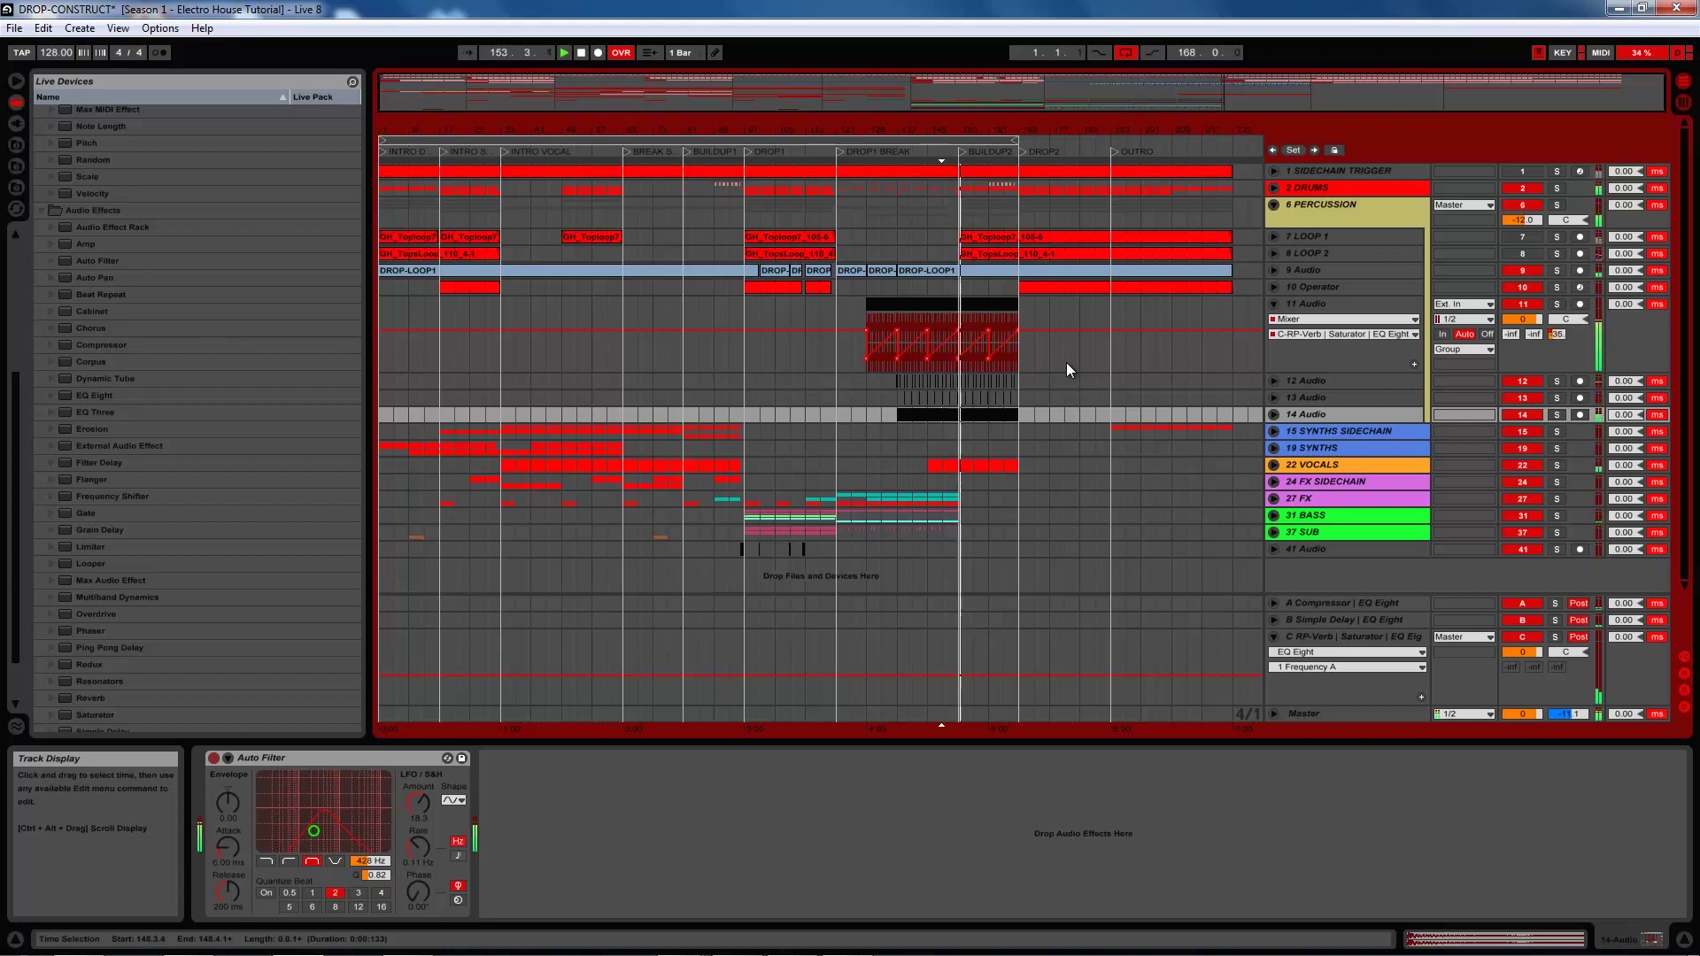
left_click(581, 52)
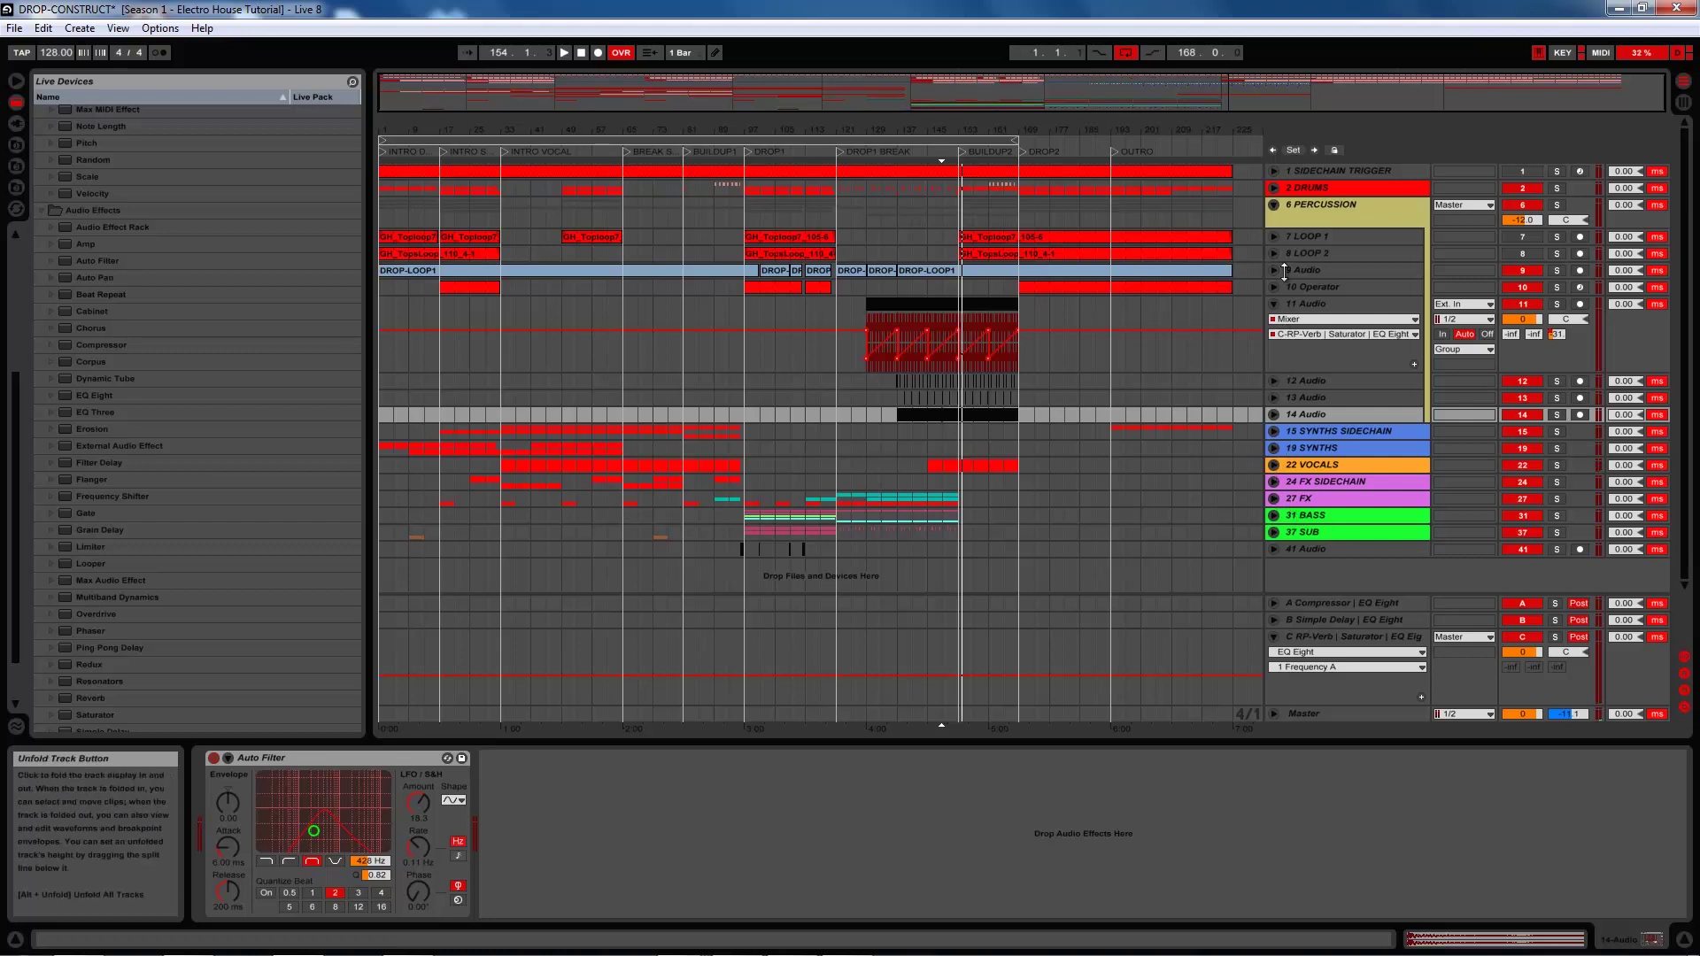
Collapse the PERCUSSION group, check the two SYNTHS groups and expand the BASS group
left_click(1274, 203)
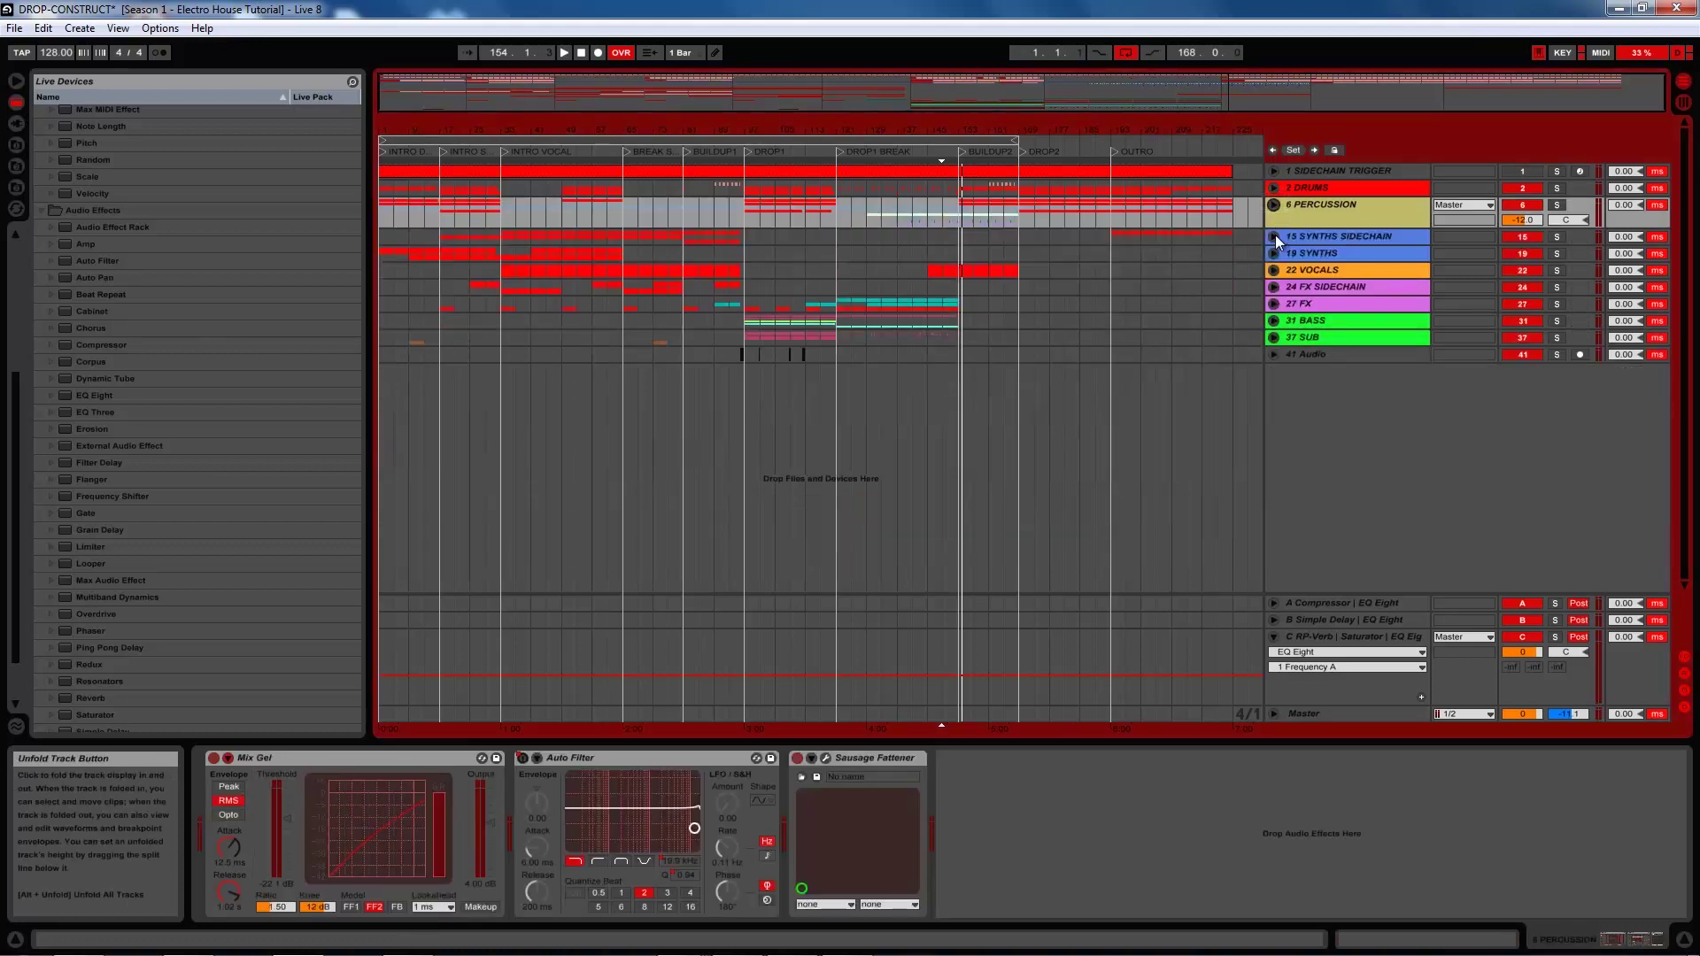
left_click(1273, 237)
left_click(1273, 236)
left_click(1273, 253)
left_click(1273, 253)
left_click(1272, 321)
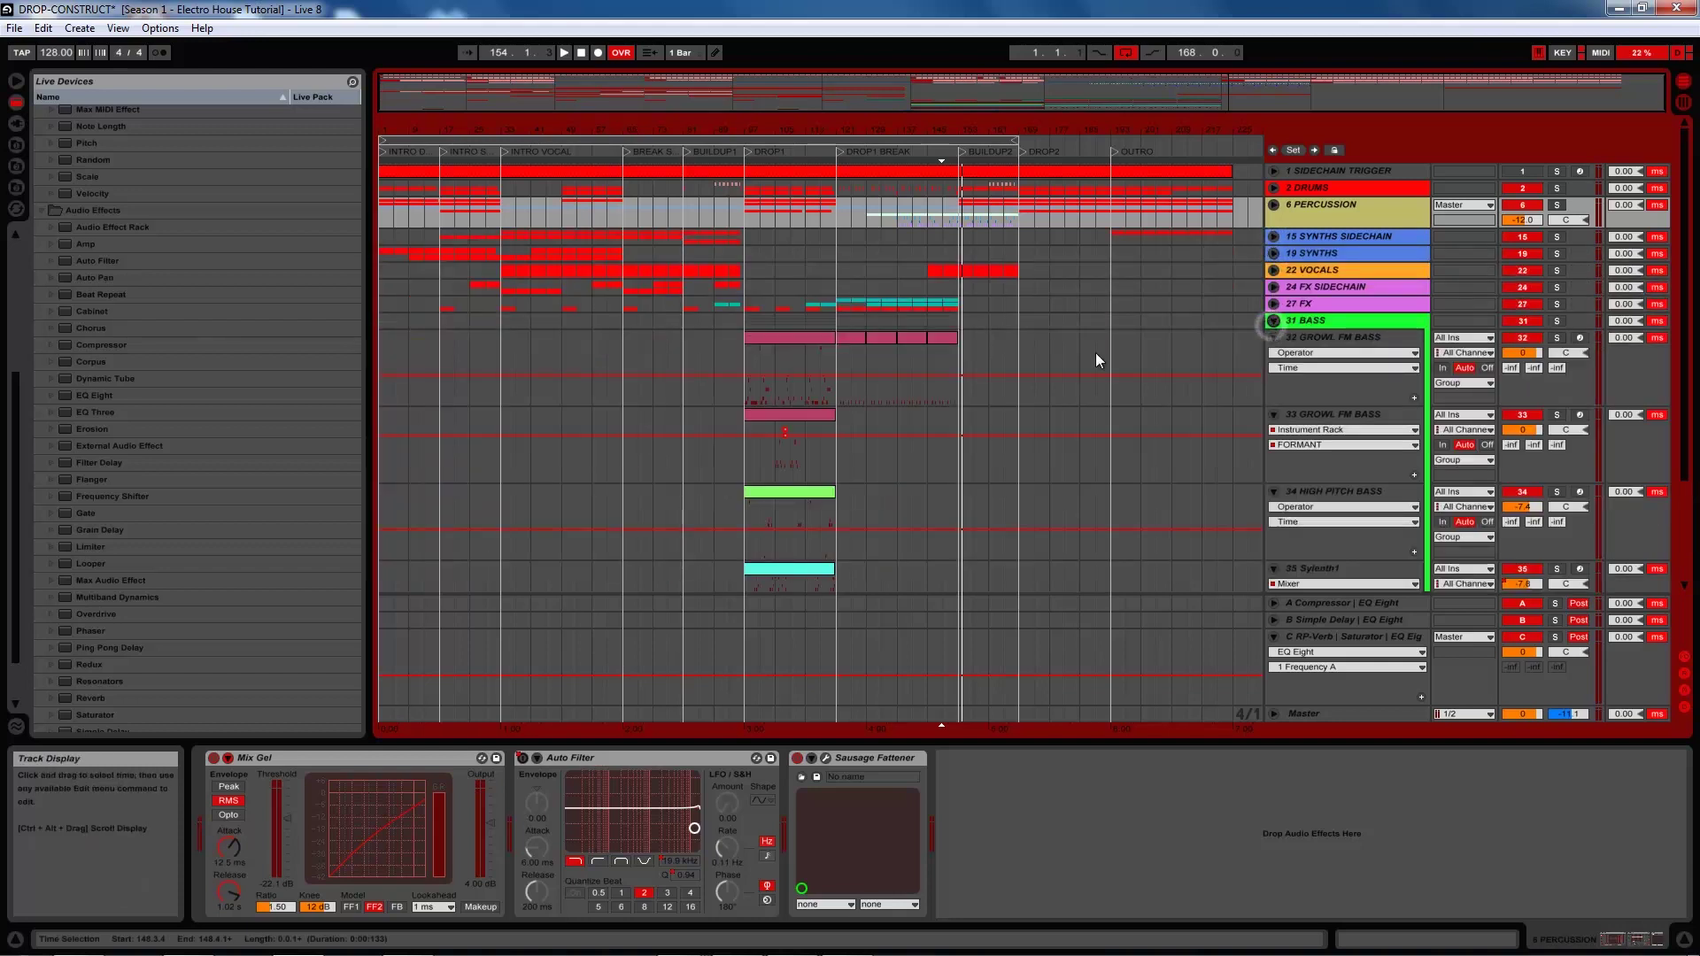
Copy the last DROP1 BREAK clip on track 36 Sylenth1 to the start of BUILDUP2 at bar 153
scroll(1034, 375, "down", 4)
scroll(1036, 377, "down", 1)
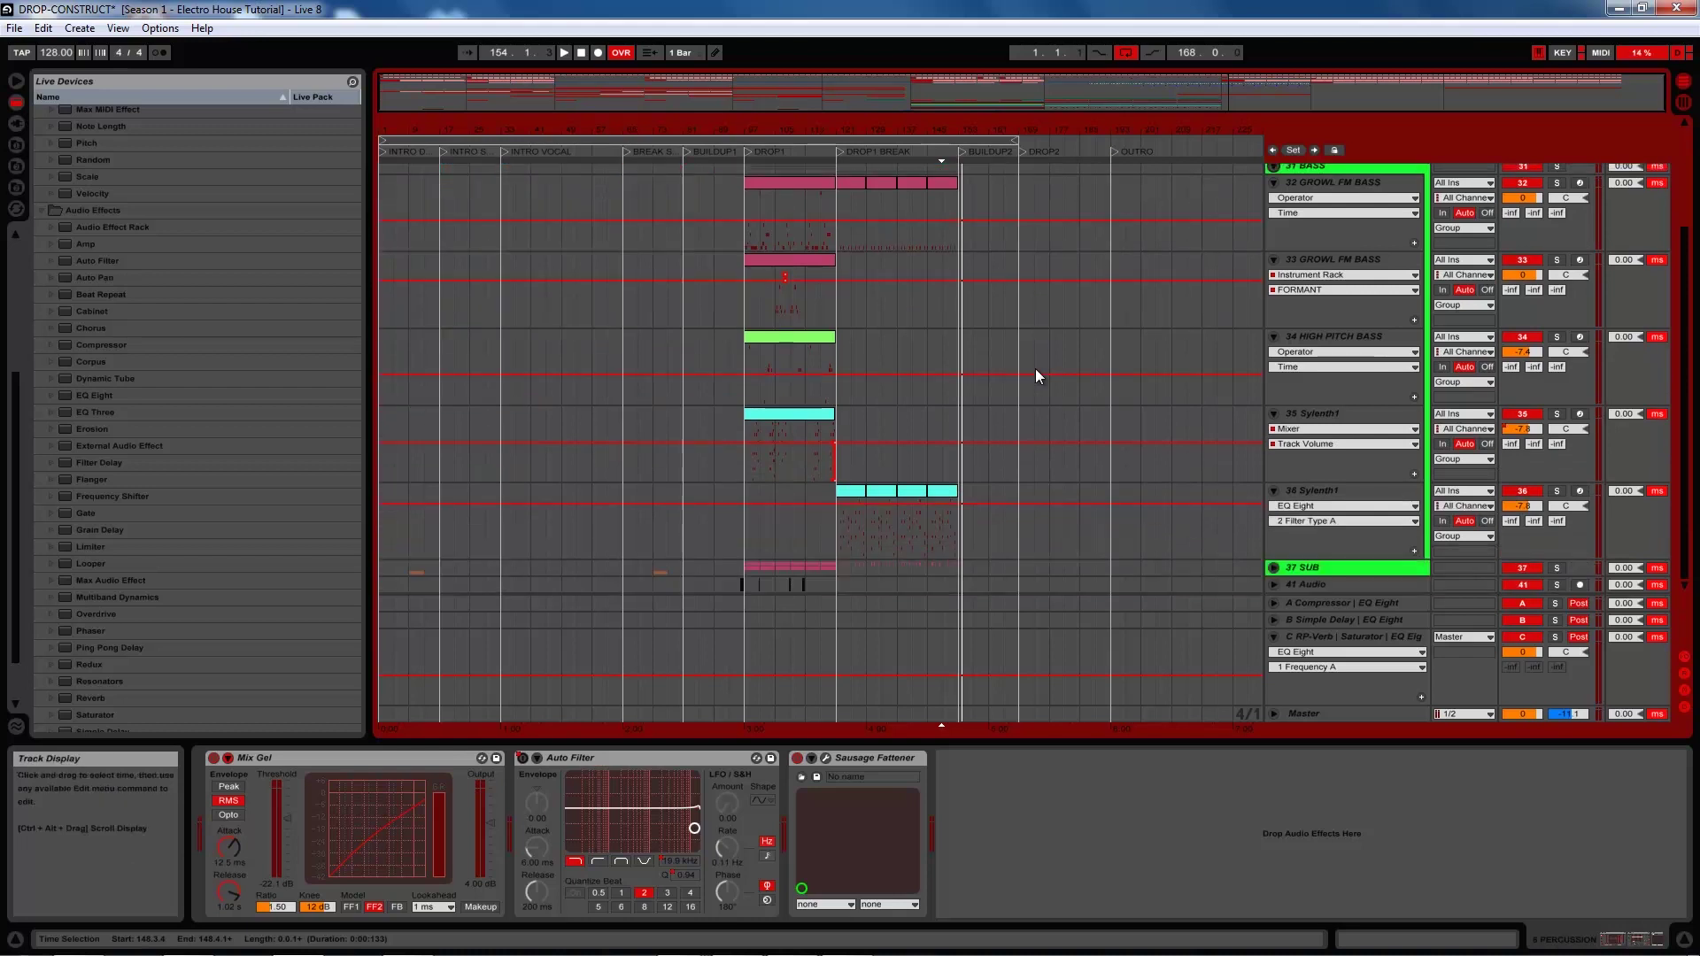
left_click(941, 493)
left_click_drag(940, 494, 964, 493)
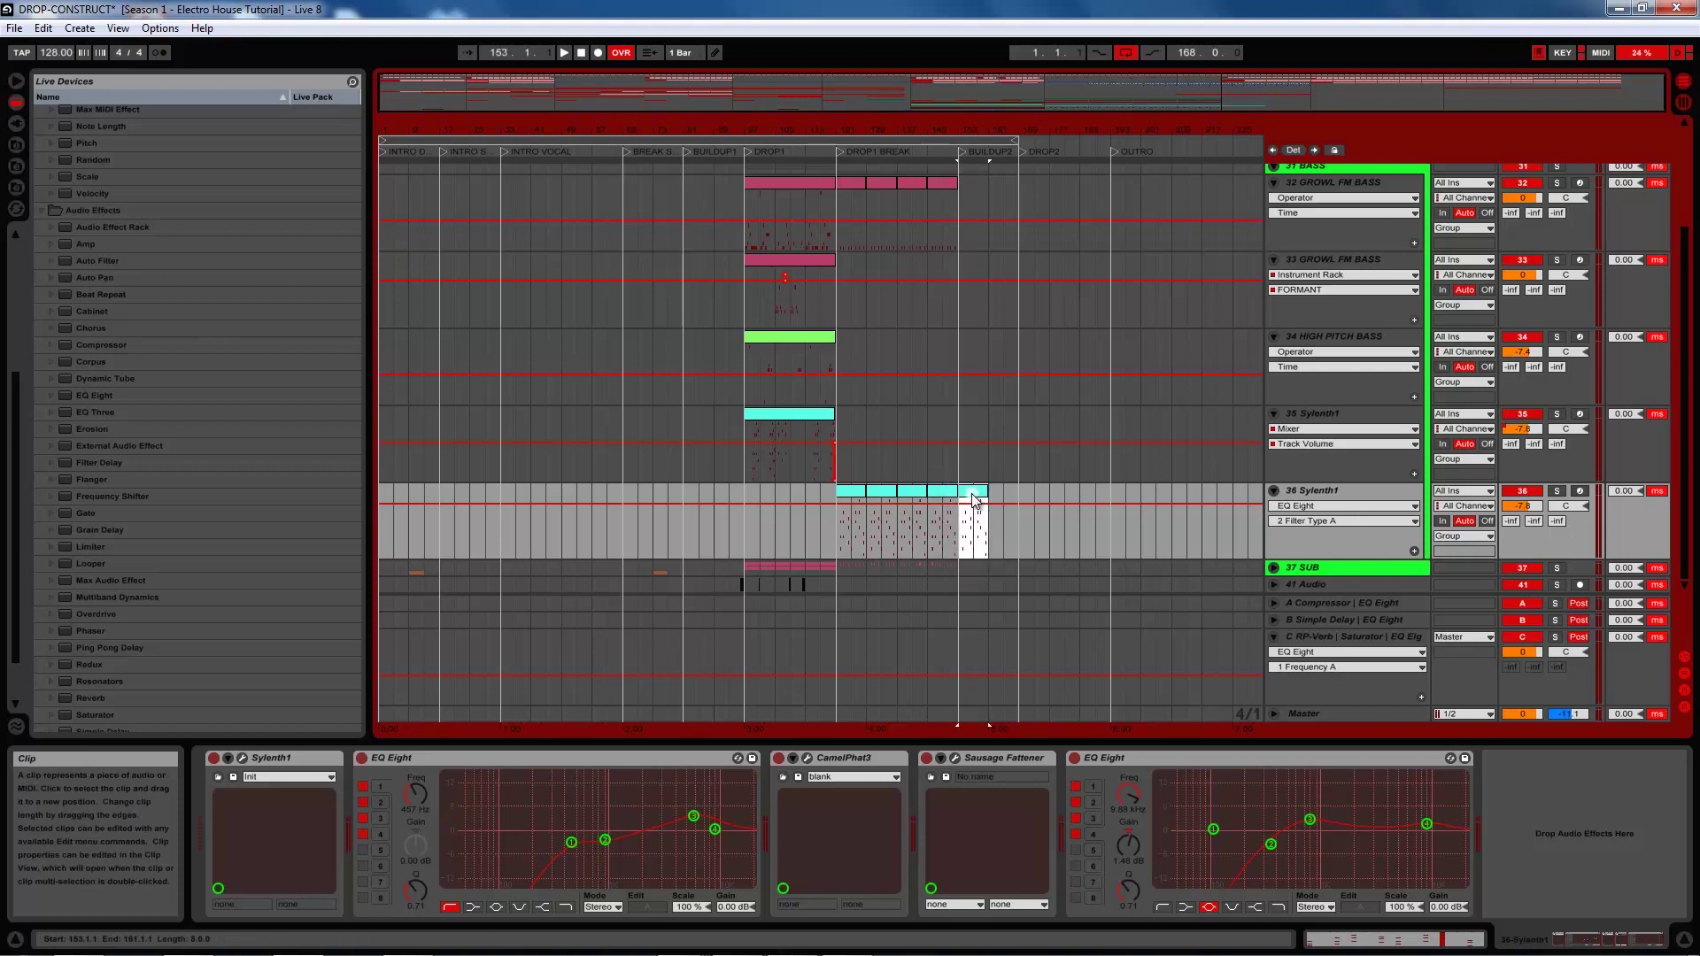
Open the copied Sylenth1 clip in BUILDUP2 and delete every note after the first chord
double_click(967, 493)
left_click_drag(557, 651, 1650, 831)
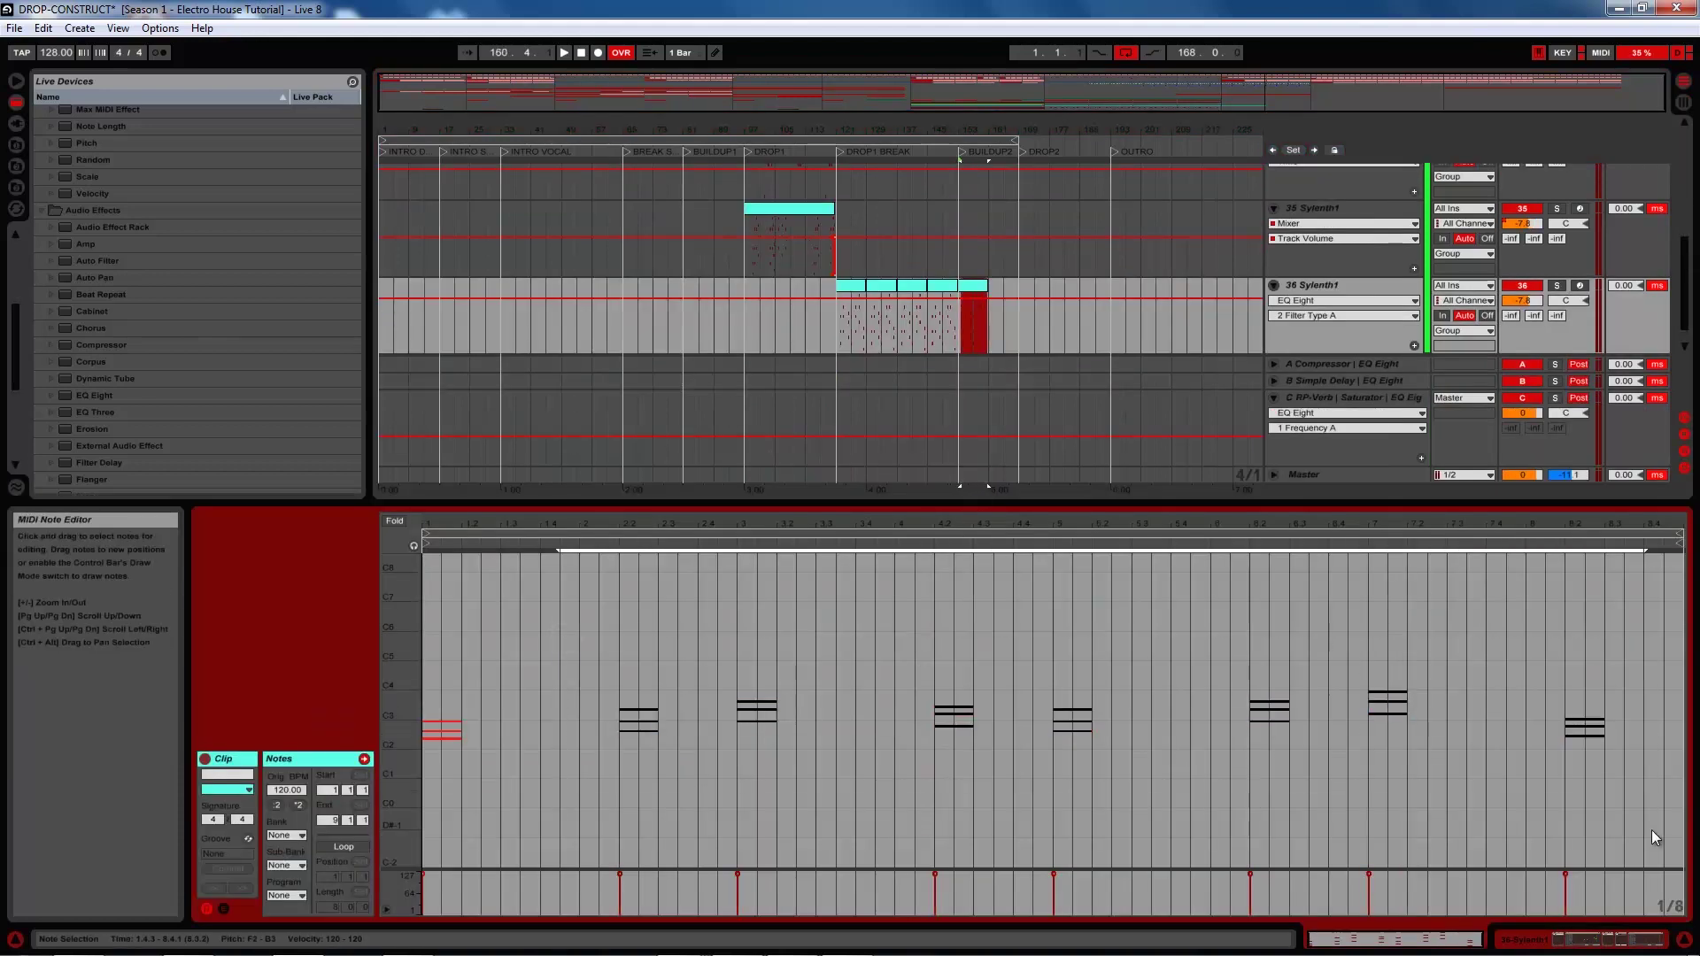
key("Delete")
Lengthen the remaining E2, G2 and B2 chord notes to fill the entire eight-bar clip
left_click_drag(410, 741, 409, 733)
left_click(496, 713)
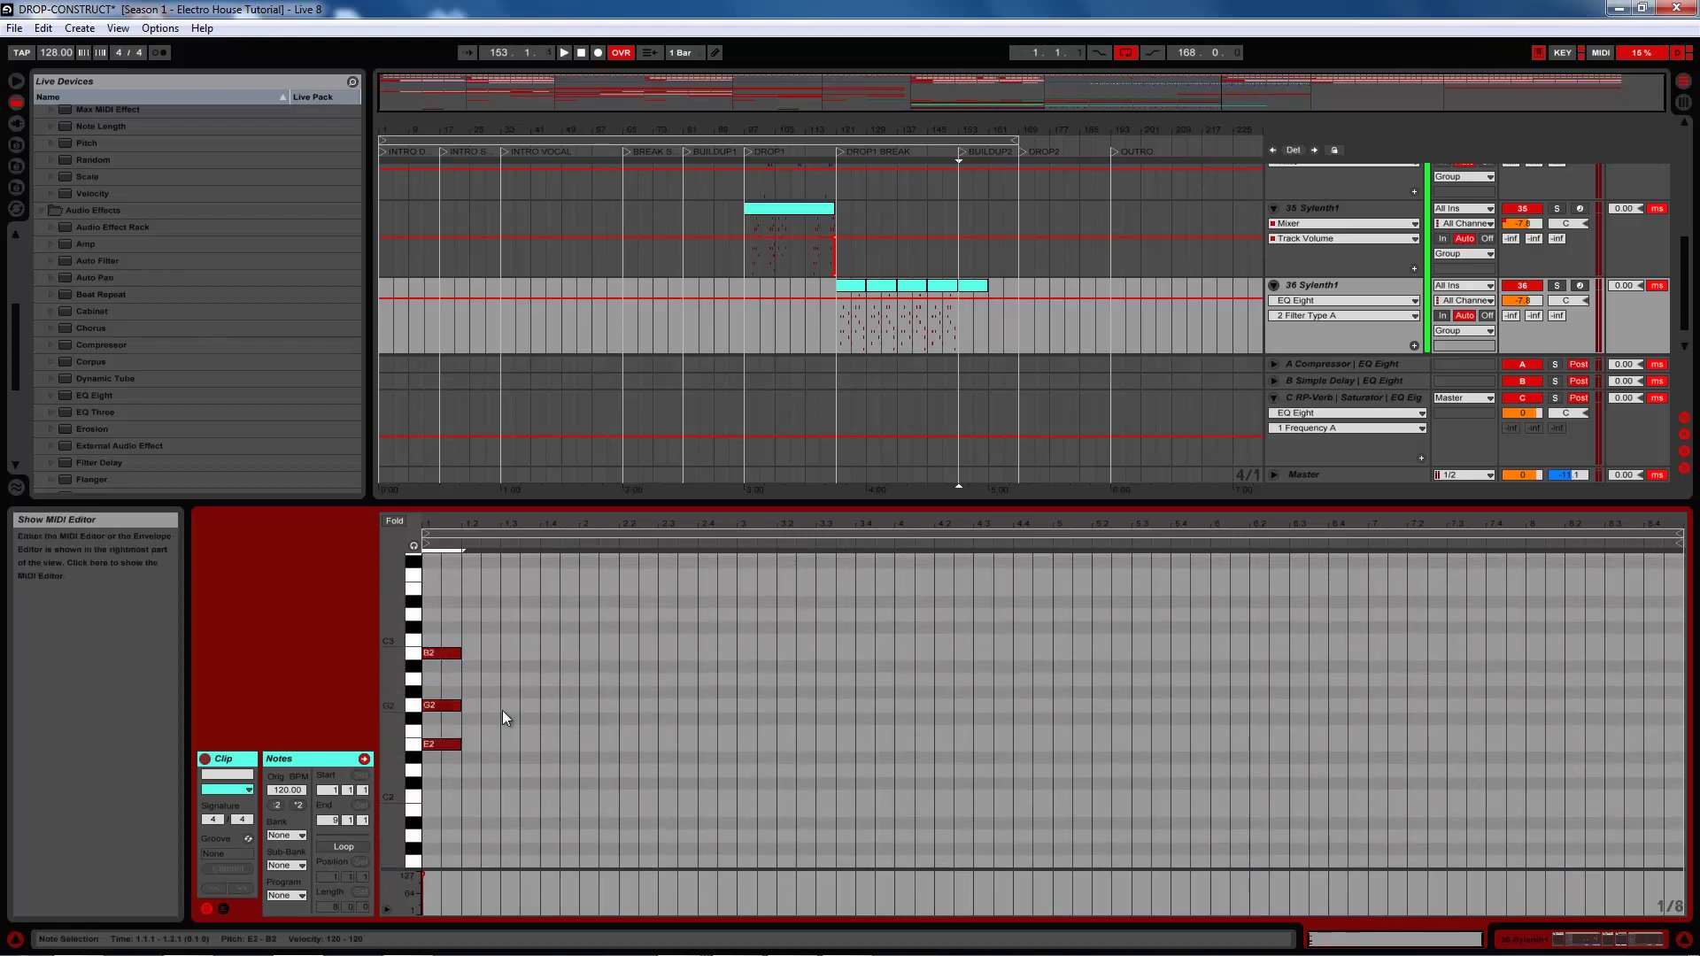
left_click(982, 287)
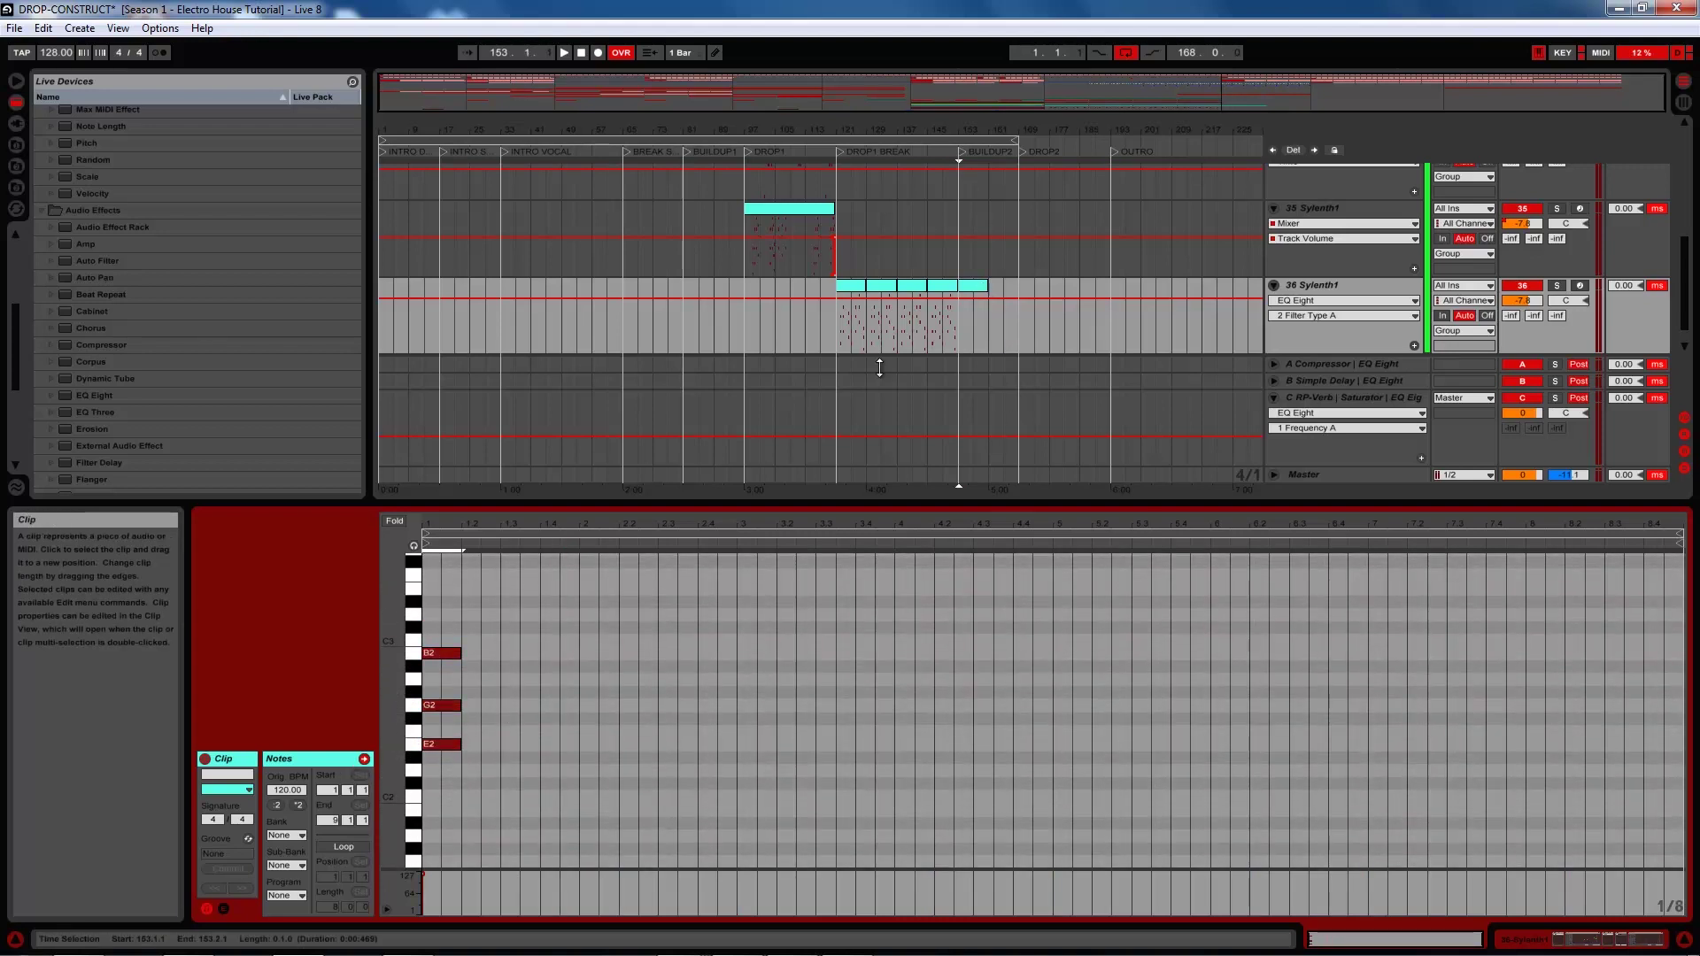
left_click_drag(460, 654, 1682, 667)
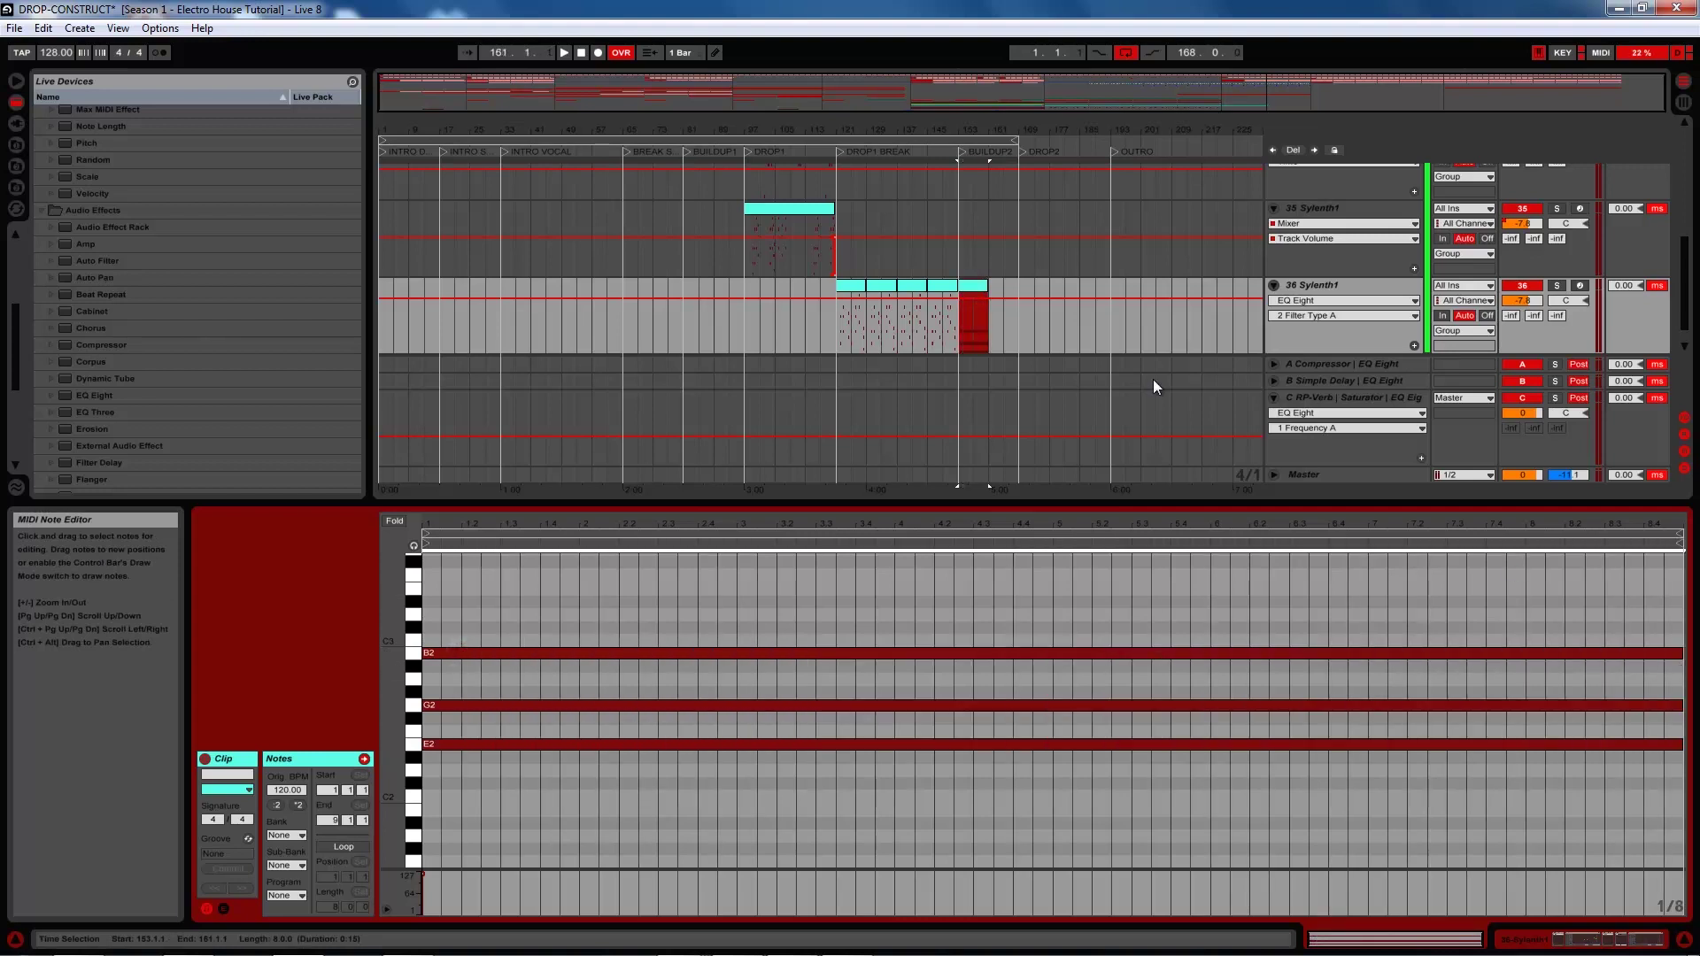
Duplicate the eight-bar chord clip to bar 161 in BUILDUP2 and consolidate both clips into one 16-bar clip
left_click(977, 286)
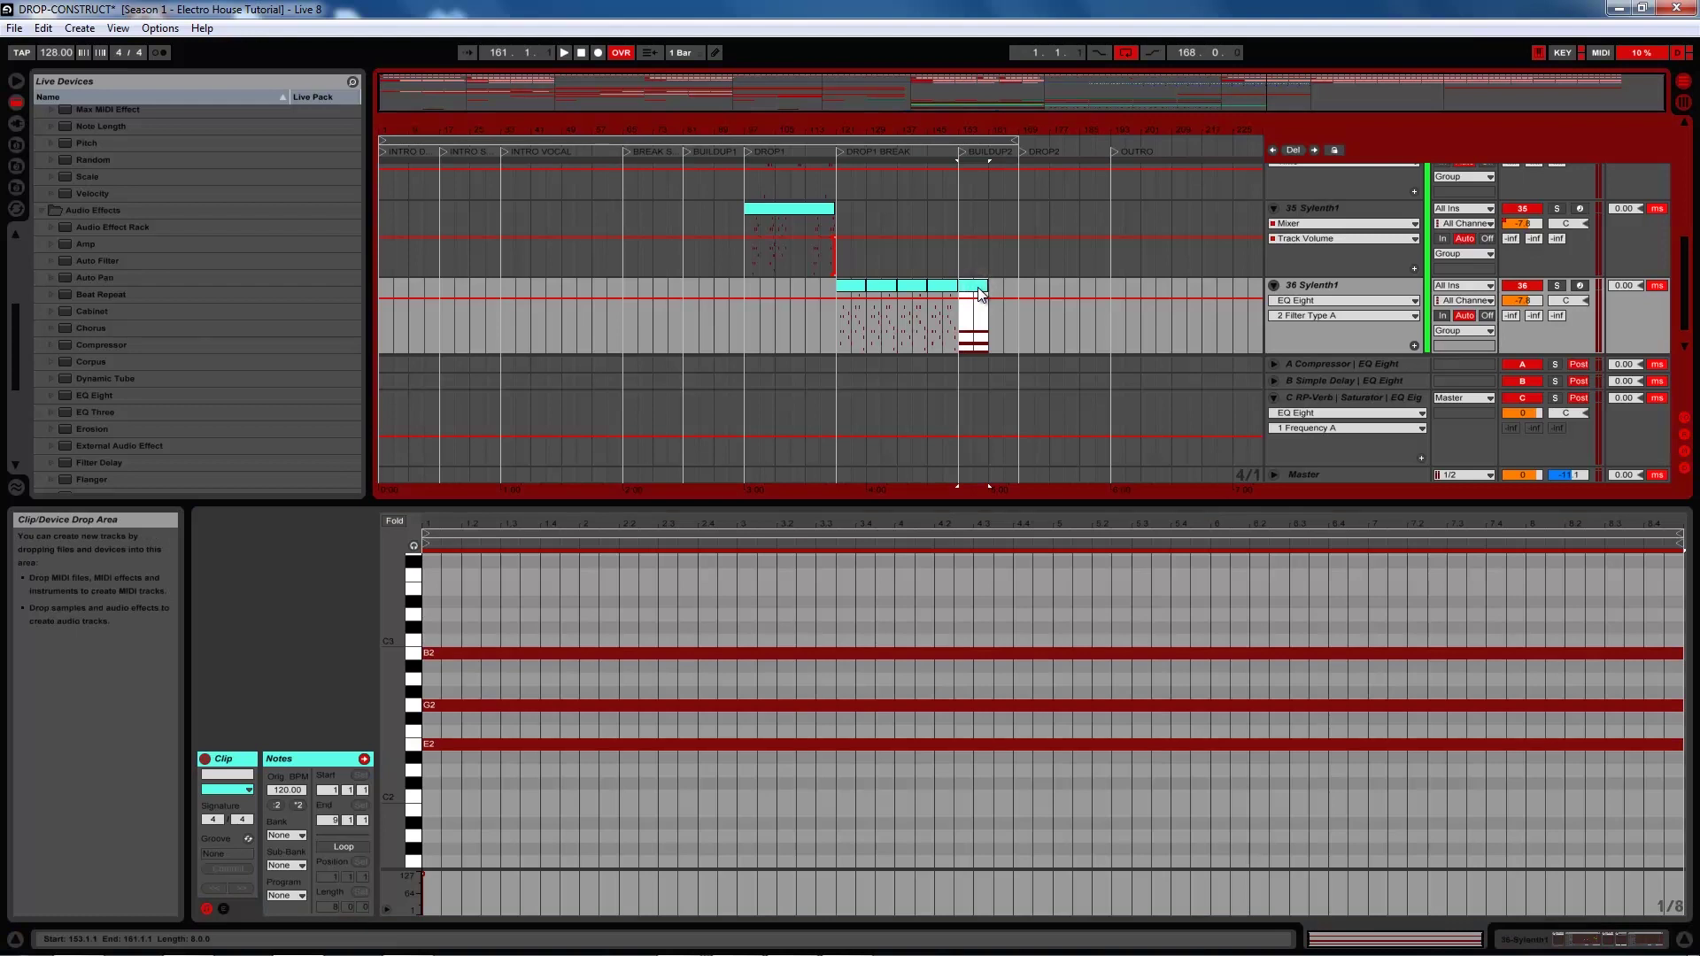
key("ctrl+d")
left_click(975, 285, "shift")
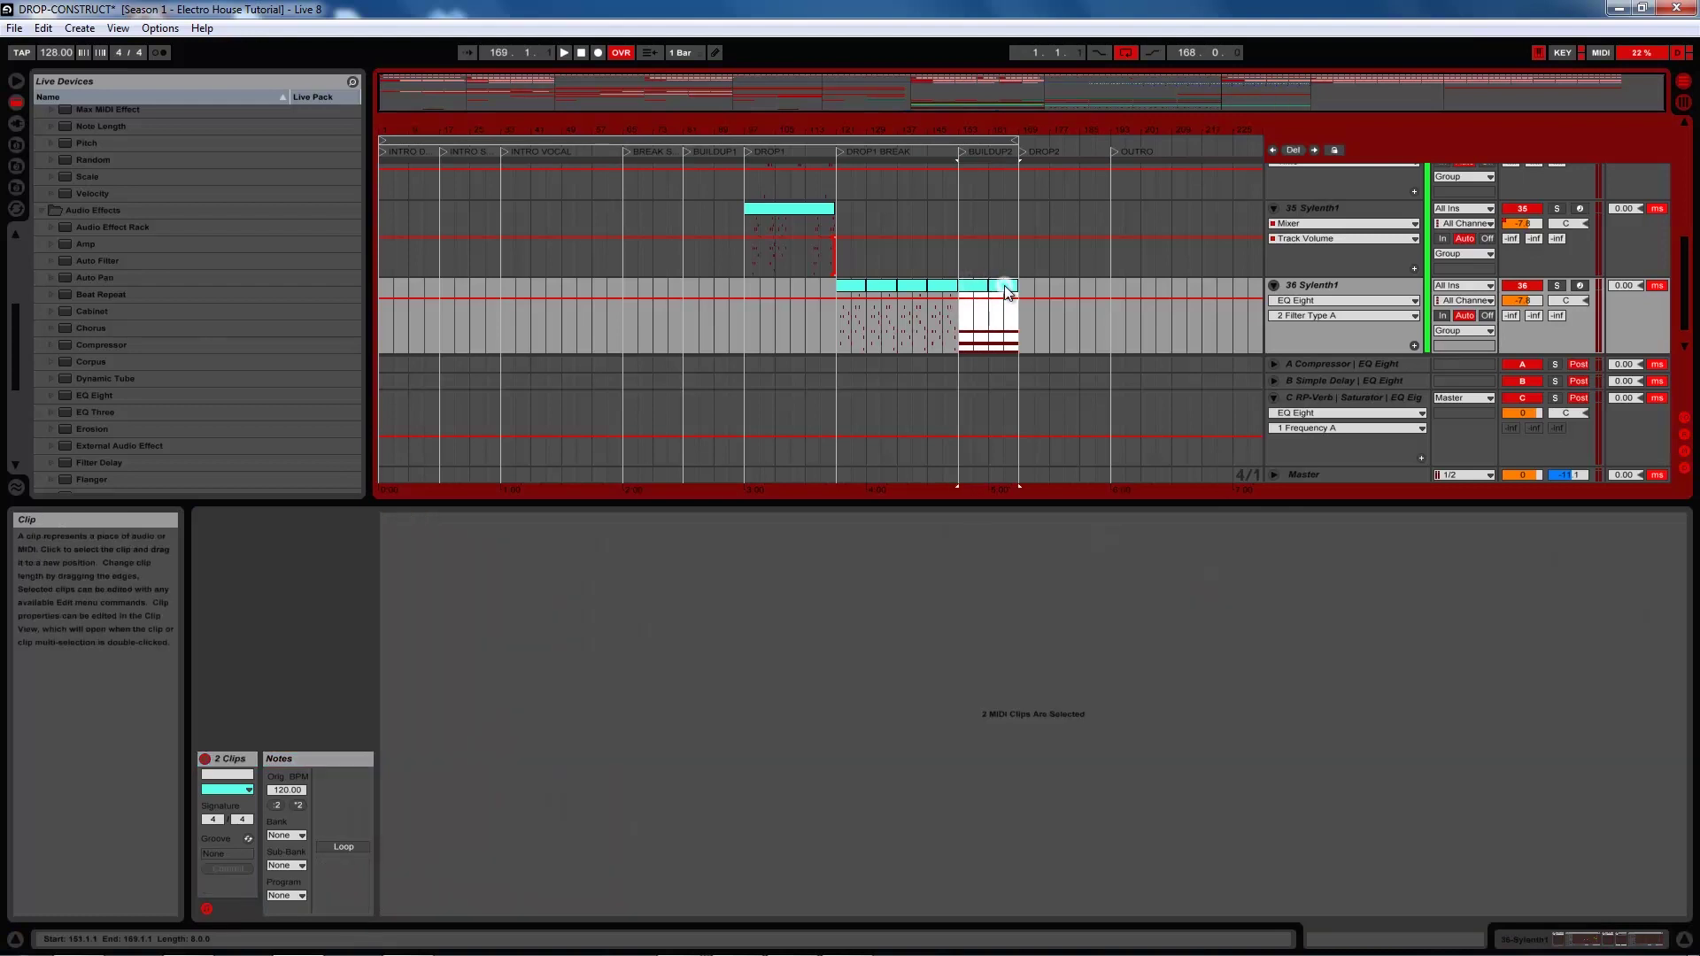
key("ctrl+j")
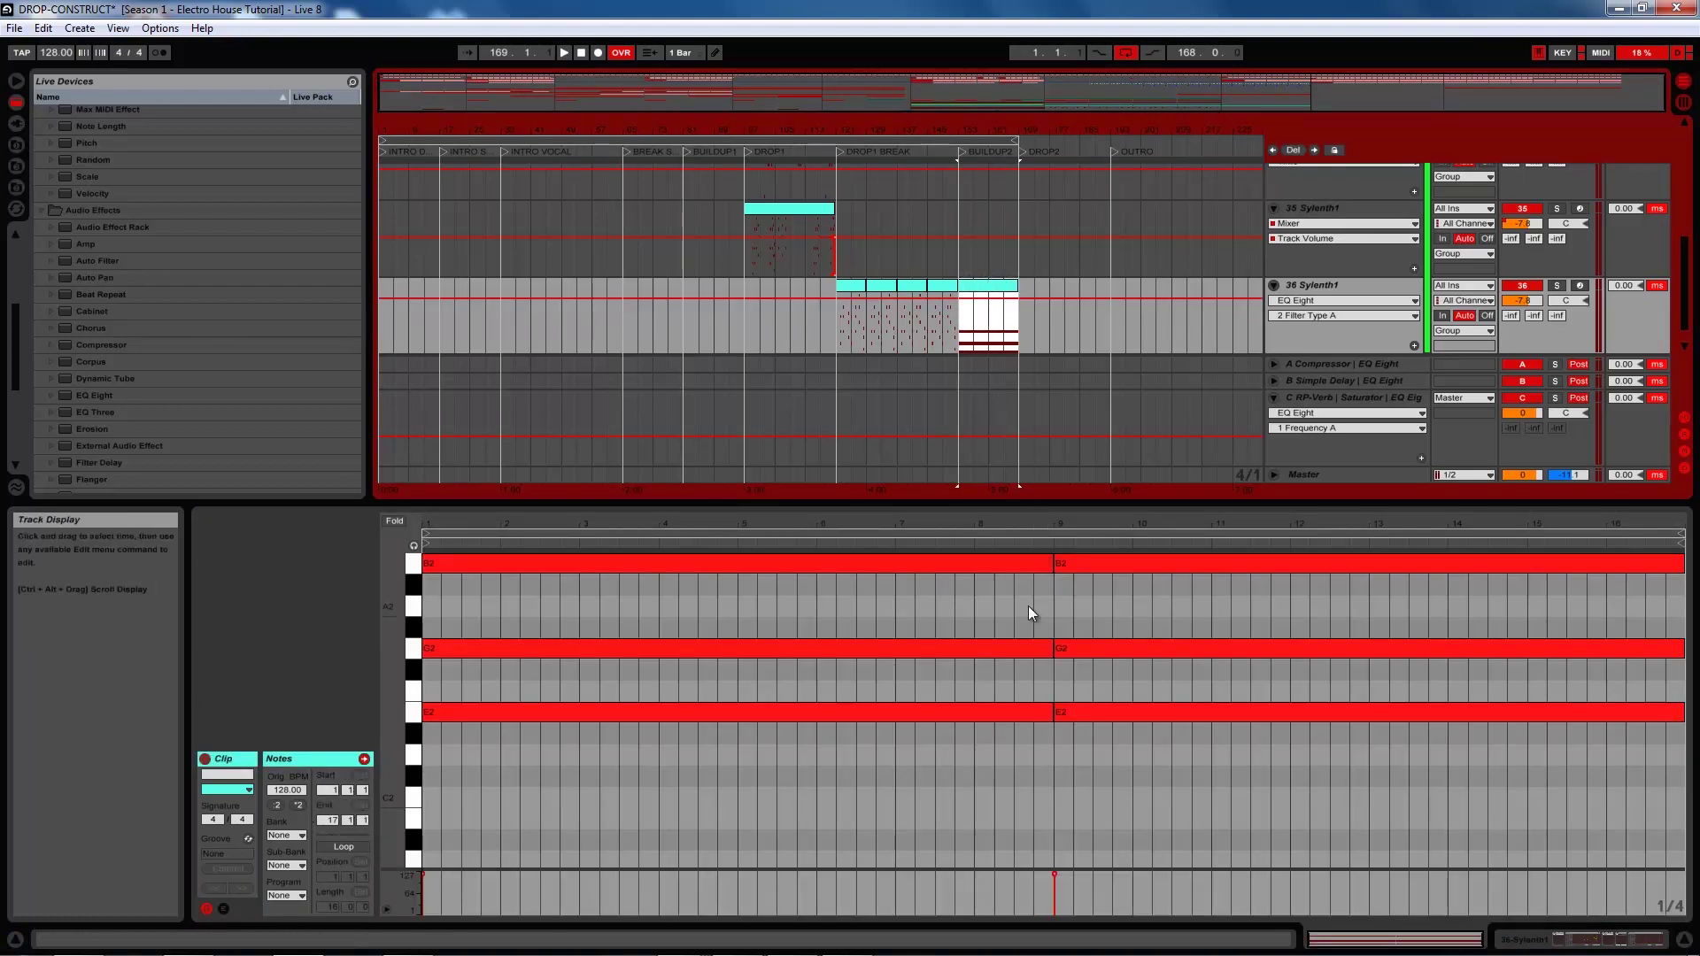
Extend the first E2, G2 and B2 notes across all 16 bars of the clip and play it from bar 153
left_click(1023, 713)
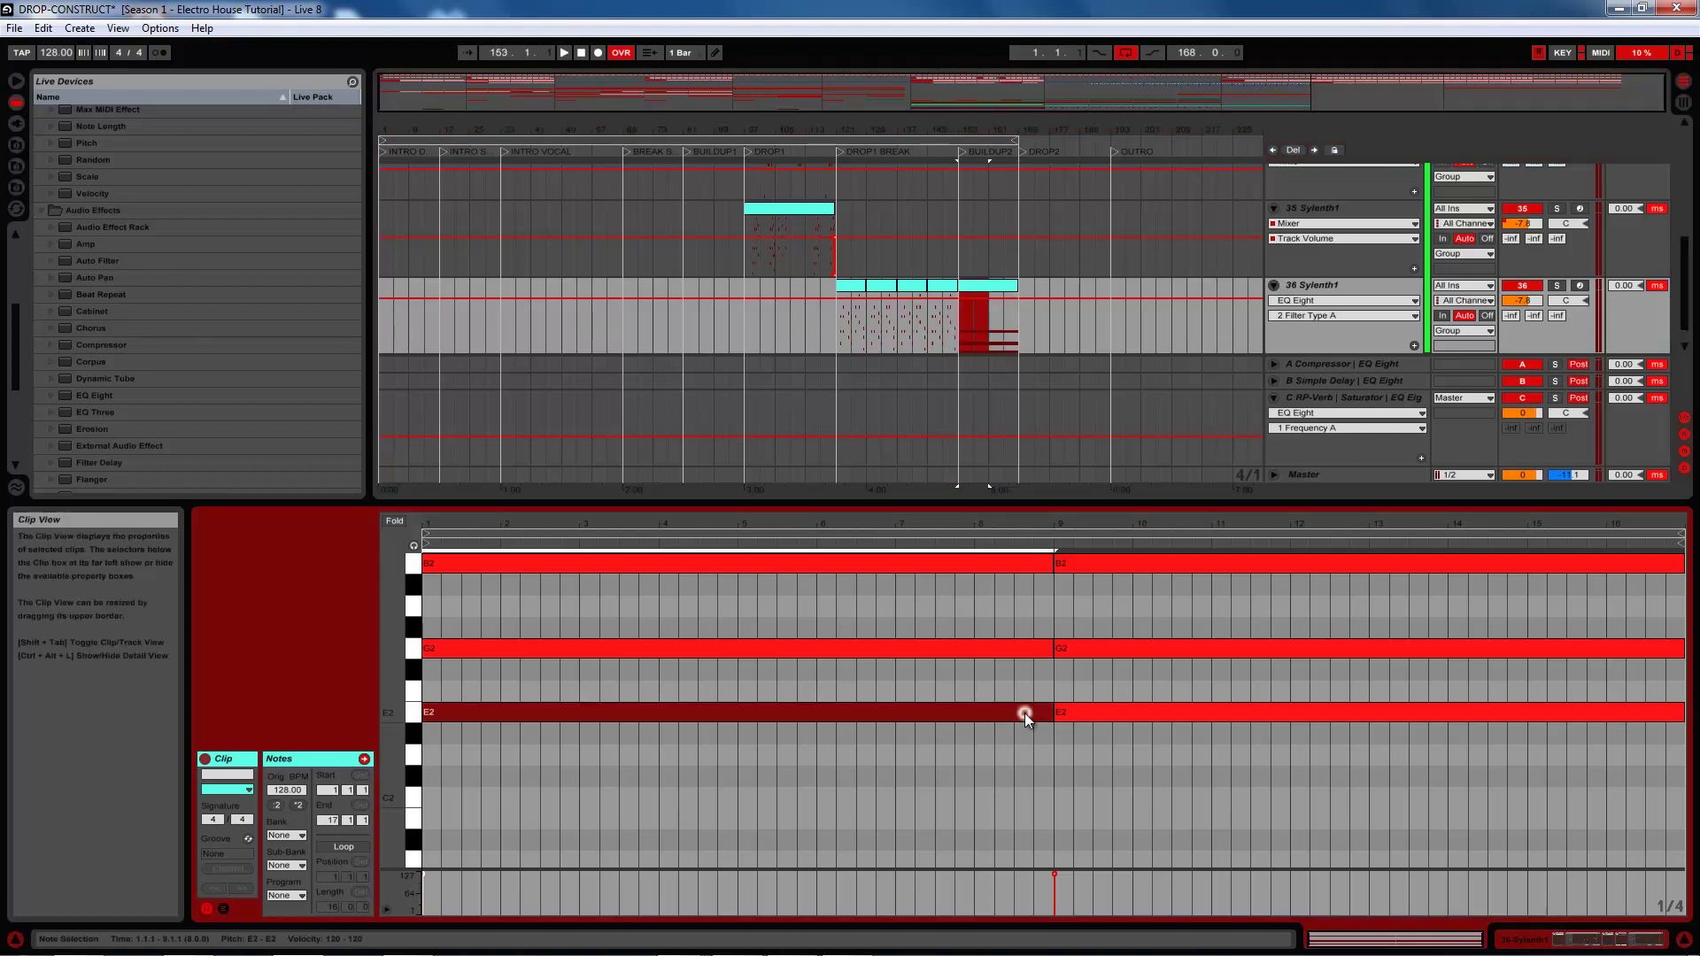
left_click(1018, 648, "shift")
left_click(1034, 558, "shift")
left_click_drag(1041, 558, 1547, 599)
left_click(960, 322)
key("space")
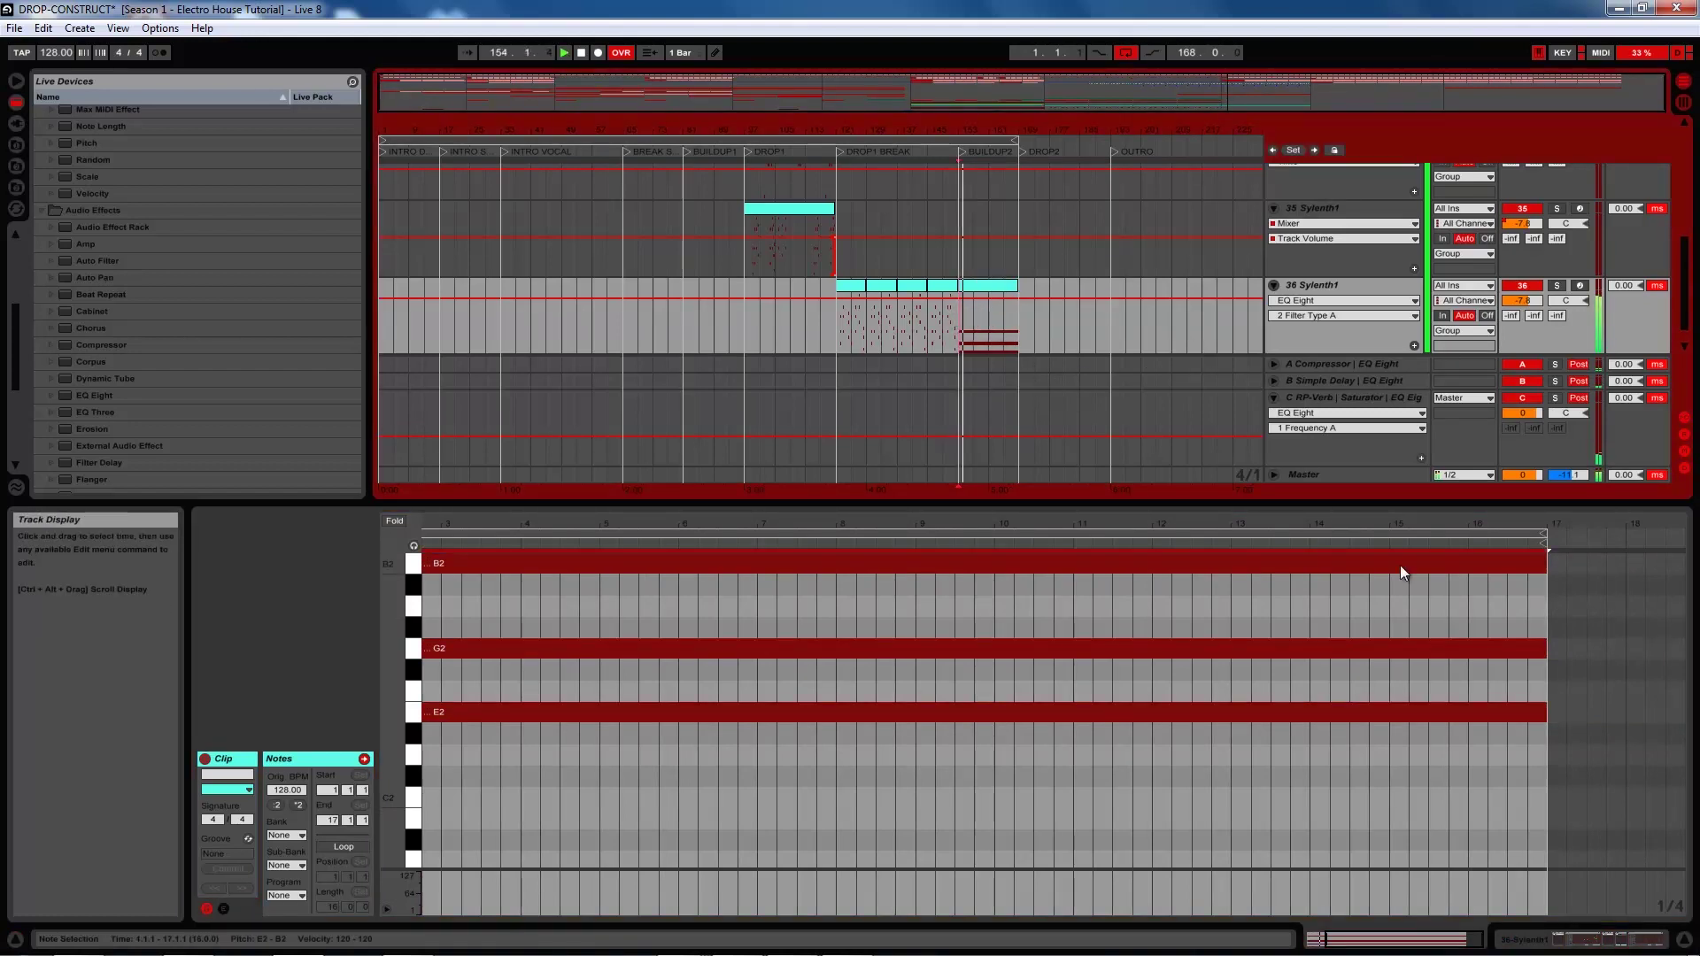
Examine the pitch-bend range in the Sylenth1 instrument on track 36
key("shift+Tab")
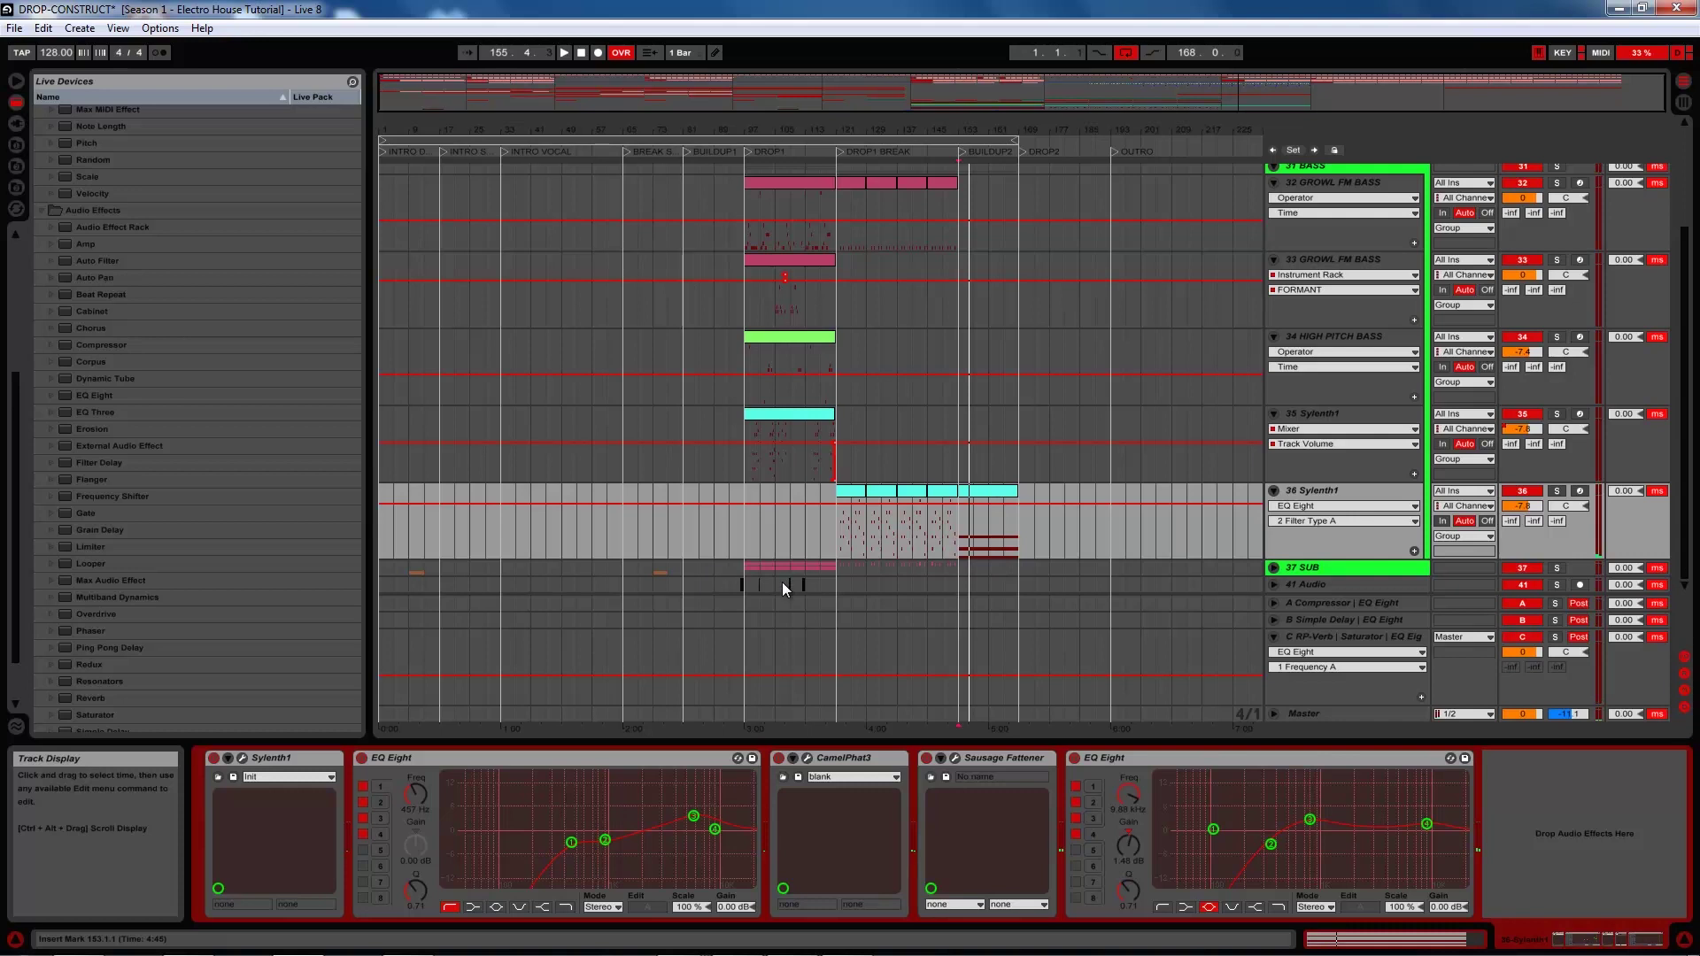
left_click(242, 758)
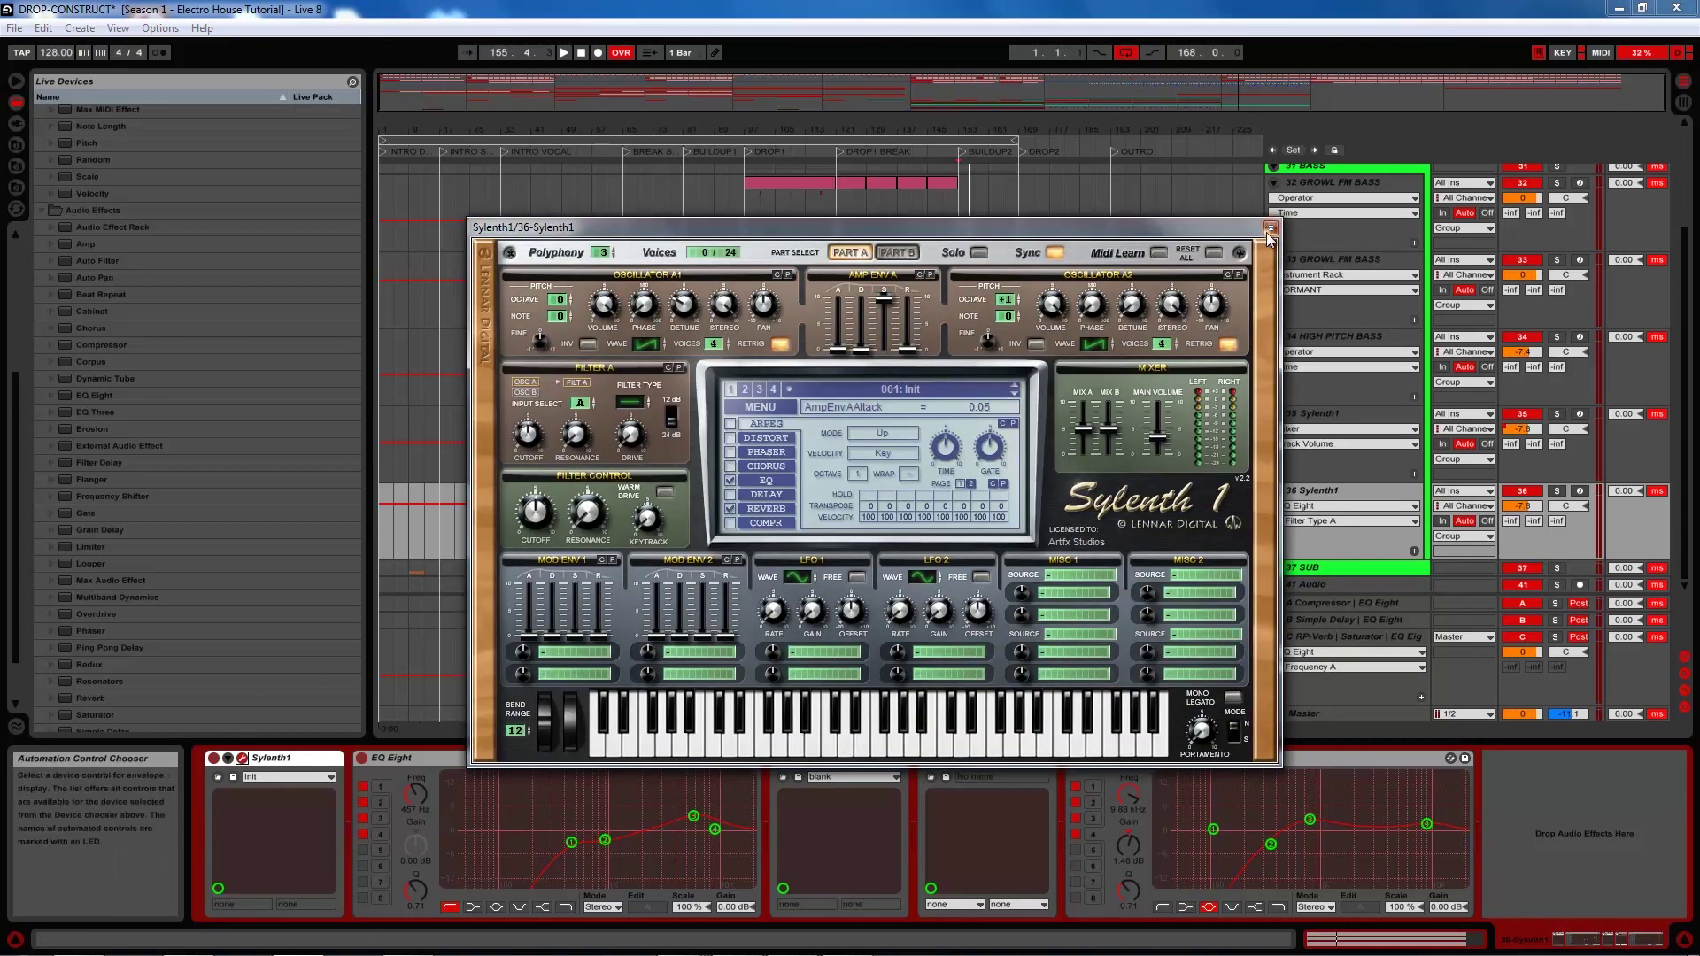
left_click(1270, 227)
Draw a Pitch Bend envelope in the BUILDUP2 chord clip rising from 0 to 8191 over 16 bars, and audition it
double_click(980, 469)
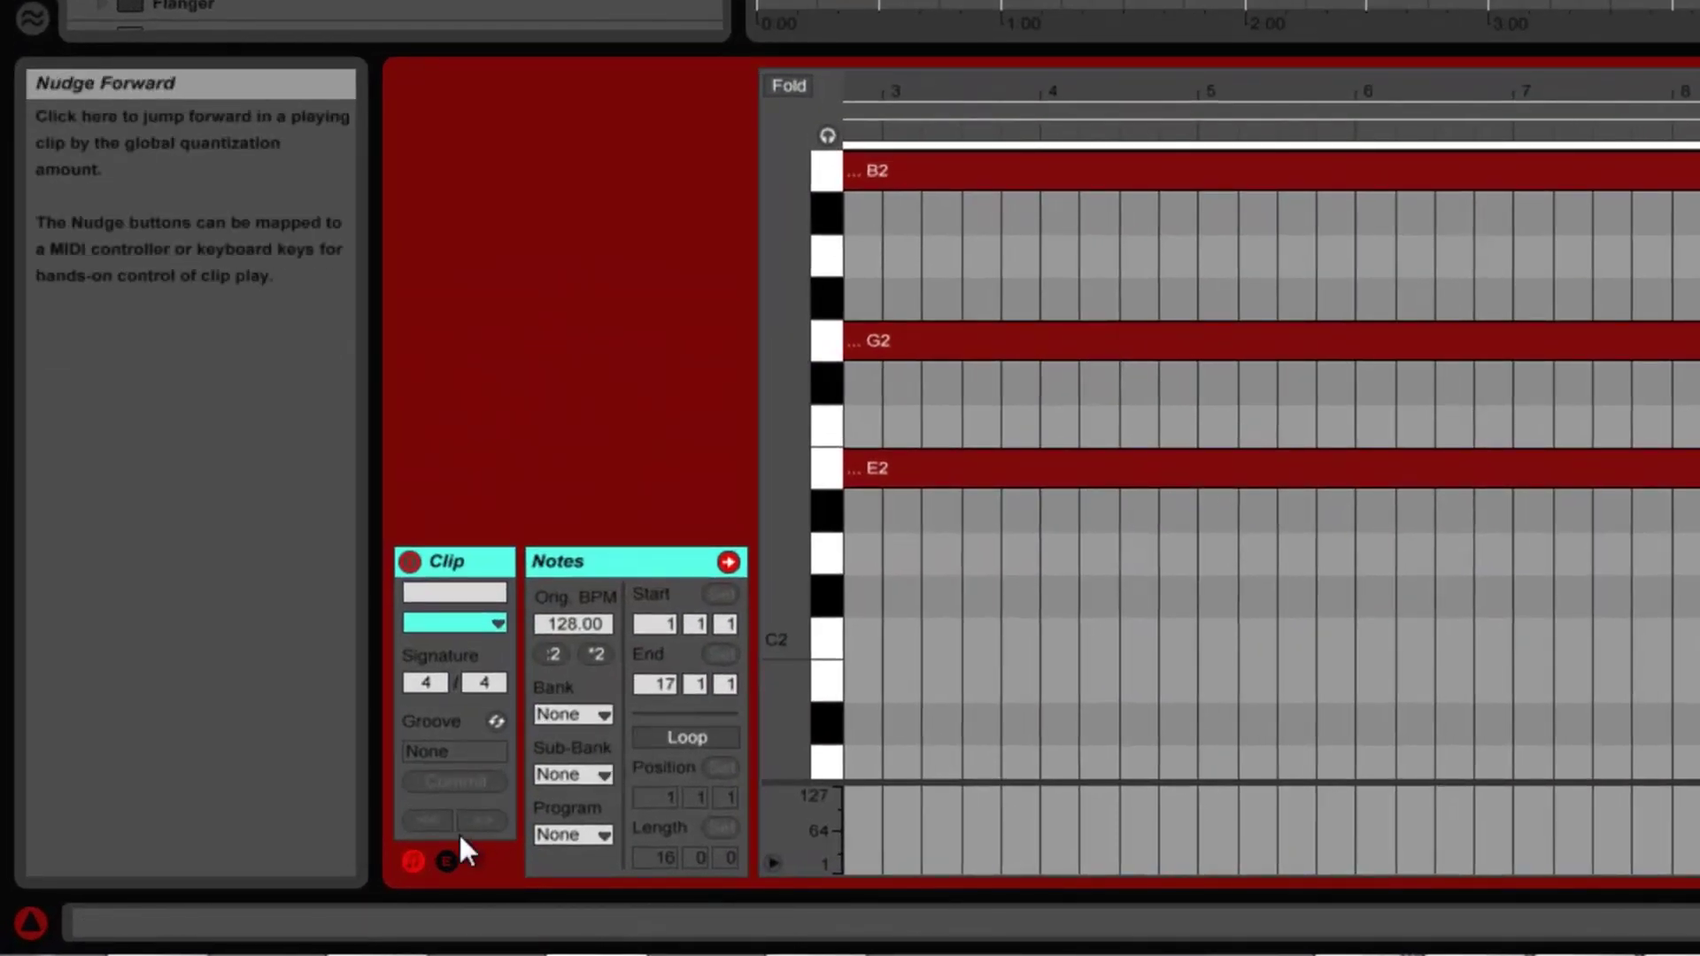
left_click(453, 856)
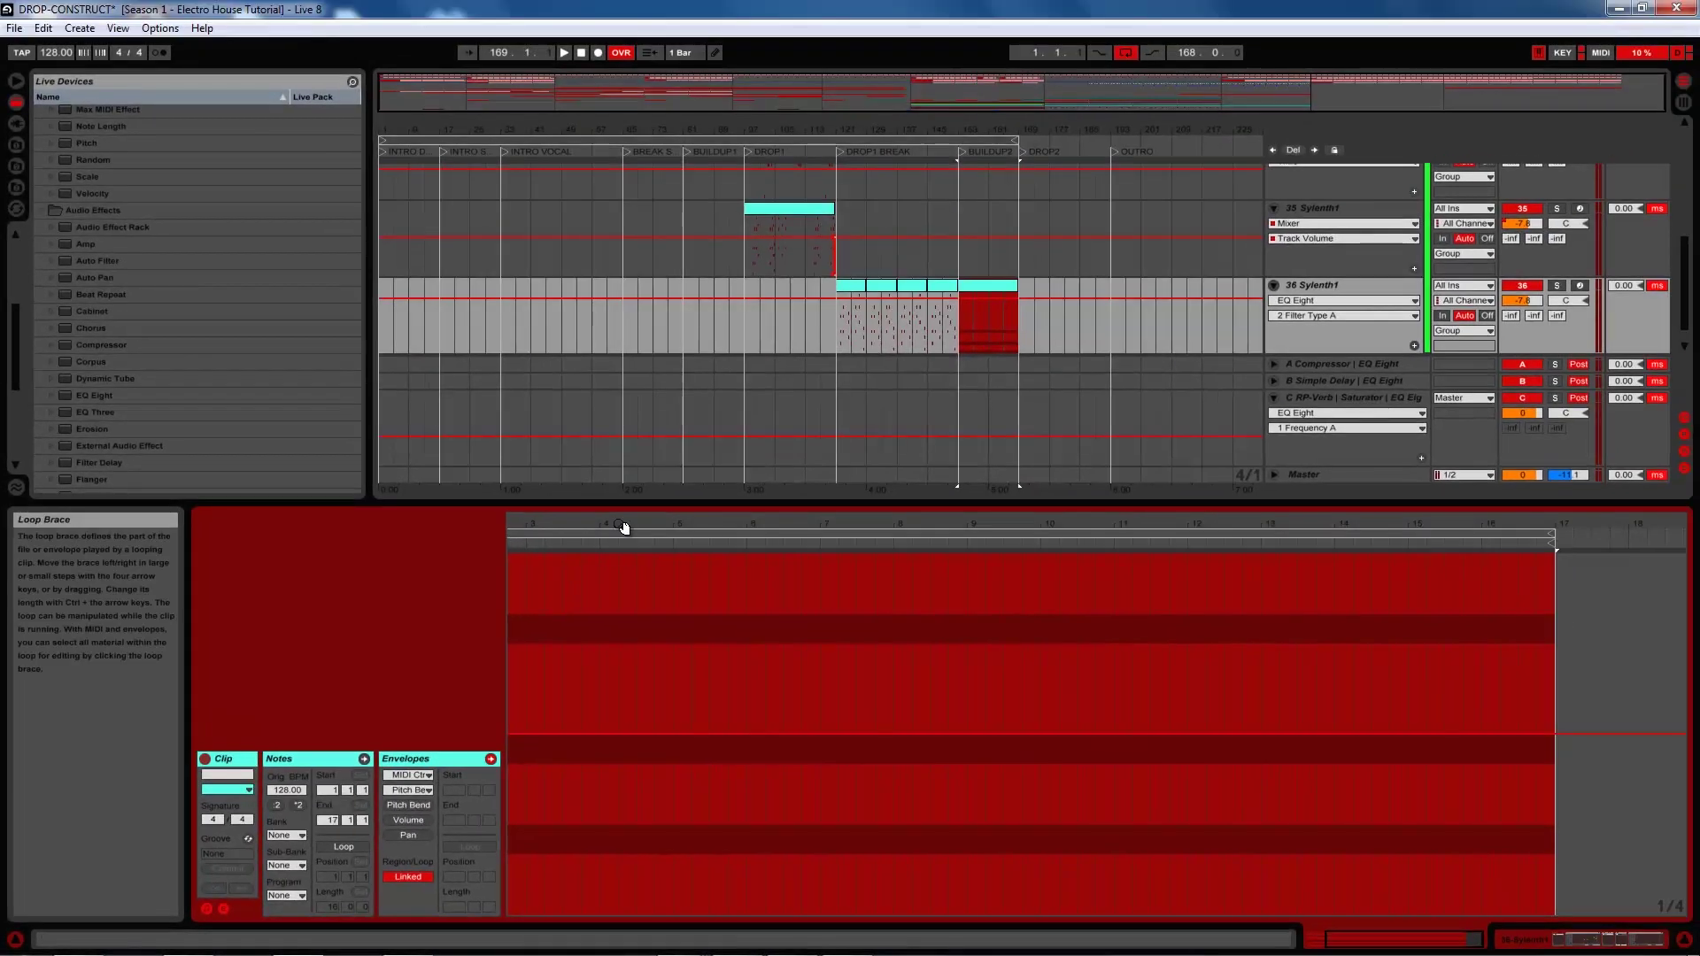
left_click_drag(624, 527, 623, 524)
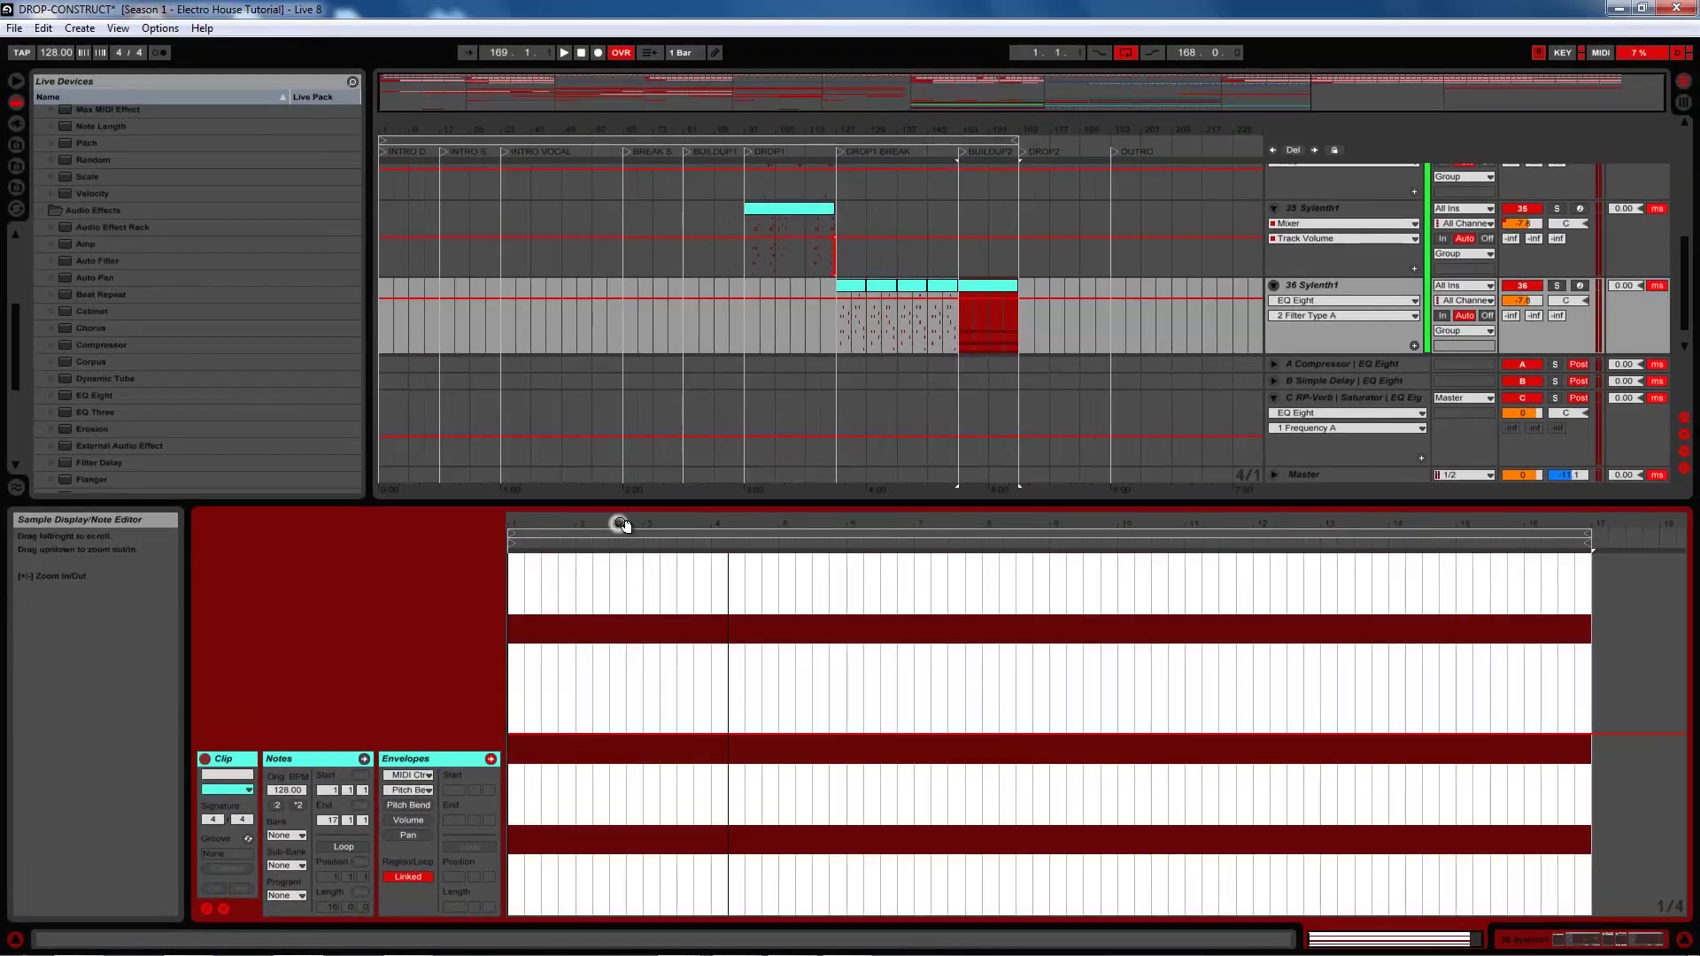
left_click(710, 680)
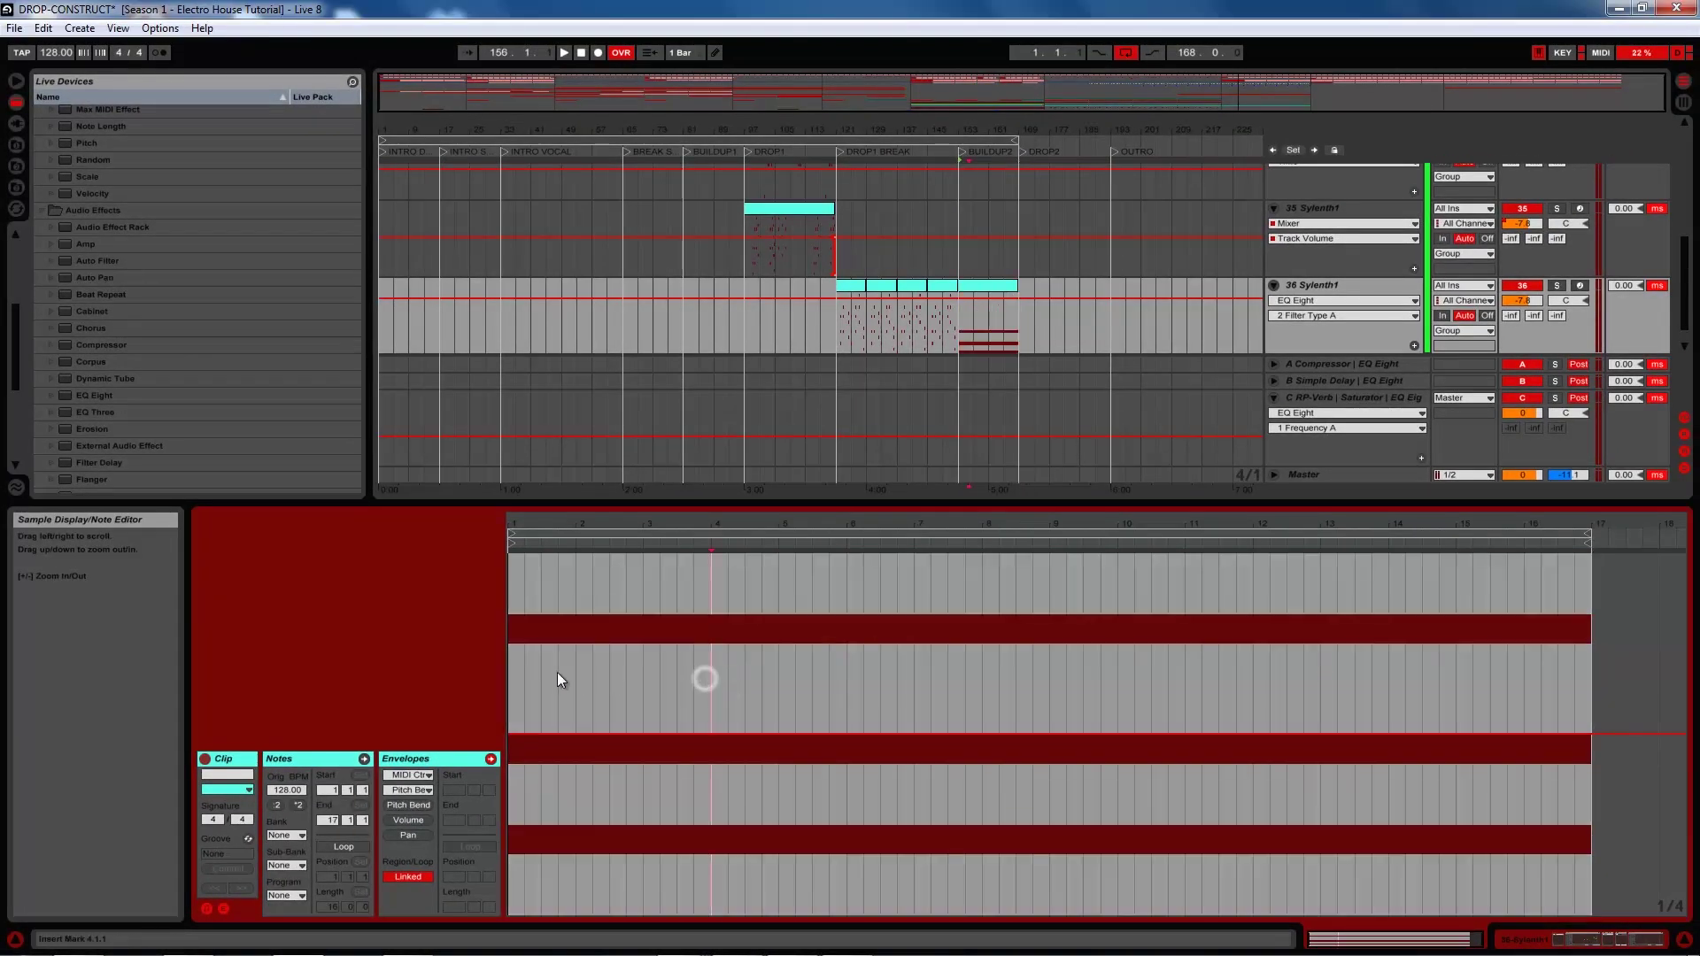
left_click_drag(510, 667, 1595, 630)
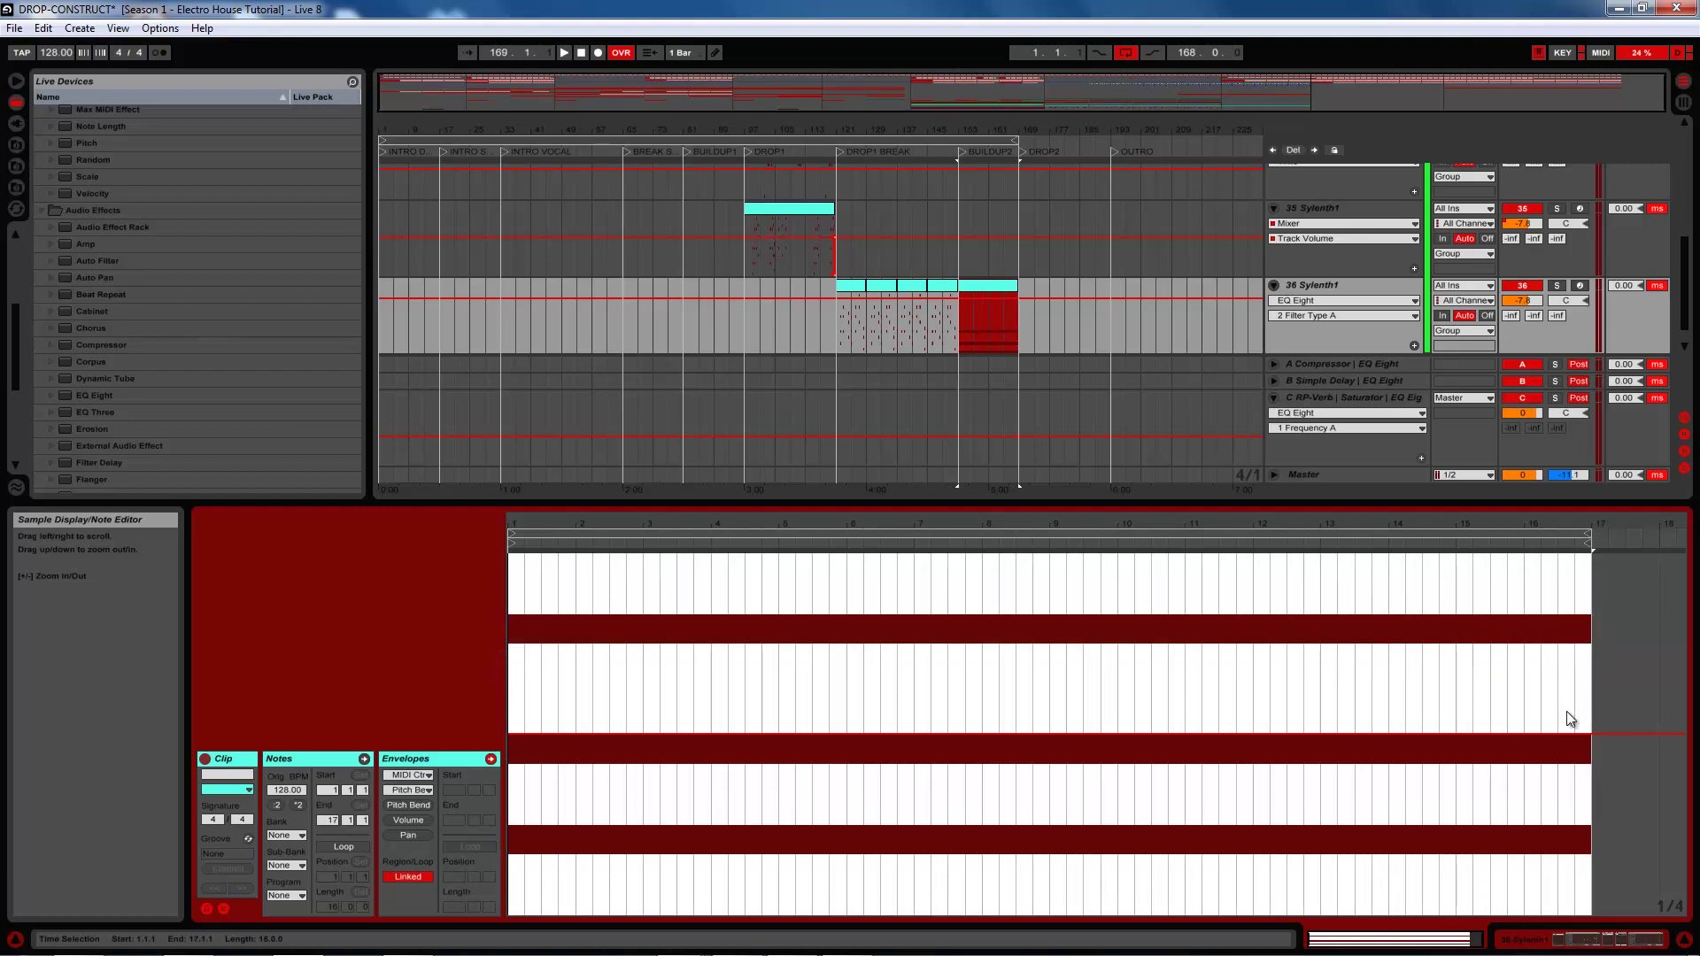
left_click(1559, 735)
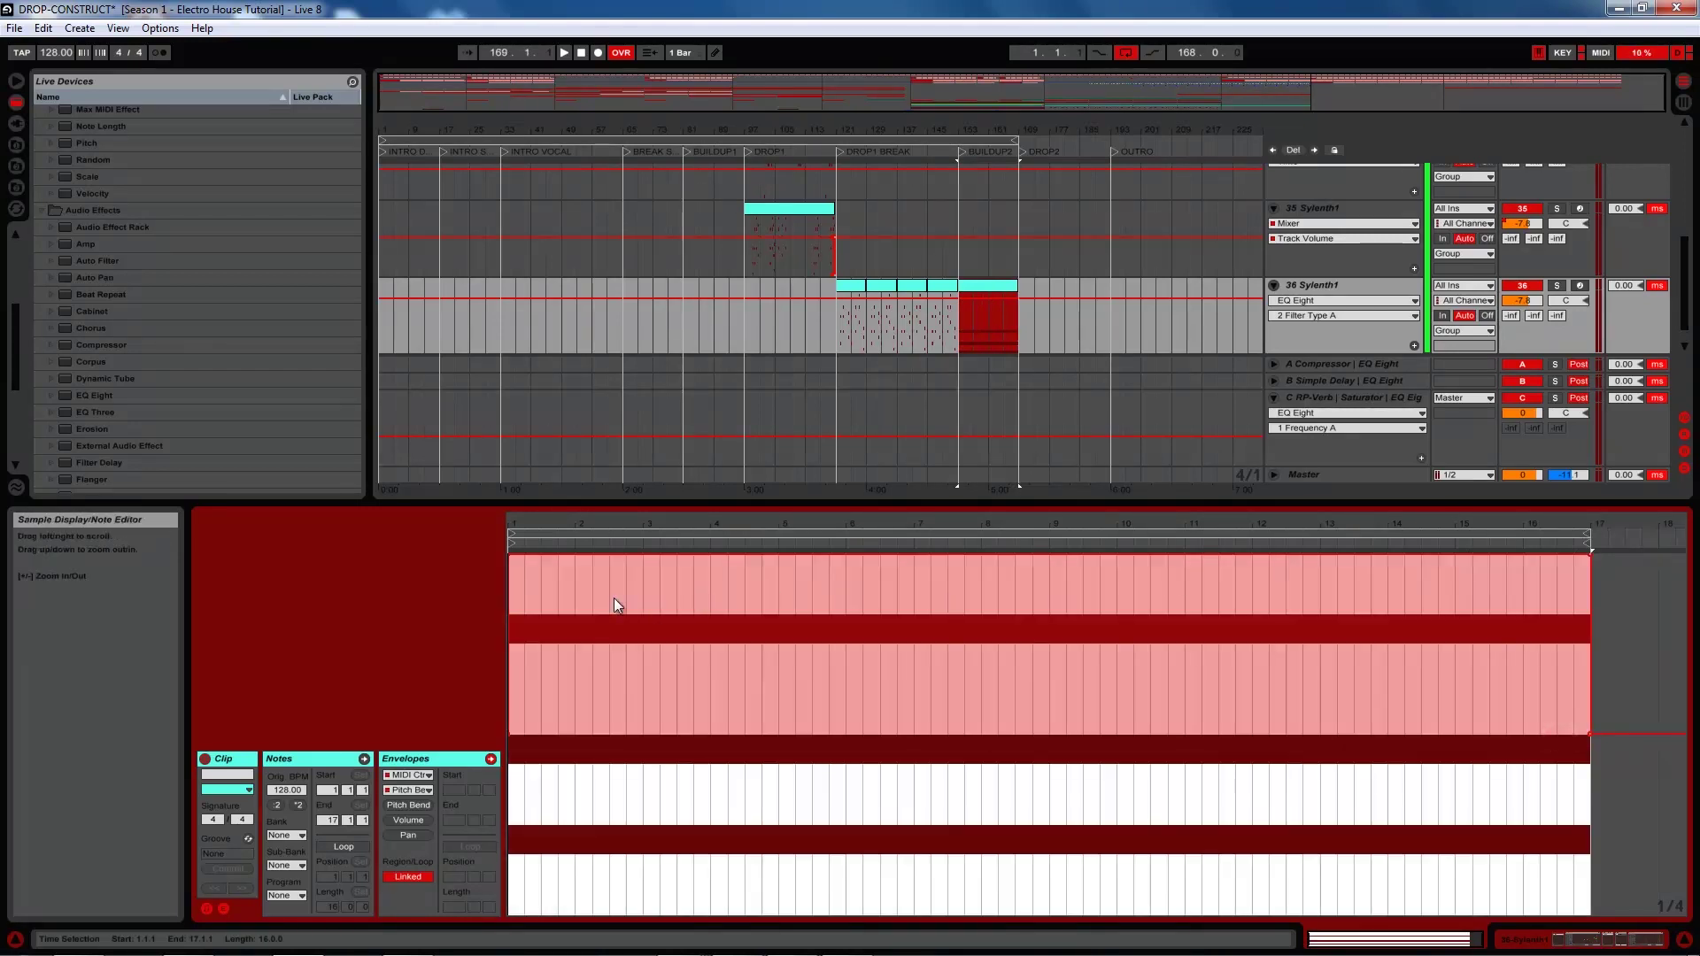
left_click(614, 600)
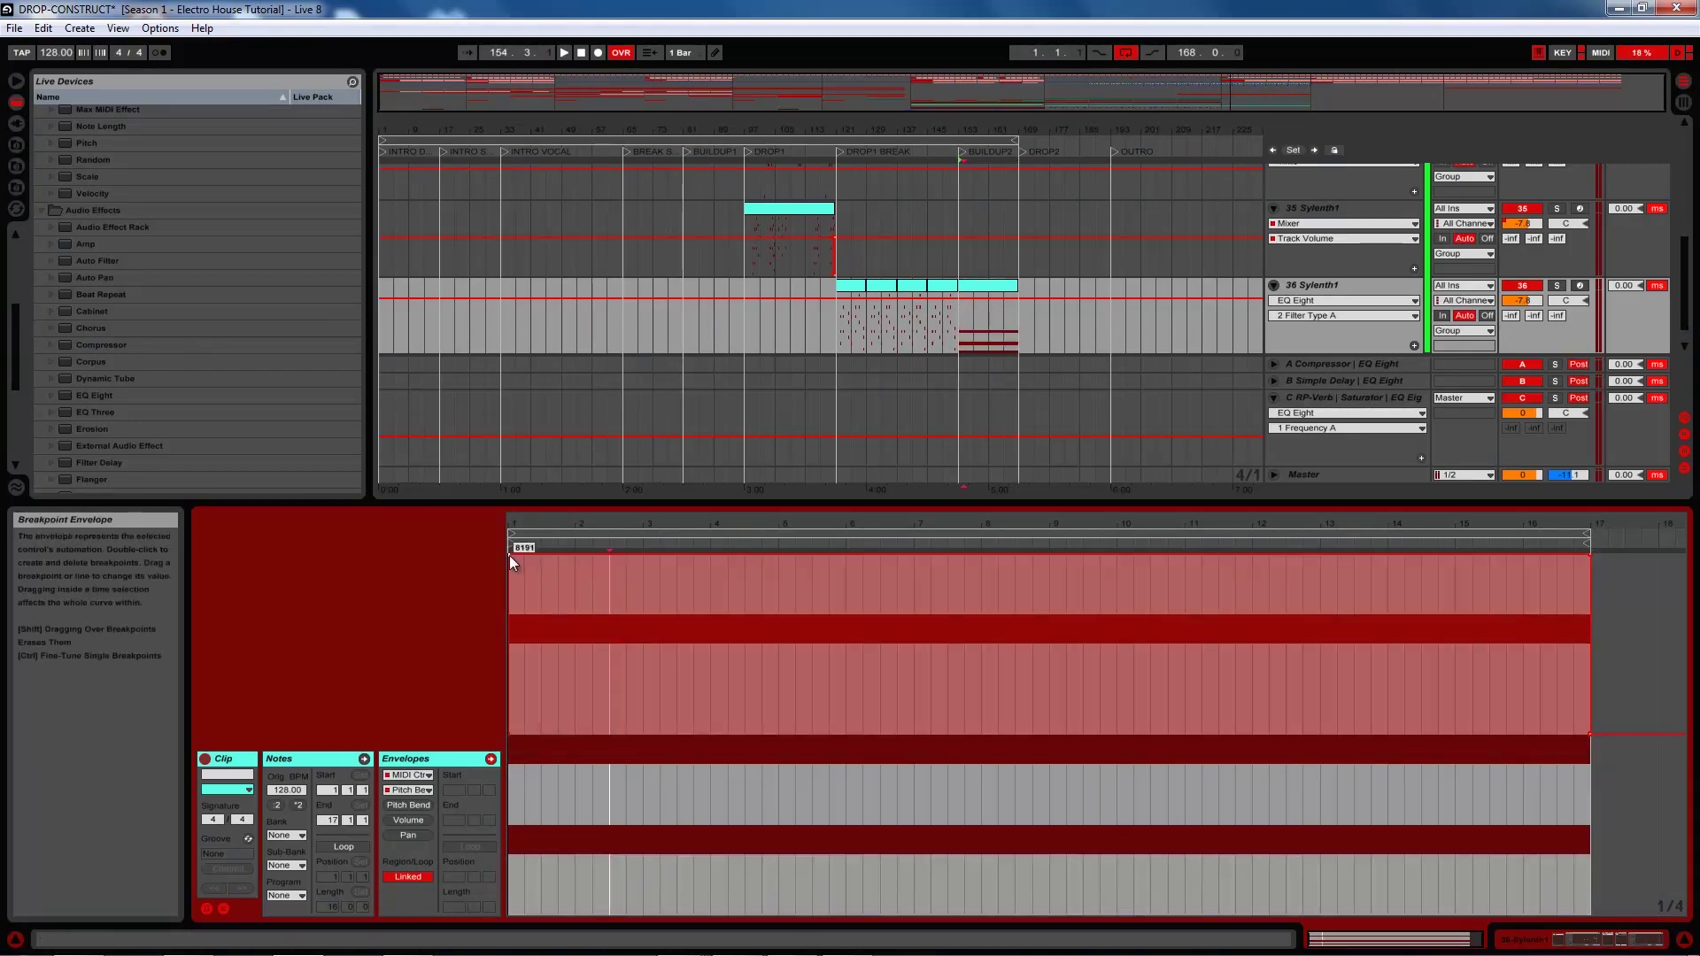
left_click(508, 555)
key("space")
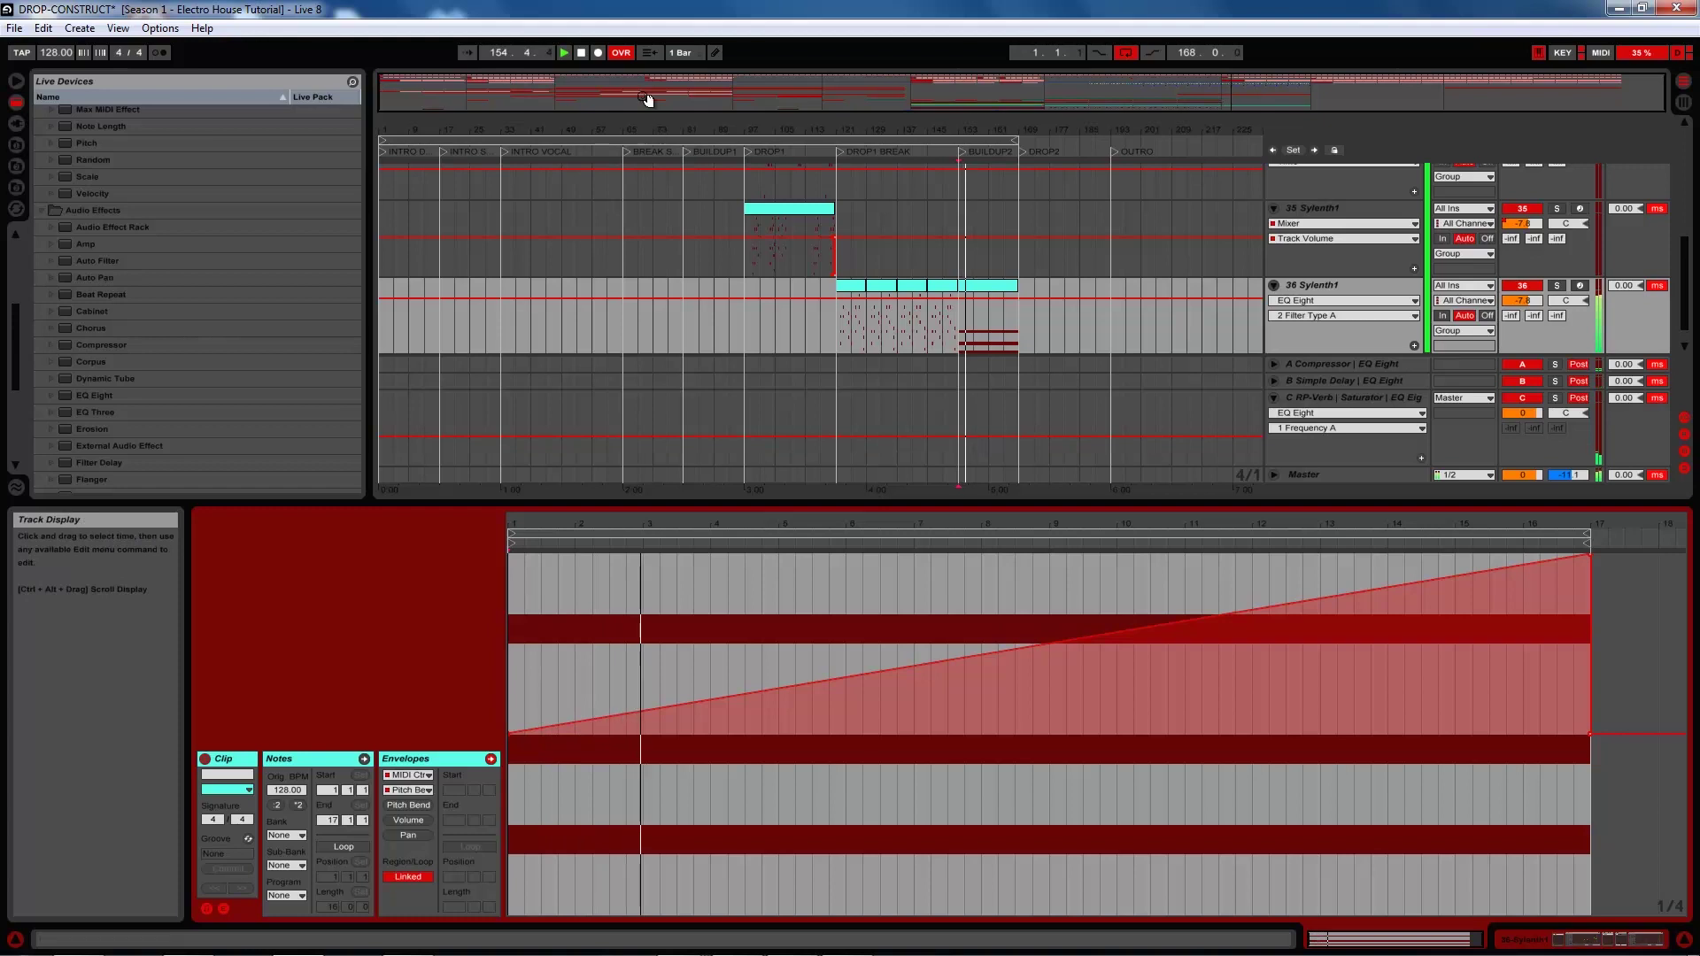
left_click(581, 53)
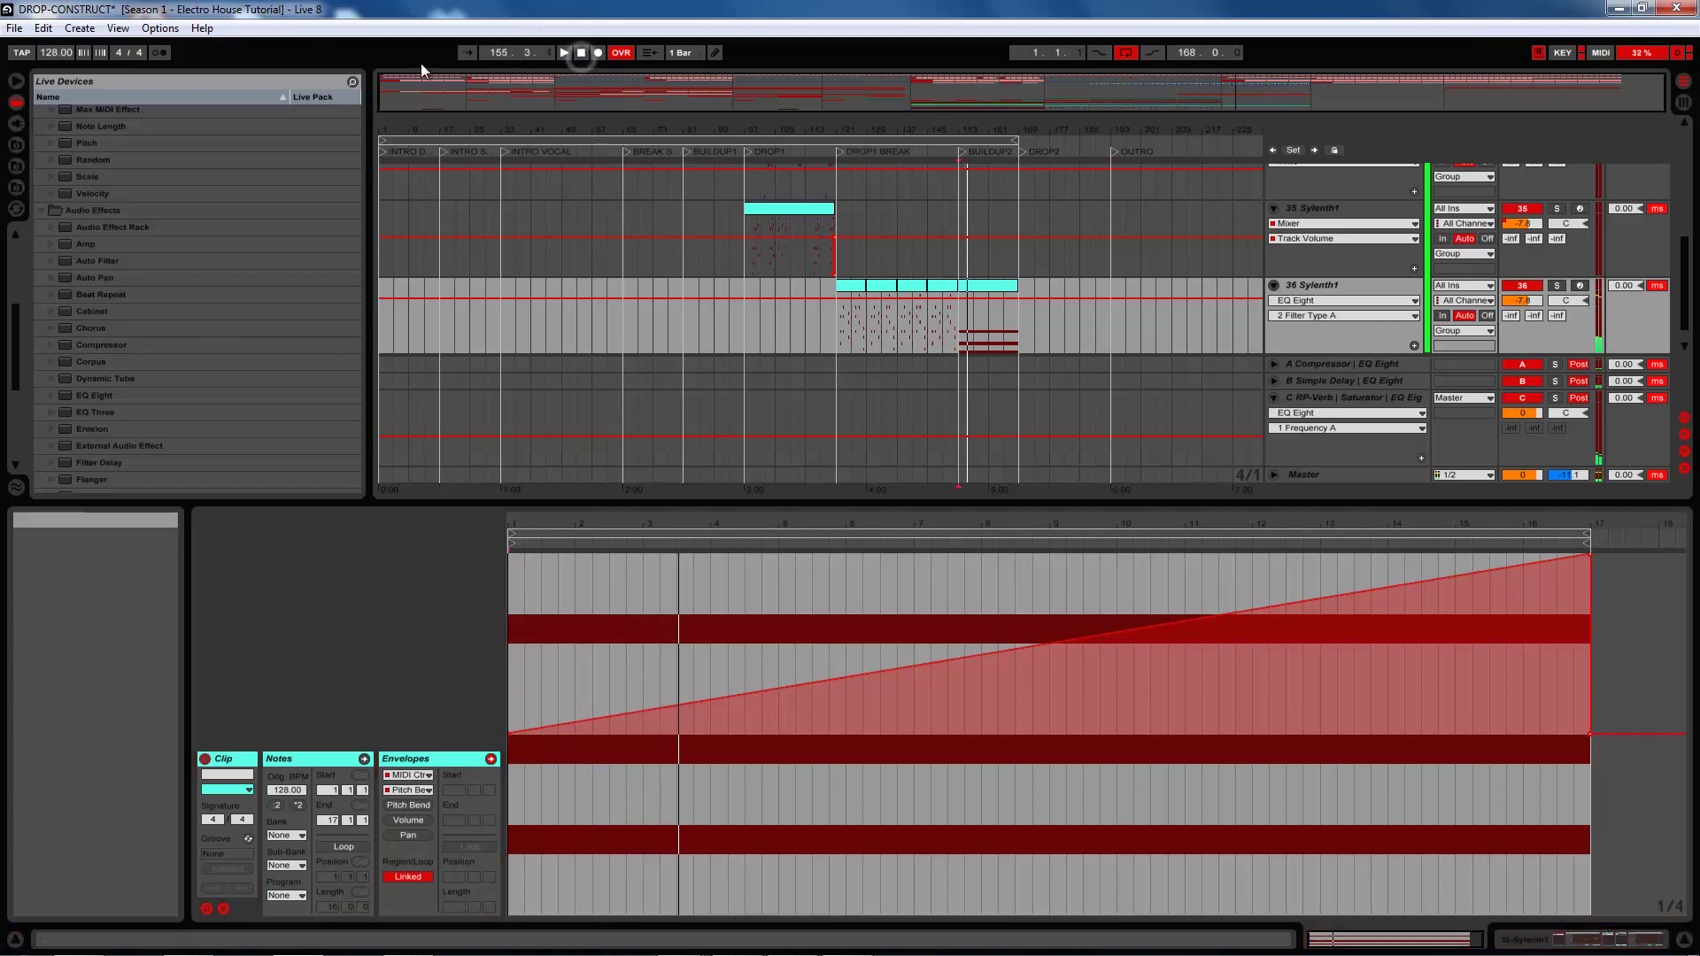
Add an Auto Filter at the end of track 36 Sylenth1's device chain and set its frequency to 19.9 kHz
left_click(81, 258)
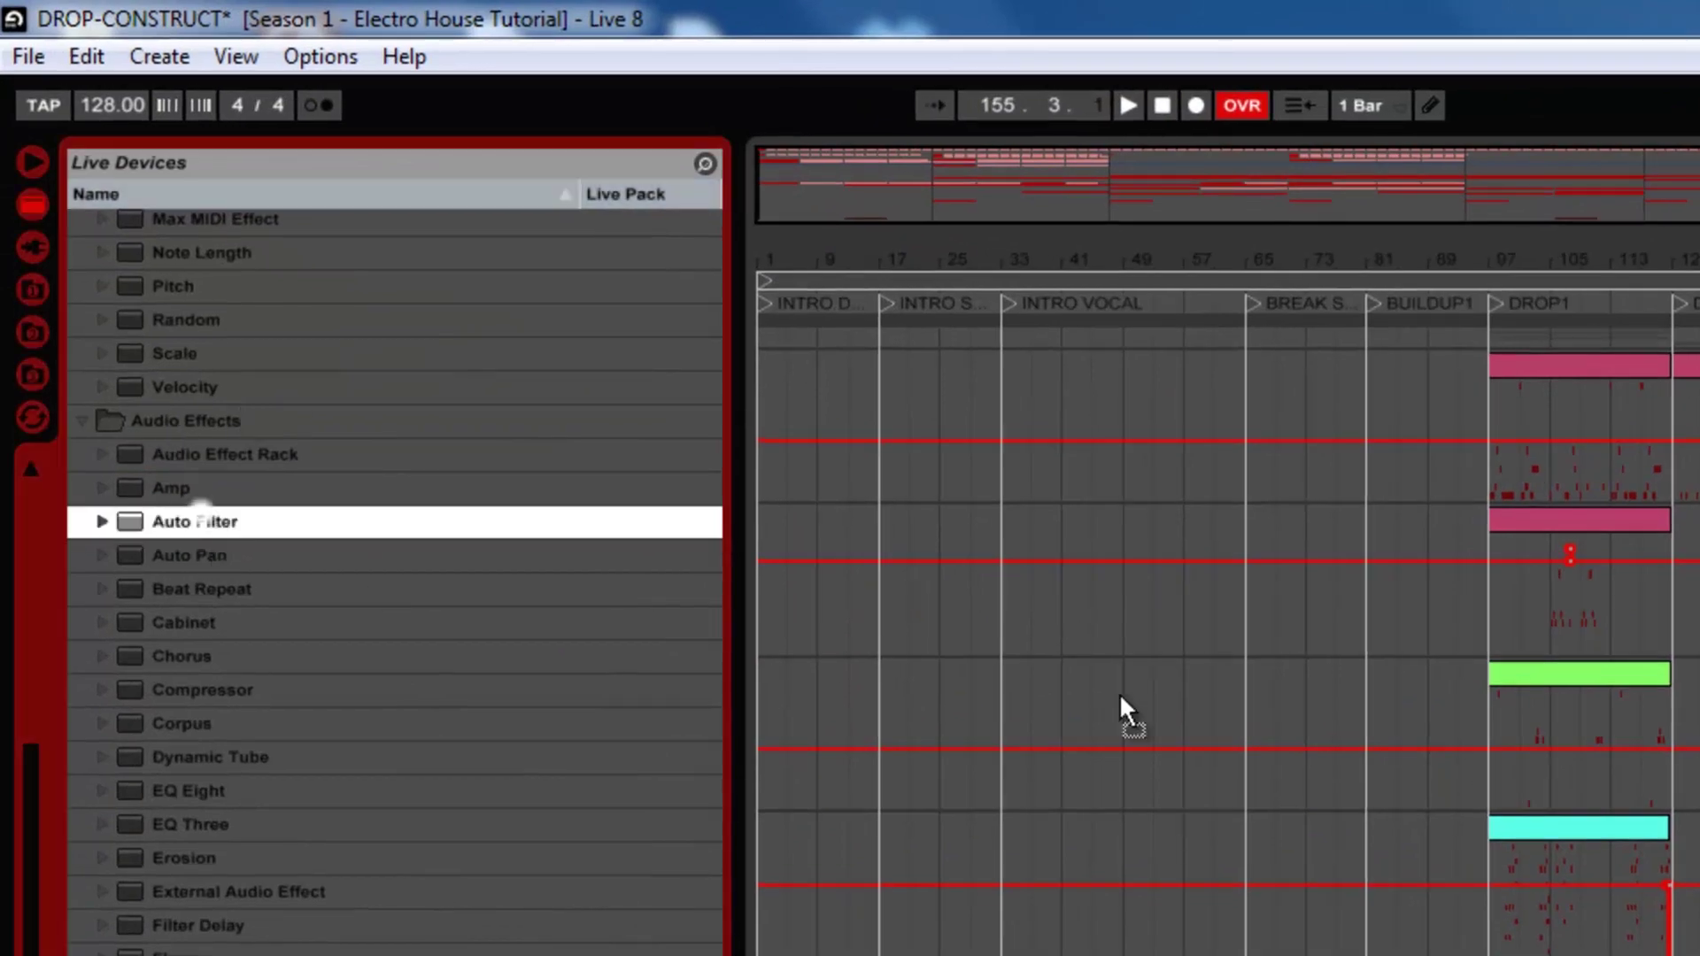
left_click_drag(1120, 708, 1415, 683)
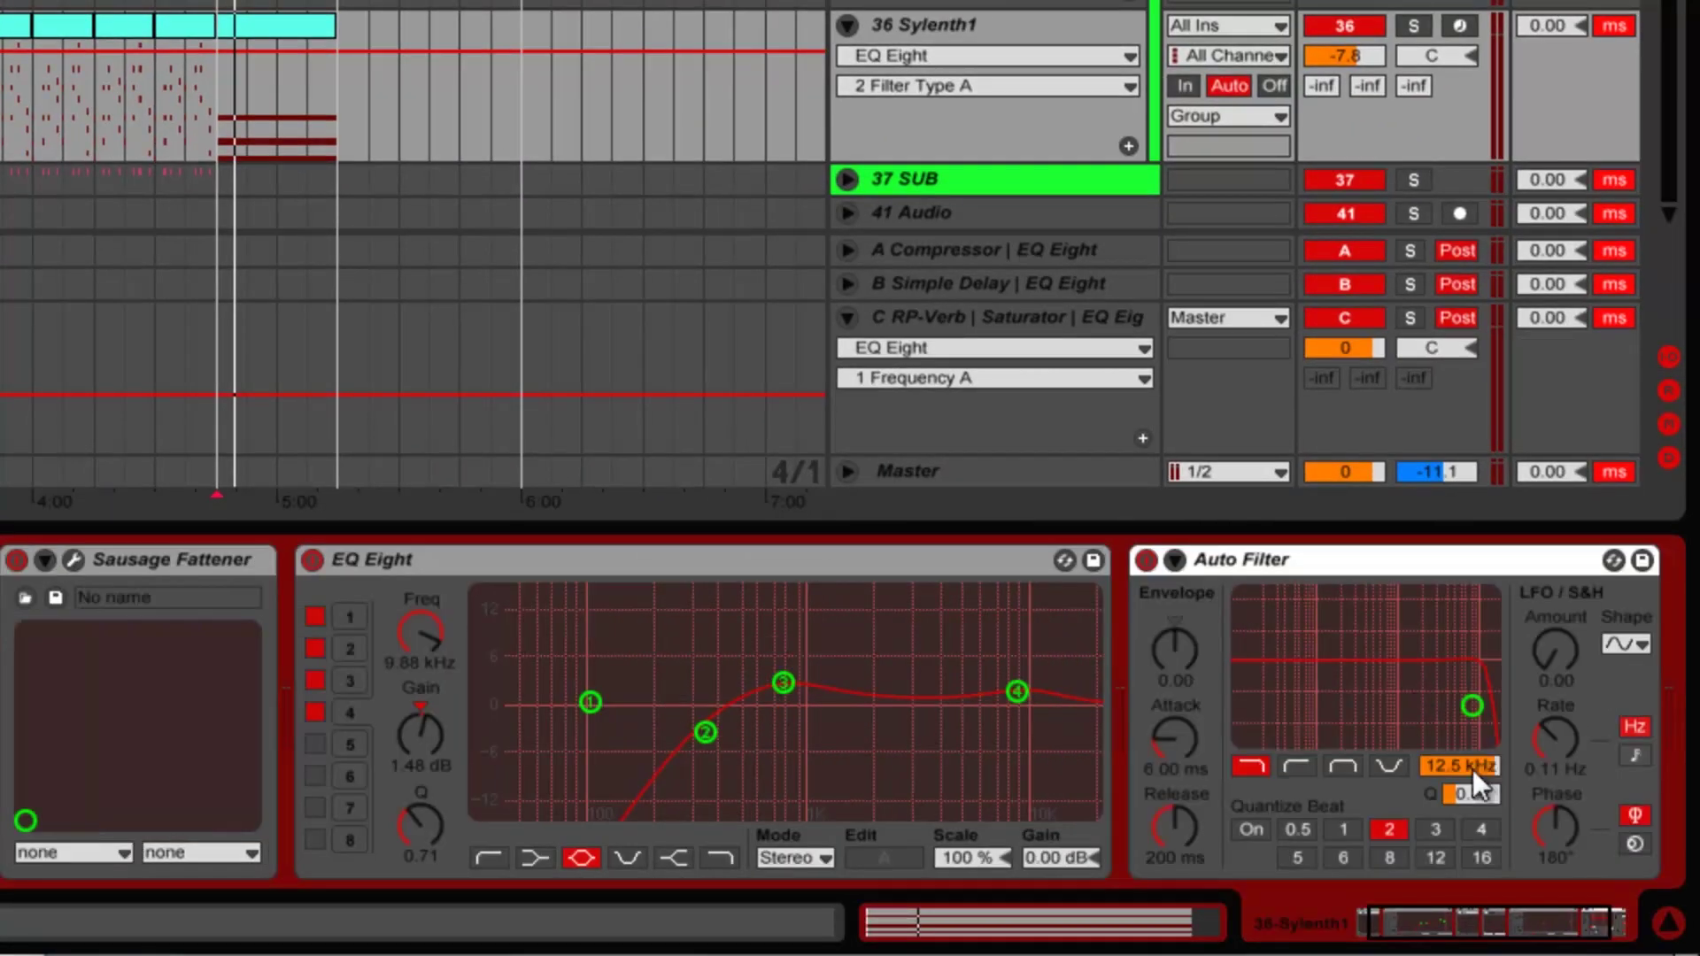
left_click_drag(1473, 768, 1473, 743)
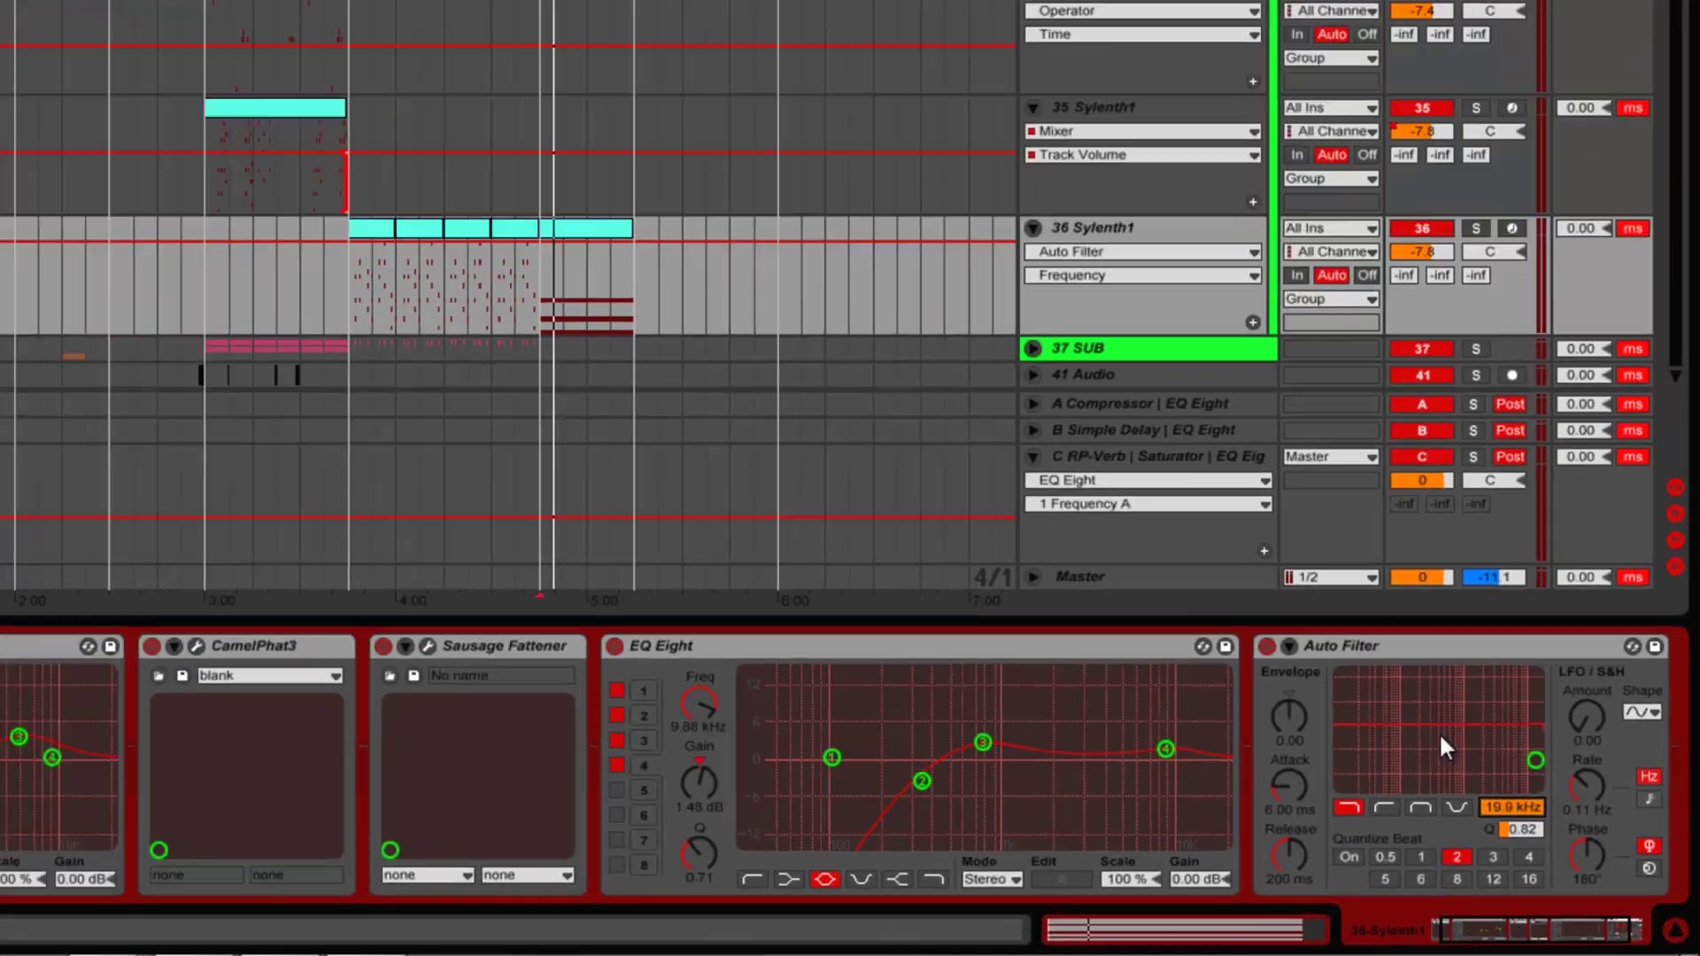
Automate track 36's Auto Filter frequency to rise from 28.7 Hz at bar 153 to 19.9 kHz at bar 169
left_click_drag(963, 524, 957, 559)
left_click(1017, 523)
left_click(1018, 556)
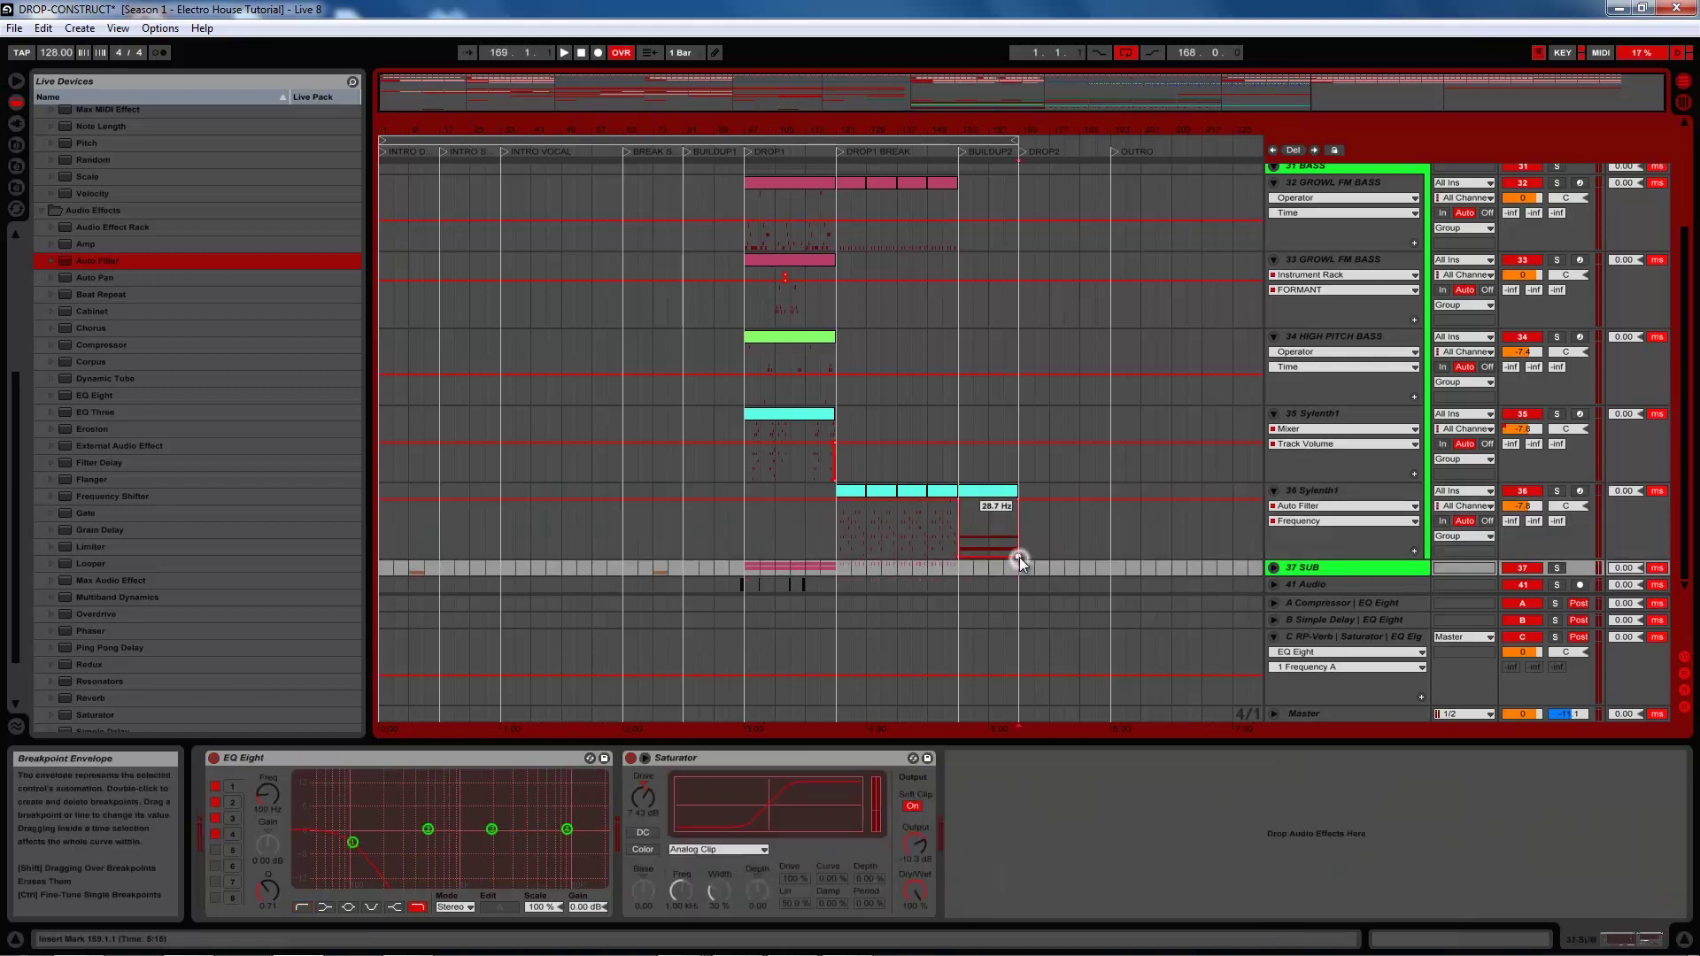
left_click(965, 521)
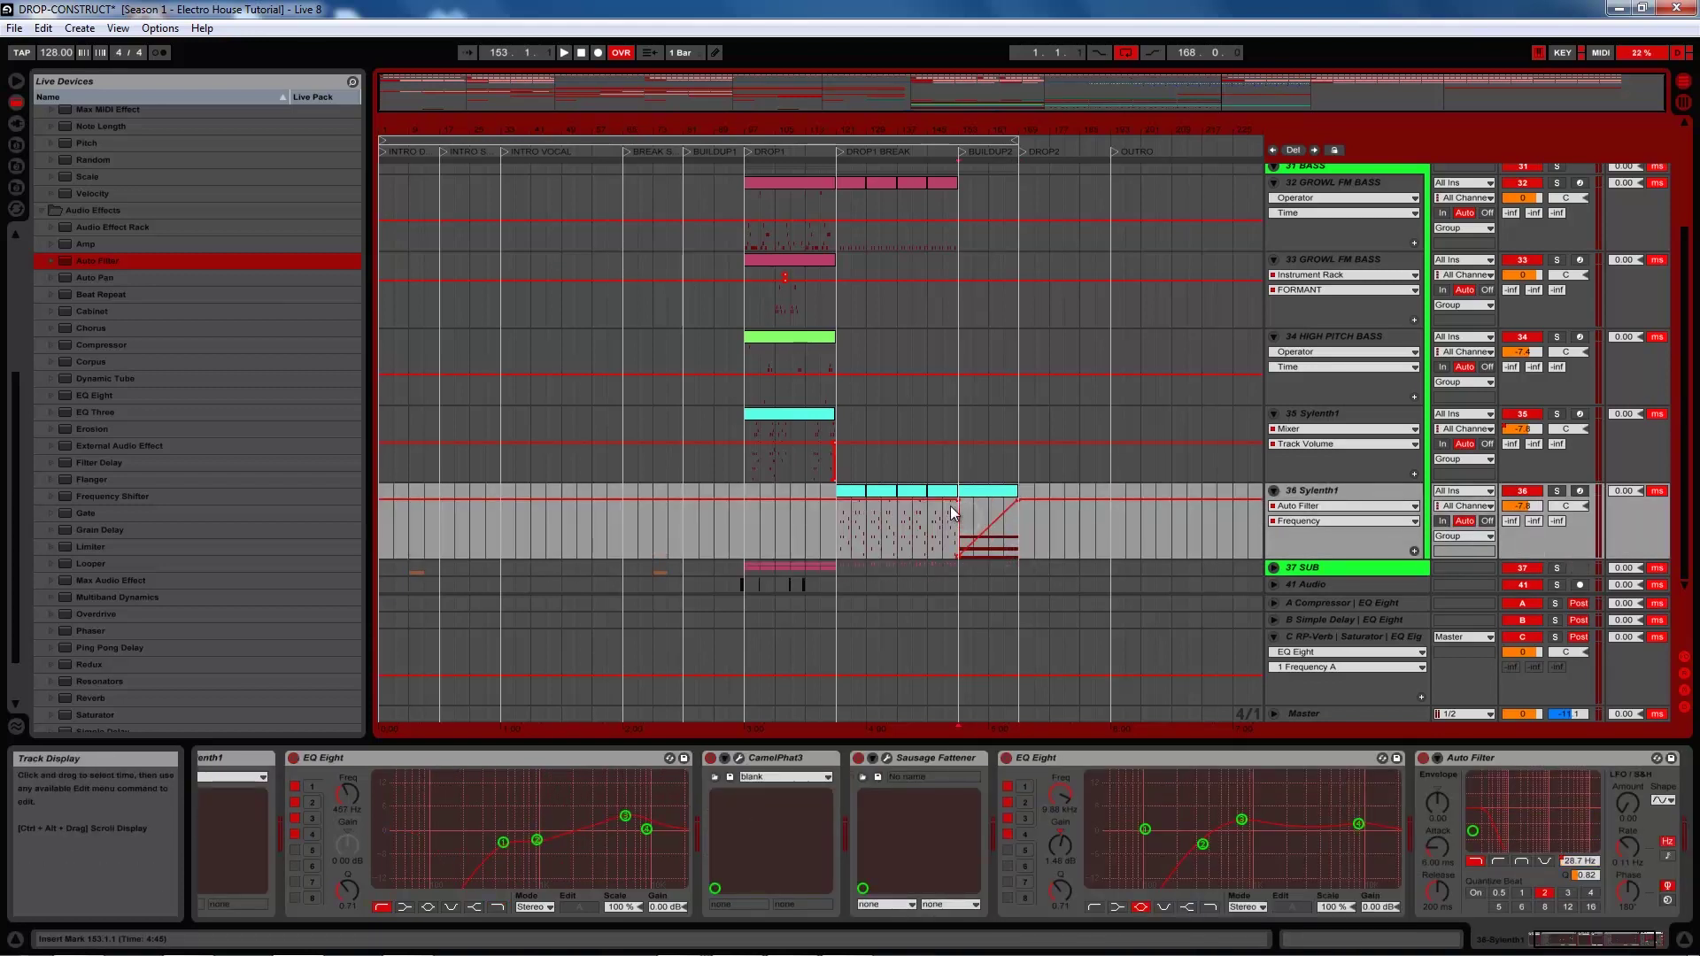
Try a downward filter sweep from 19.9 kHz over the second half of DROP1 BREAK and audition it
left_click_drag(958, 500, 897, 501)
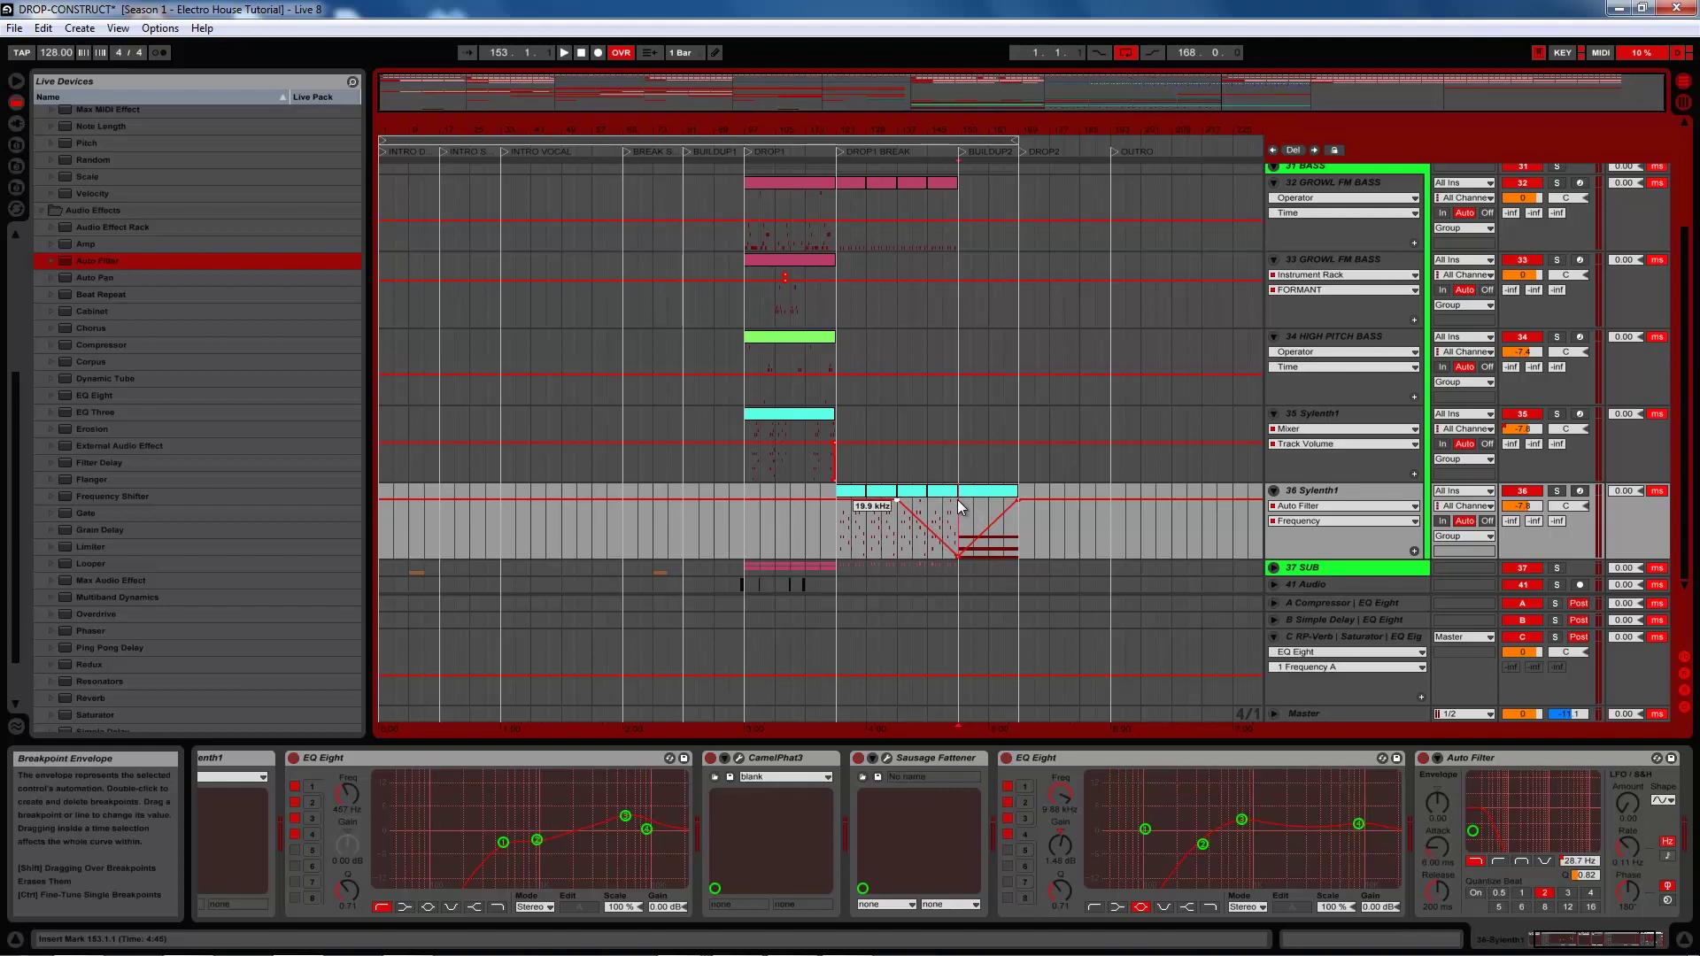
left_click(902, 524)
key("space")
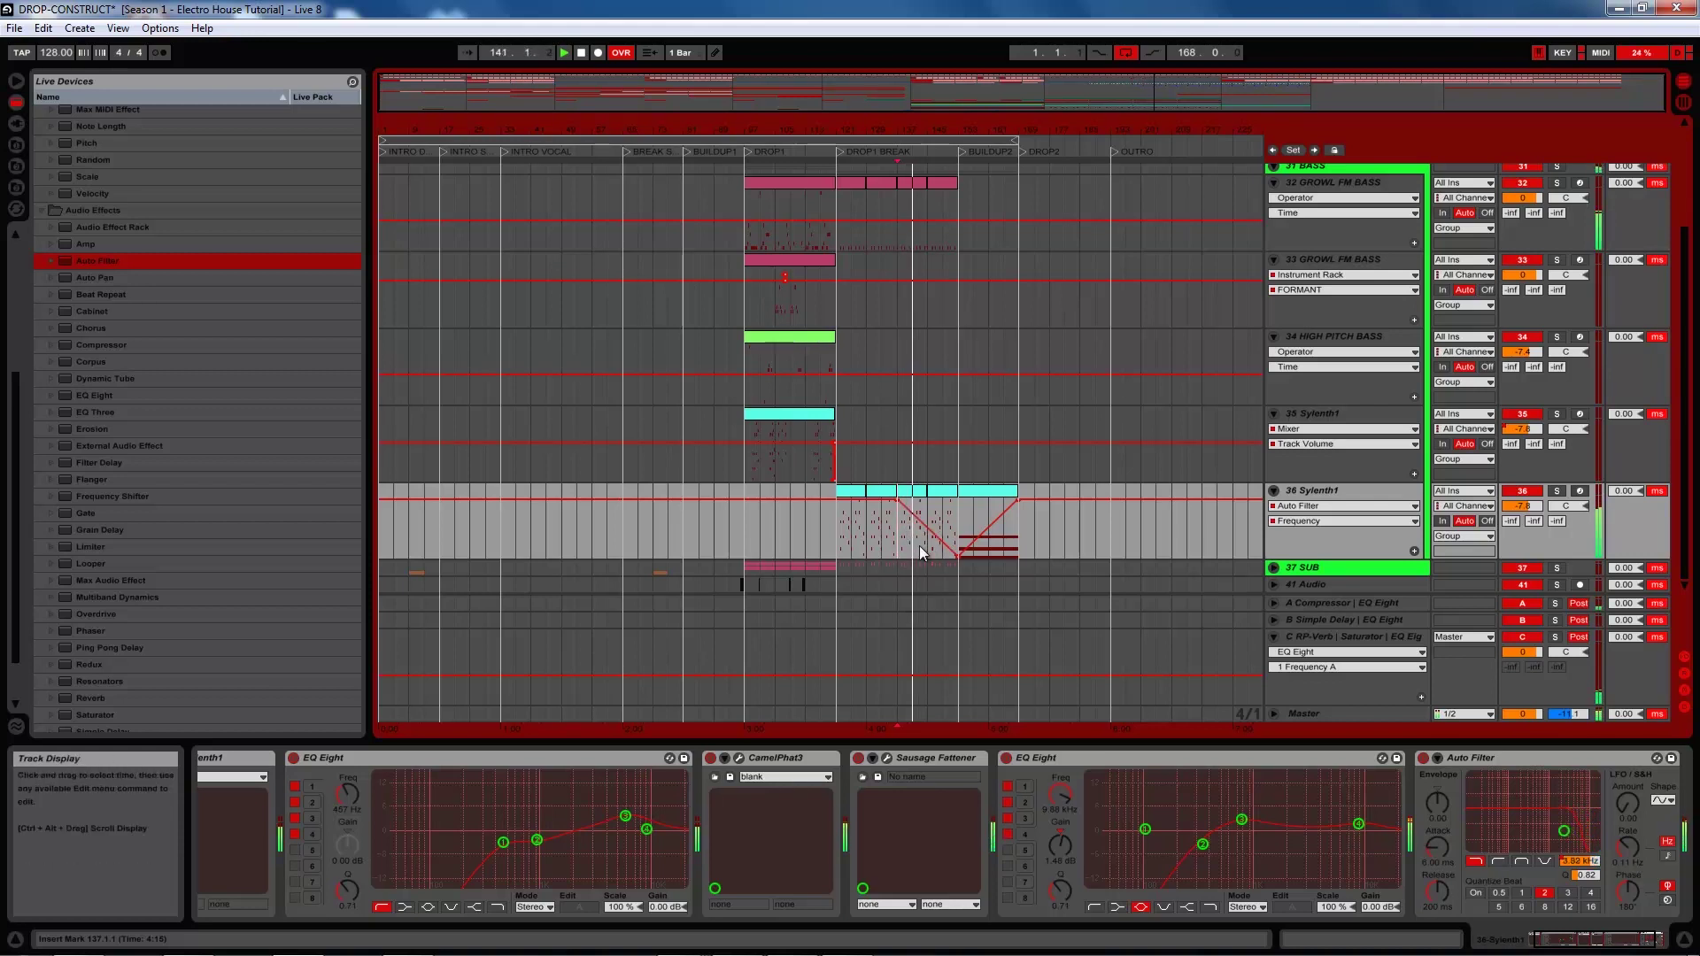
mouse_move(958, 556)
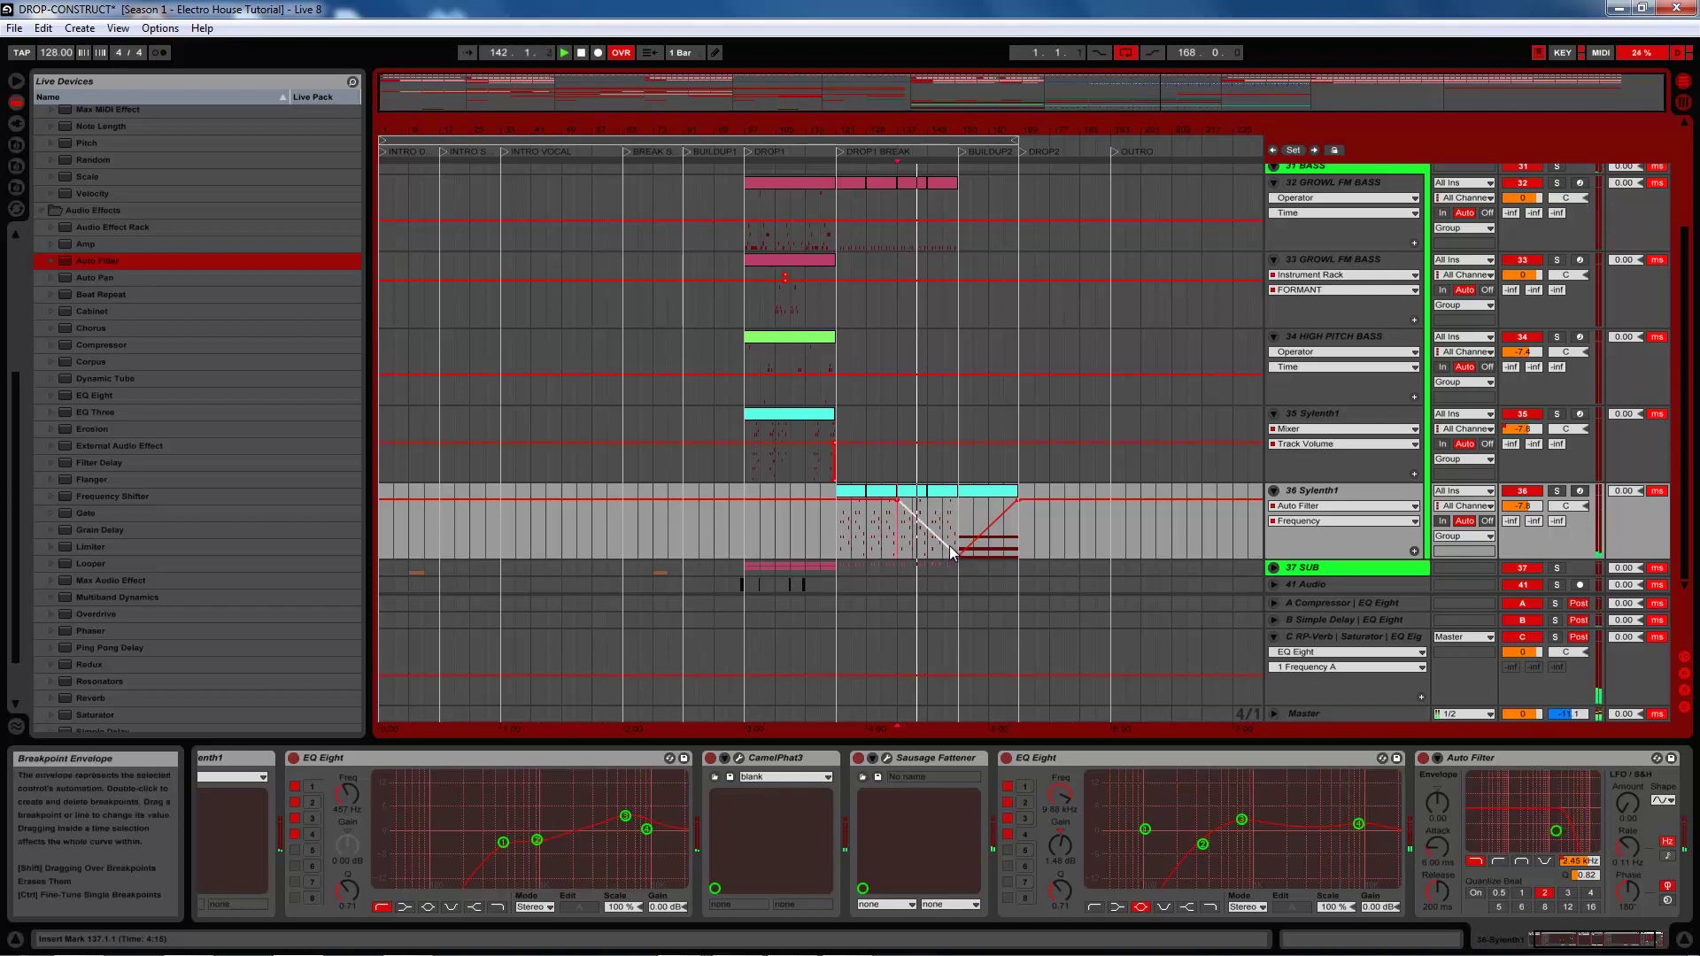
left_click_drag(945, 552, 959, 512)
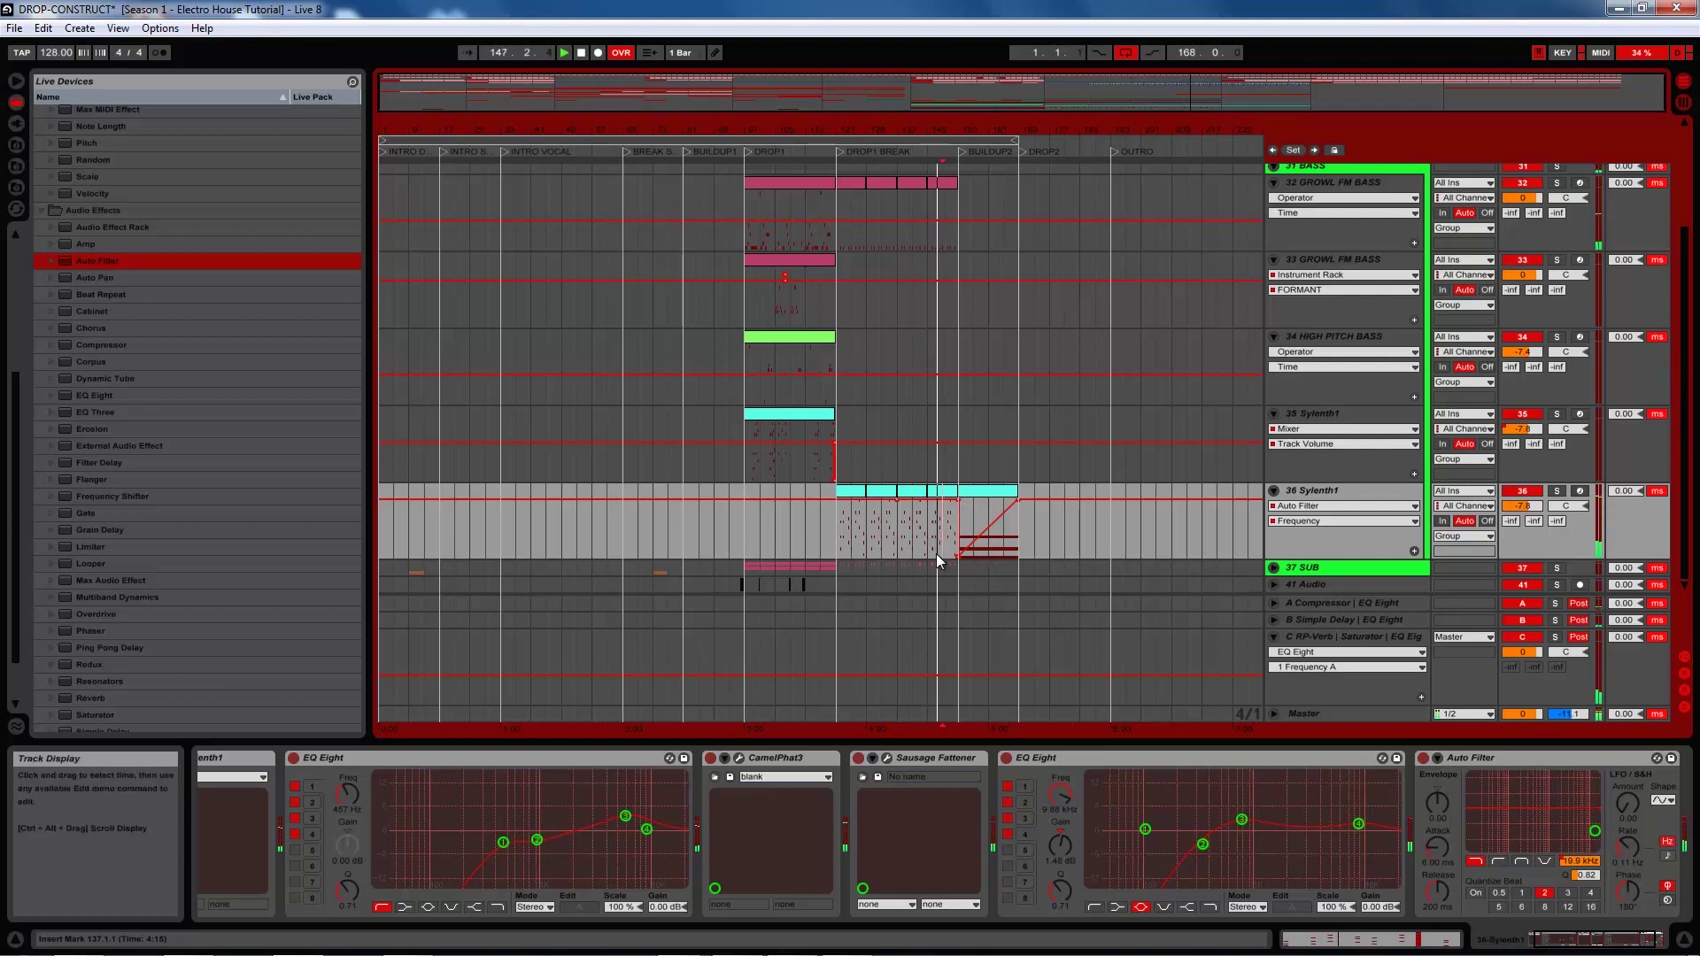
Play through BUILDUP2 to check the rising filter and pitch sweep against the other tracks
mouse_move(959, 501)
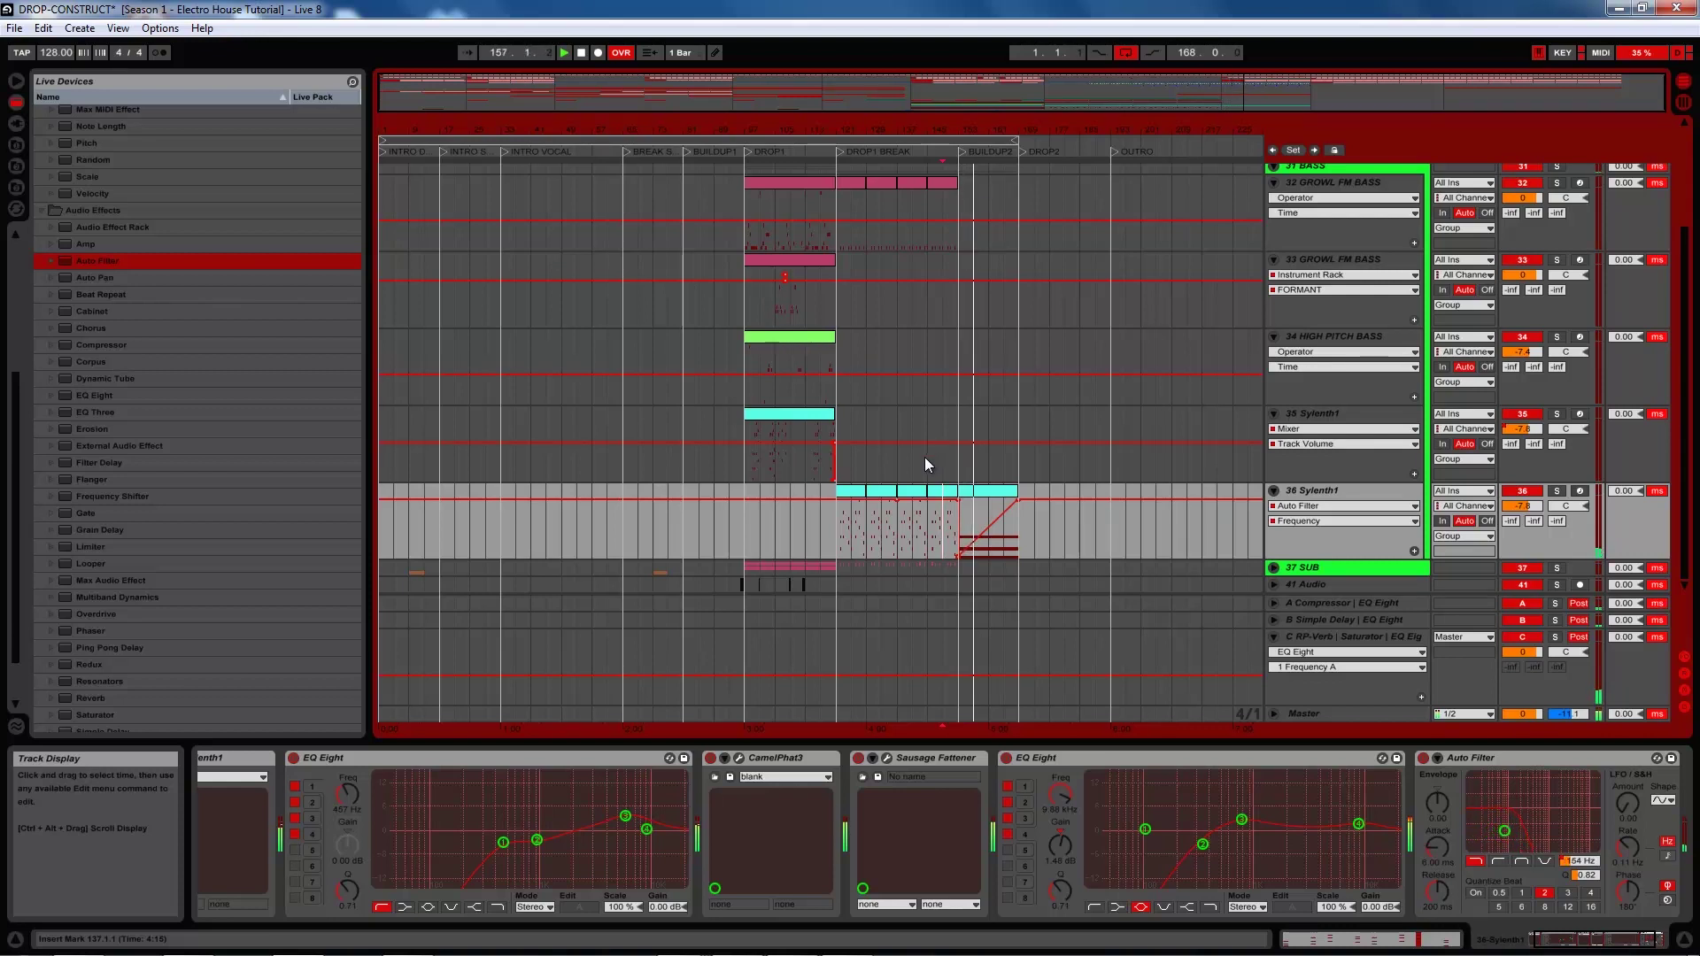
left_click_drag(1006, 131, 1006, 133)
scroll(1037, 323, "up", 5)
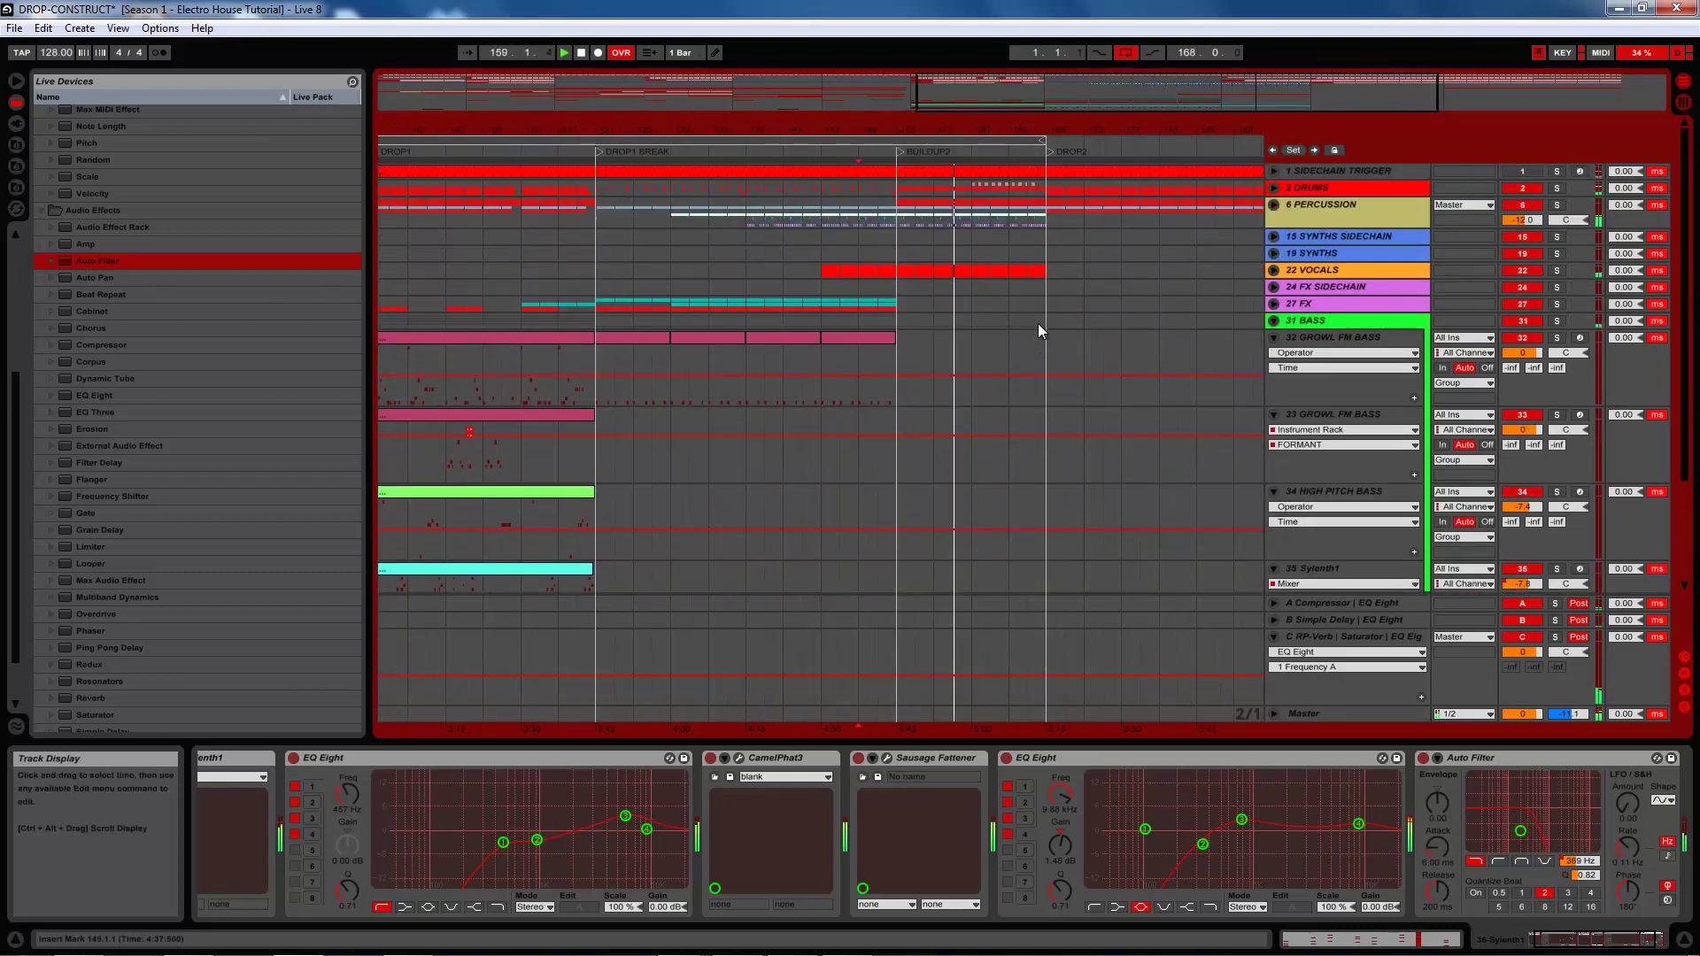
scroll(1036, 329, "down", 5)
scroll(1035, 331, "up", 5)
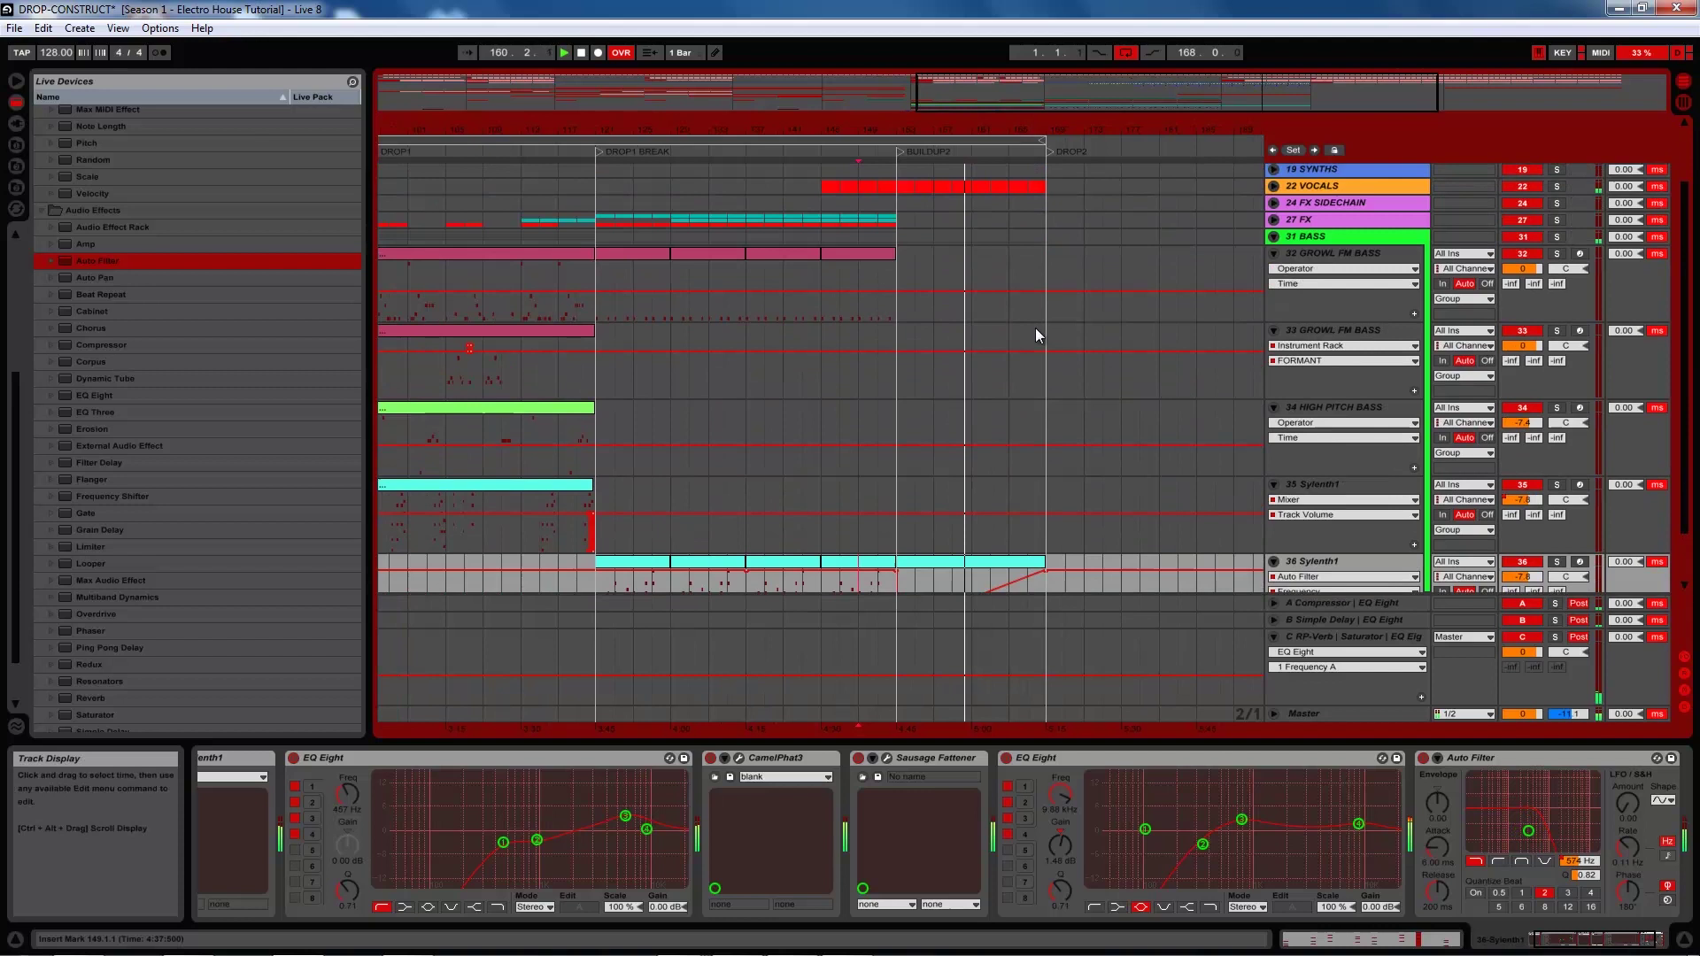
scroll(1038, 334, "down", 4)
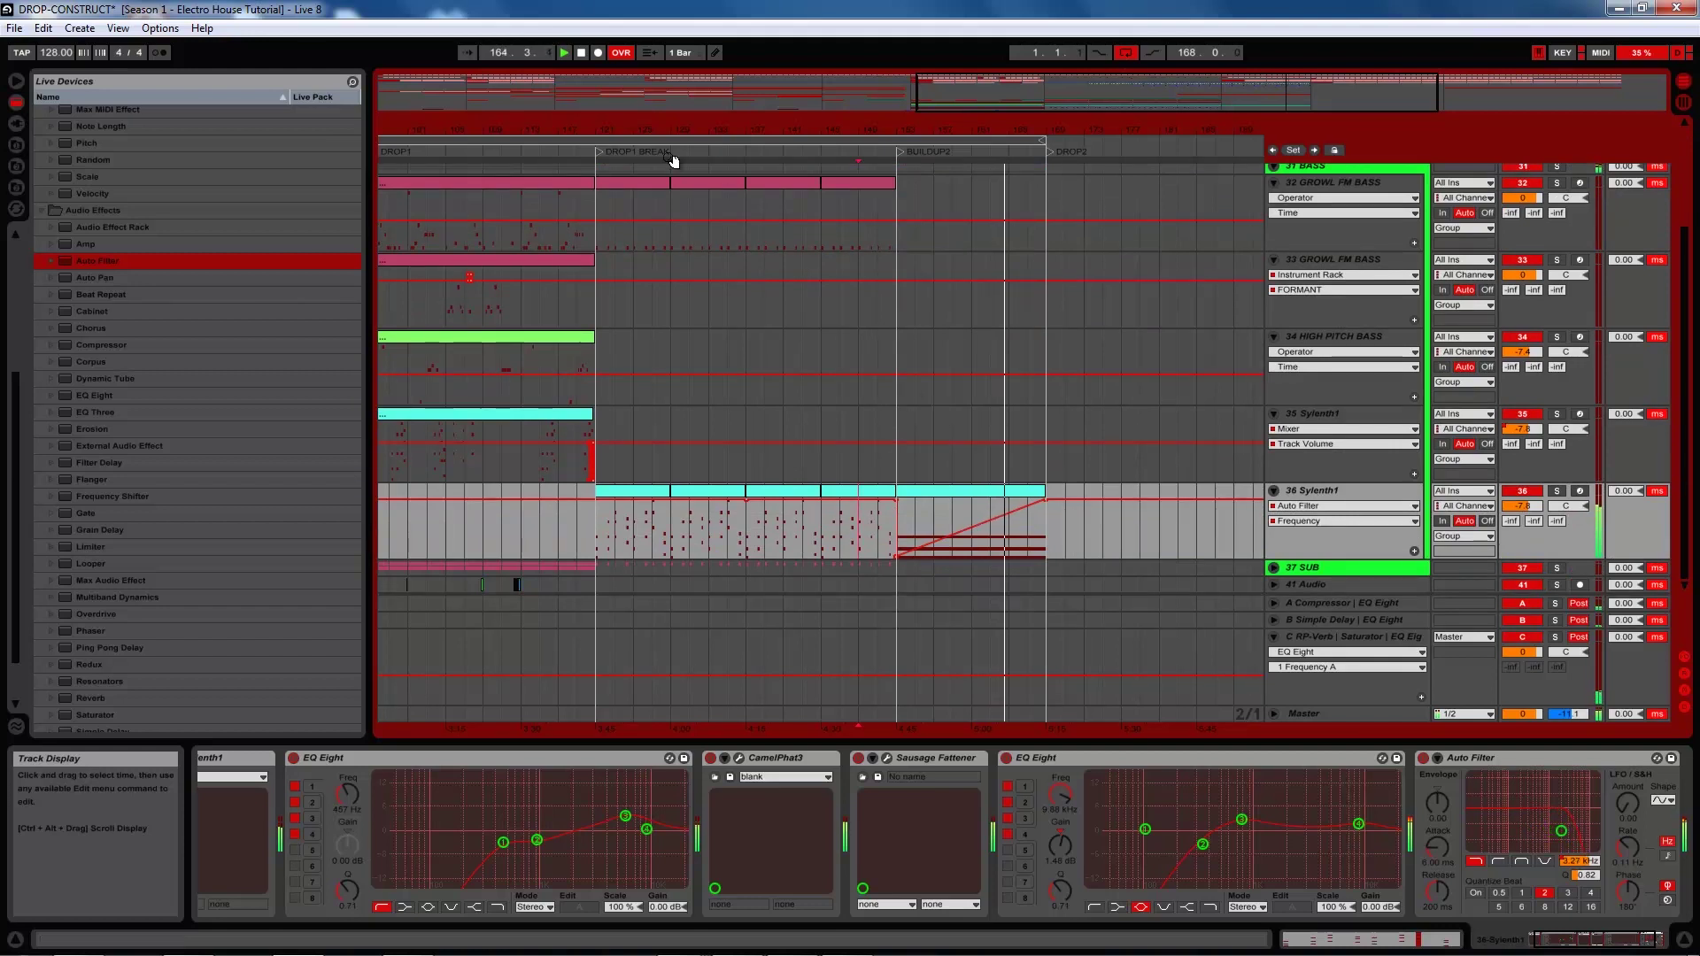
left_click(581, 53)
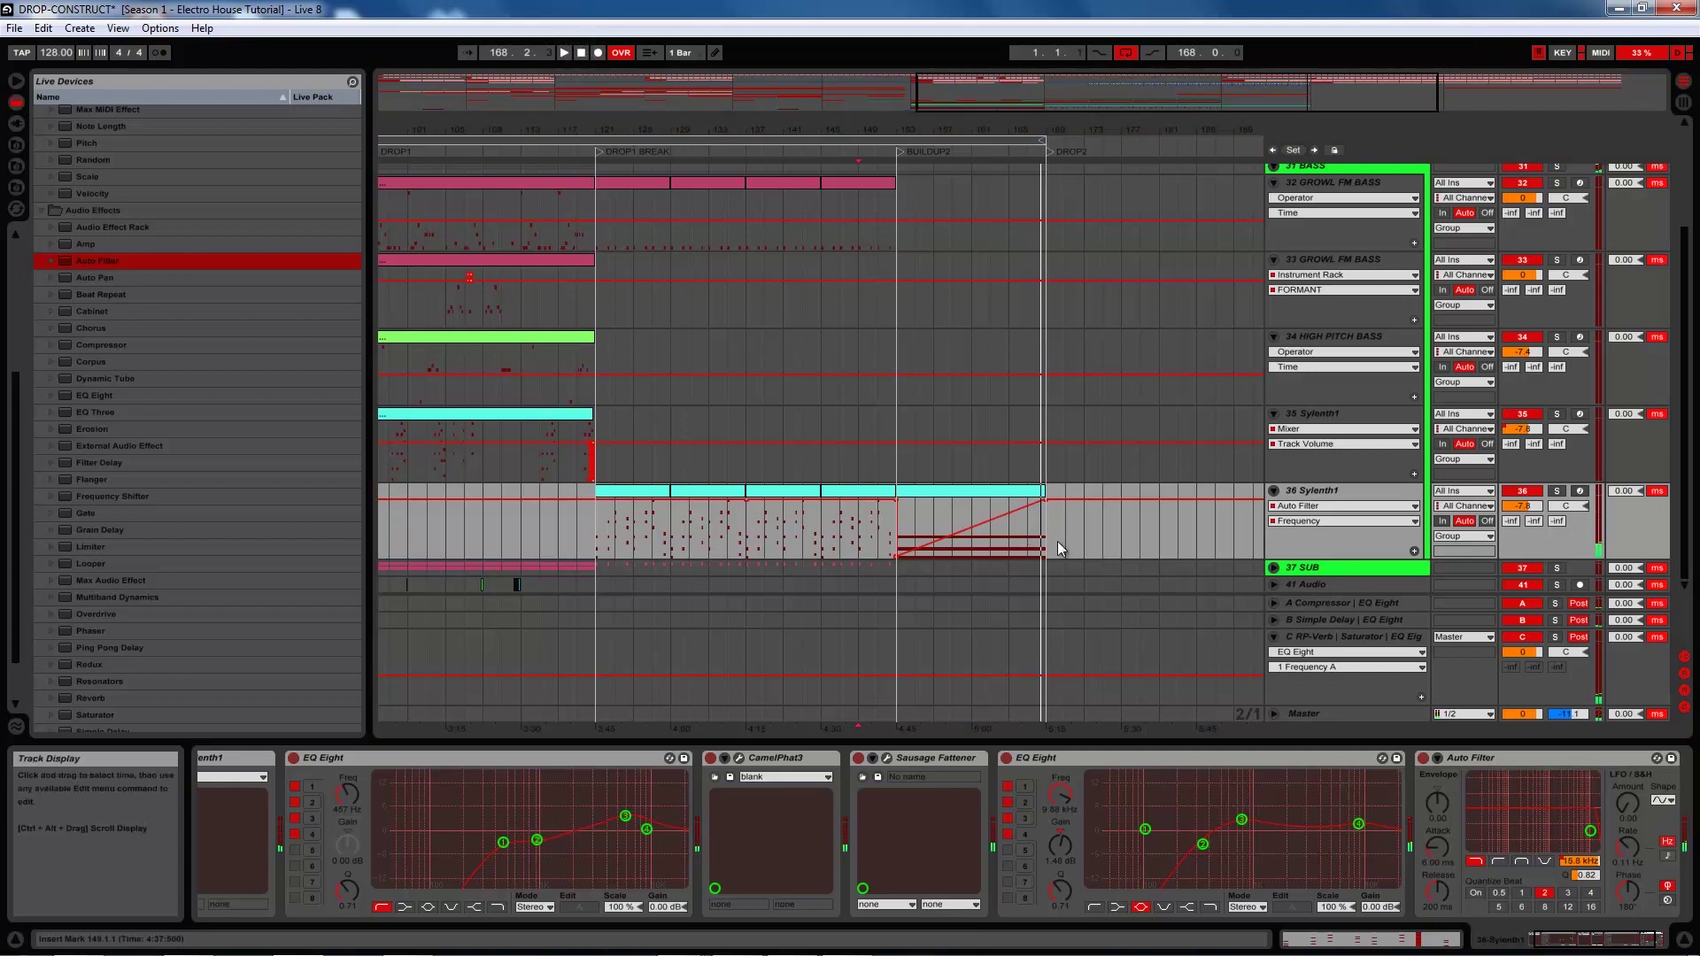
Shorten the BUILDUP2 chord clip on track 36 to end at bar 168, one bar before DROP2
left_click_drag(1033, 127, 1033, 164)
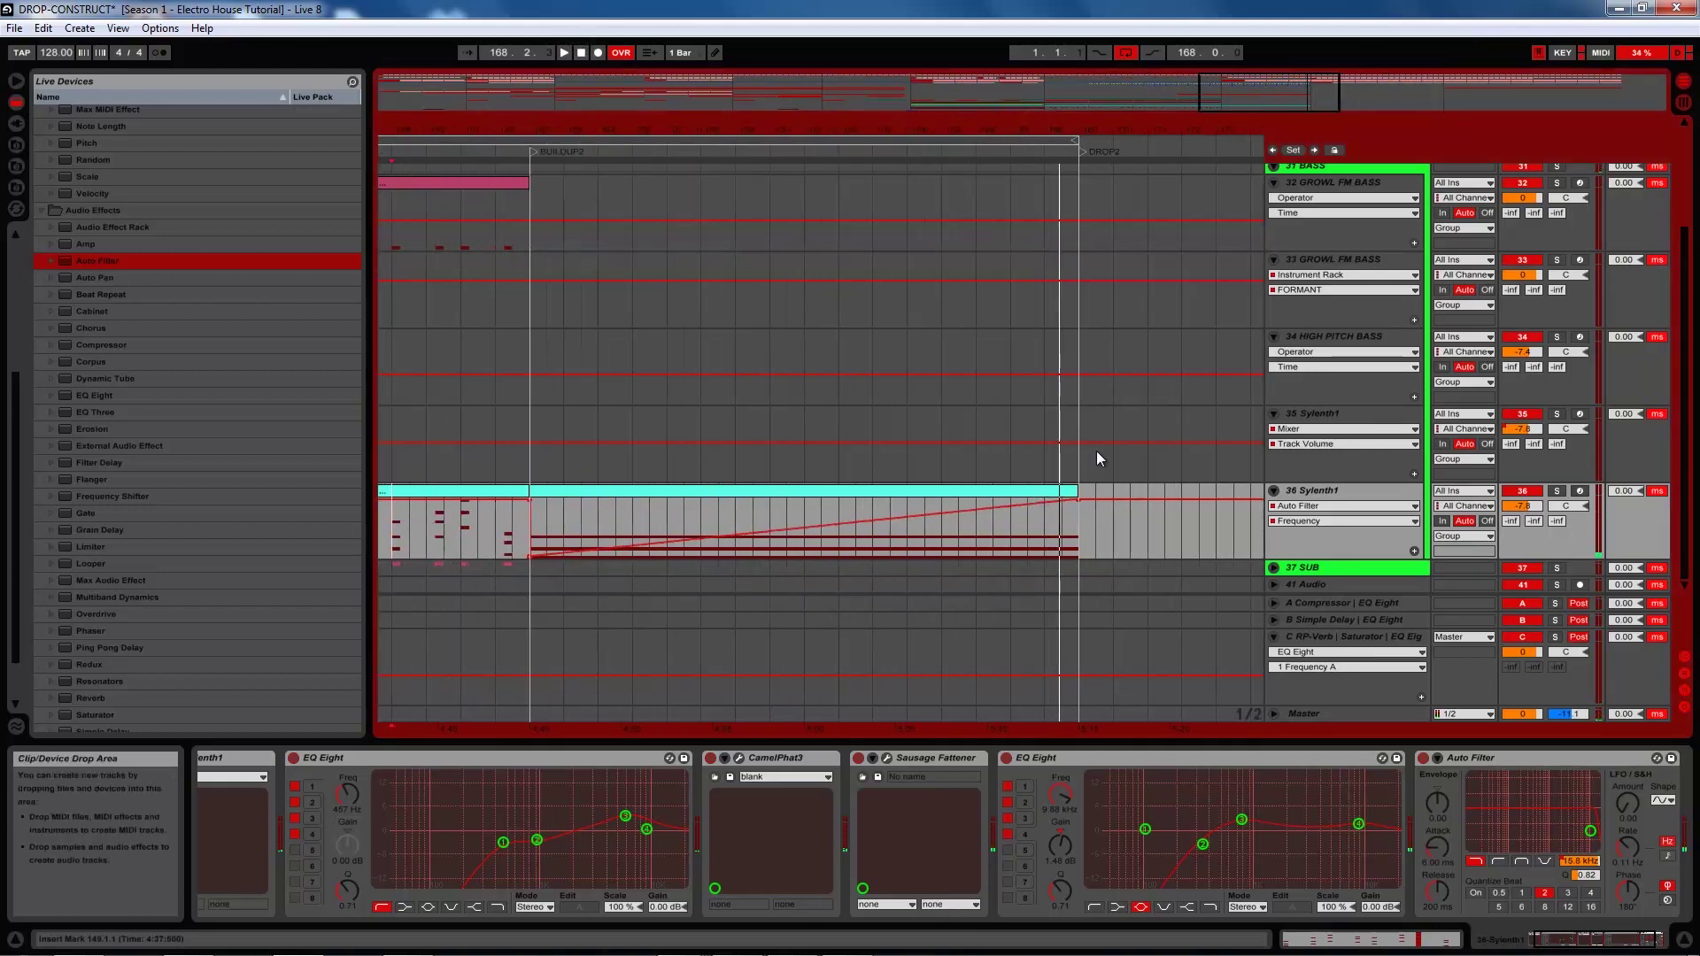
left_click_drag(1074, 493, 1045, 493)
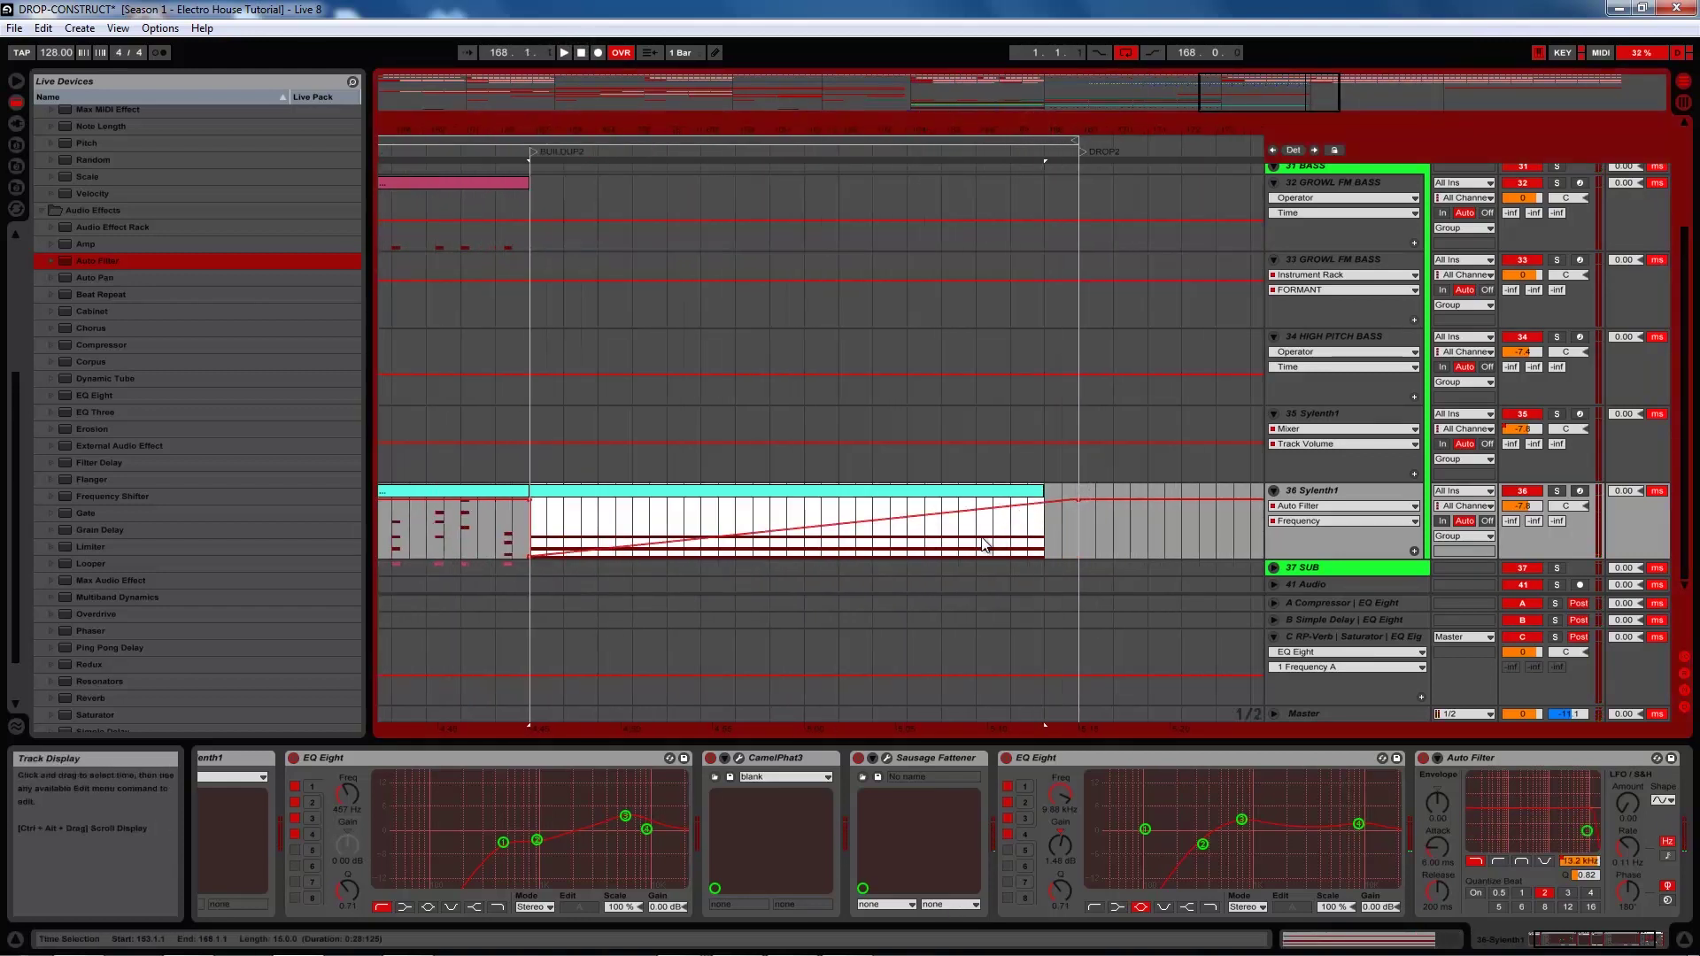
left_click(539, 523)
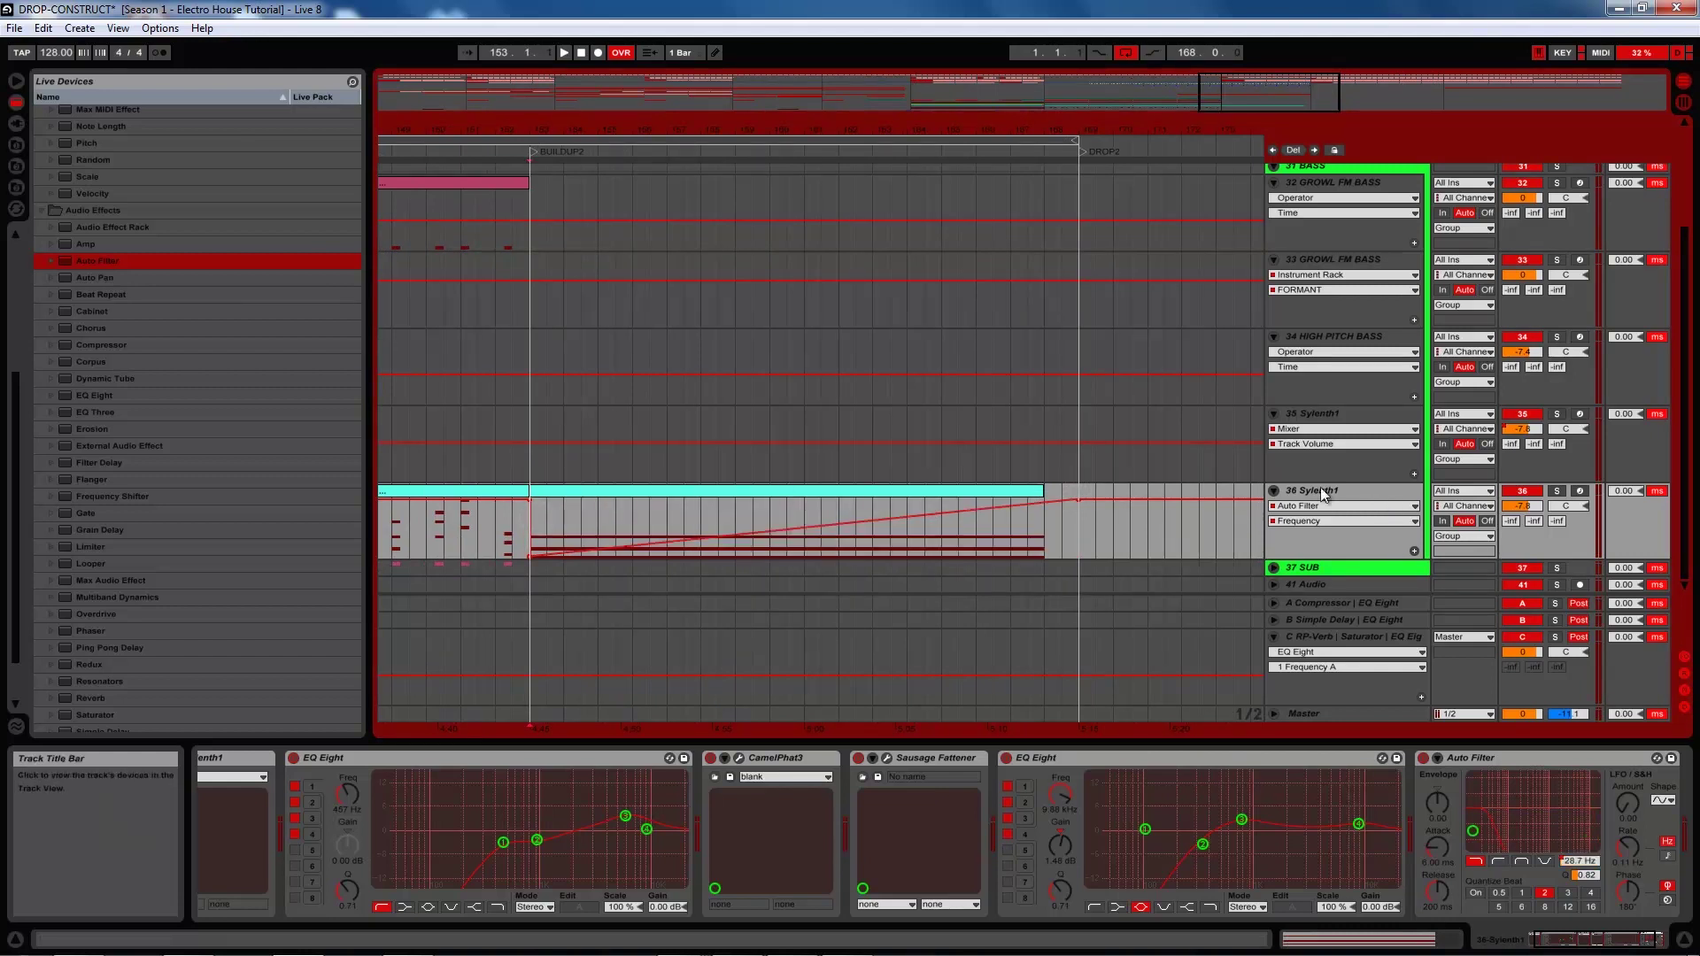
Duplicate the Sylenth1 track 36 together with its DROP1 BREAK and BUILDUP2 clips and automation
left_click_drag(656, 125, 664, 121)
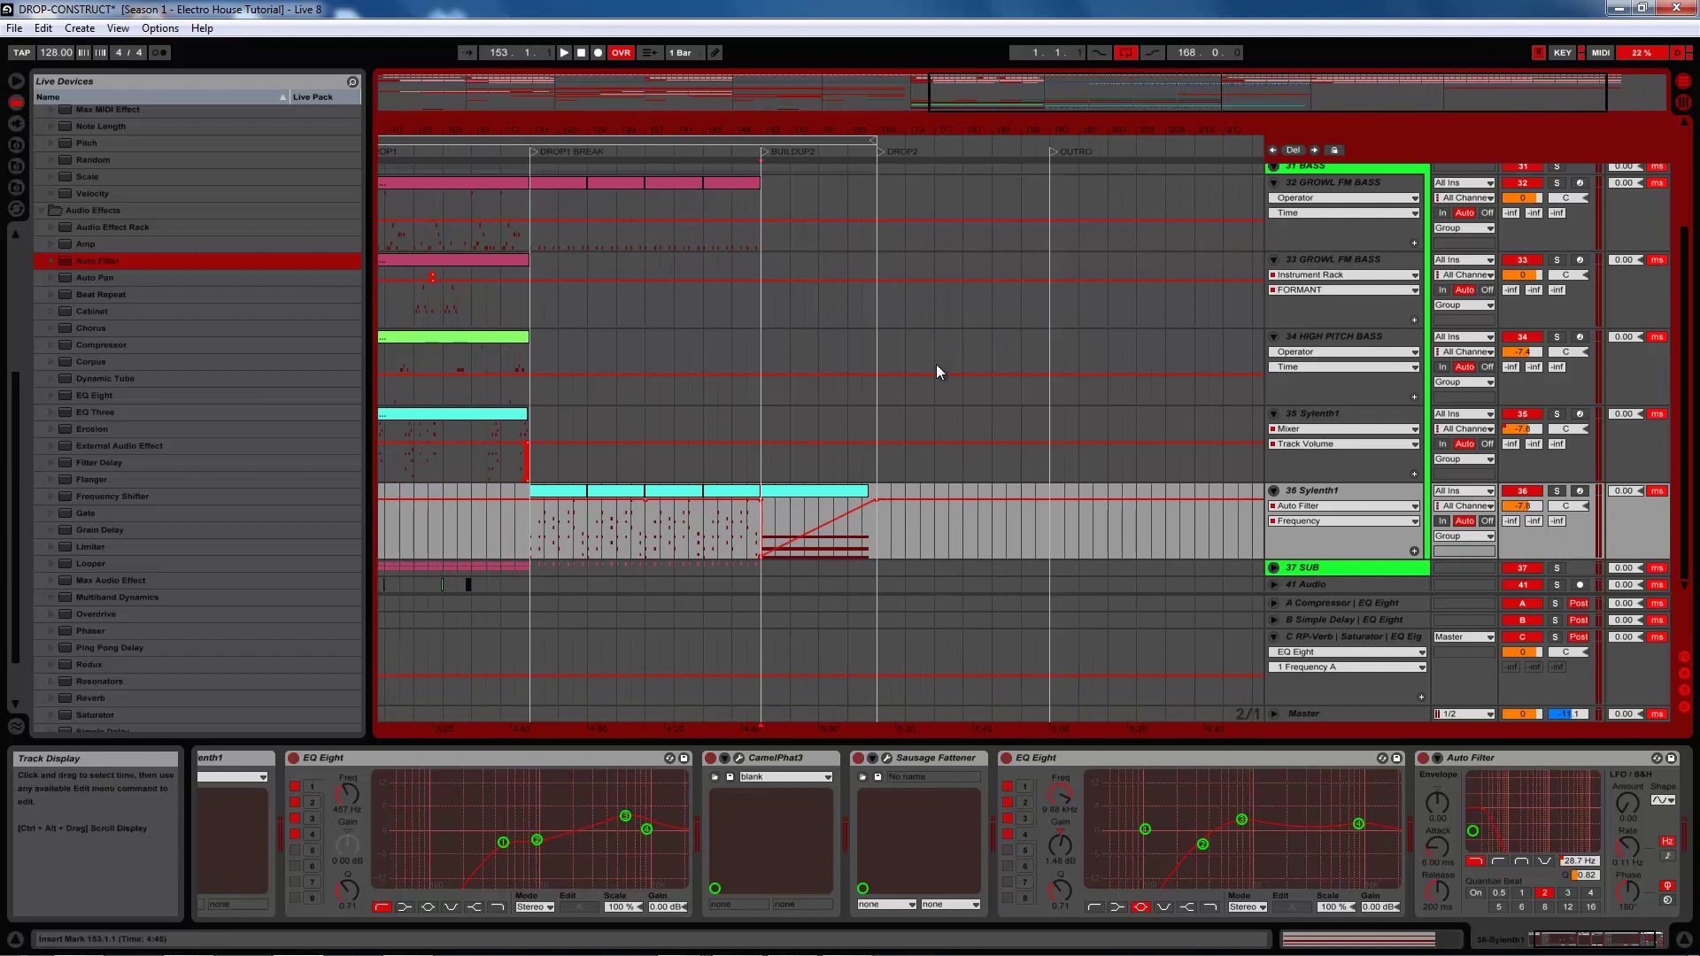
right_click(1304, 481)
left_click(1360, 529)
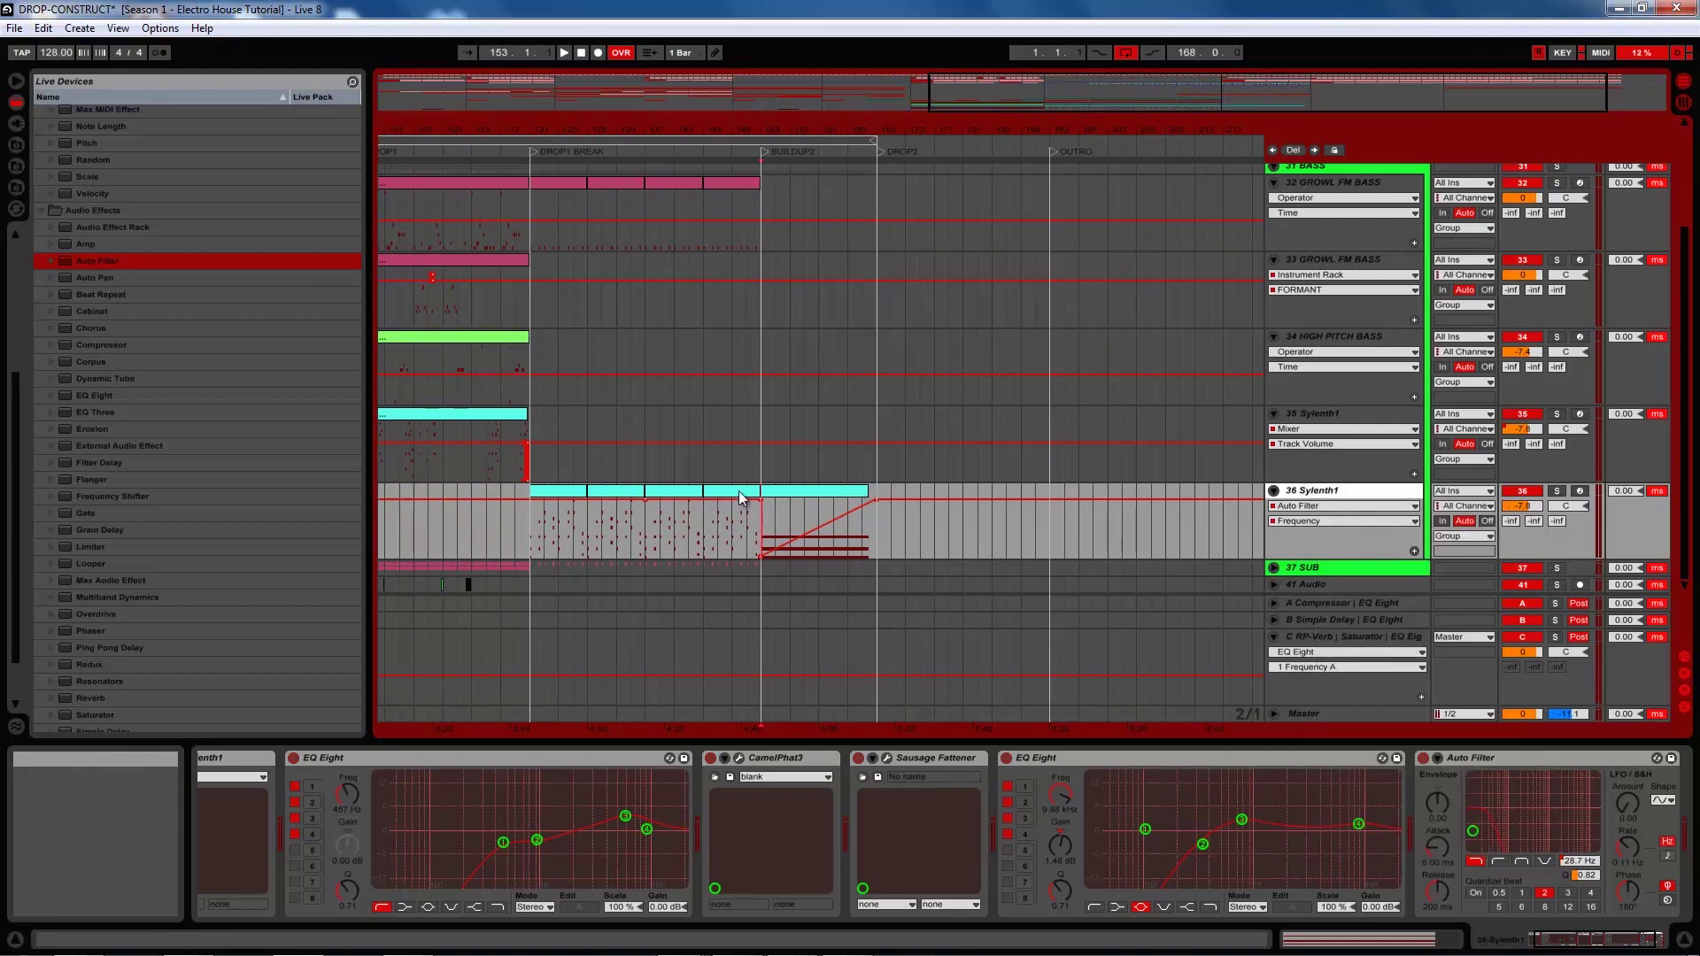
key("ctrl+d")
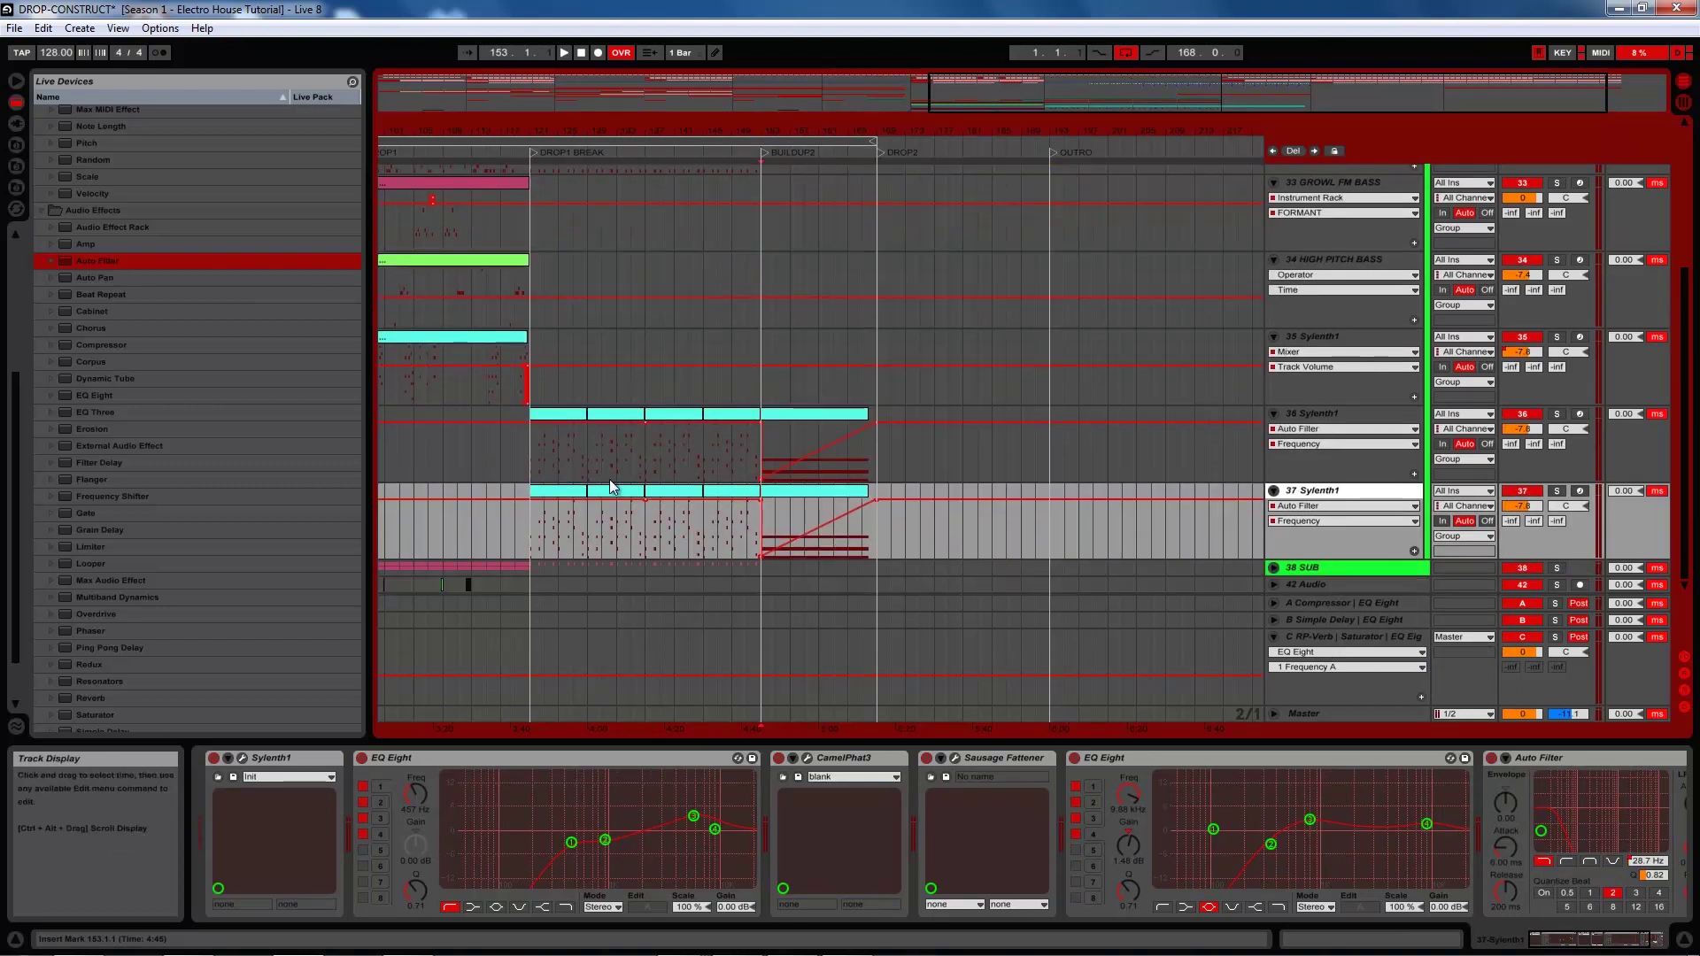
Delete the DROP1 BREAK clips from the duplicate track 37 and the BUILDUP2 chord clip from track 36
left_click_drag(527, 522, 763, 540)
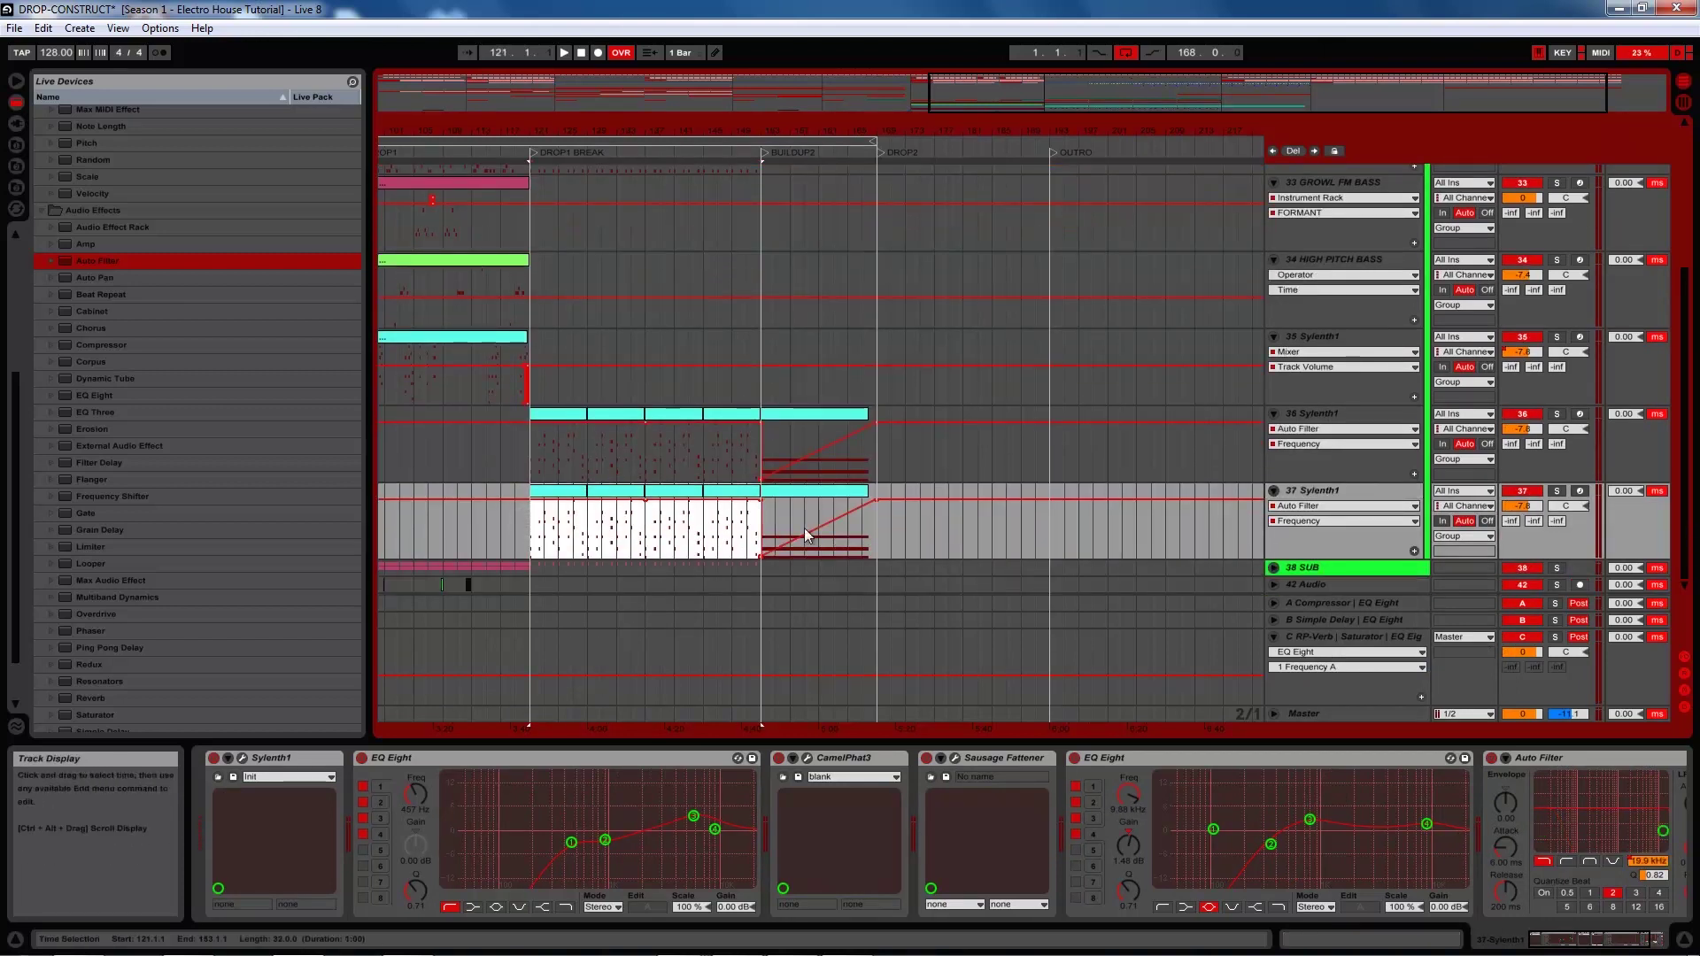
left_click(837, 411)
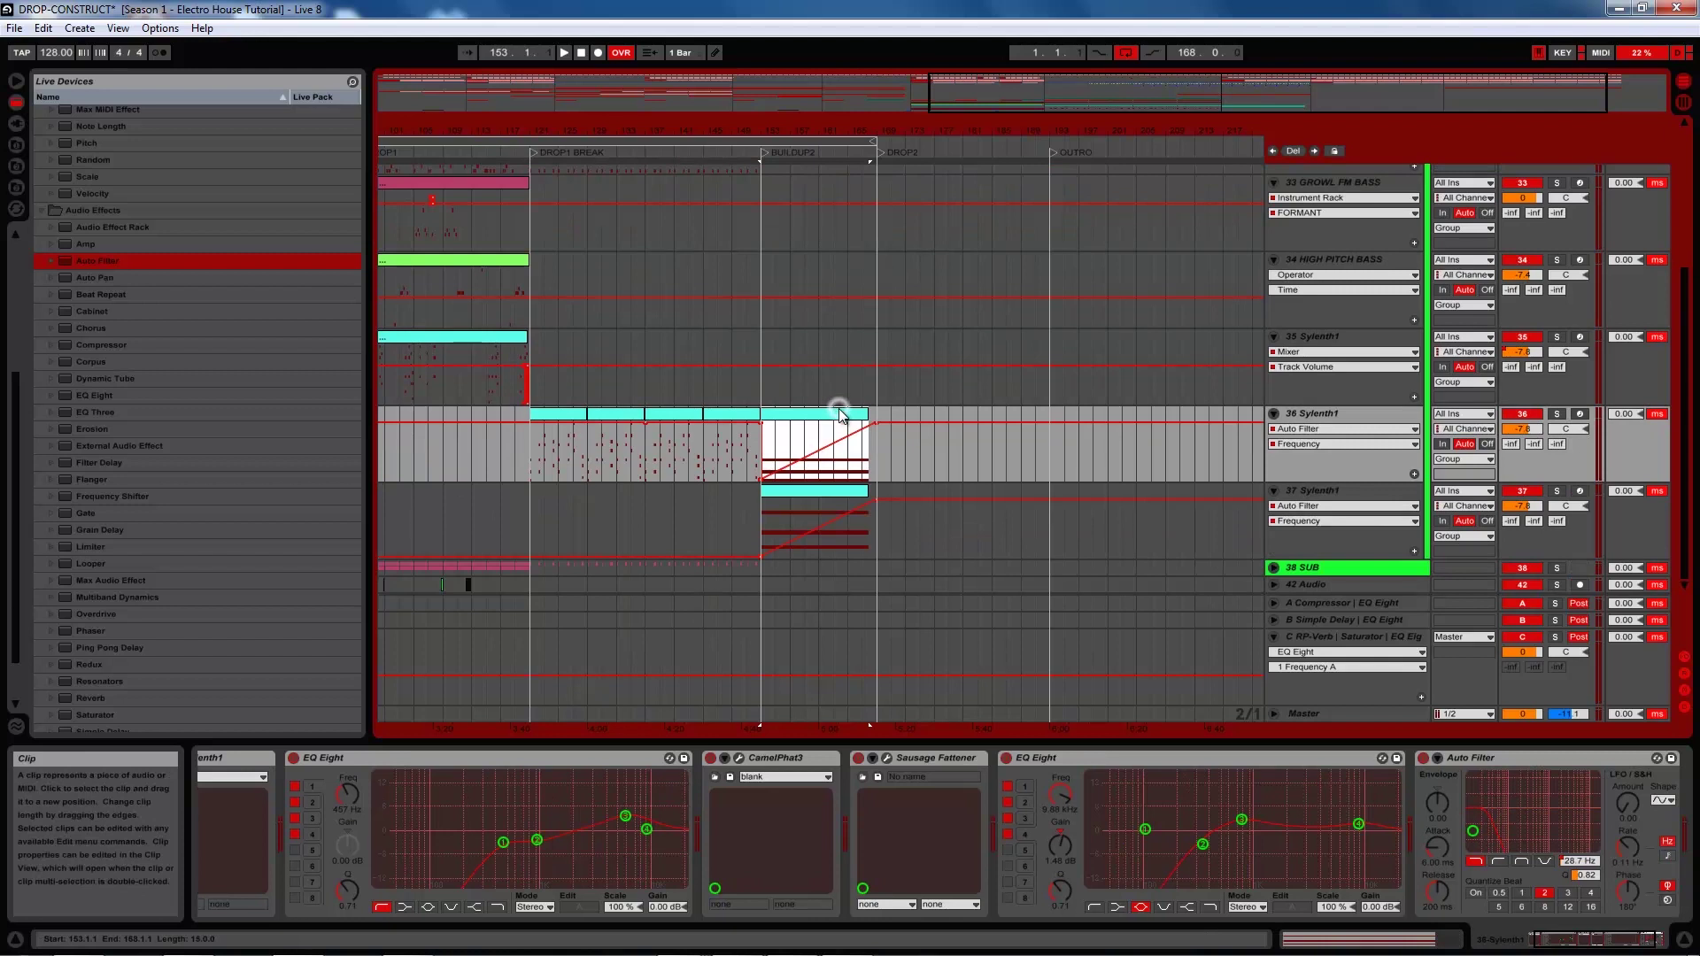
left_click(790, 530)
Raise track 37's Auto Filter frequency breakpoint at bar 153 to about 263 Hz and audition the sweep
left_click_drag(760, 555, 759, 552)
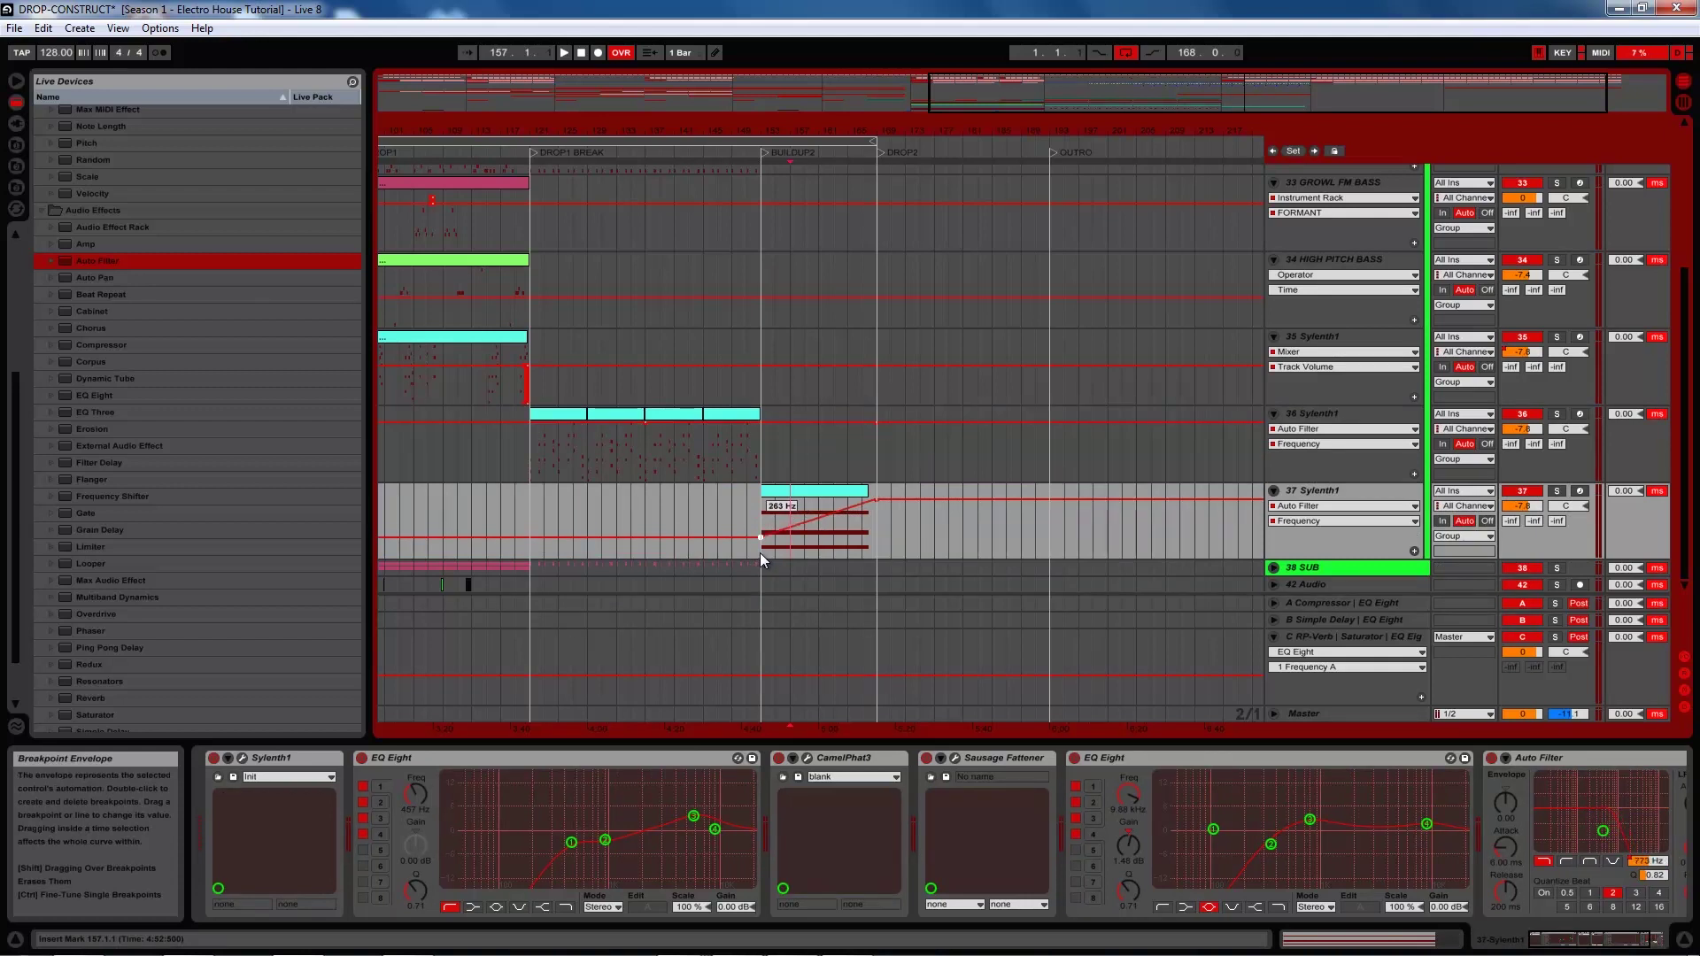
left_click(761, 524)
key("space")
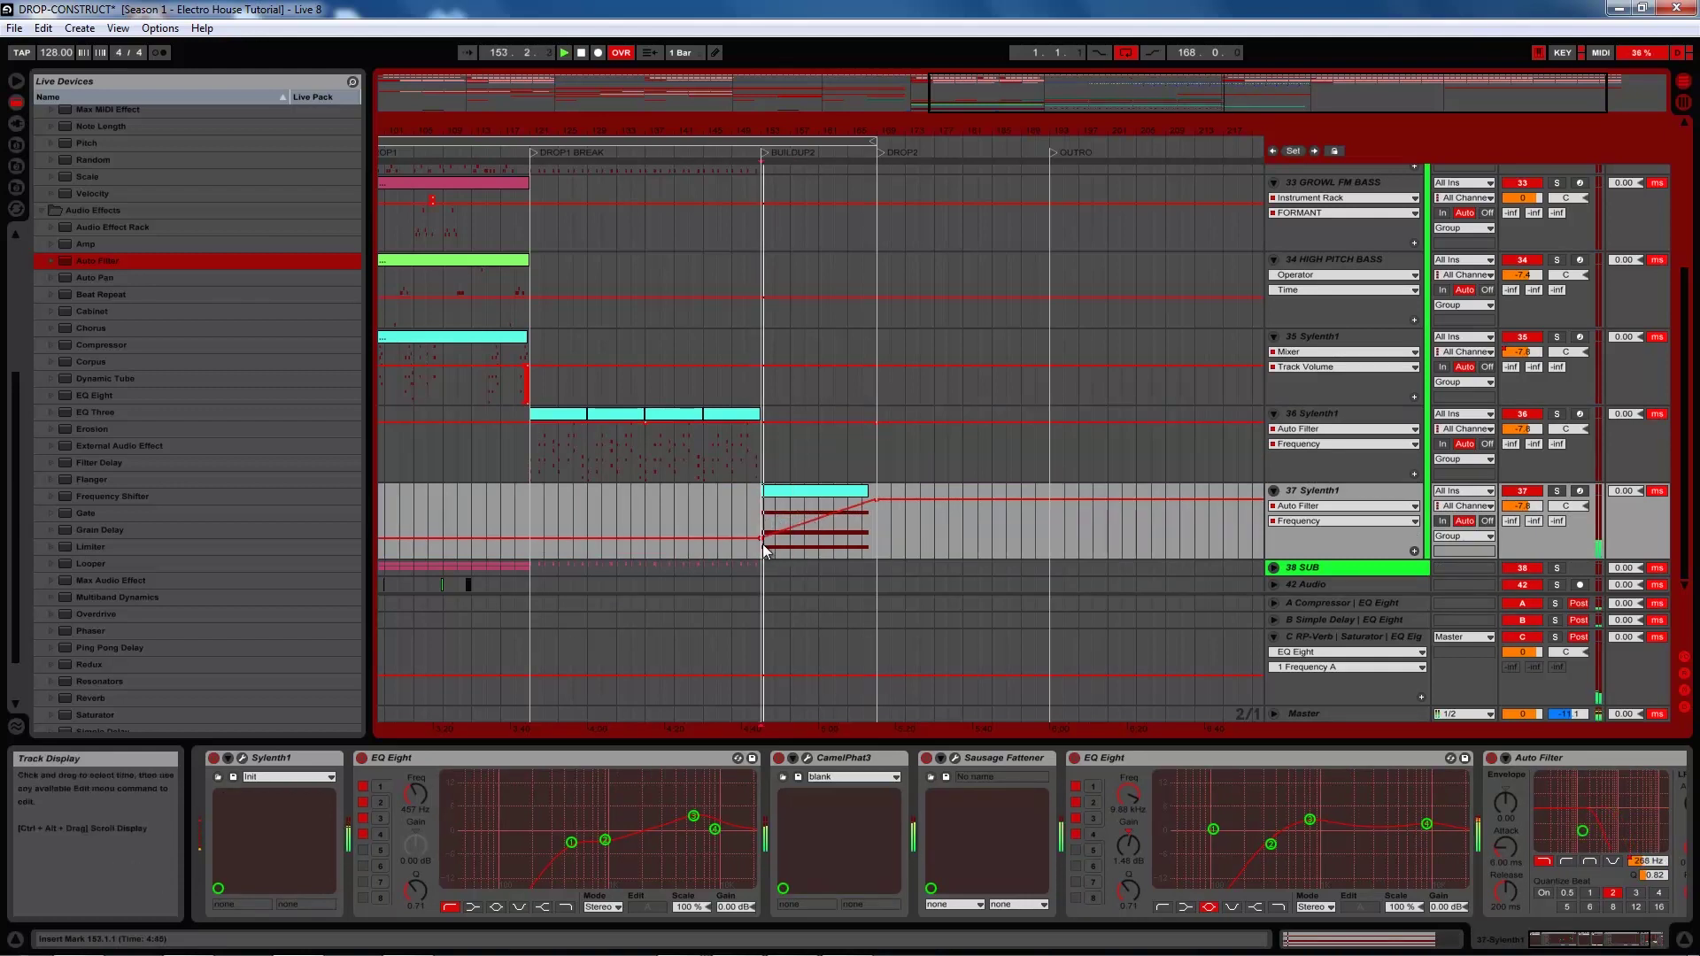
left_click_drag(761, 539, 761, 538)
Automate track 37's volume to fall across BUILDUP2 to about -23 dB at DROP2, with a lowered breakpoint partway through
left_click_drag(1534, 506, 1536, 518)
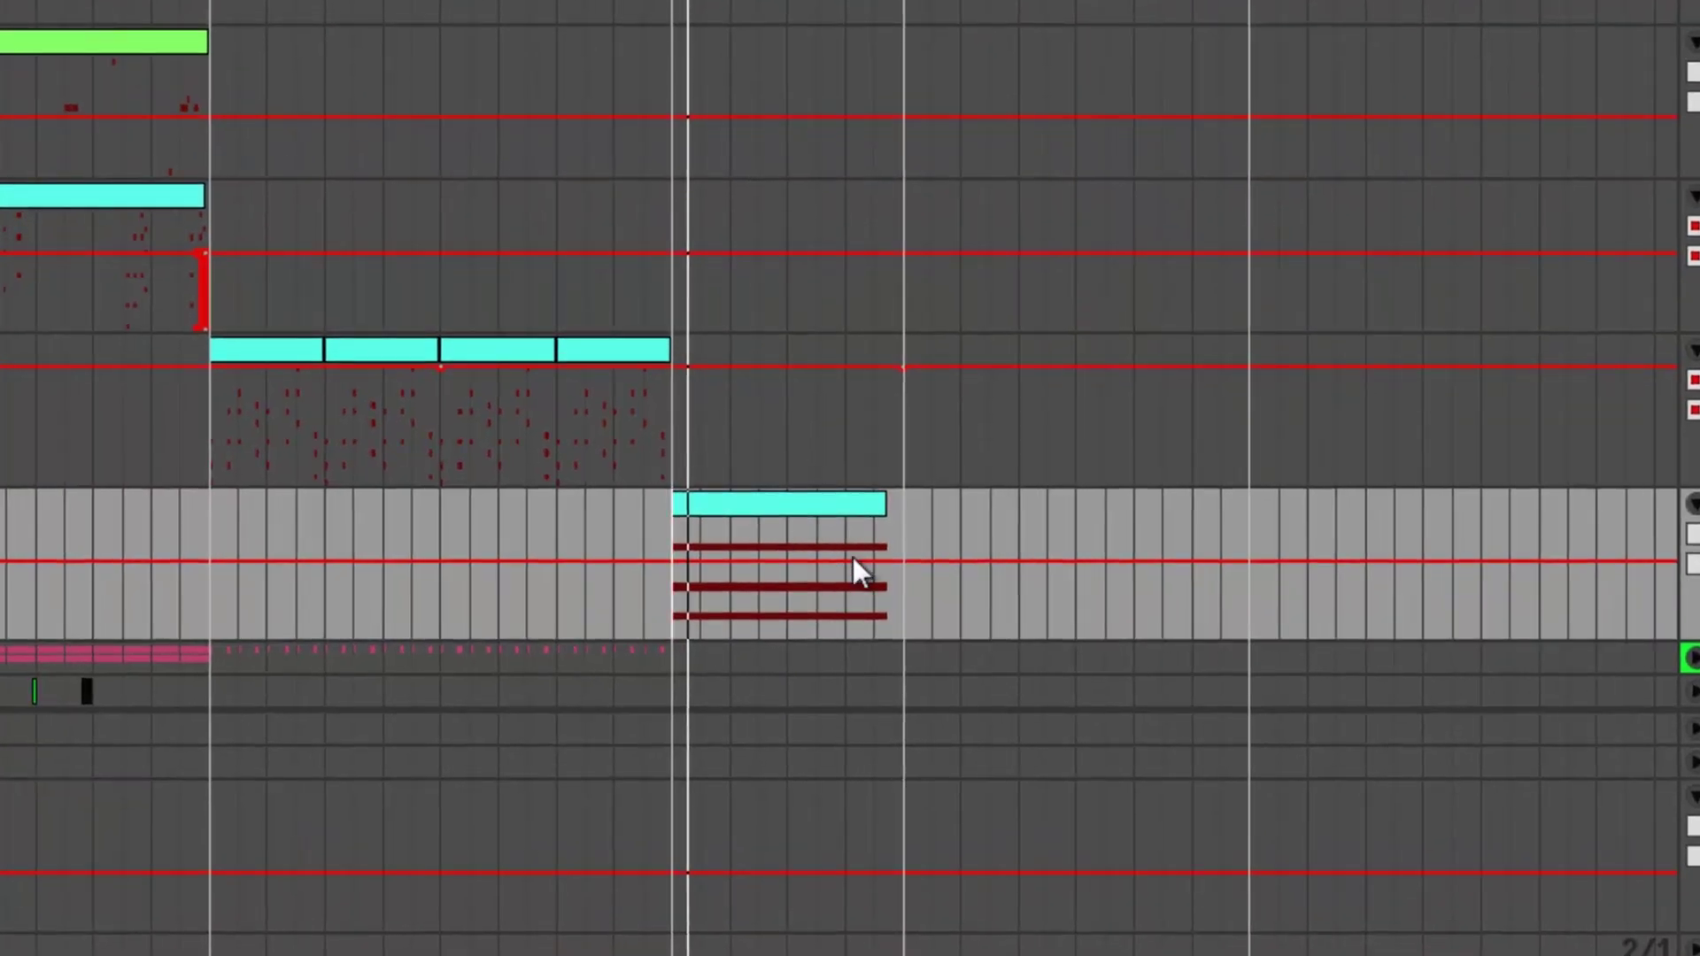
mouse_move(666, 526)
left_mouse_down()
mouse_move(899, 527)
mouse_move(895, 591)
left_mouse_up()
left_click(666, 583)
left_click(666, 592)
left_click(676, 528)
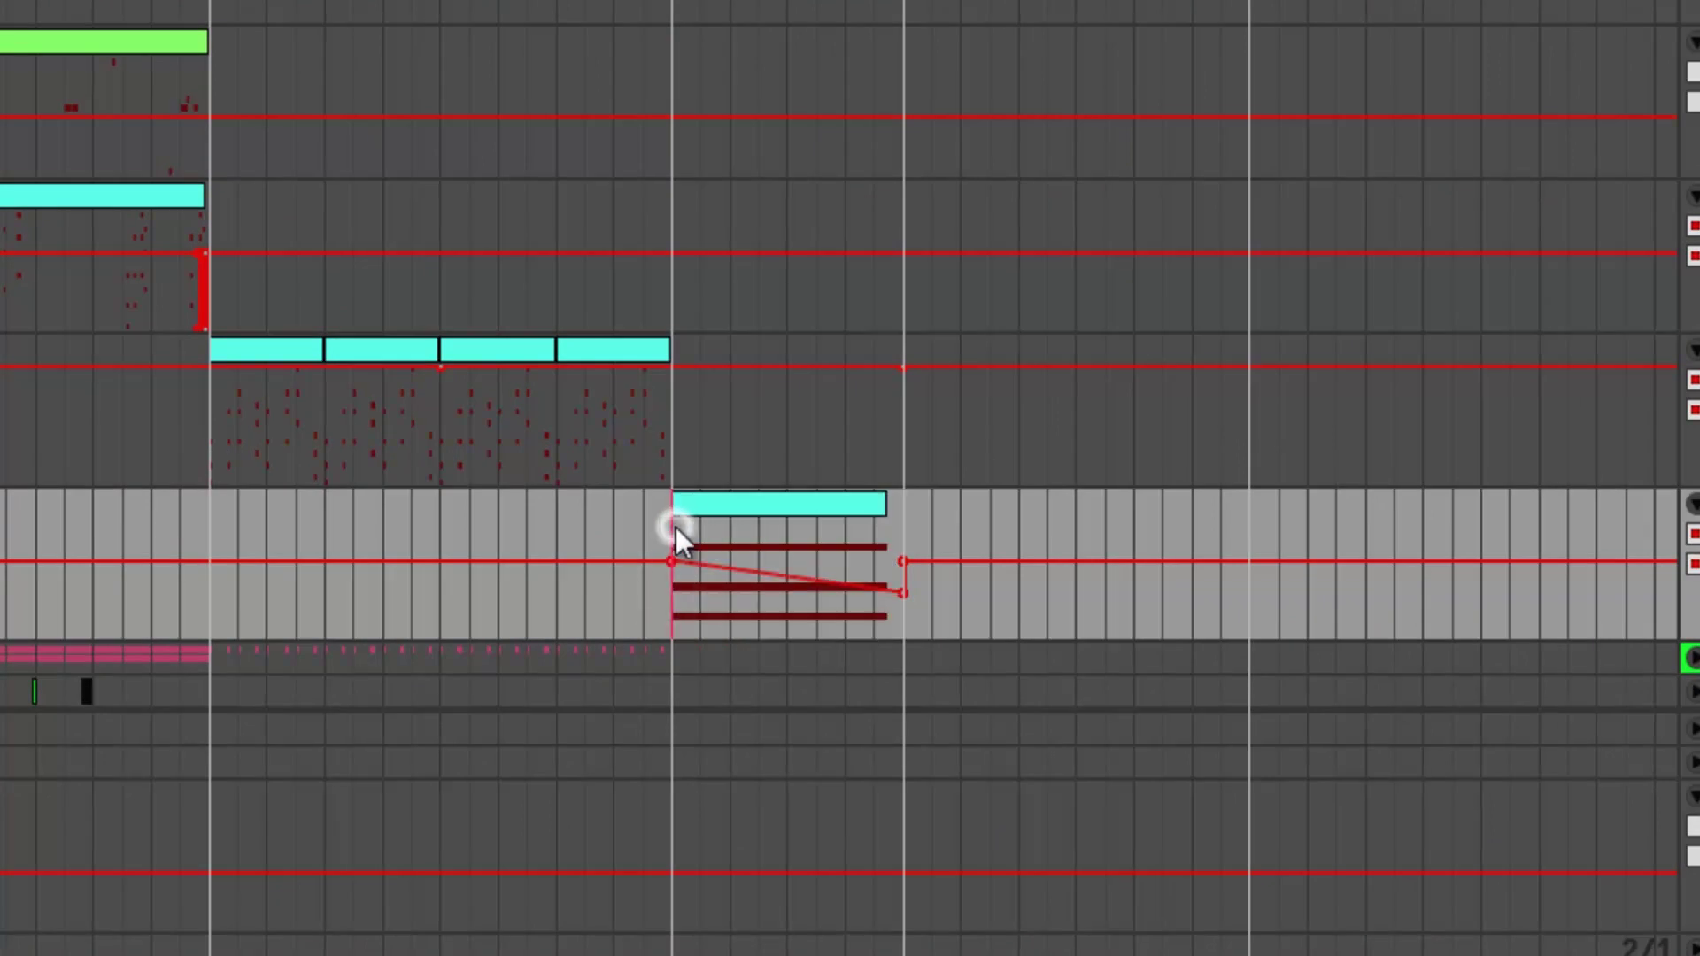
left_click(769, 575)
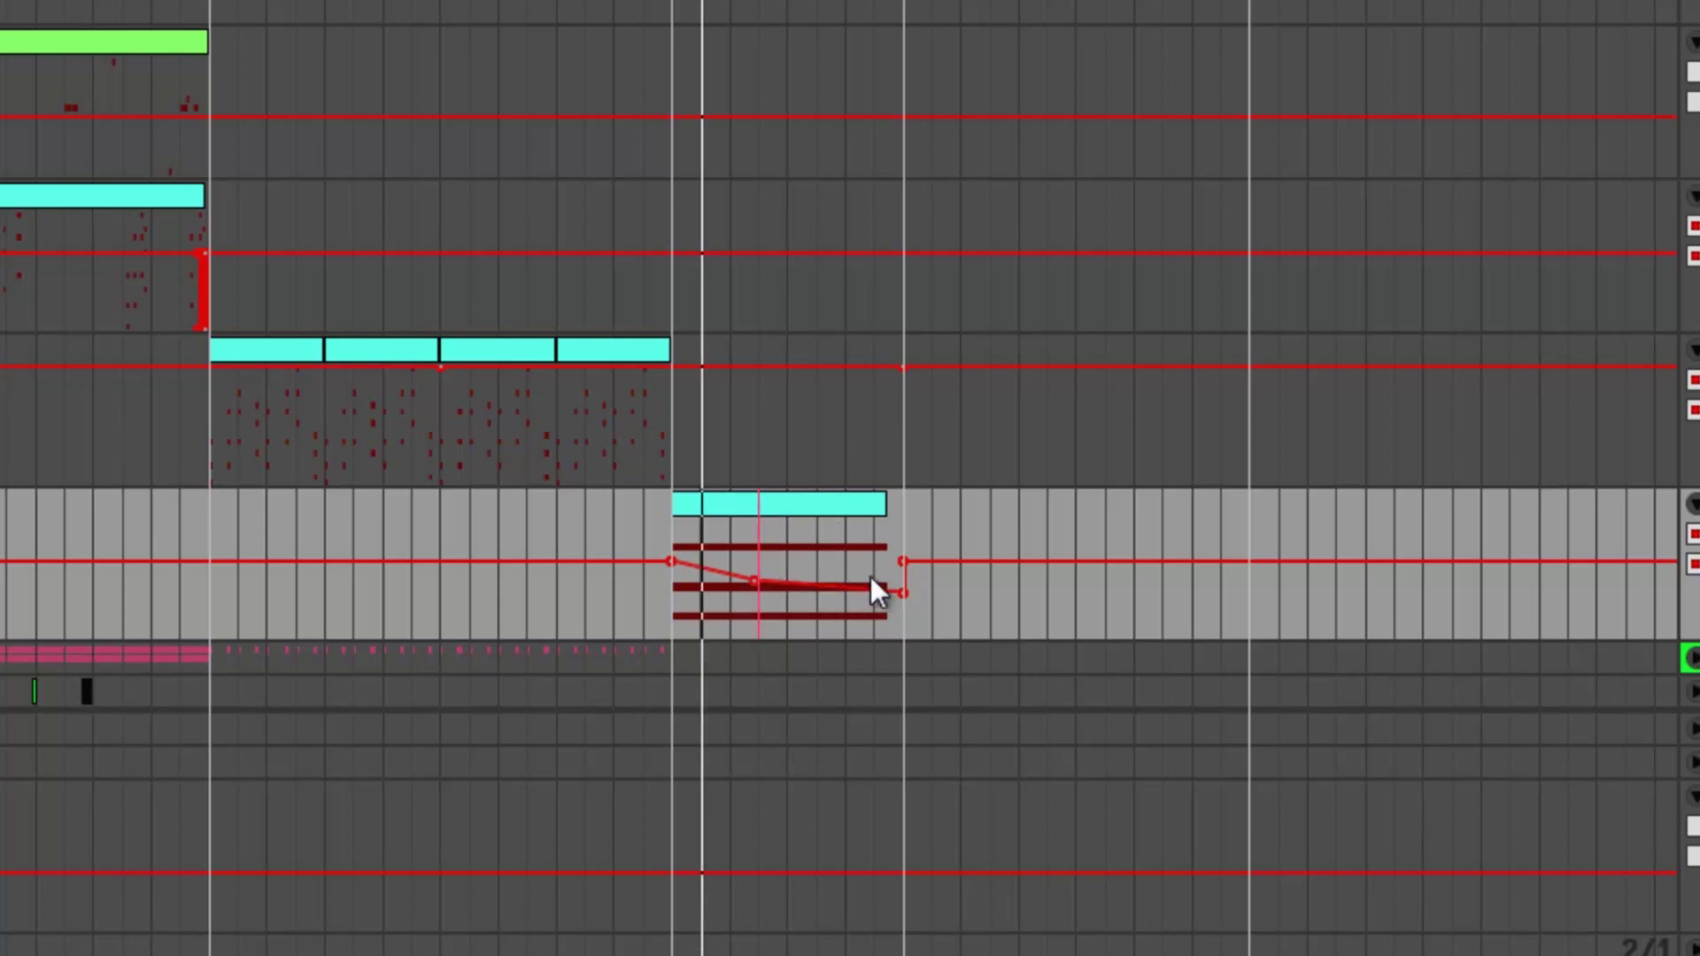
left_click_drag(901, 591, 901, 597)
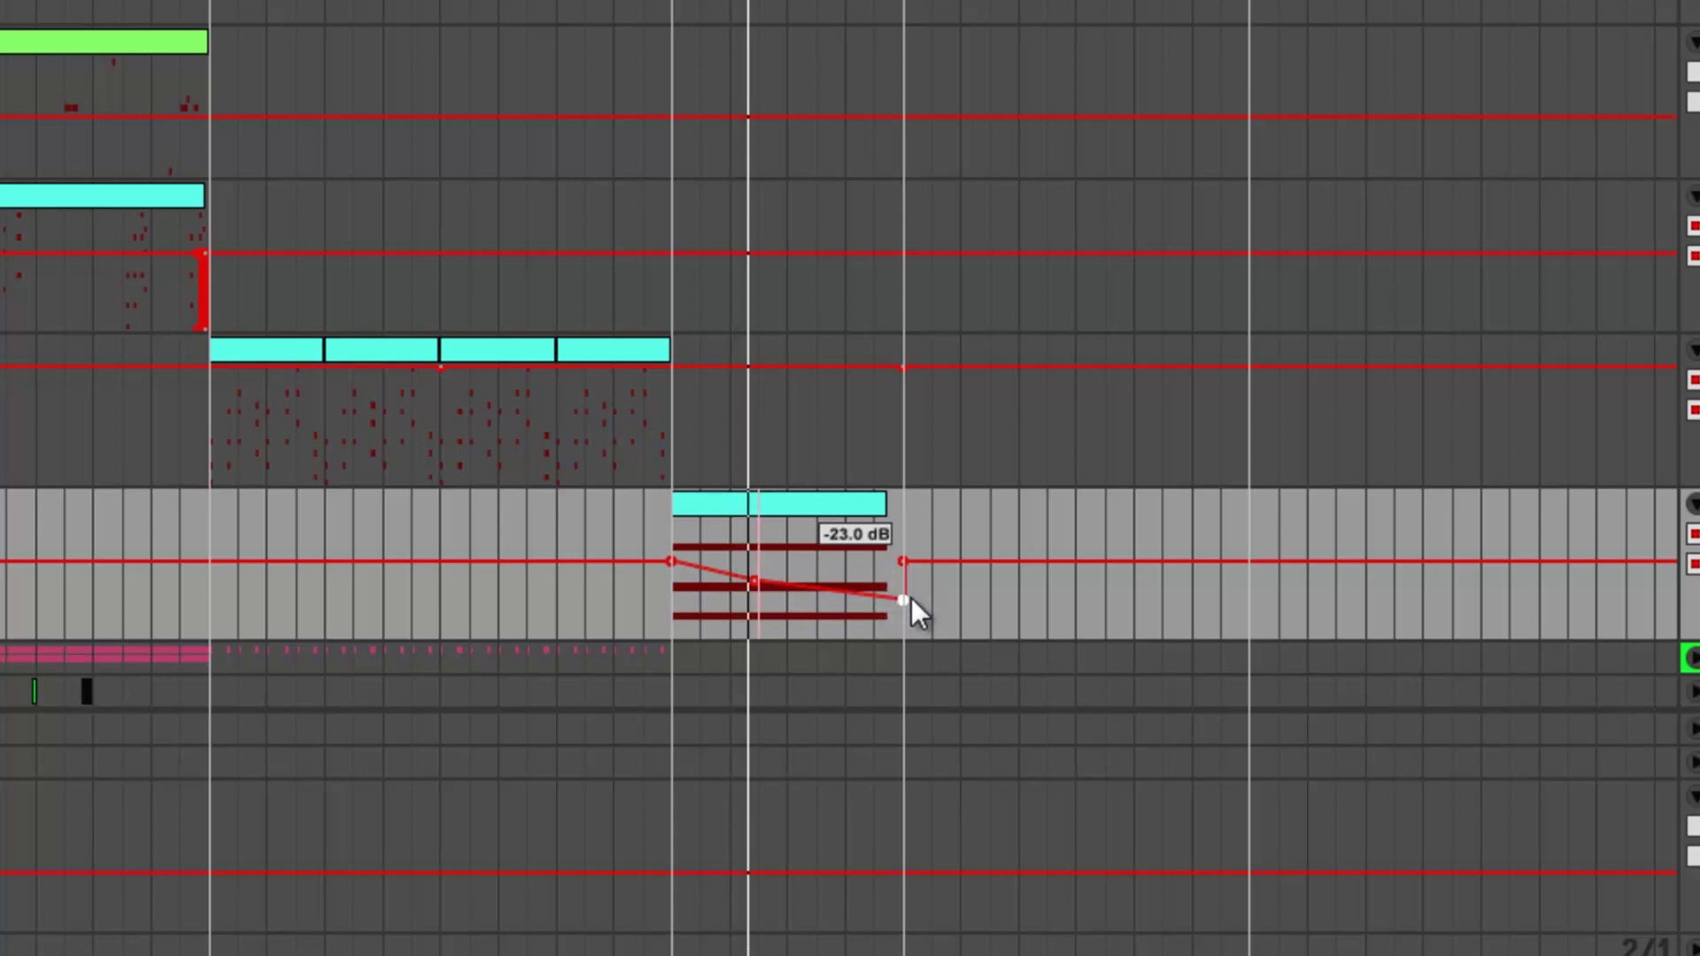
left_click_drag(906, 597, 907, 600)
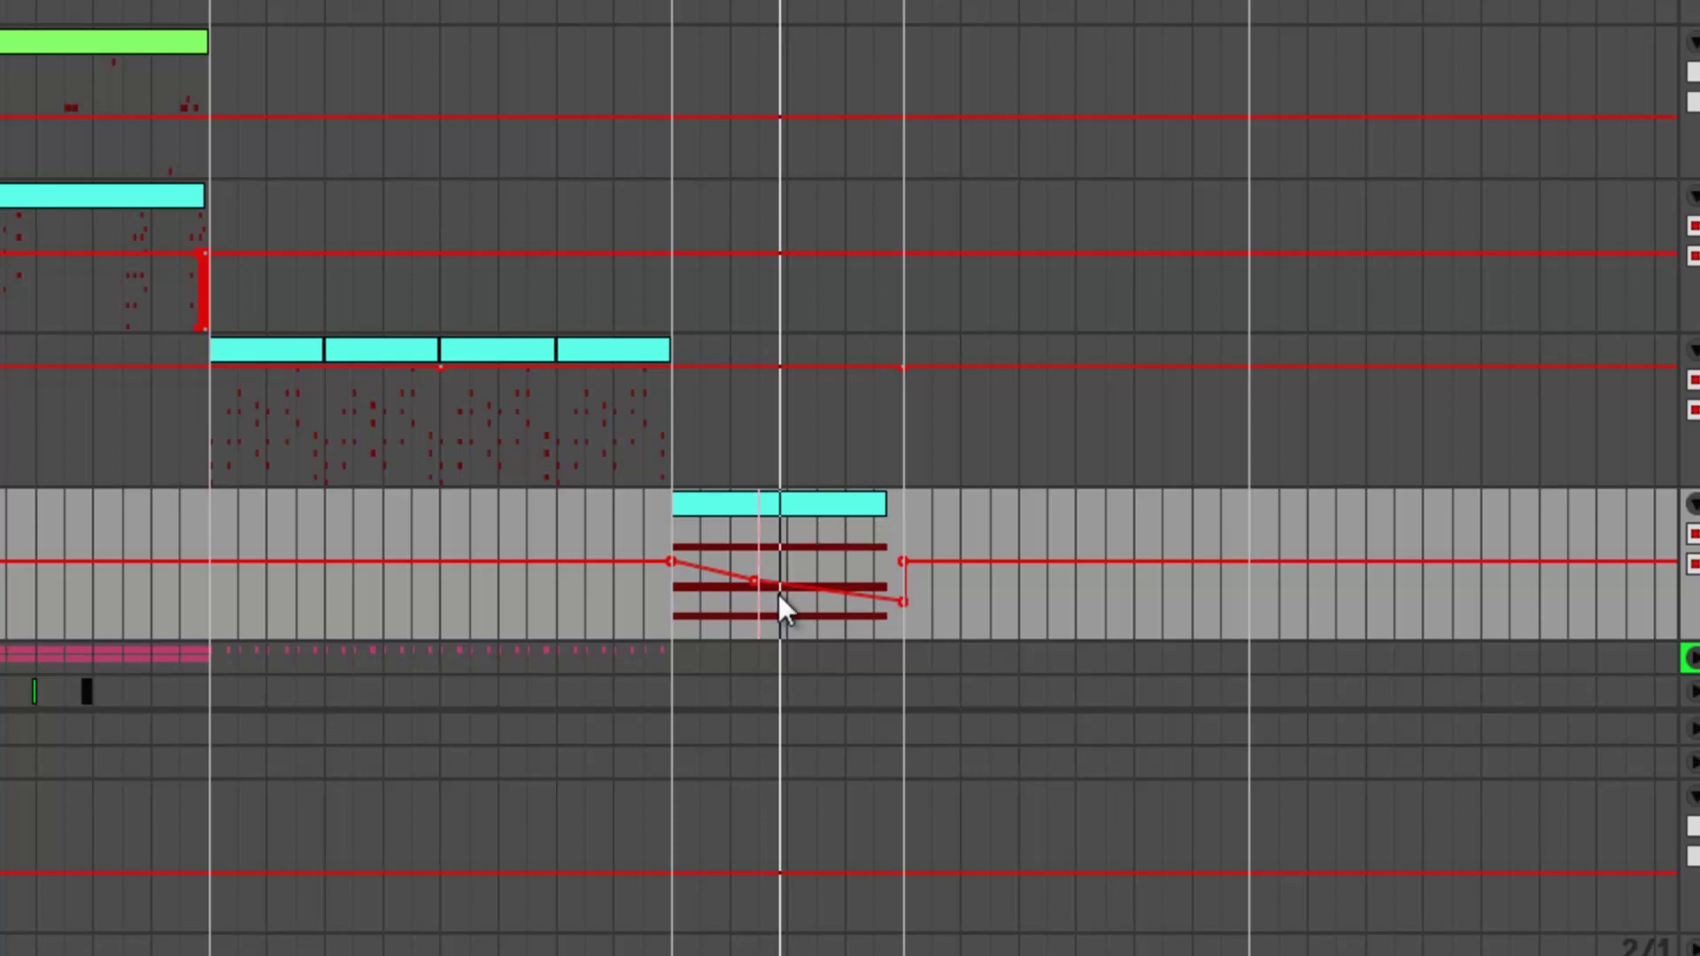
left_click_drag(752, 580, 757, 587)
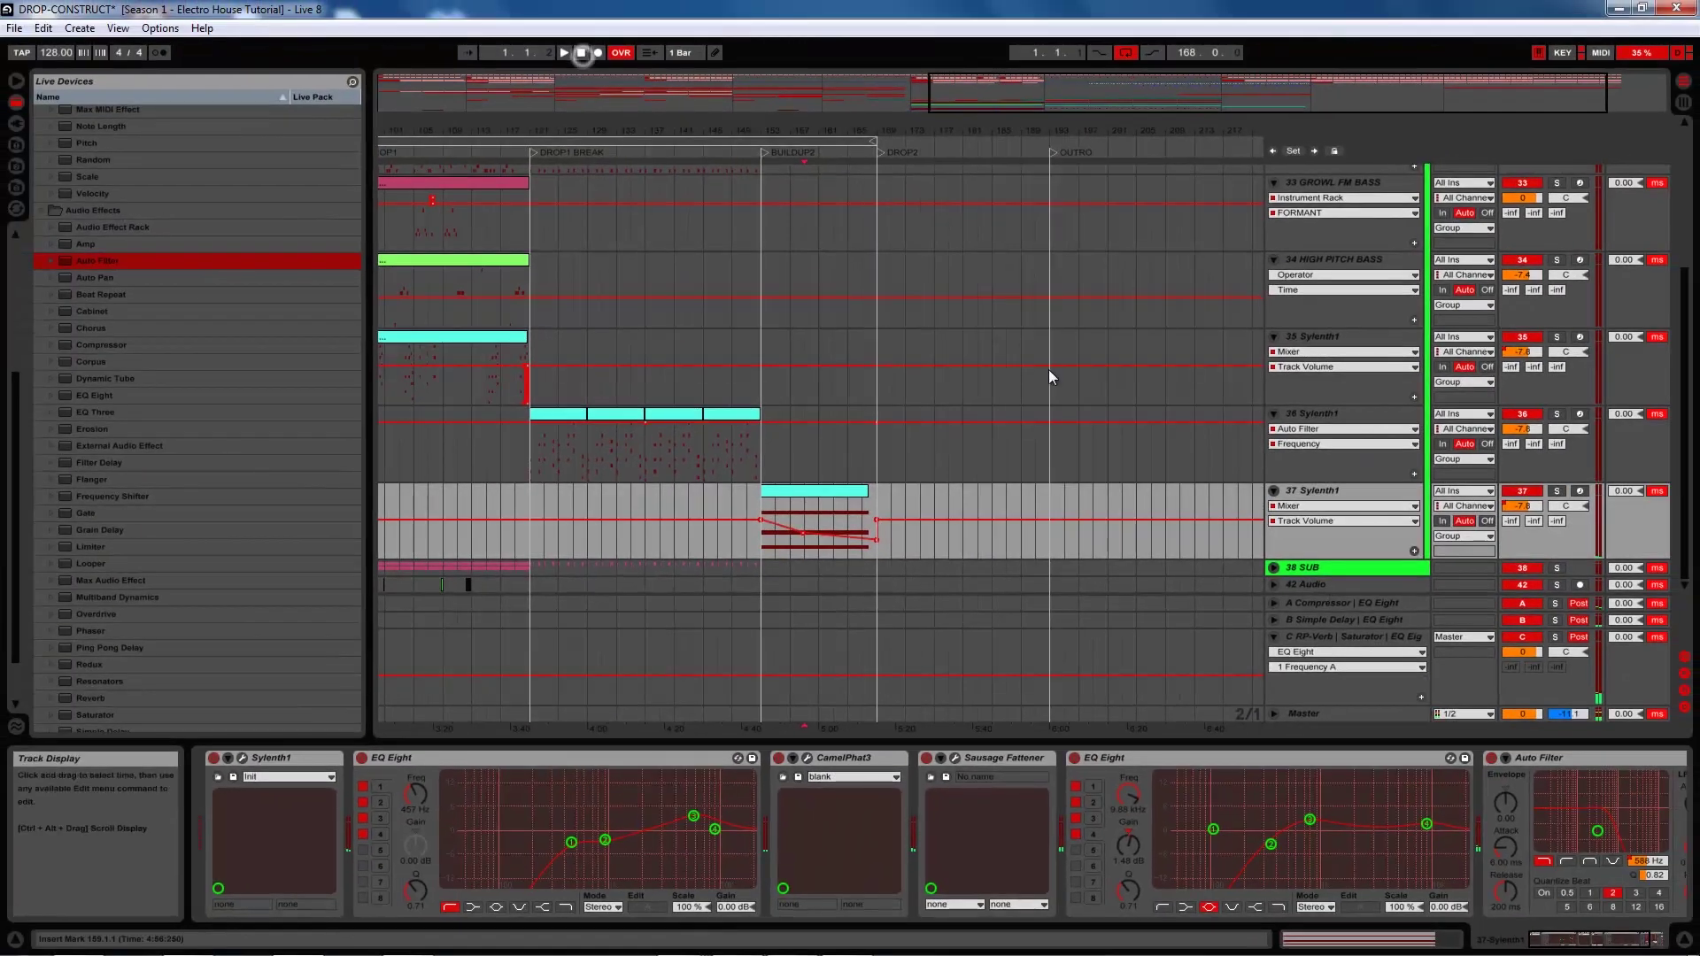
Collapse the BASS group so the whole arrangement fits in view
scroll(1064, 393, "up", 3)
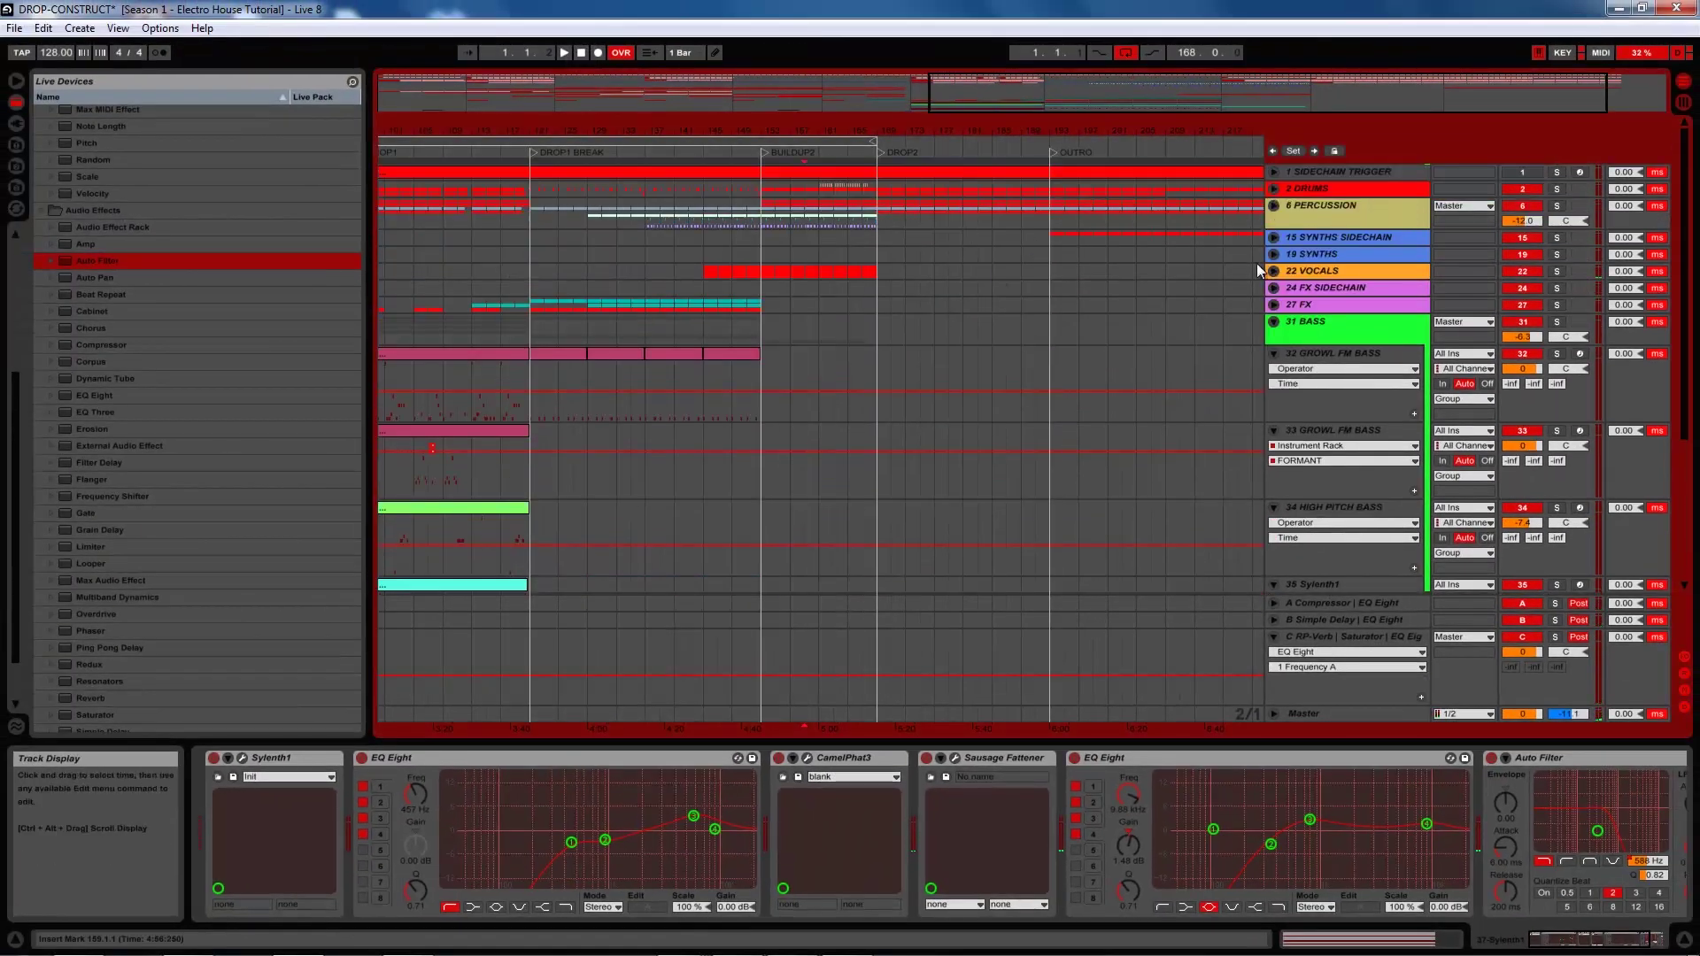
left_click(1384, 531)
scroll(1302, 490, "up", 3)
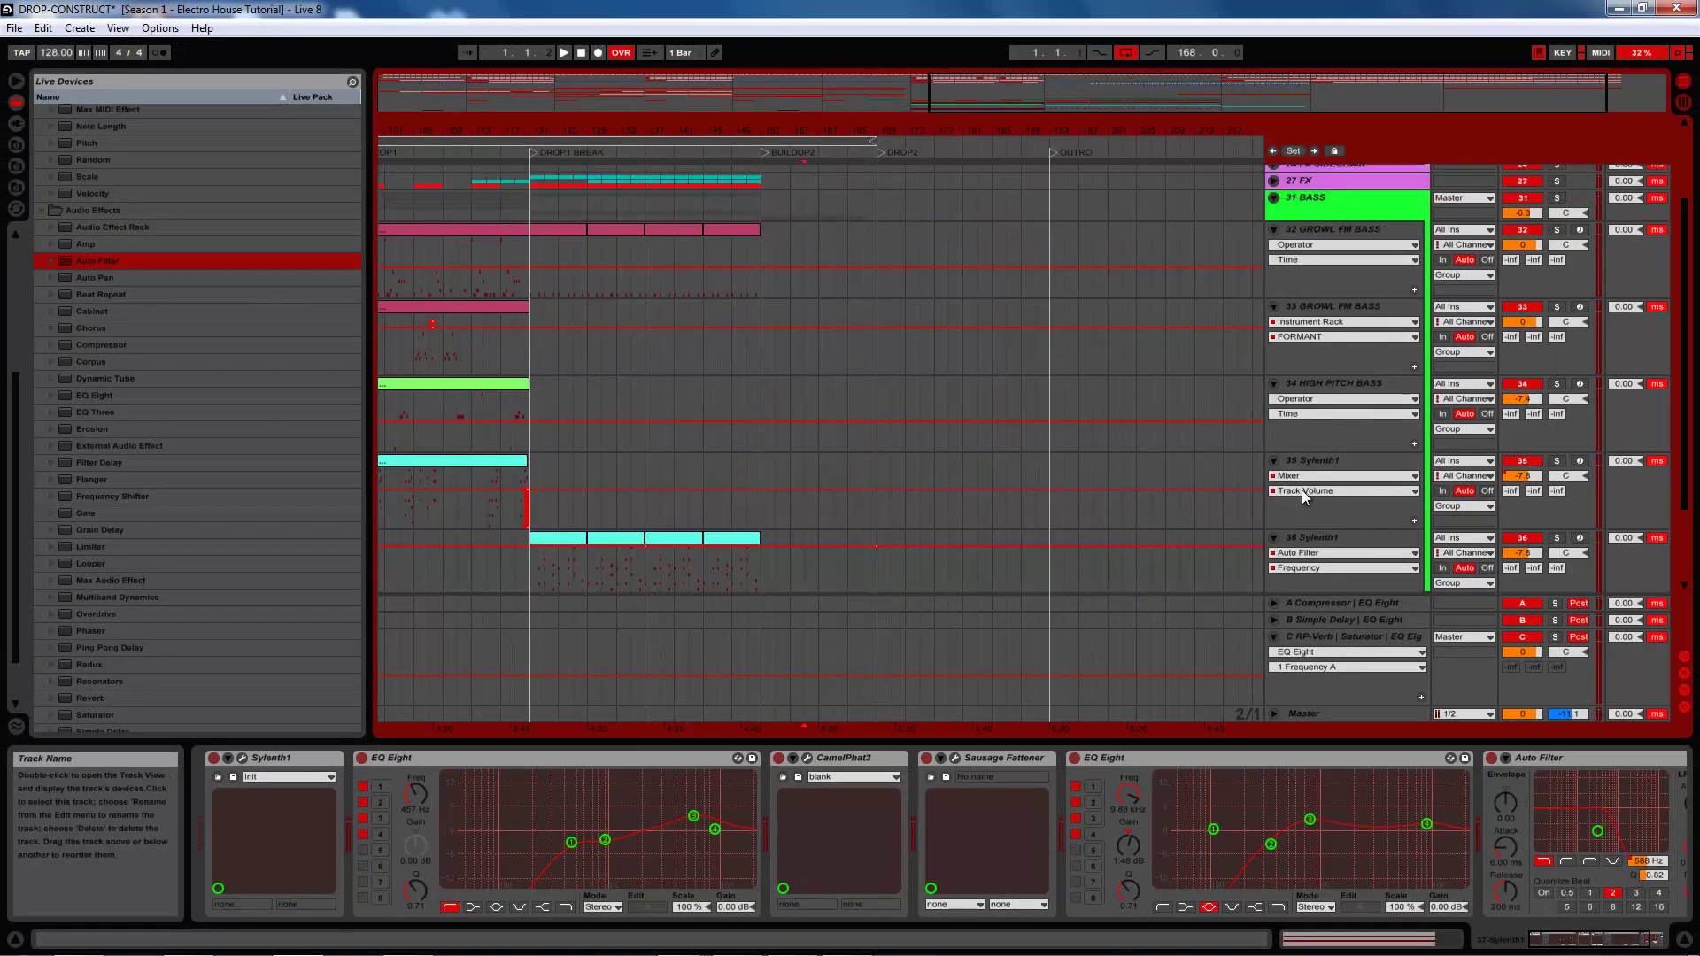
left_click(1273, 322)
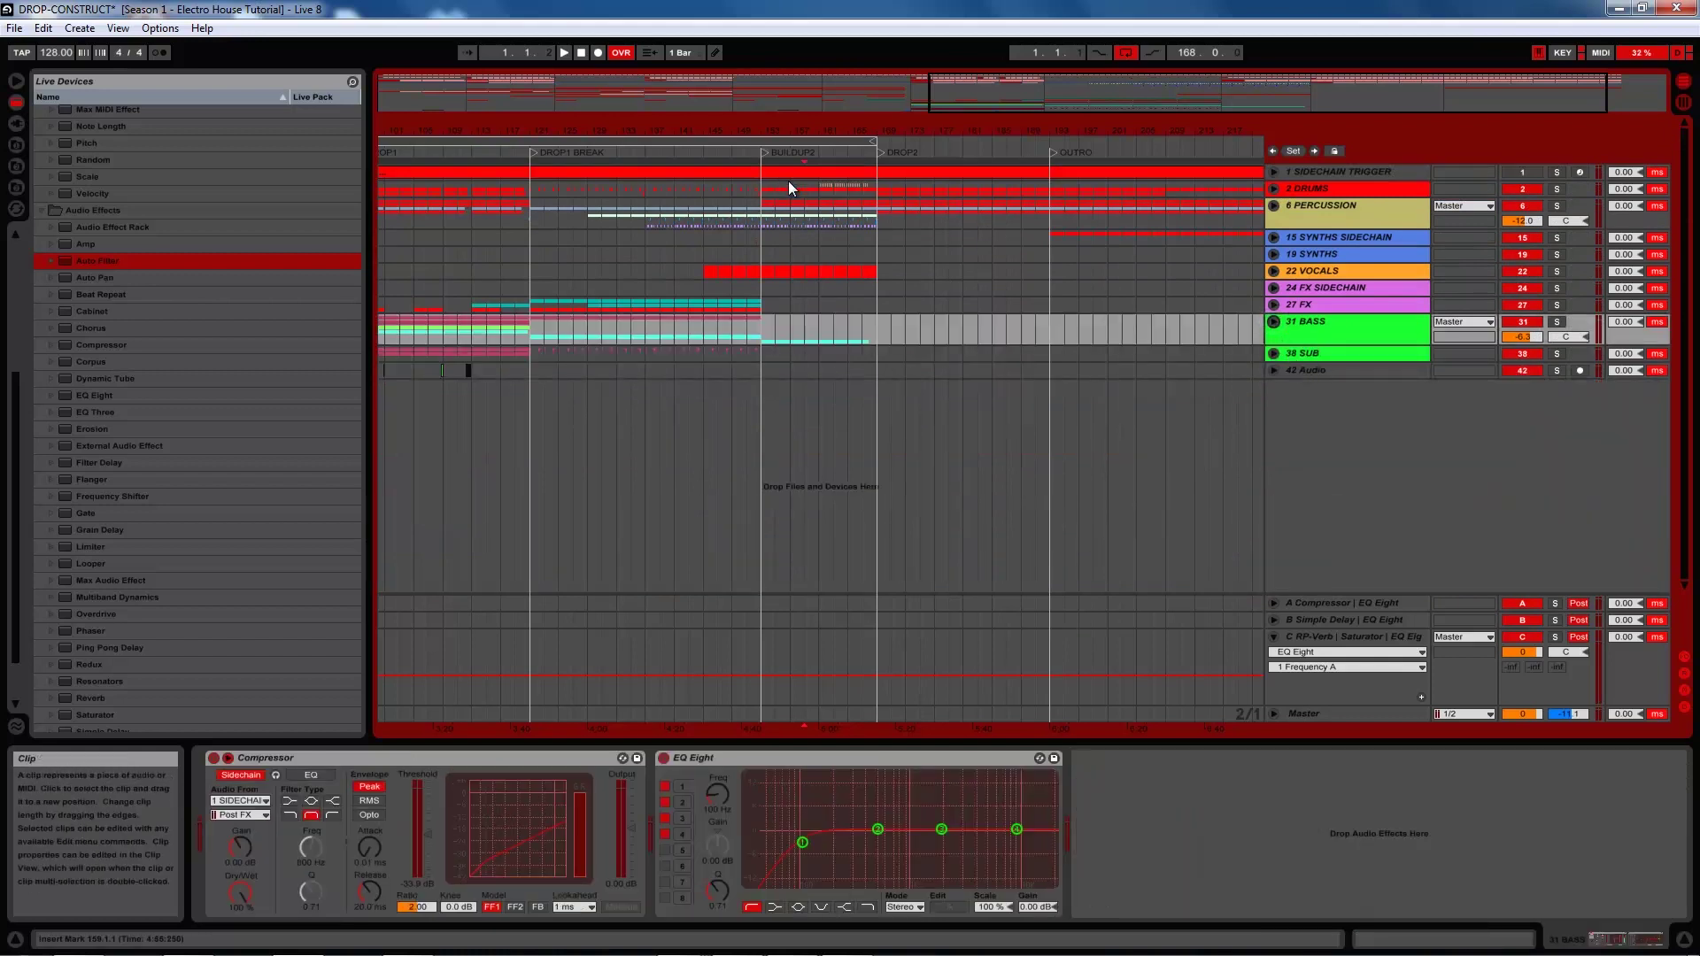
Expand the DRUMS group and KICKS track, and cut the kicks from just after the start of bar 168 up to DROP2
left_click_drag(596, 134, 602, 131)
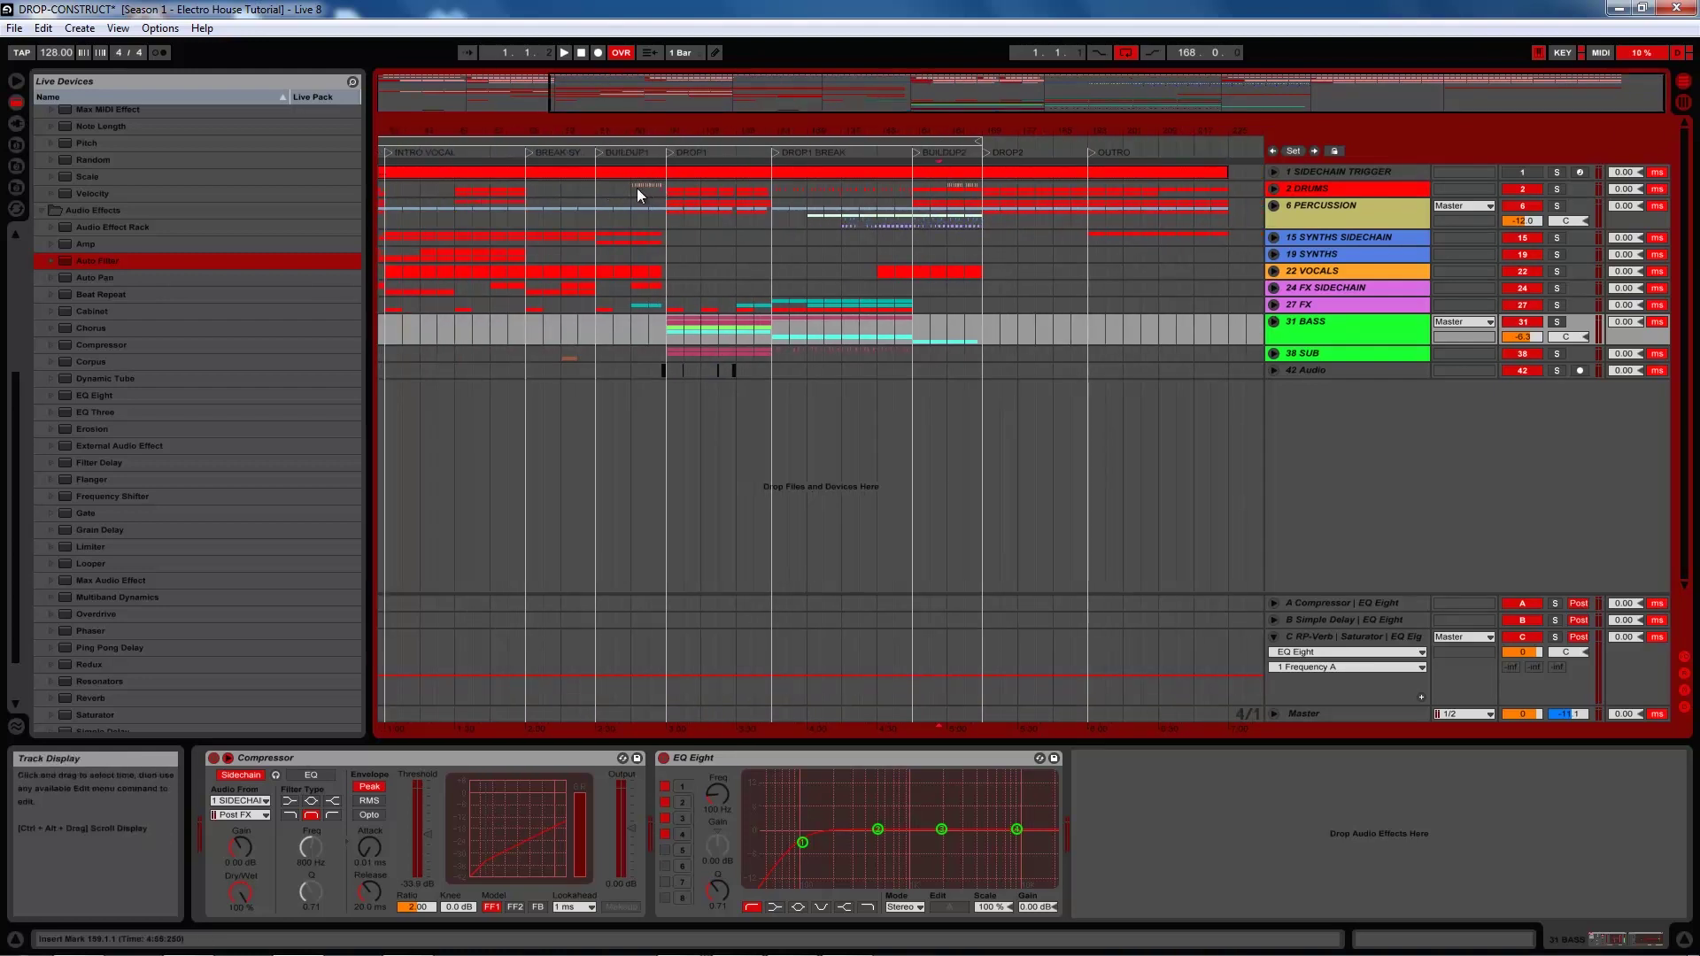
left_click(1273, 188)
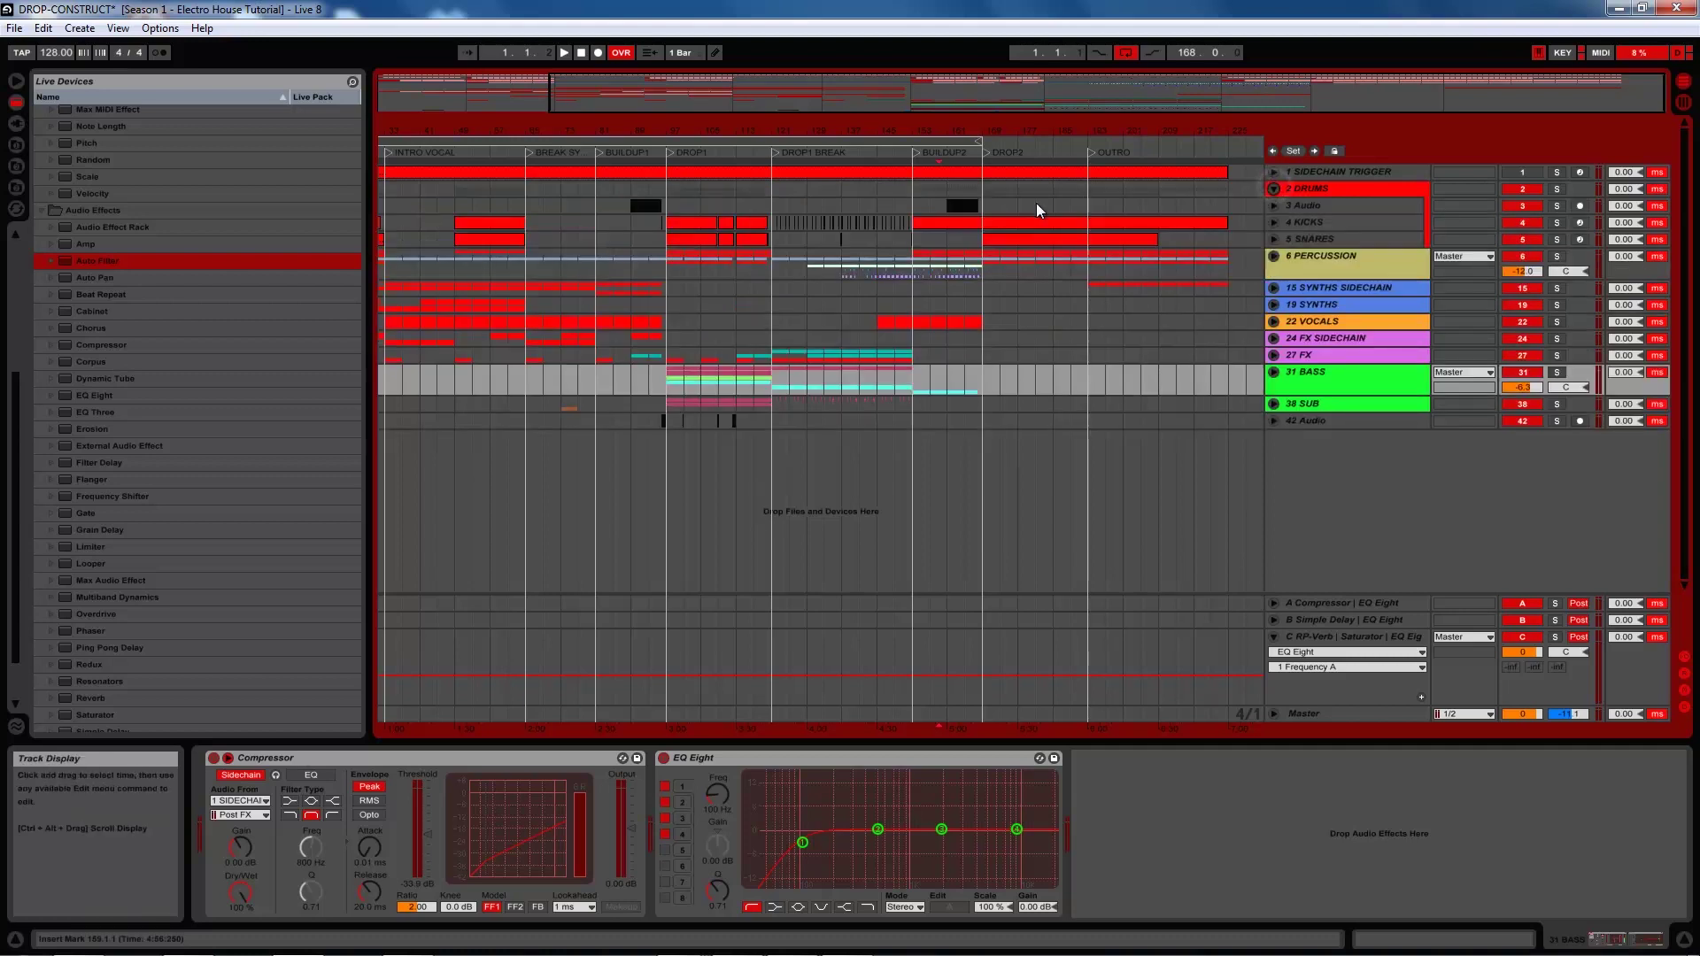
left_click(1273, 222)
left_click_drag(961, 135, 888, 141)
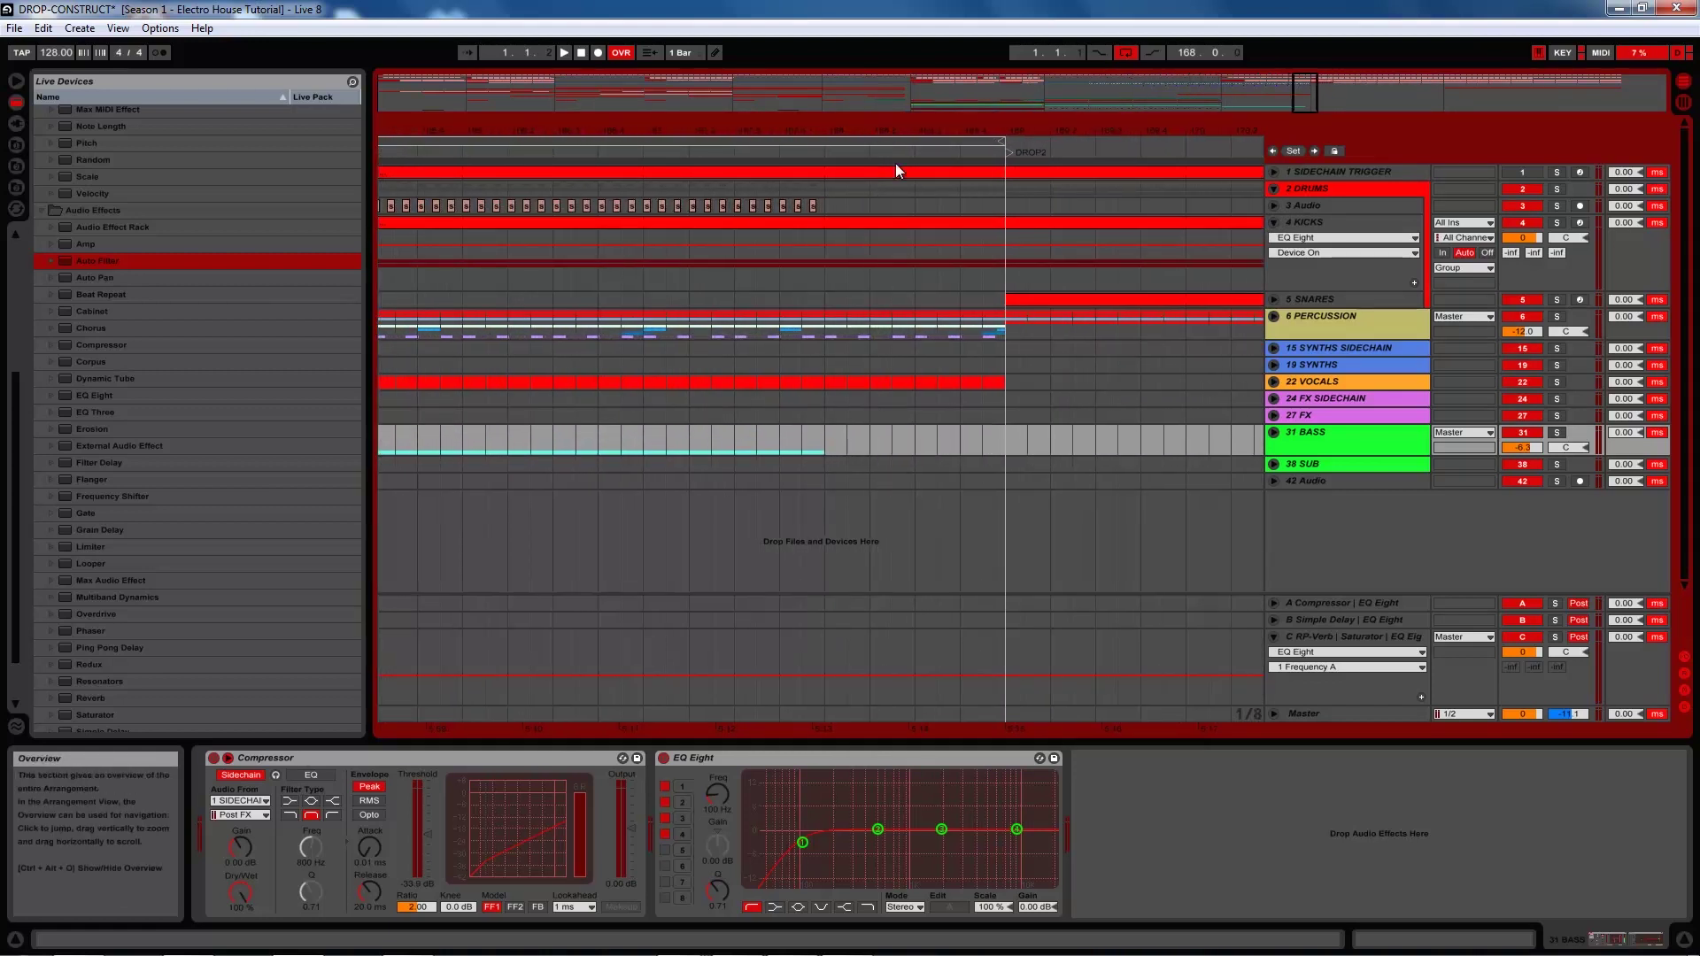
left_click_drag(1001, 263, 822, 283)
left_click(625, 275)
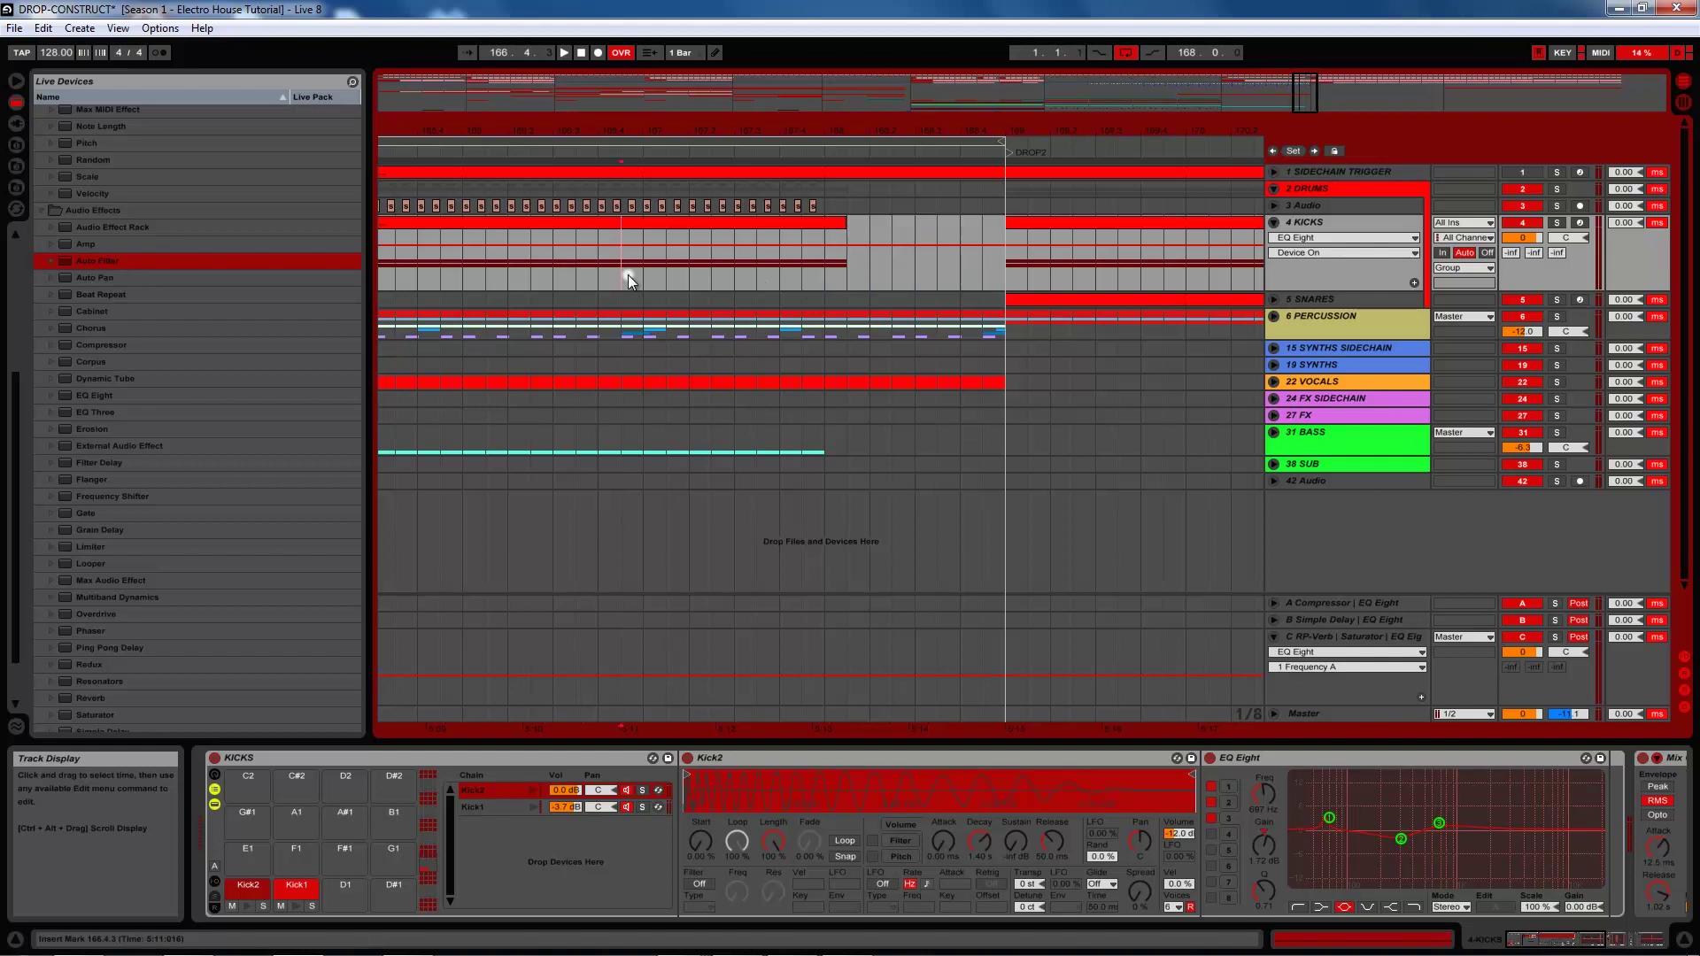
Delete all clip material in the PERCUSSION group's tracks from bar 168 to DROP2 and play the arrangement briefly
left_click_drag(770, 135, 770, 119)
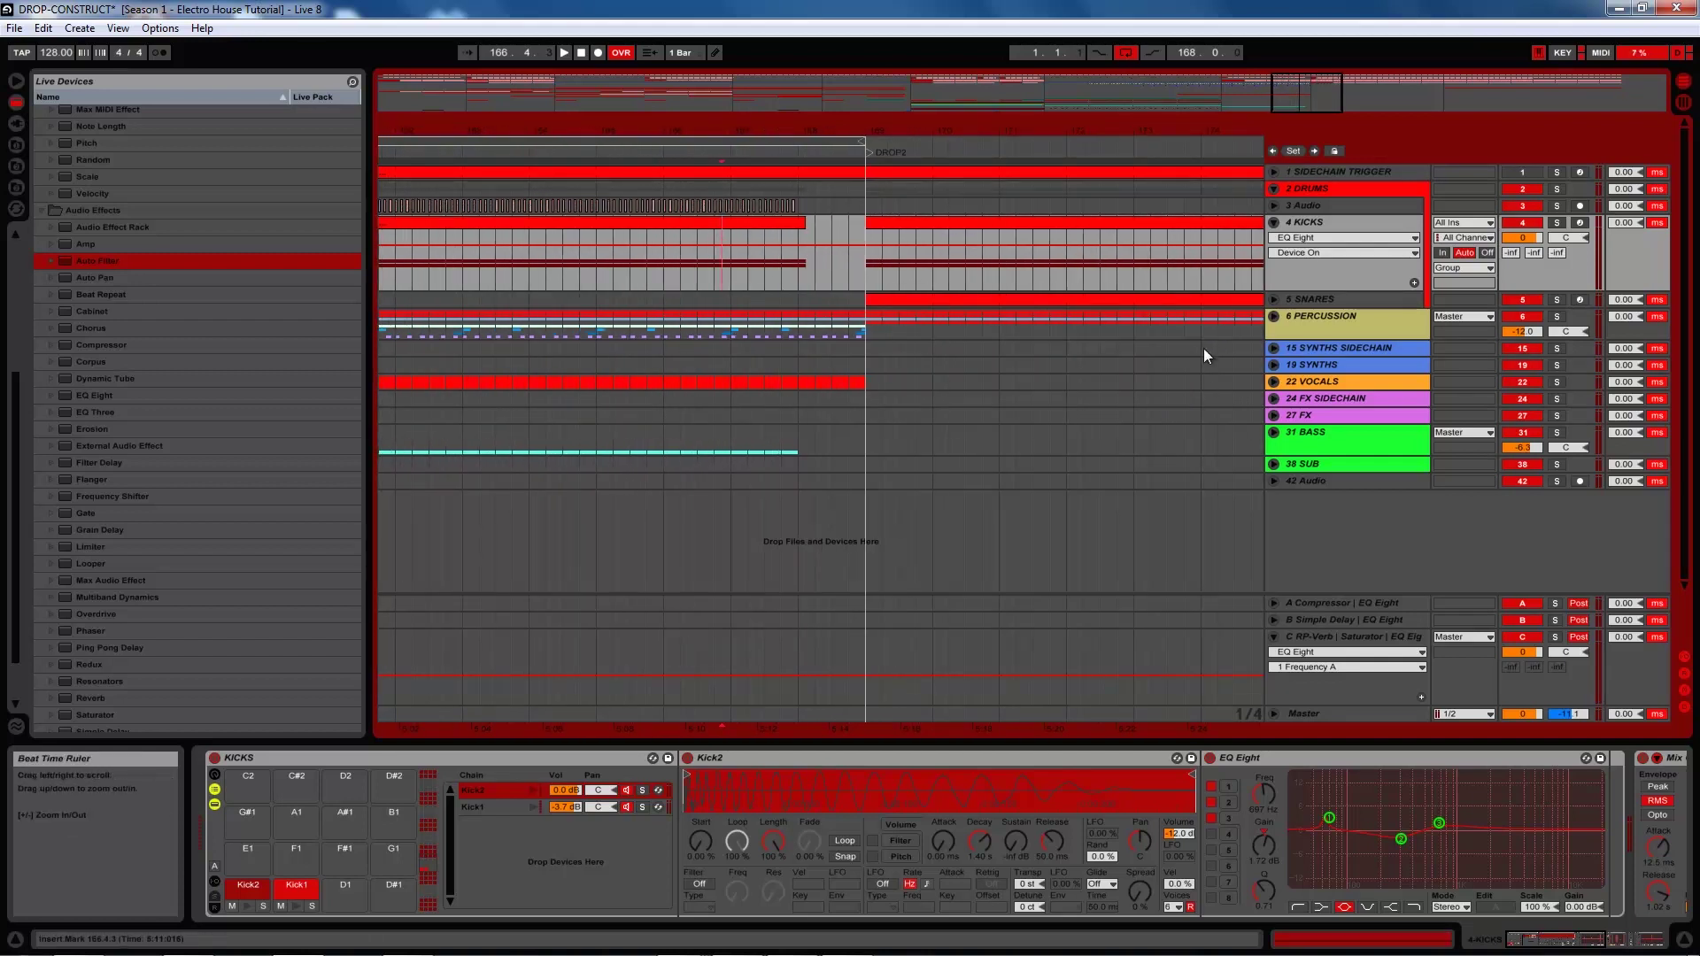
left_click(1273, 316)
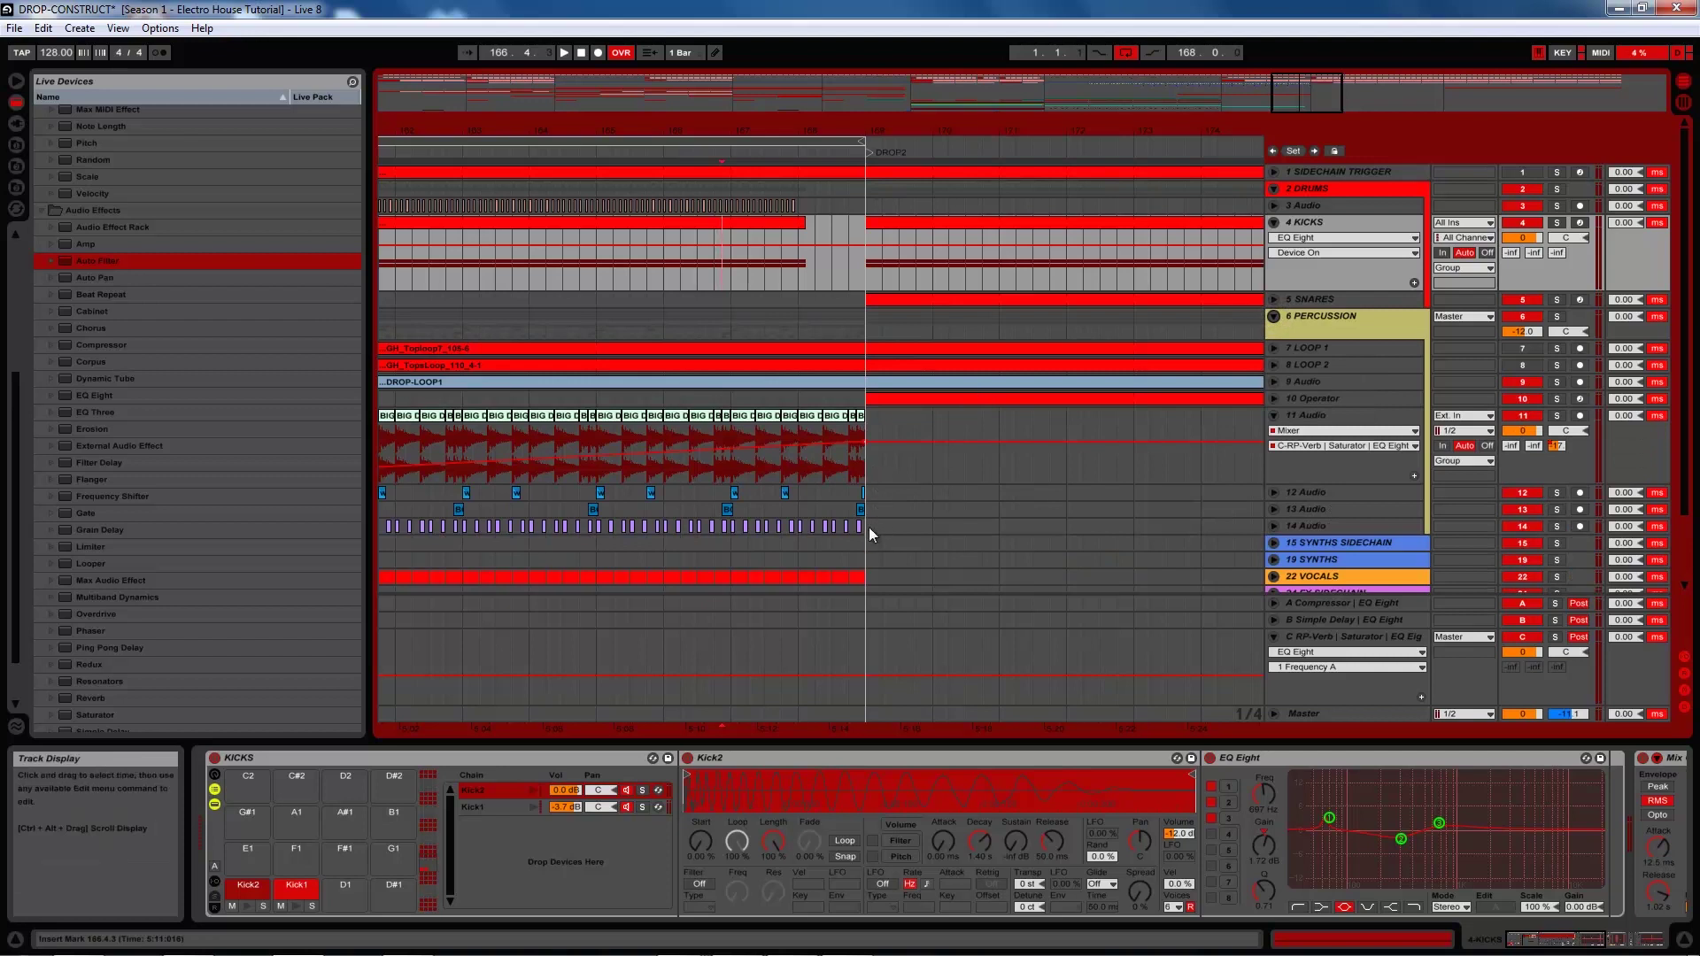
left_click_drag(866, 531, 799, 347)
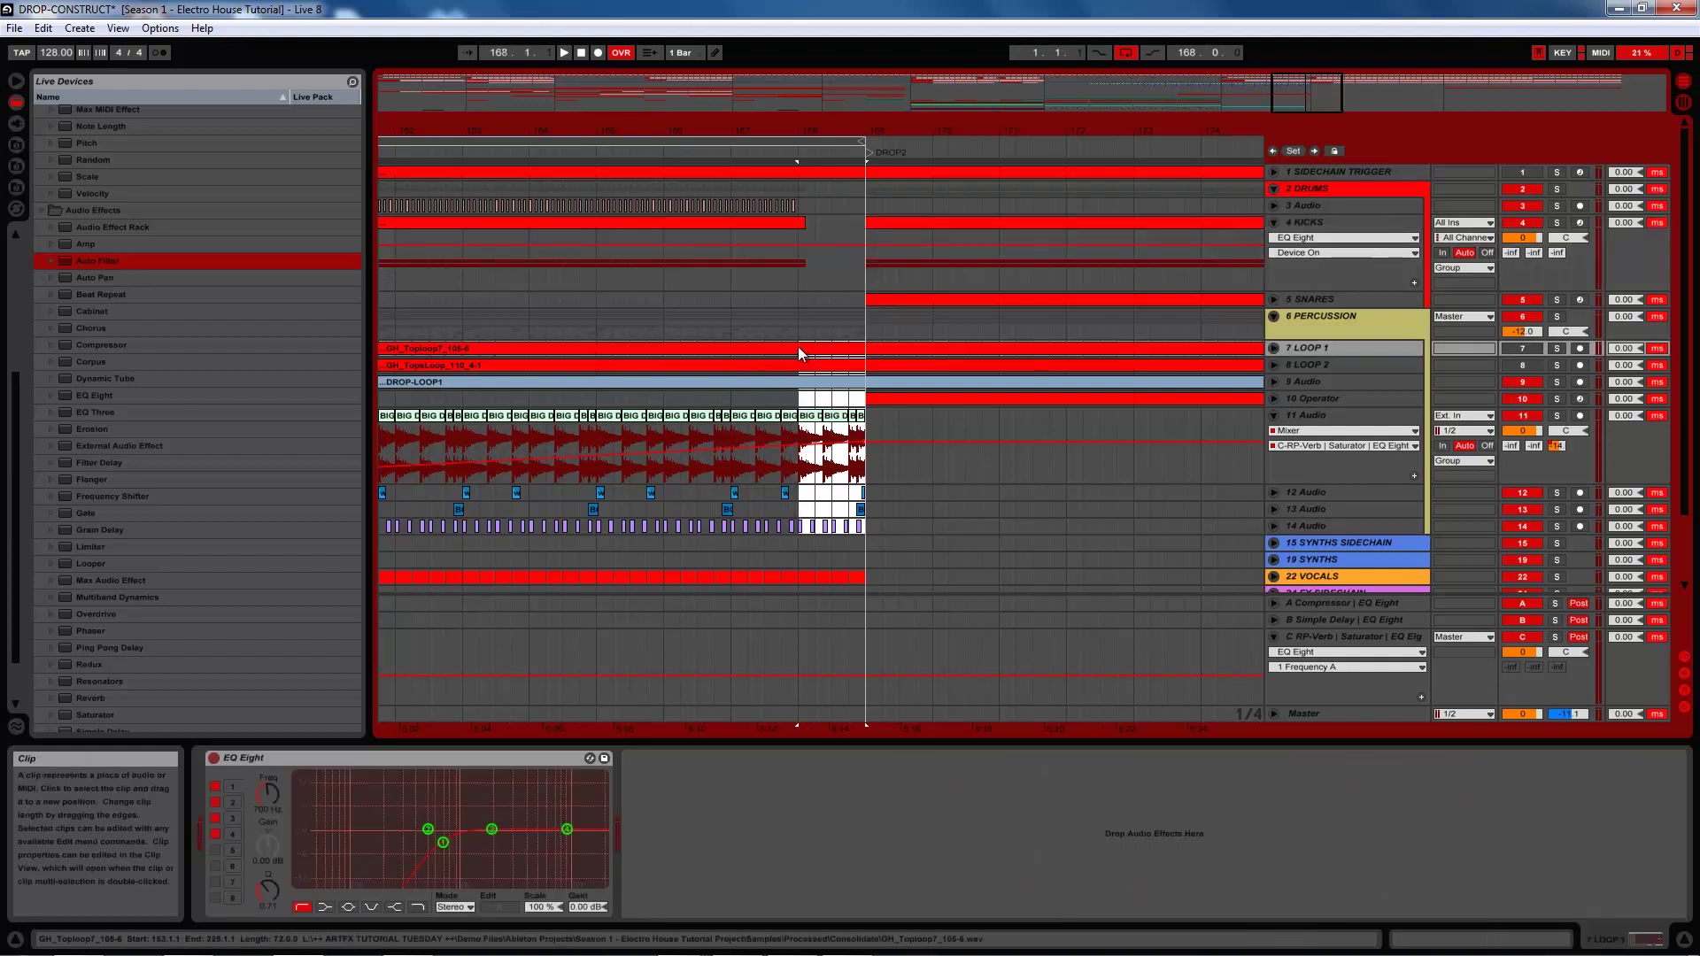
key("Delete")
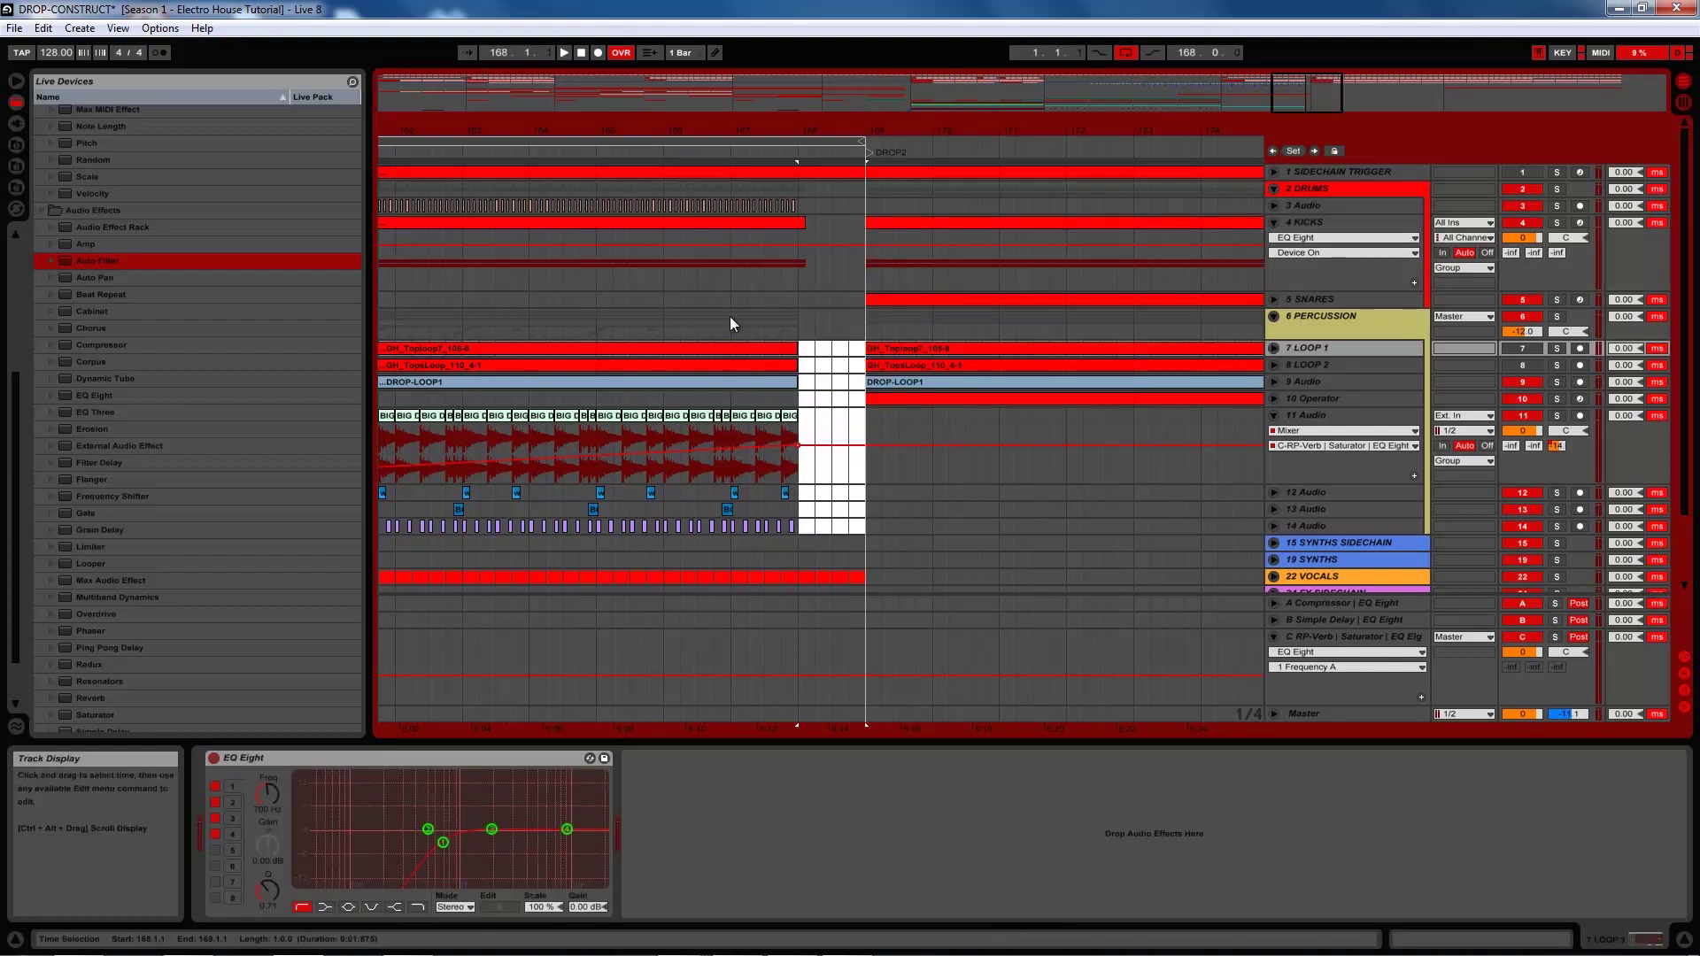
left_click(663, 316)
key("space")
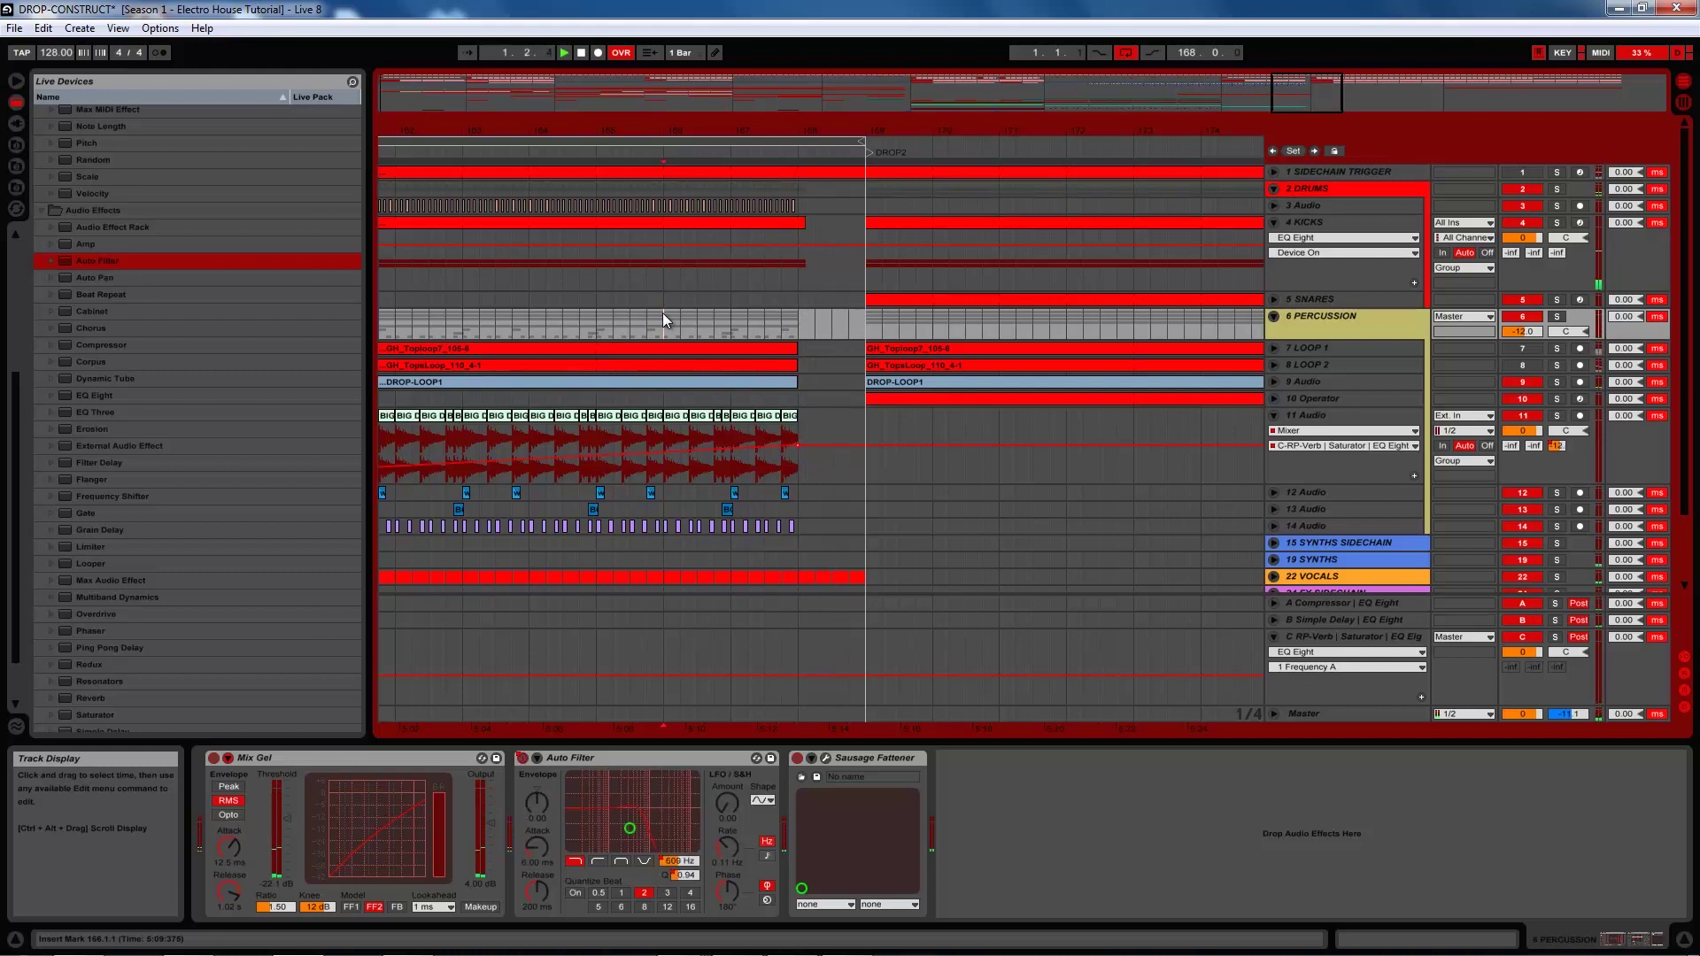
left_click(581, 53)
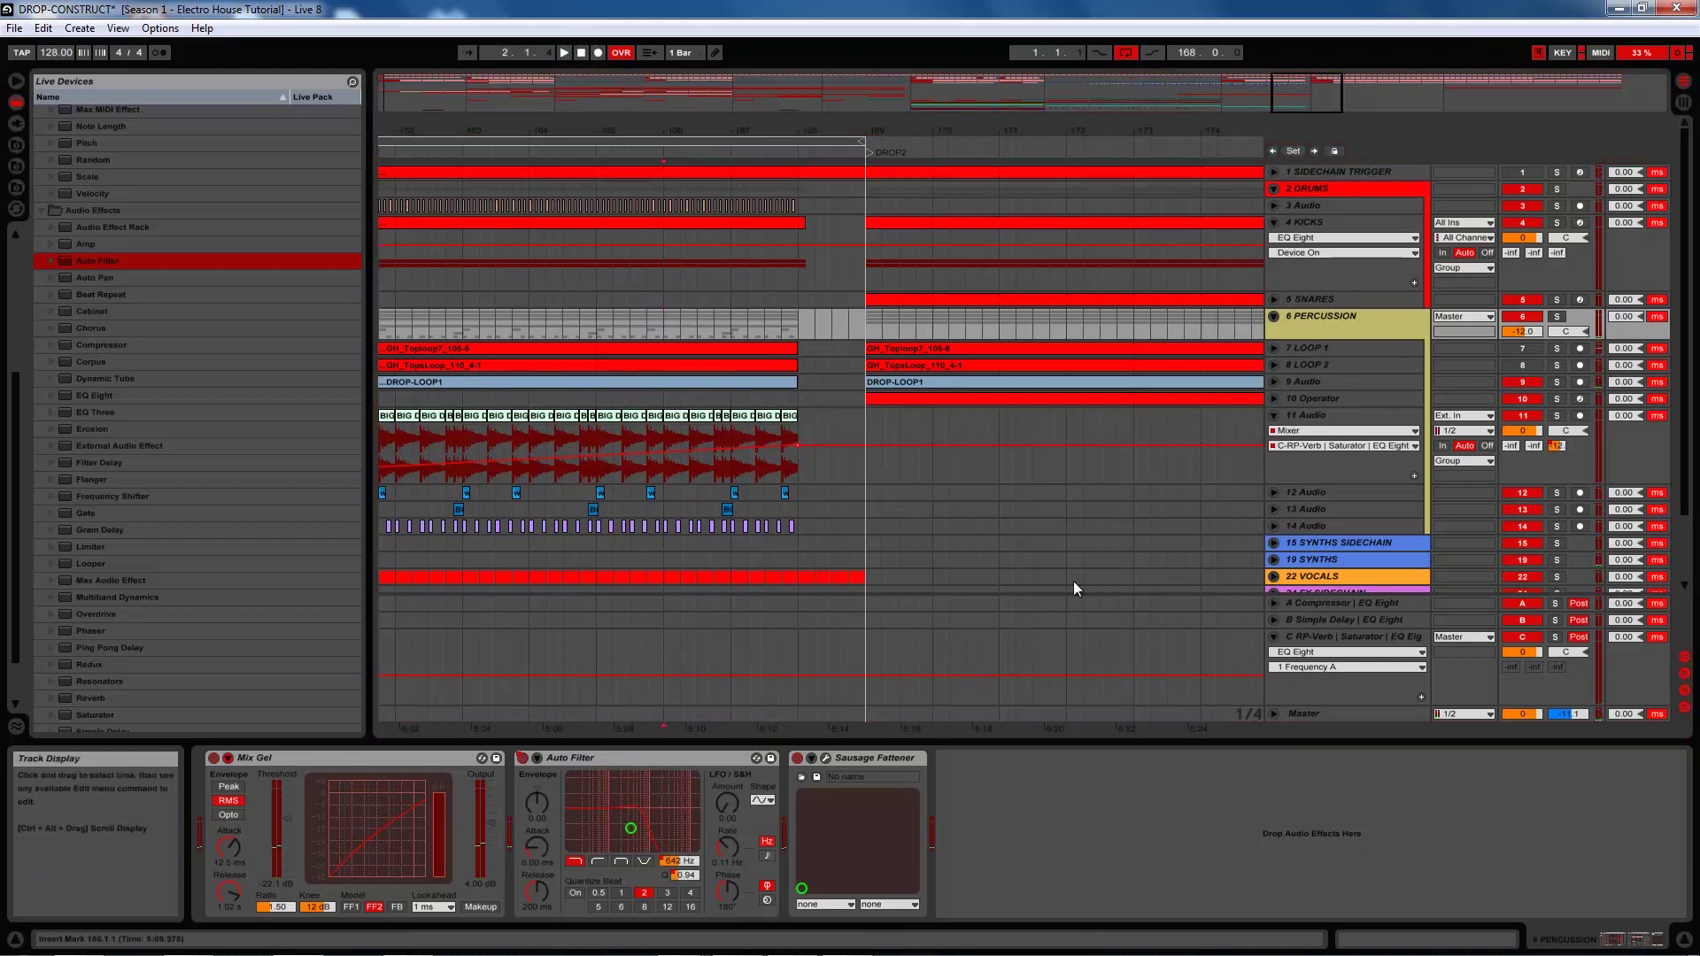
Shorten the vocal clip on track 23 to end at bar 168 and audition the gap before DROP2
left_click(1269, 576)
scroll(889, 511, "down", 3)
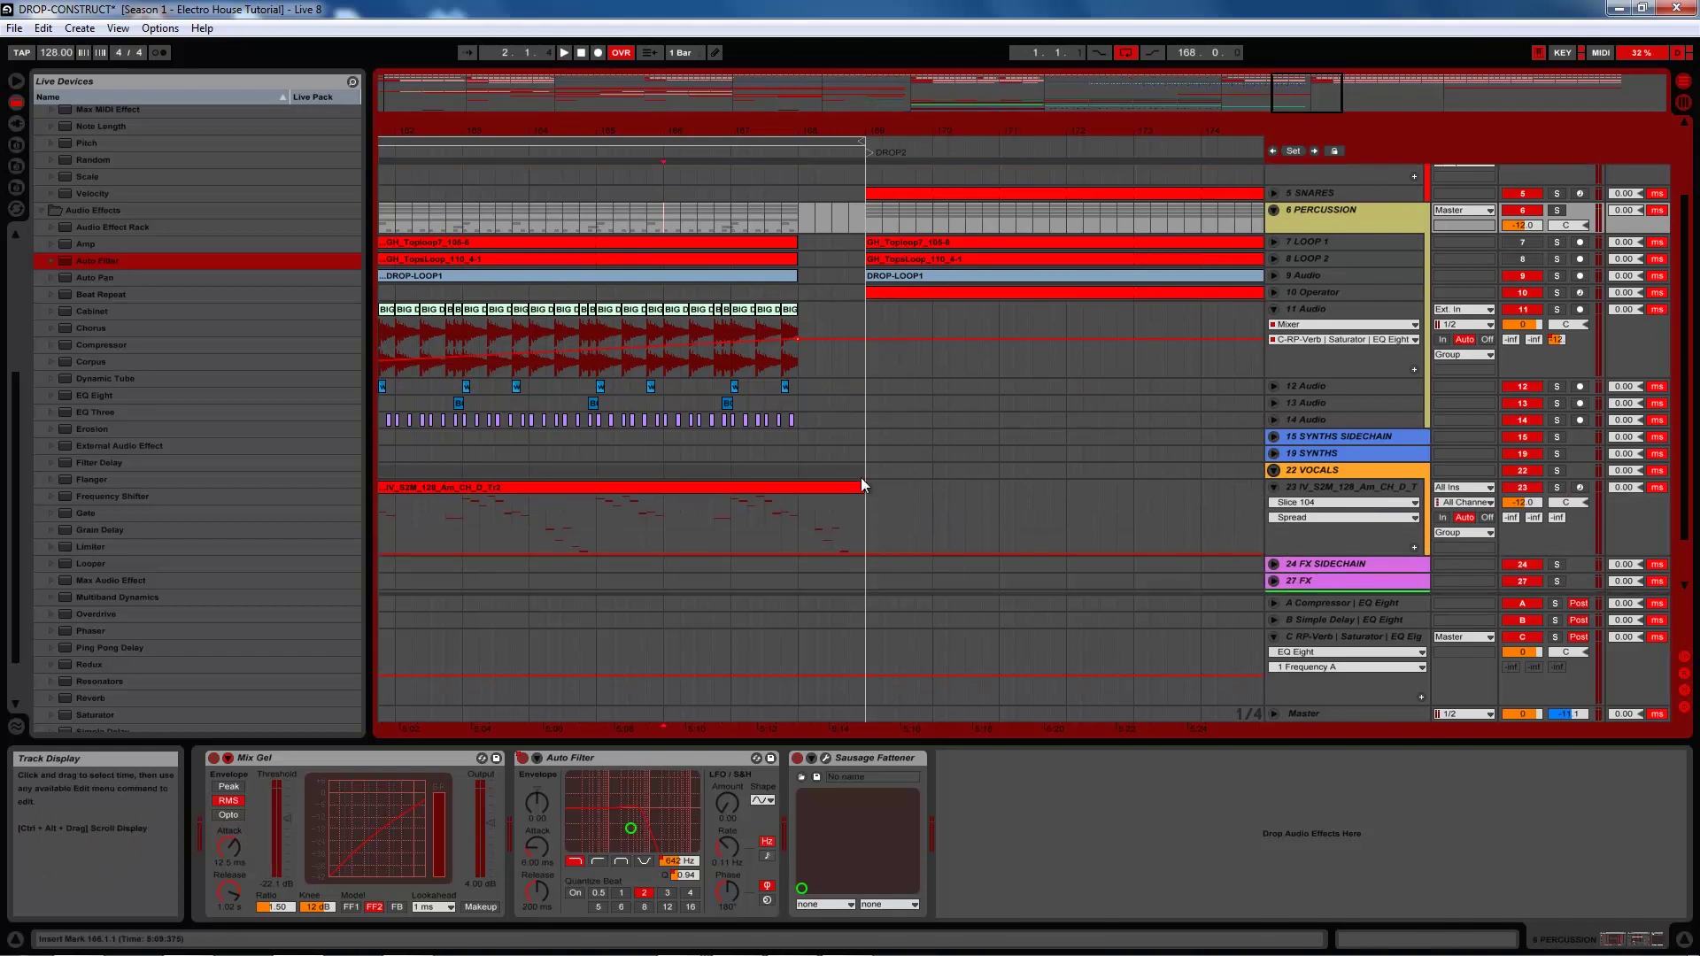
left_click(861, 488)
left_click(806, 515)
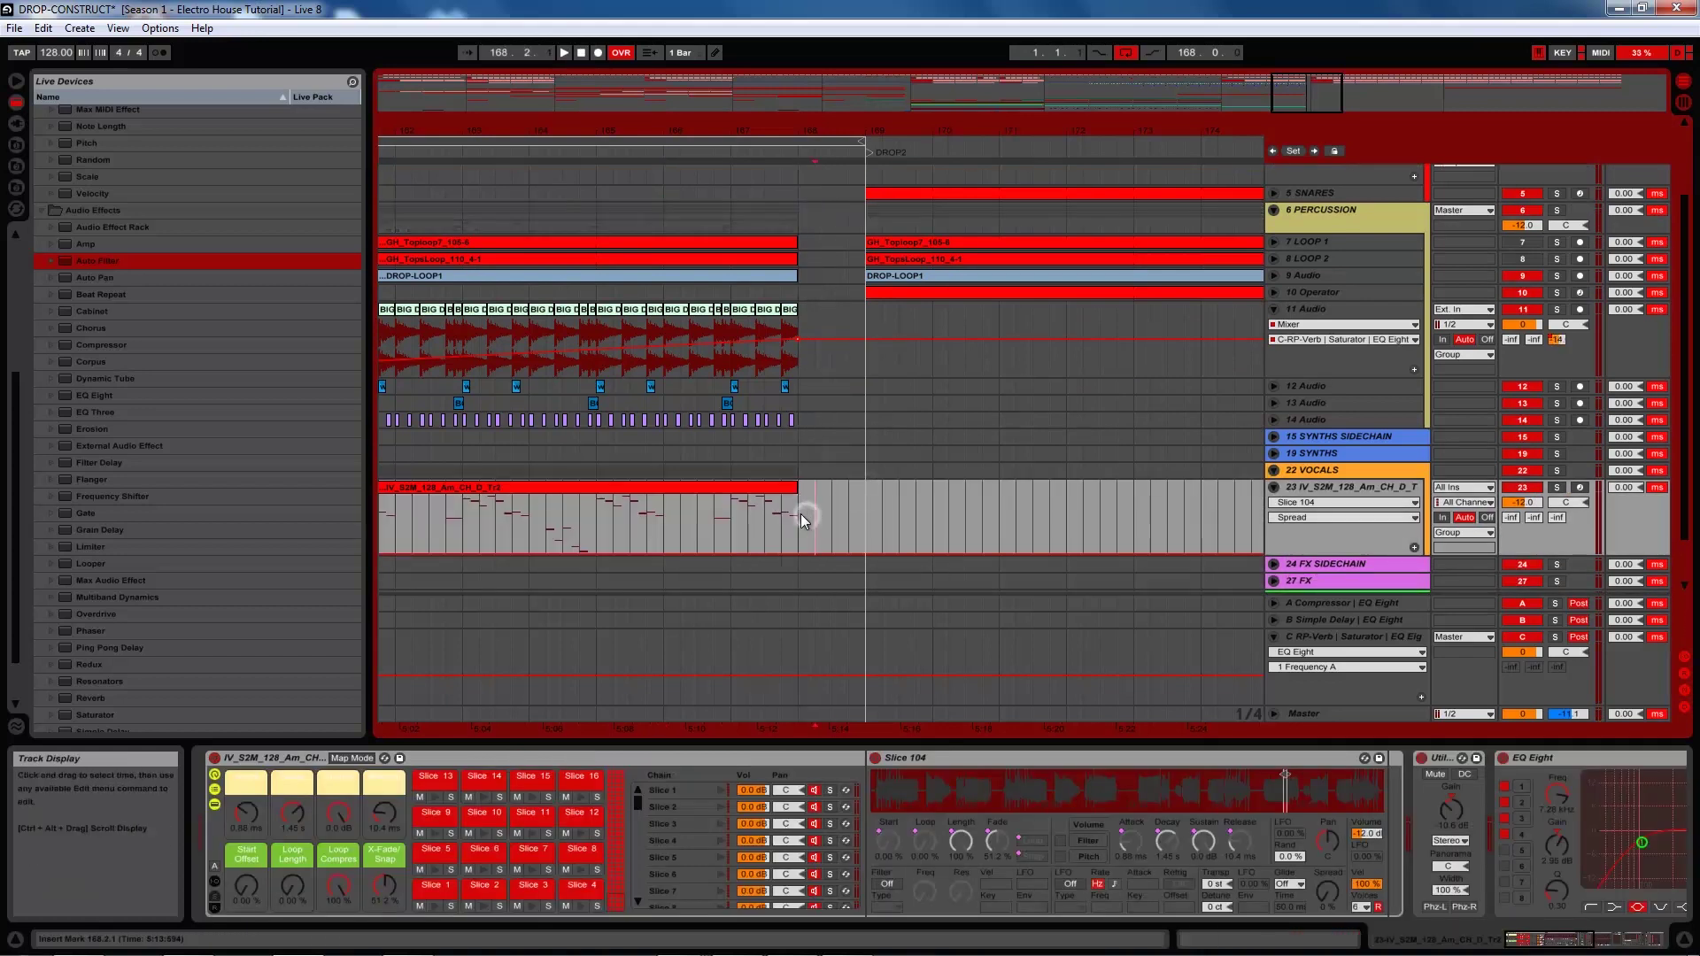
left_click(809, 517)
key("space")
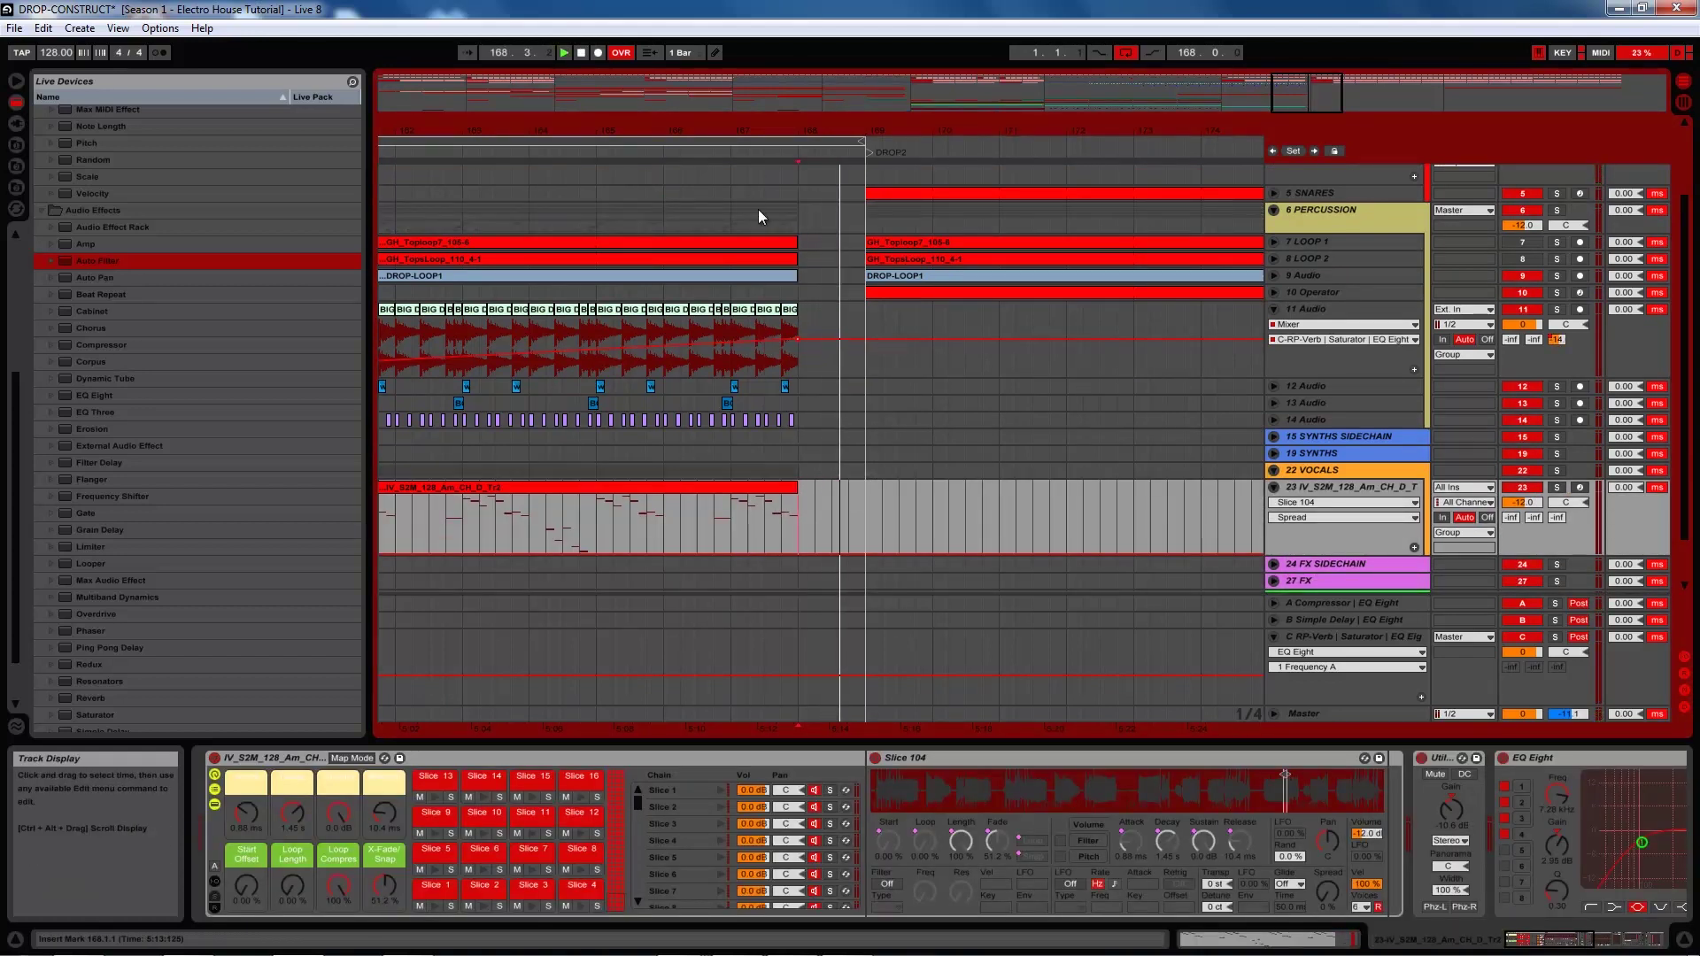
left_click(580, 52)
Play BUILDUP2 from bar 153 to review the build, and collapse the PERCUSSION group
mouse_move(775, 127)
left_mouse_down()
mouse_move(781, 140)
mouse_move(777, 124)
left_mouse_up()
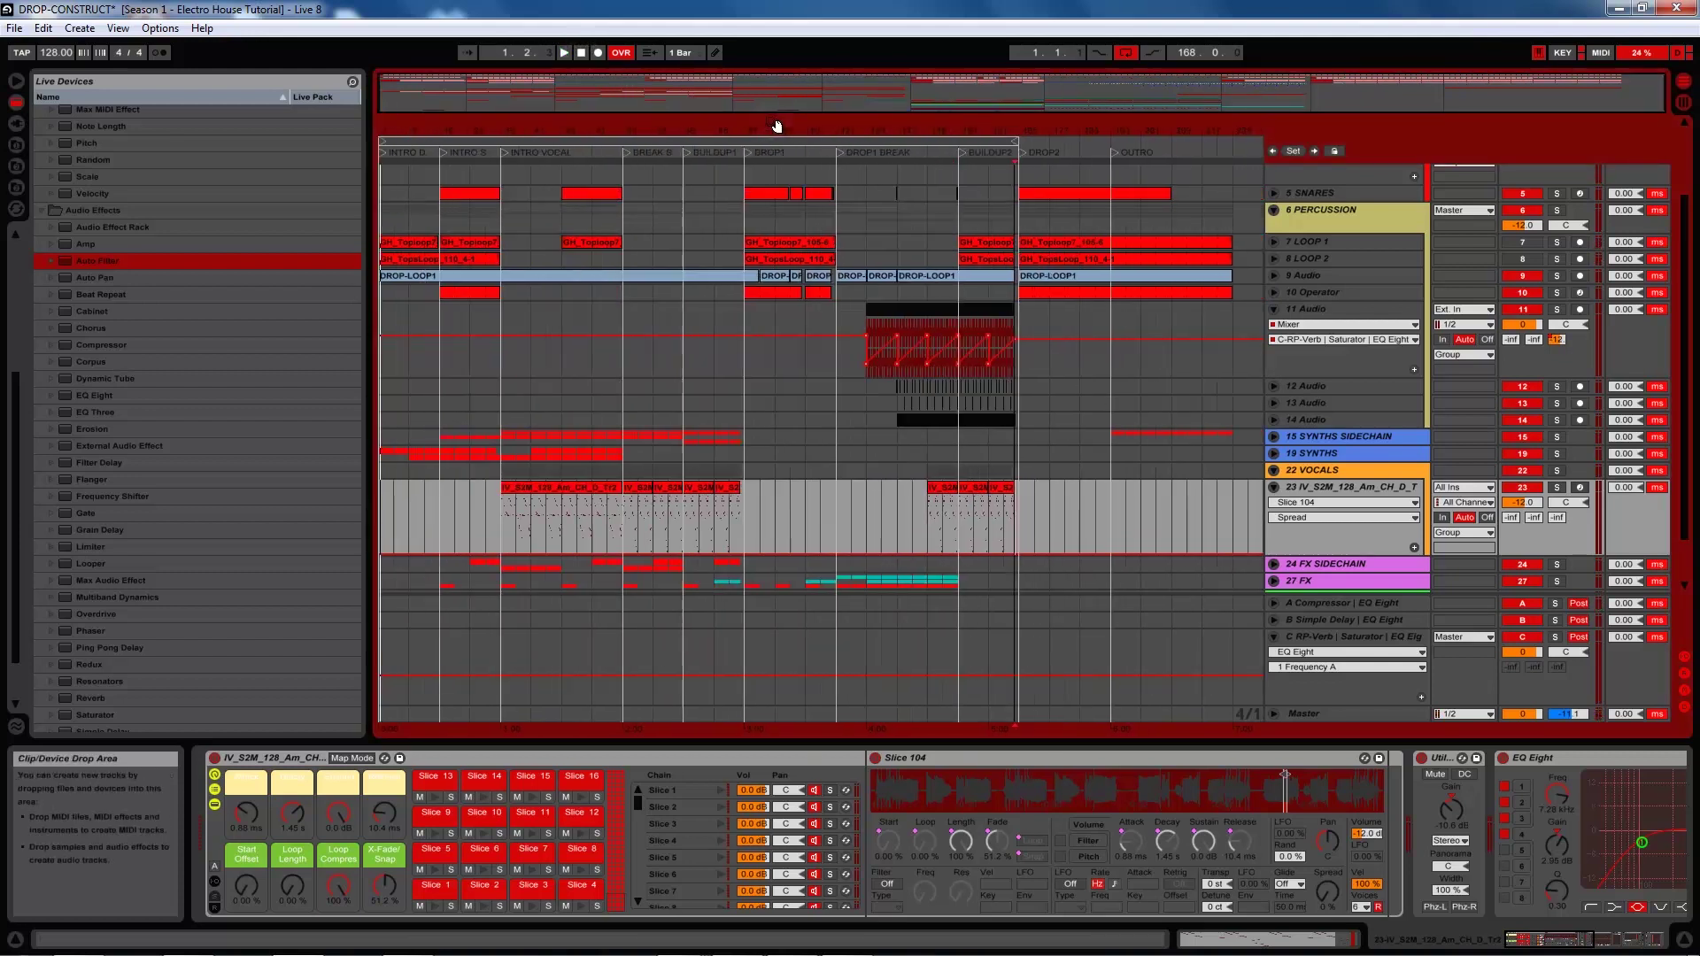
left_click(1022, 206)
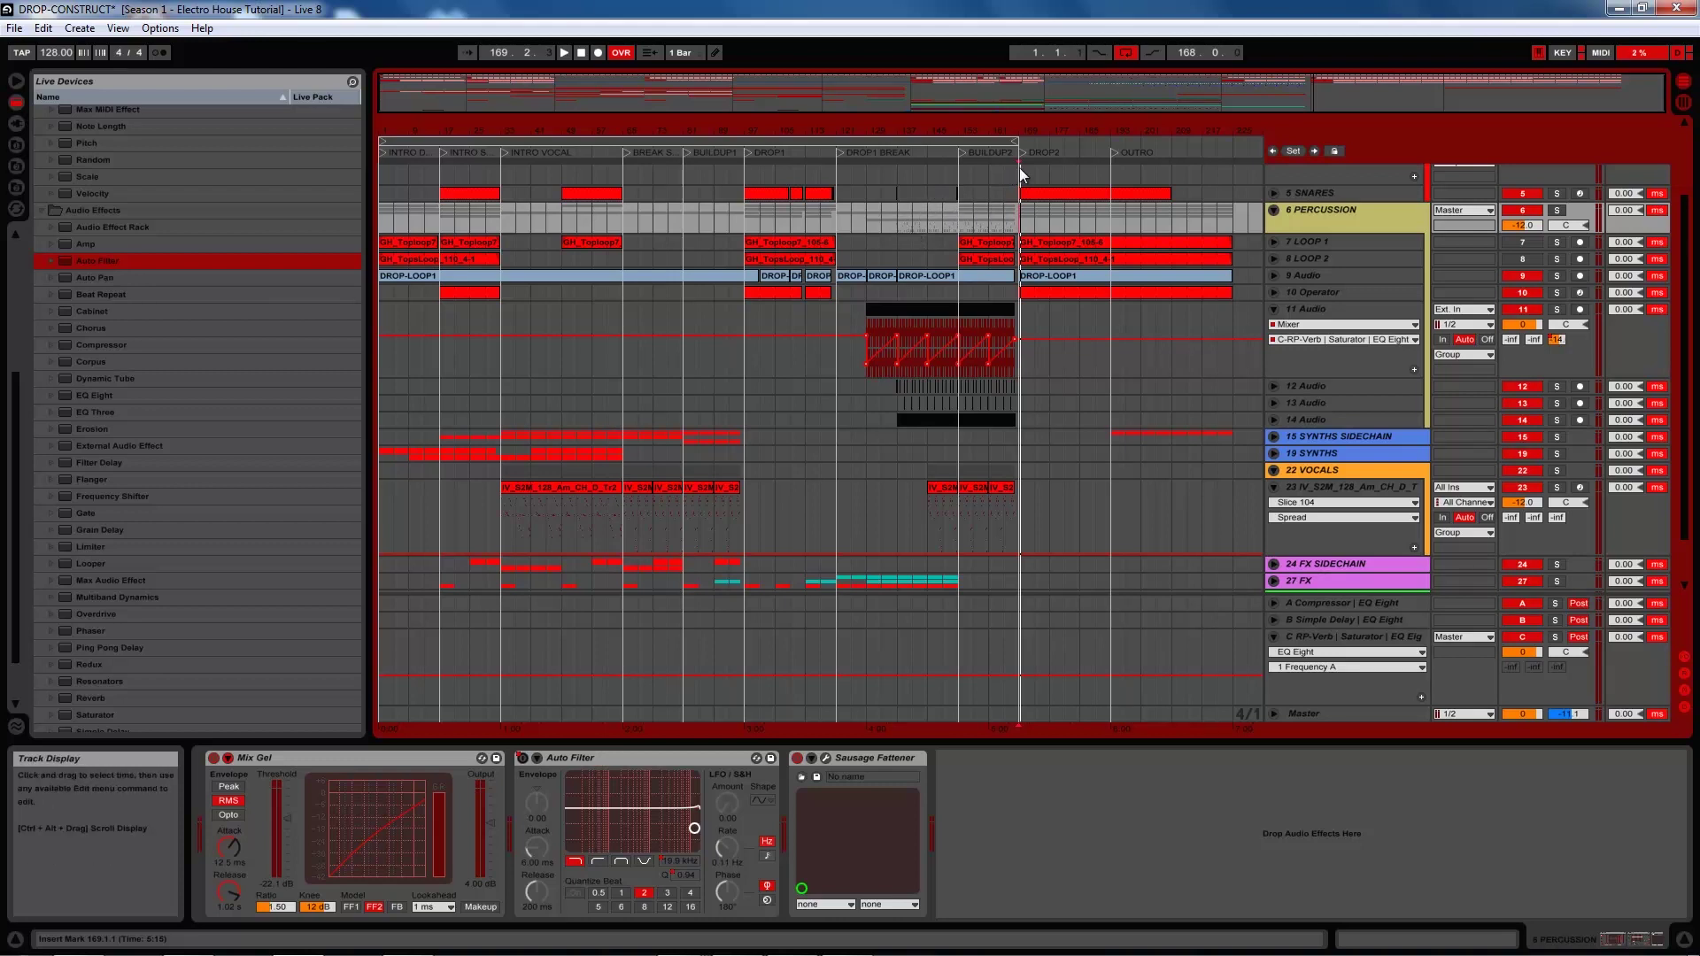
left_click(959, 131)
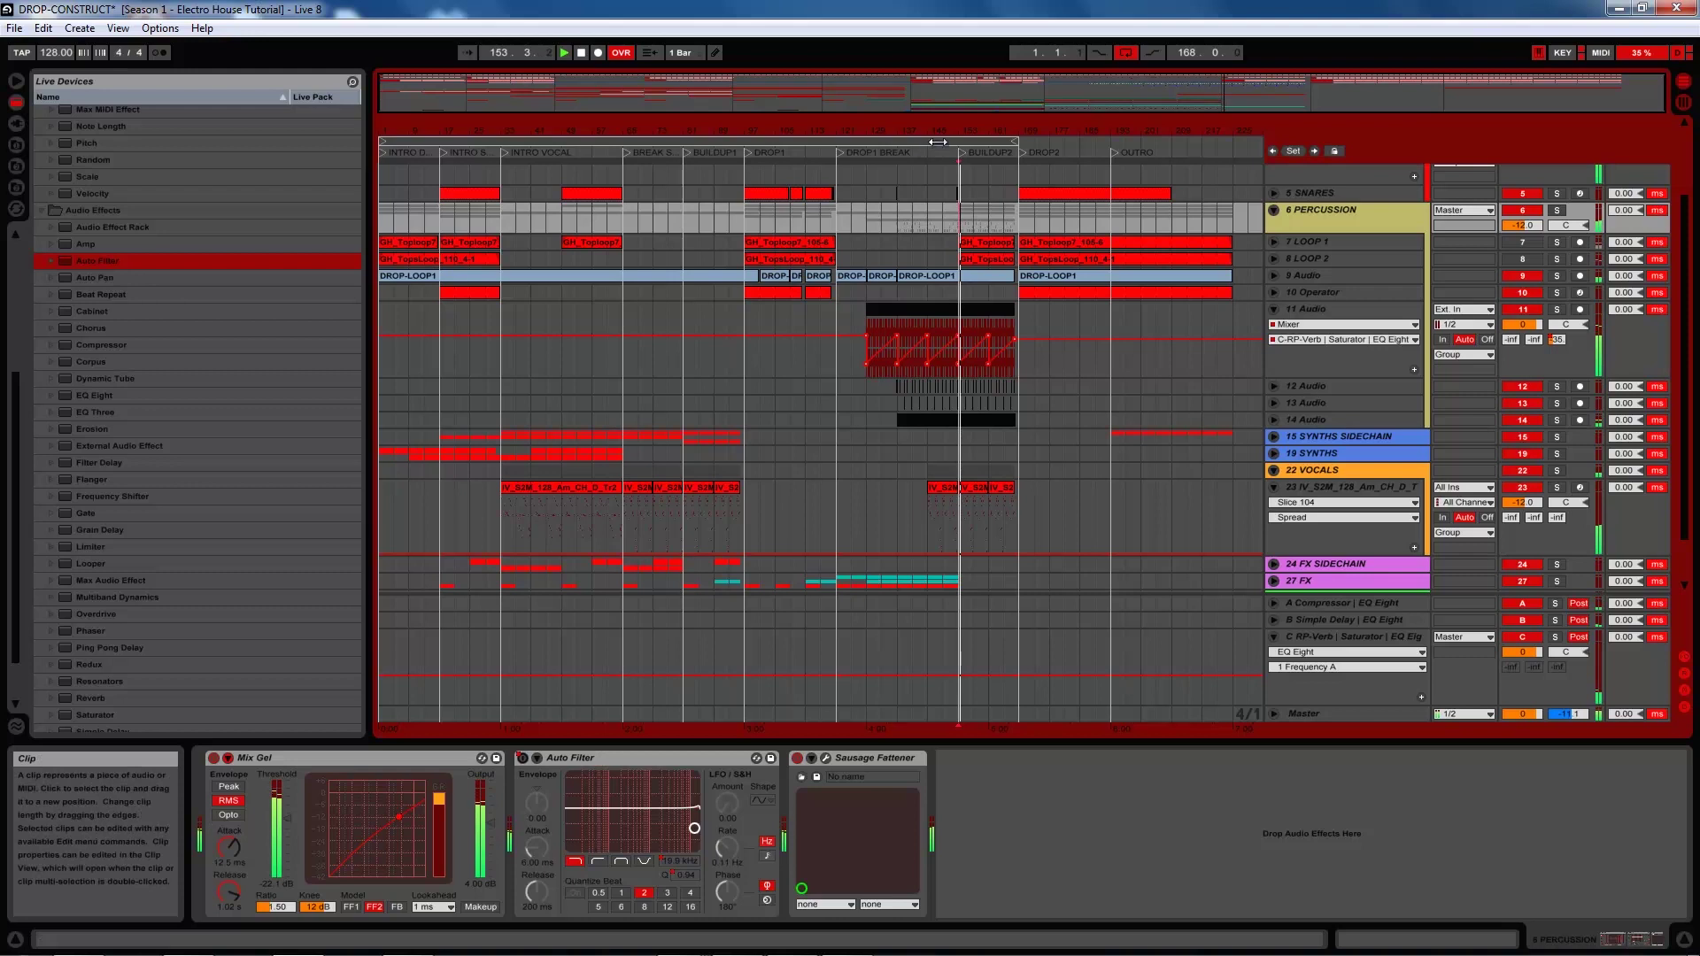
left_click_drag(1000, 131, 997, 132)
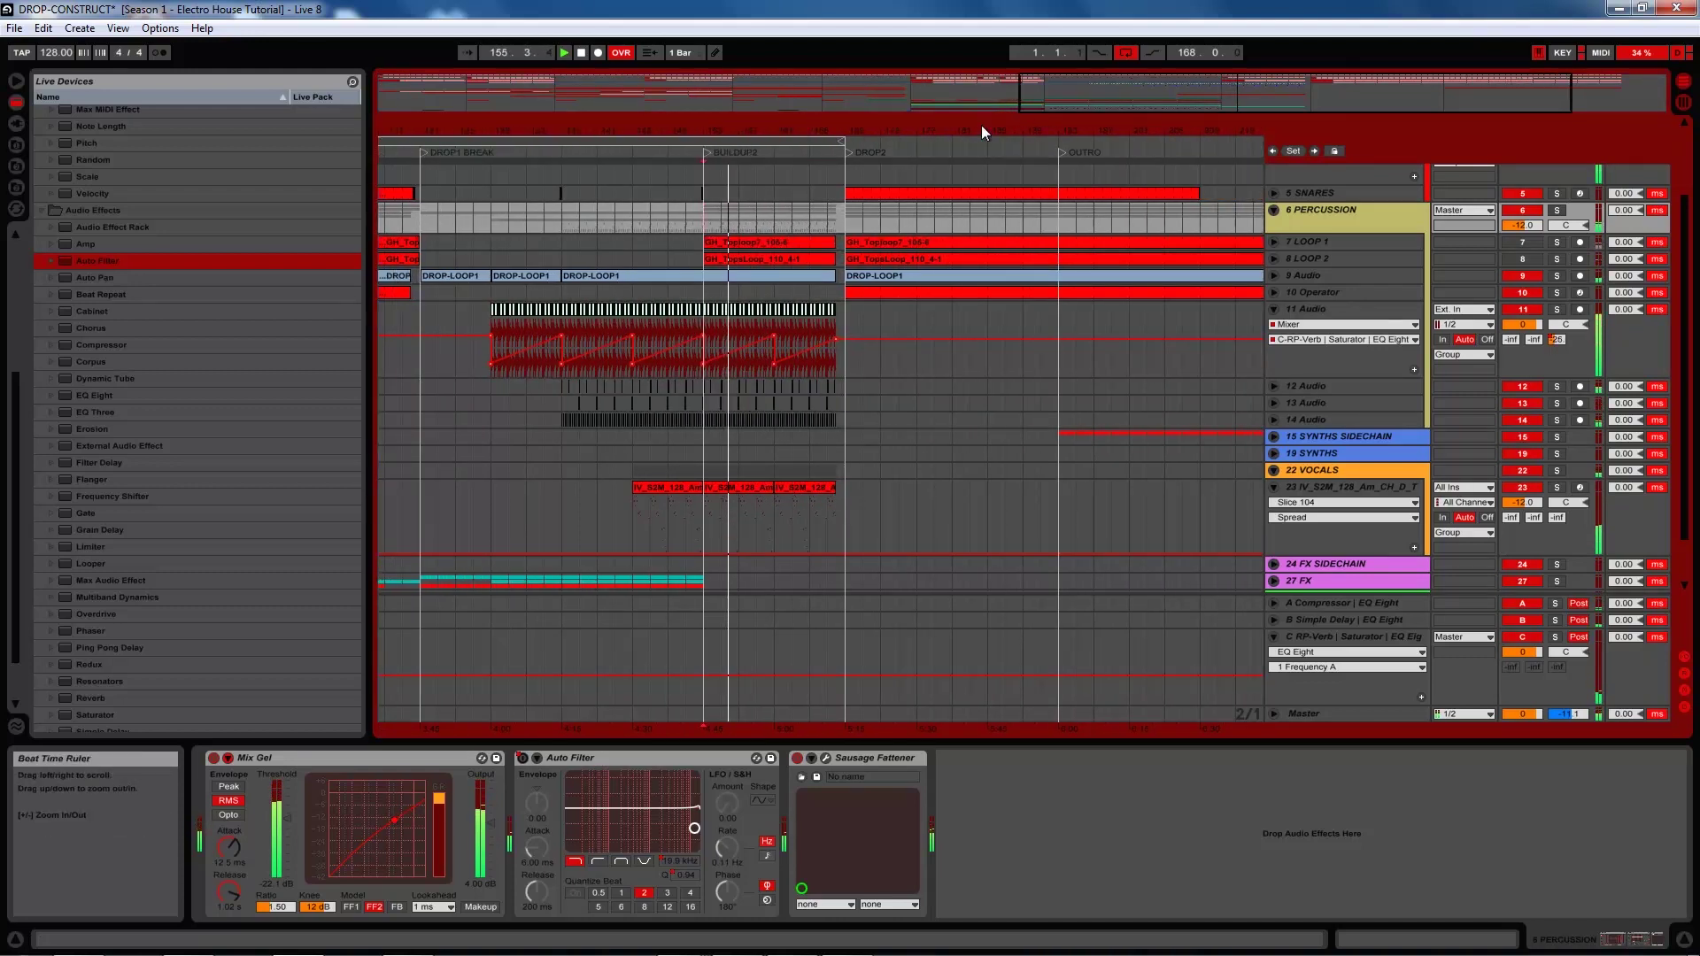
scroll(1288, 220, "up", 3)
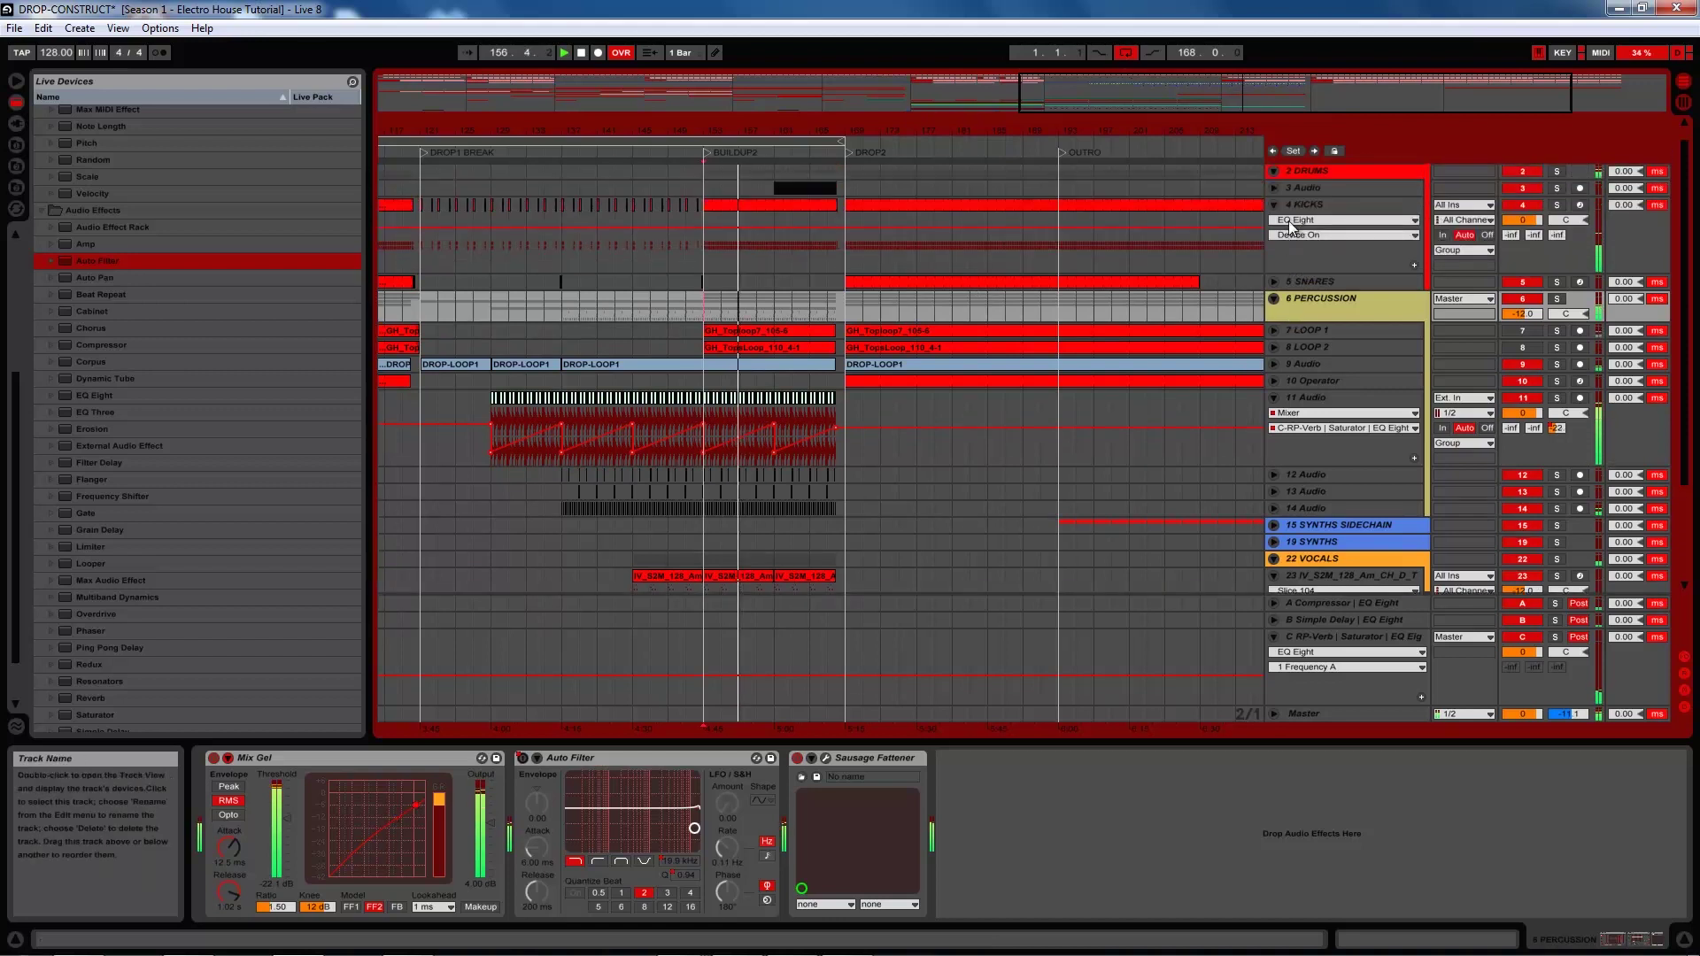
scroll(1277, 310, "up", 1)
left_click(1272, 316)
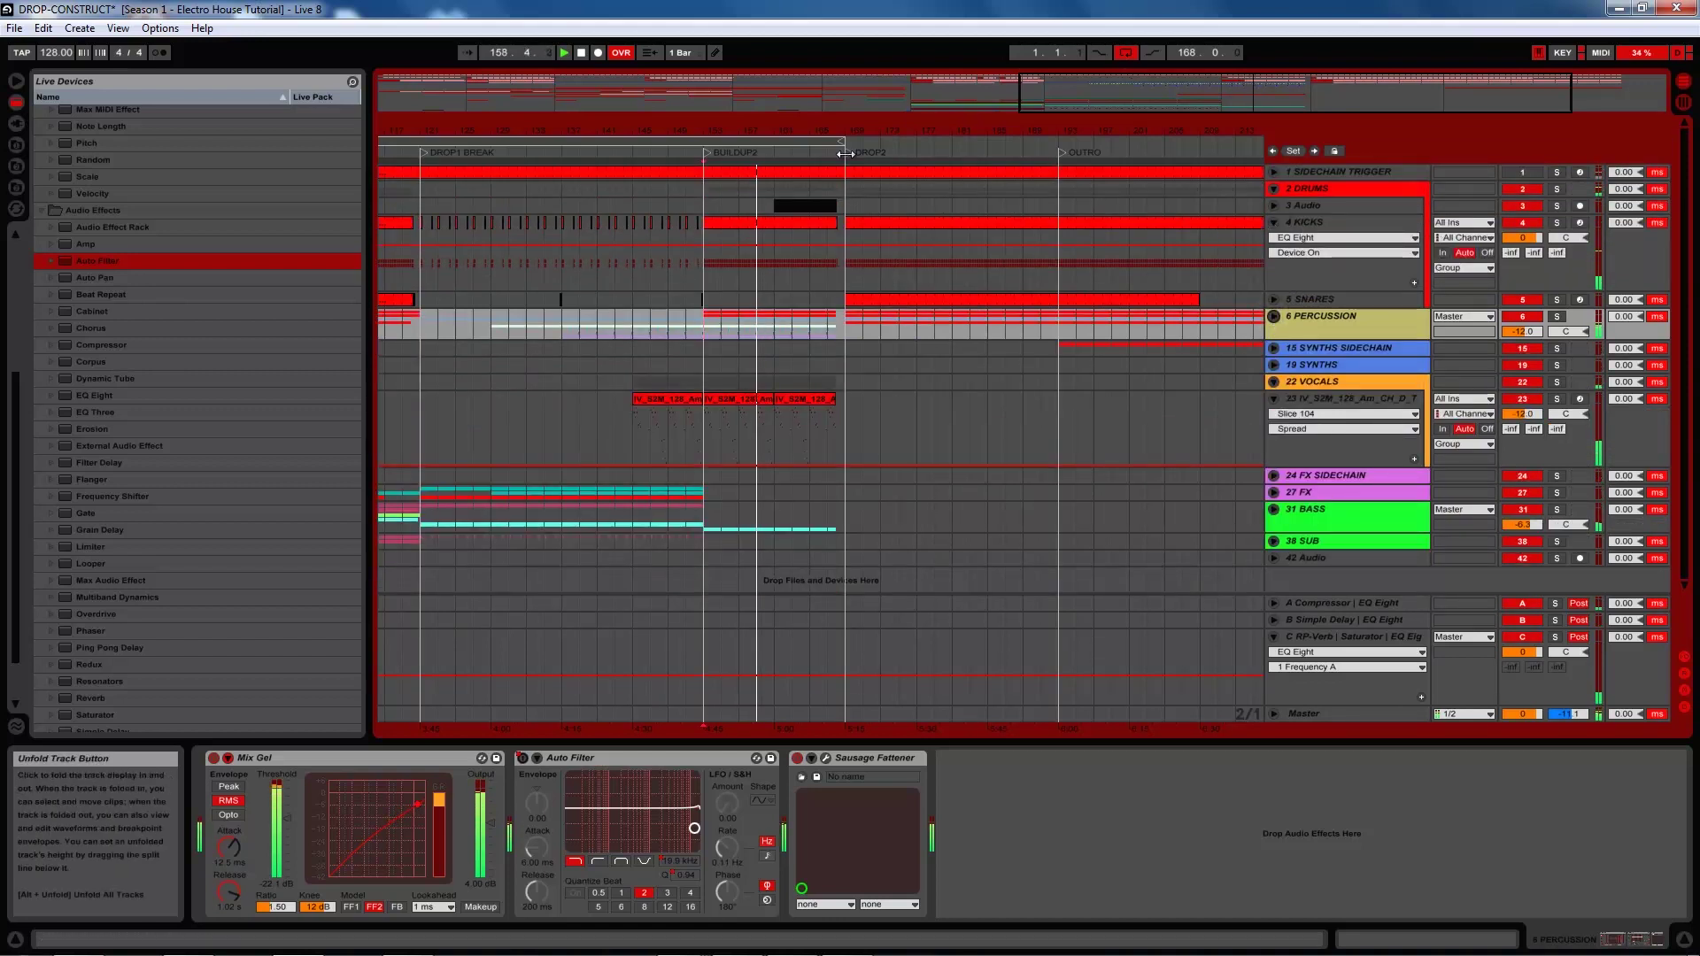
Split the KICKS clip in BUILDUP2 so that bars 165 to 168 form a separate clip
left_click_drag(801, 120, 801, 129)
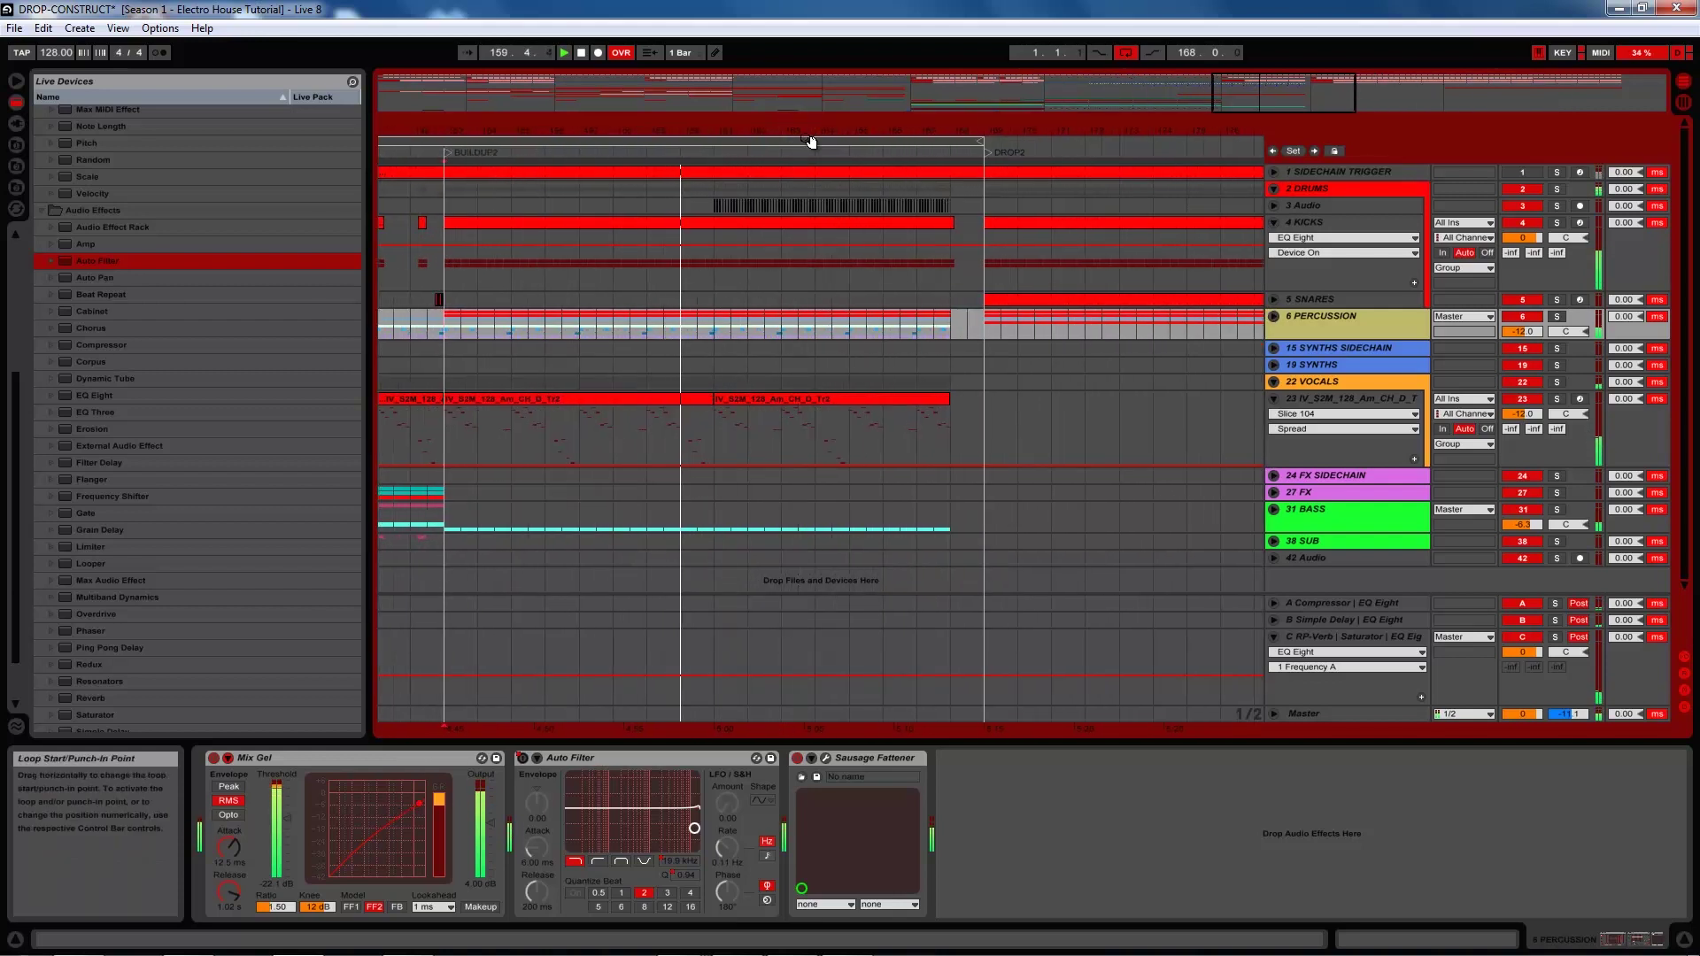
left_click(848, 248)
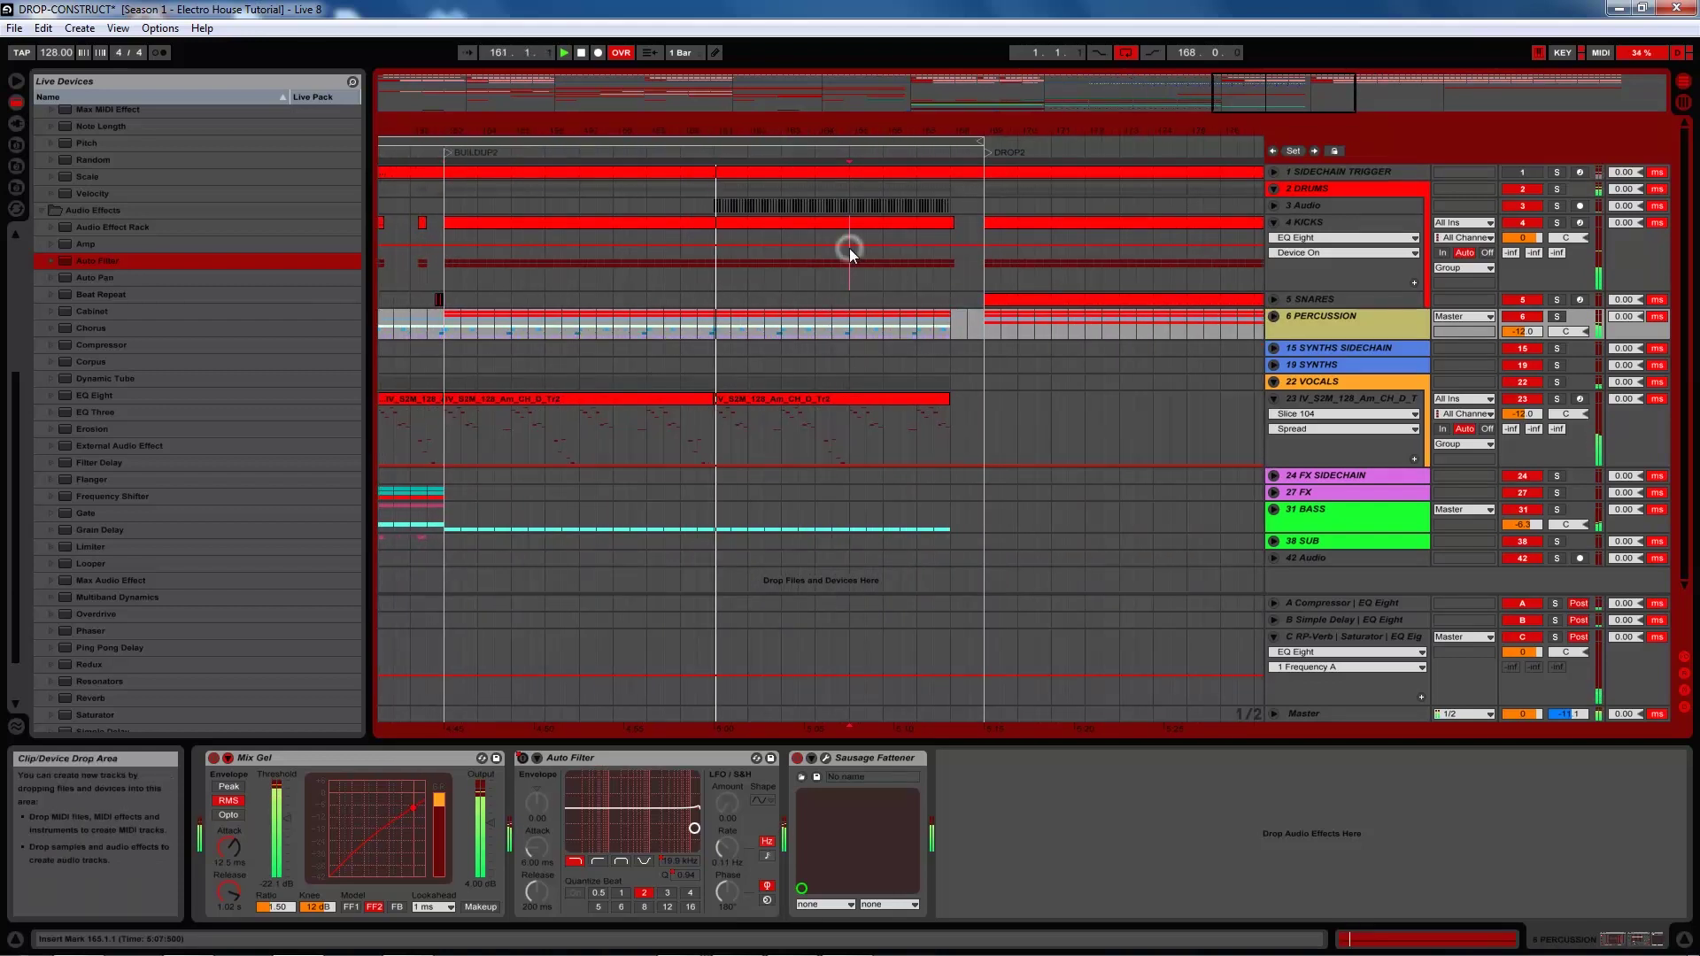
left_click_drag(848, 248, 952, 252)
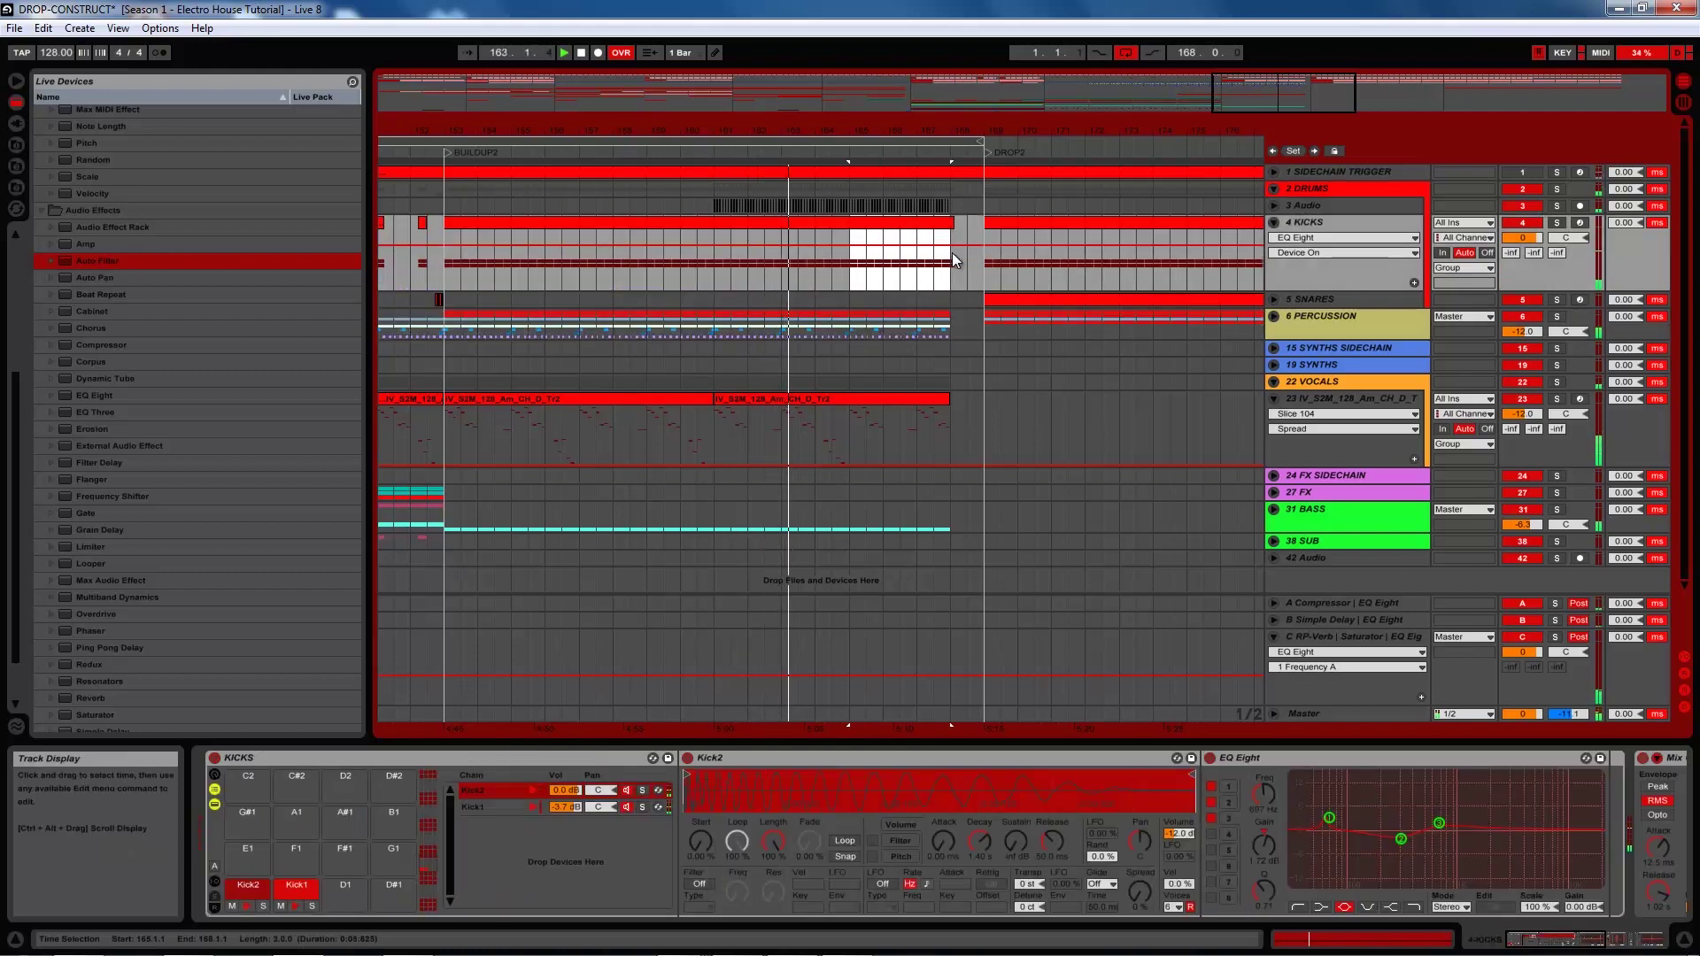
key("ctrl+e")
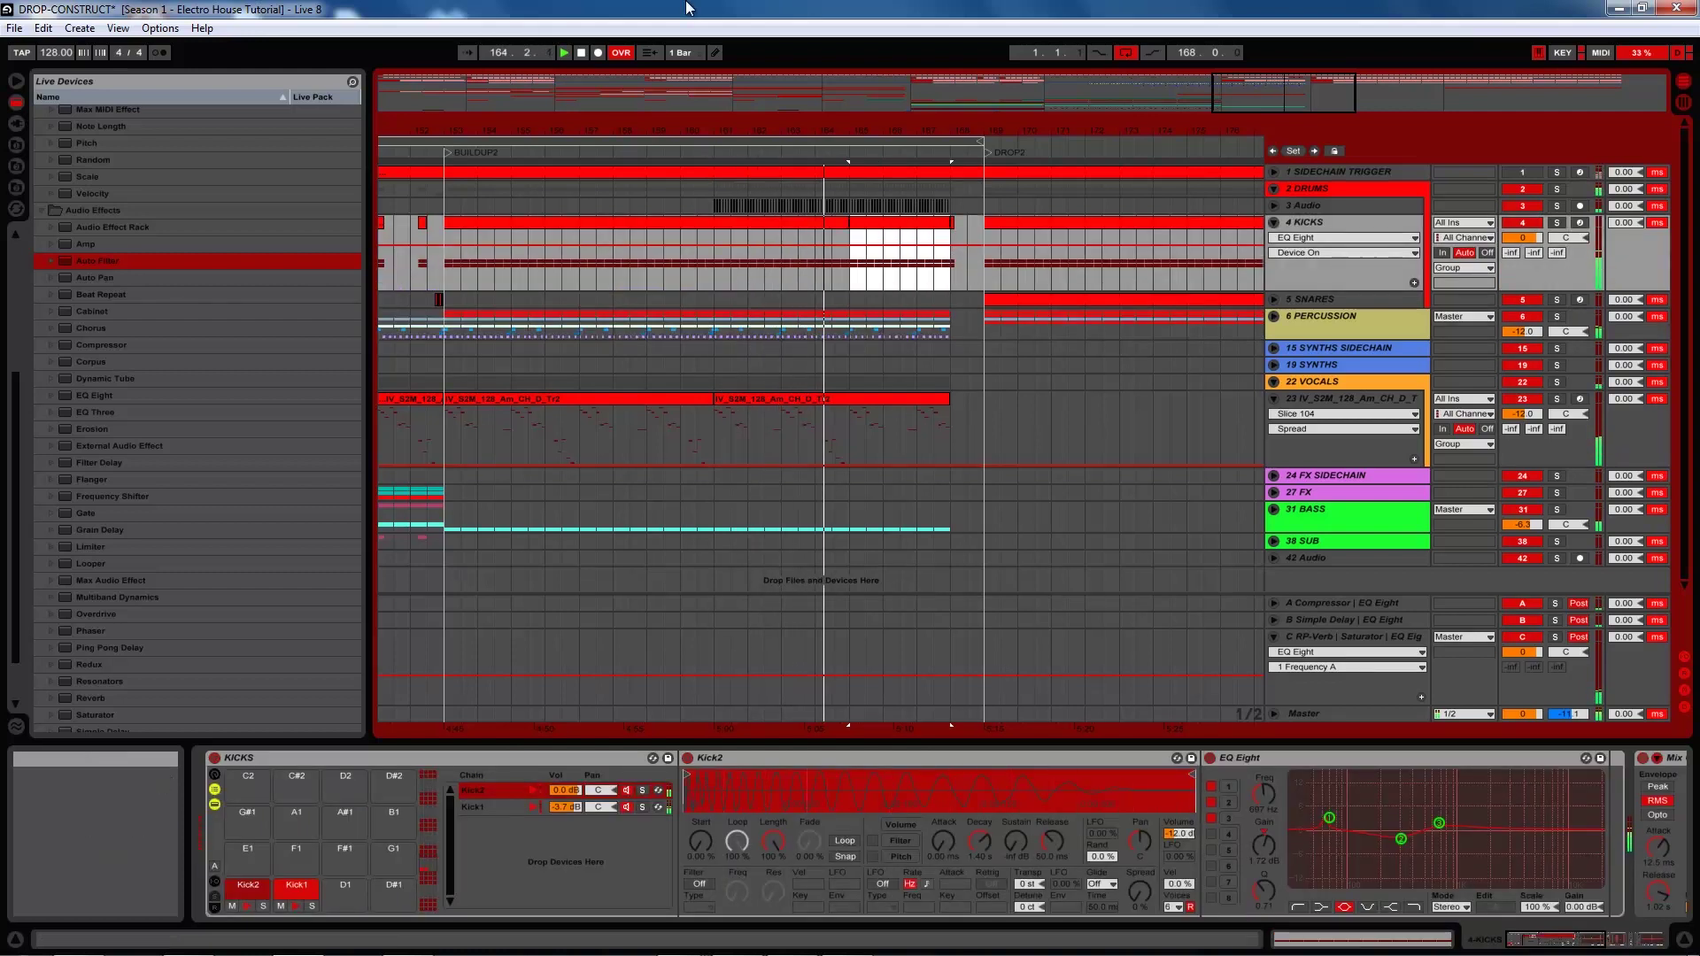
Double the kick hits in the bar 165 to 168 clip by copying all Kick1 and Kick2 notes half a beat later
left_click(581, 52)
left_click(868, 221)
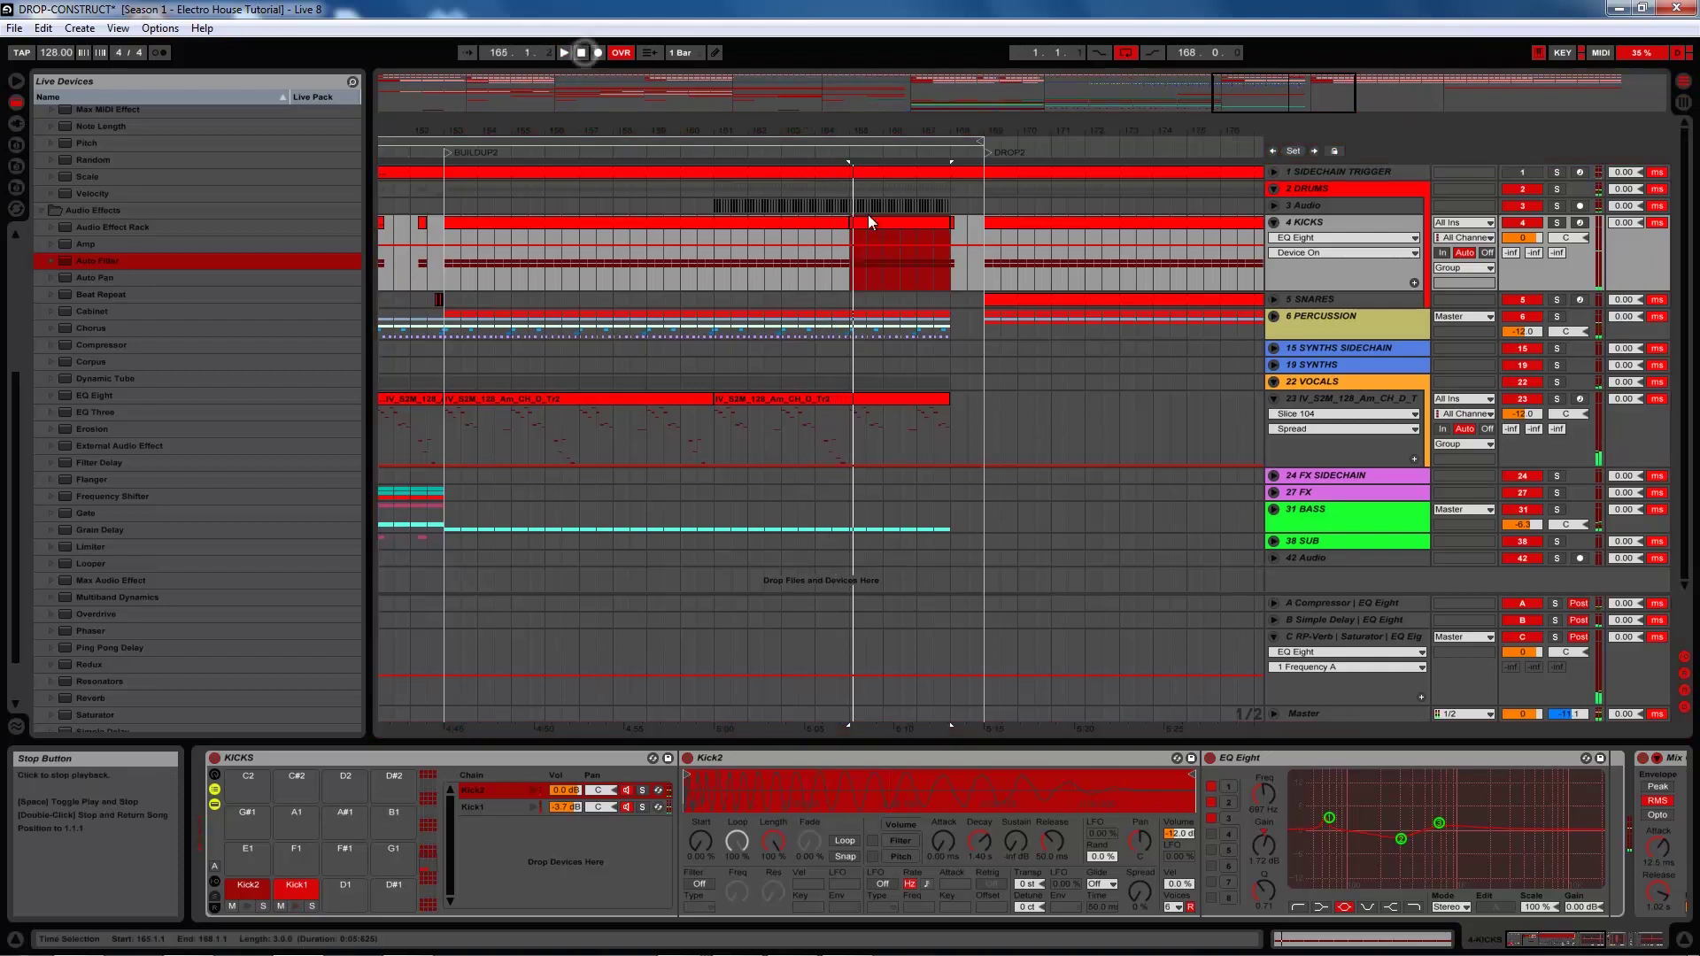
double_click(868, 221)
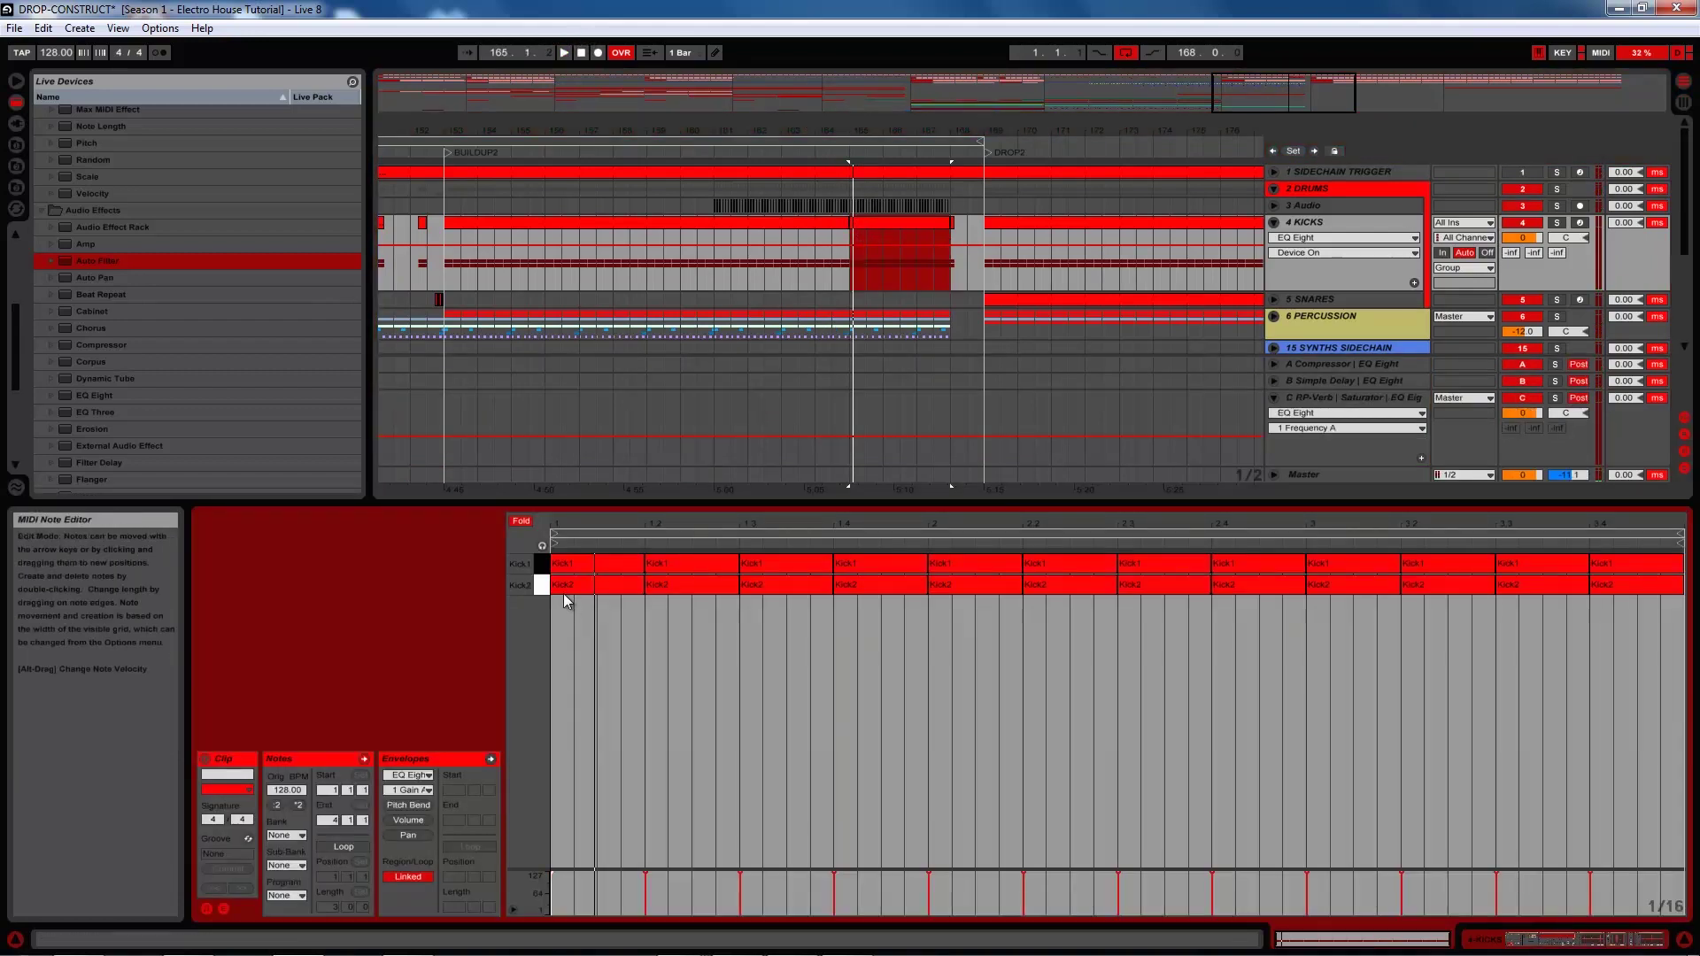
key("ctrl+a")
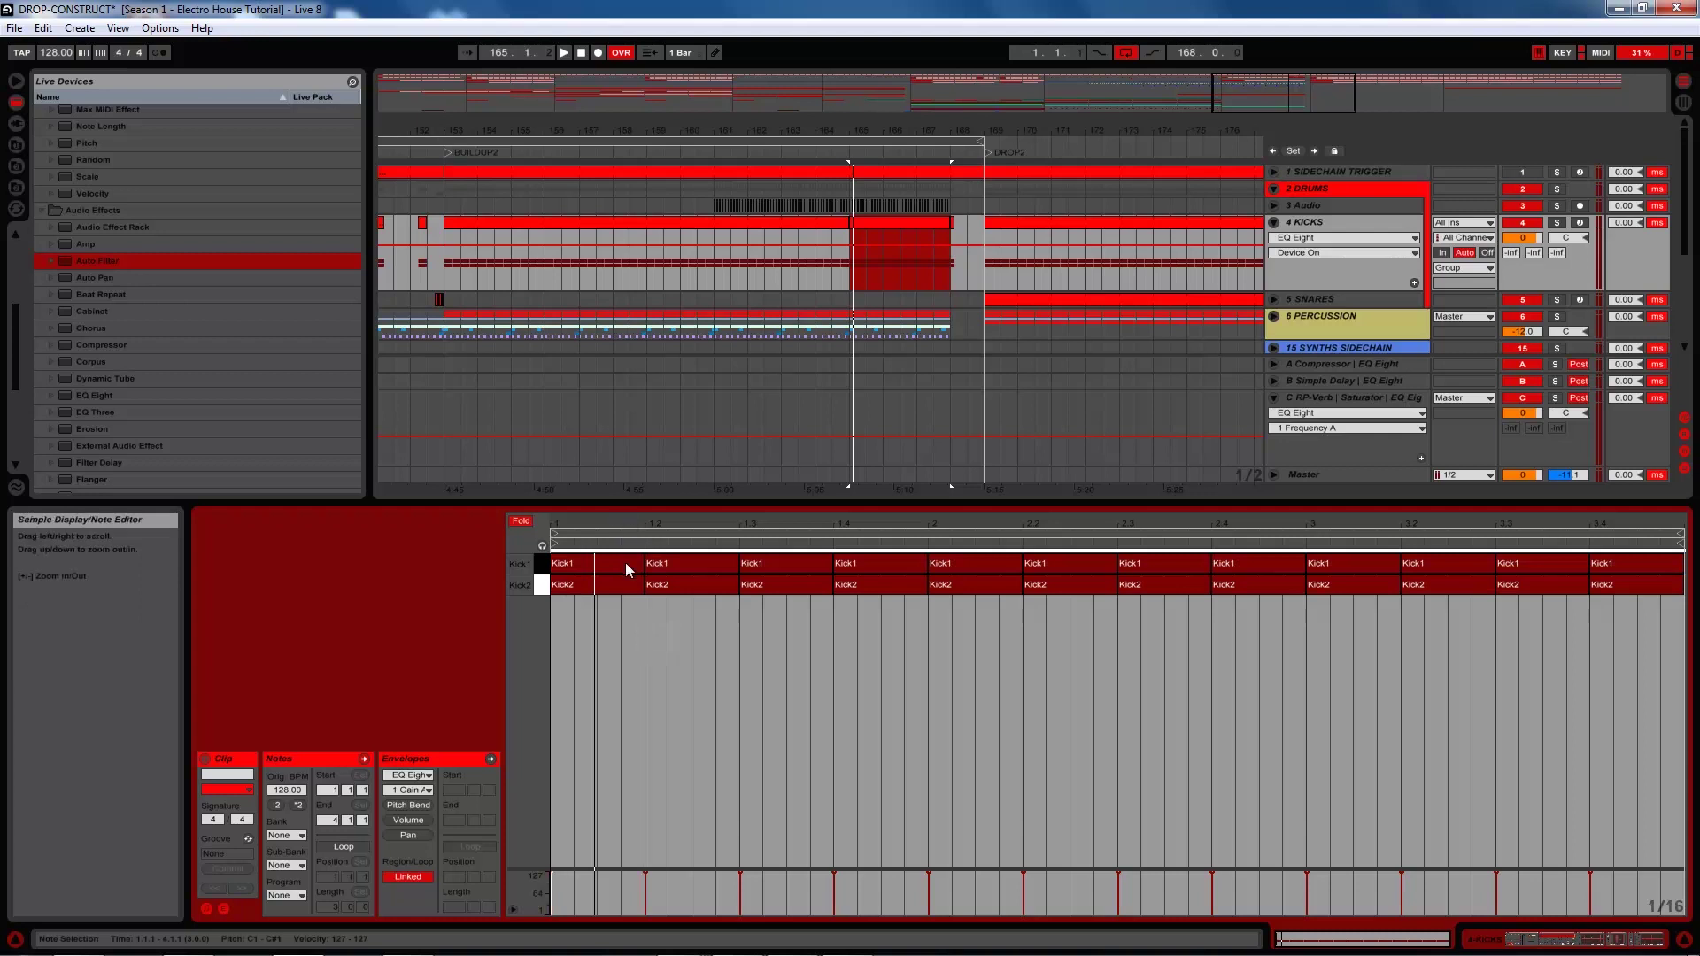
mouse_move(642, 563)
left_mouse_down()
mouse_move(592, 567)
mouse_move(613, 567)
left_mouse_up()
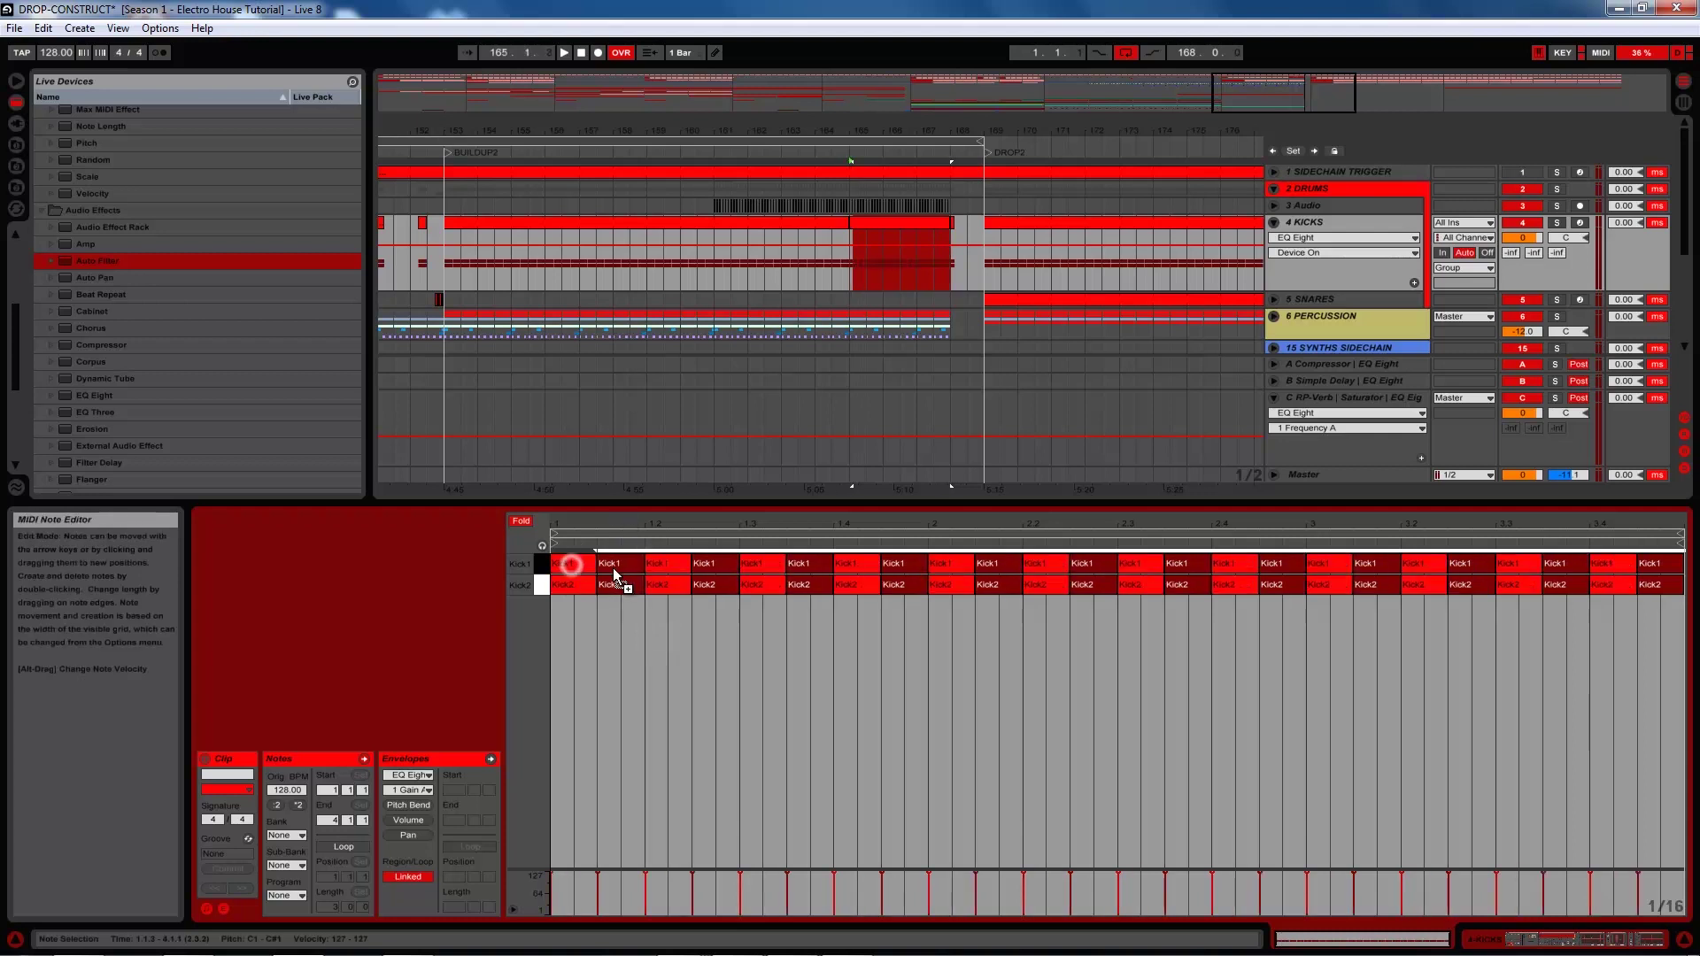
Play the kicks from bar 165 and separate bar 167 of the KICKS track into its own clip
left_click(851, 262)
key("space")
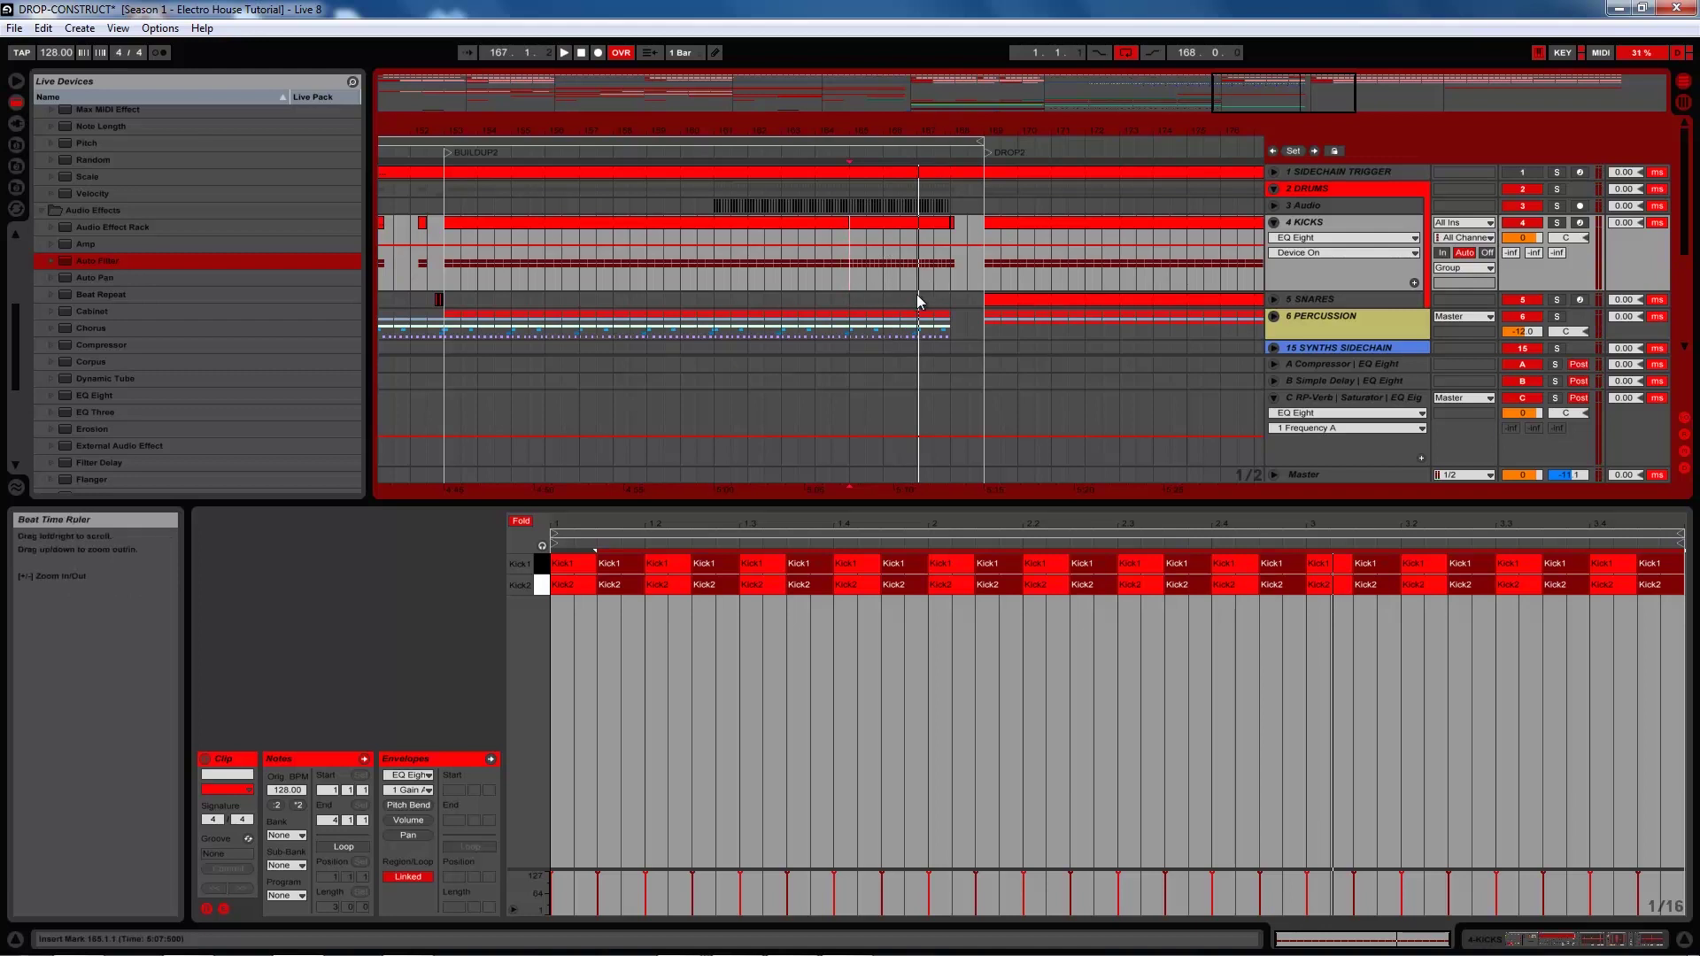
left_click_drag(917, 295, 948, 284)
key("ctrl+j")
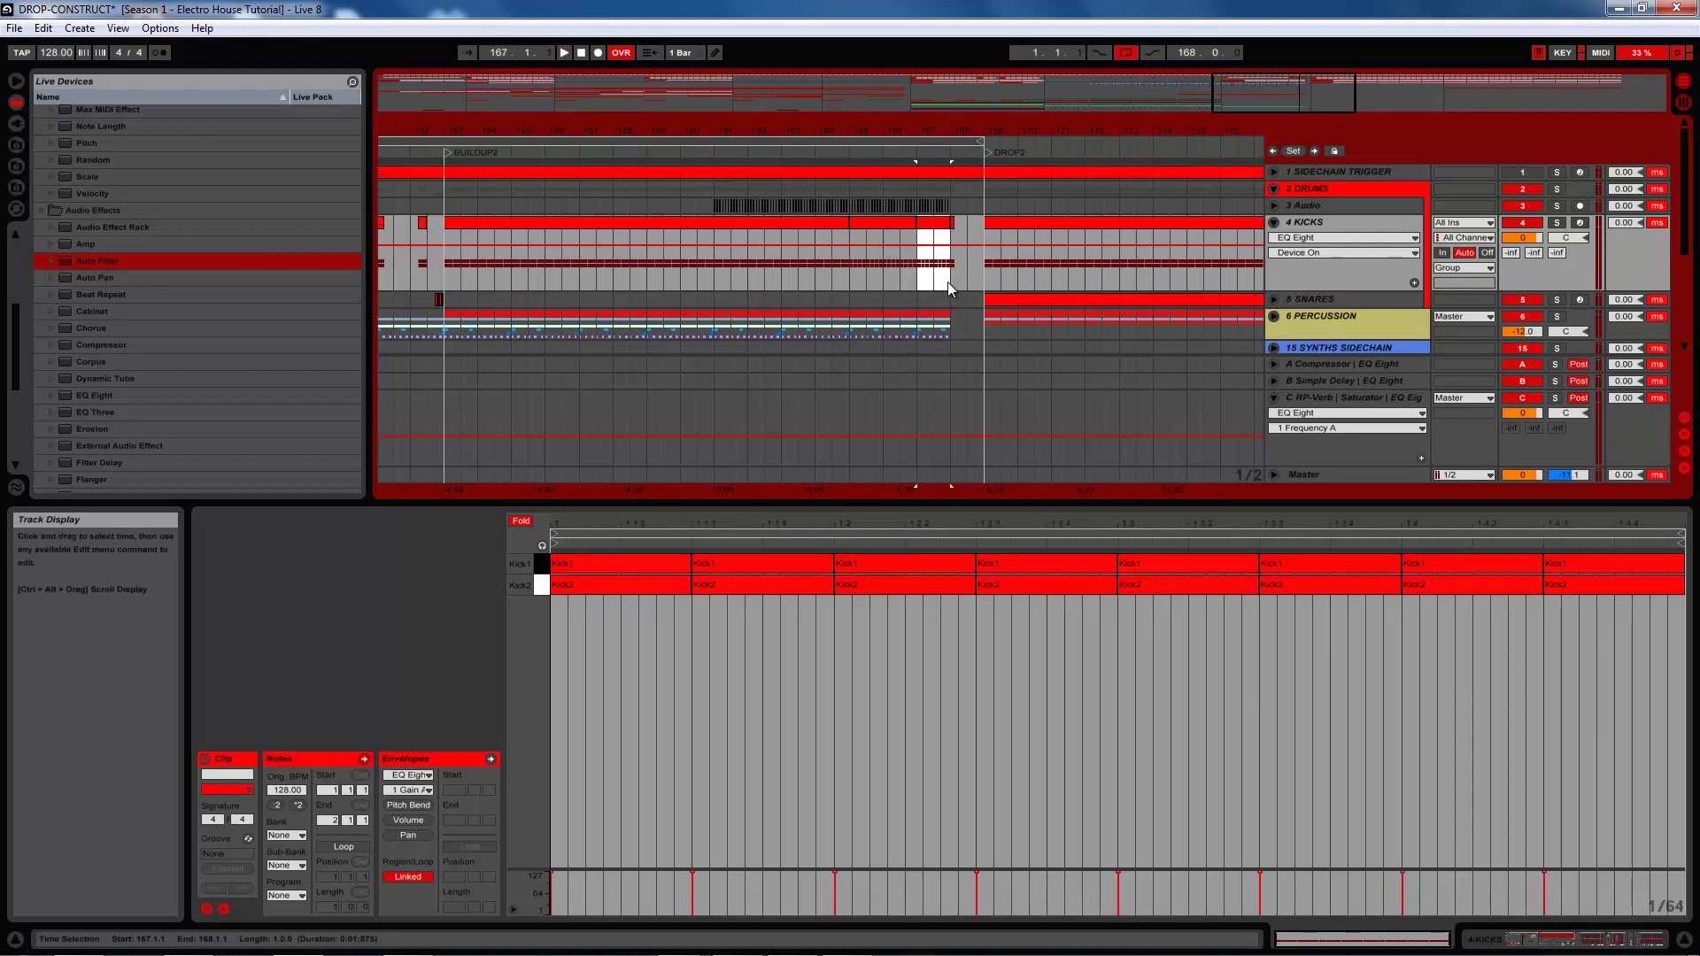
Double the kicks in the bar 167 clip to 1/16 spacing by shortening all notes and filling the gaps with copies
left_click(878, 570)
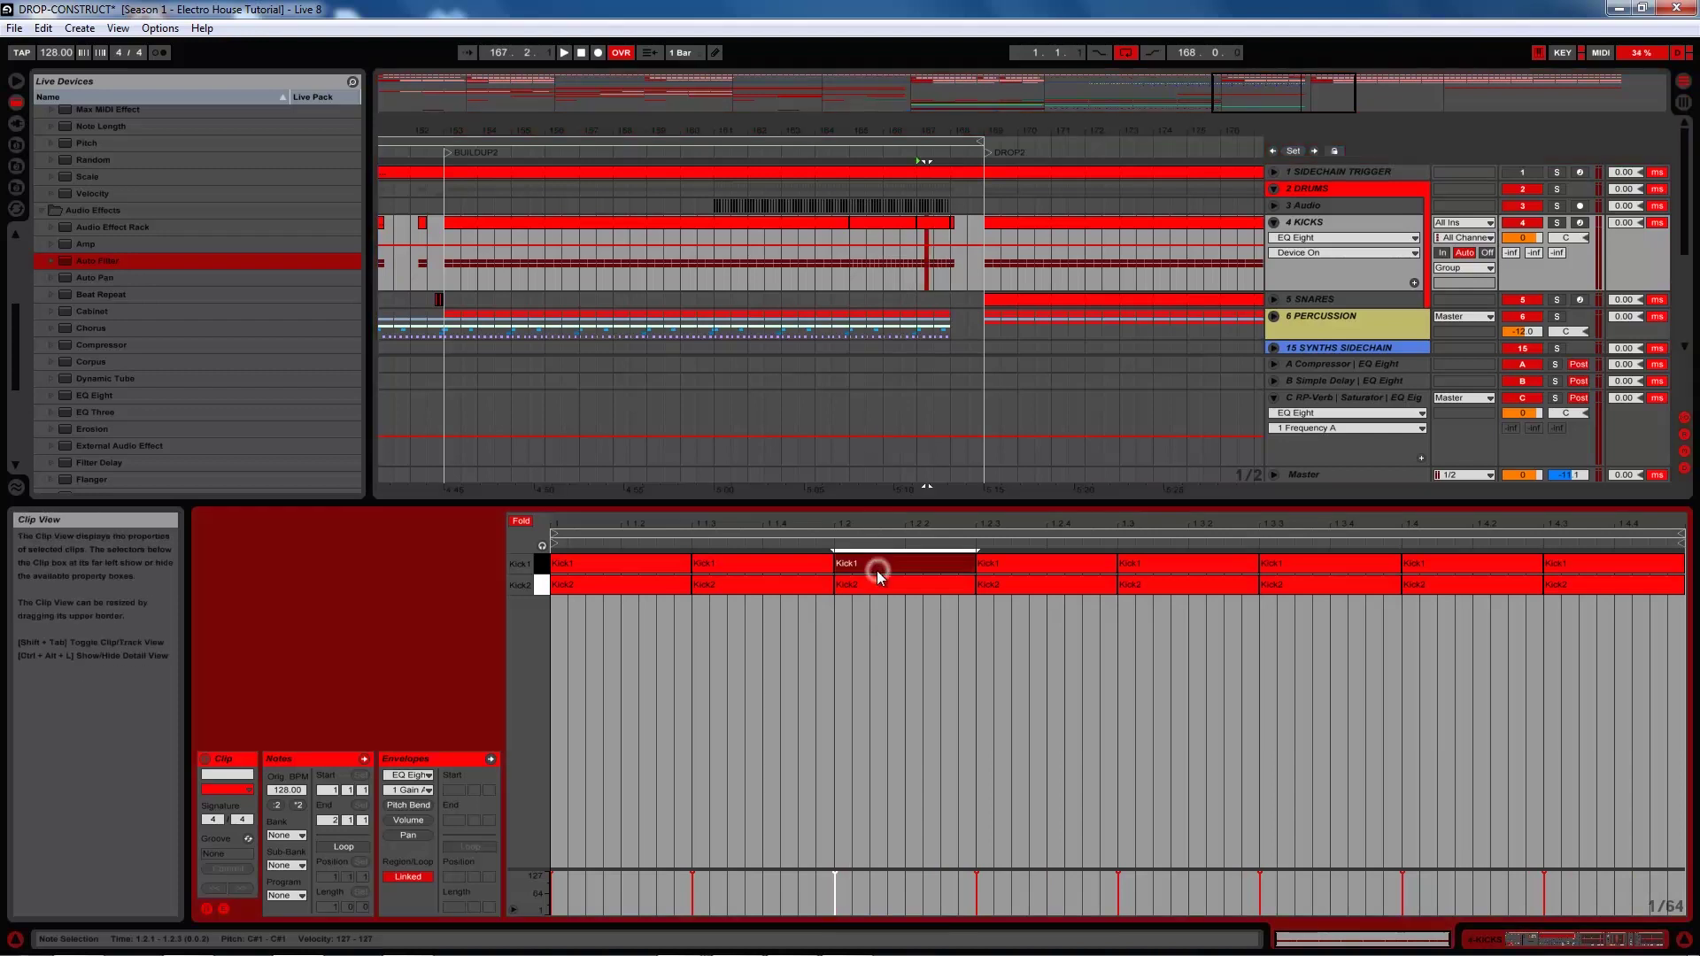
key("ctrl+a")
left_click_drag(830, 557, 750, 556)
key("ctrl+d")
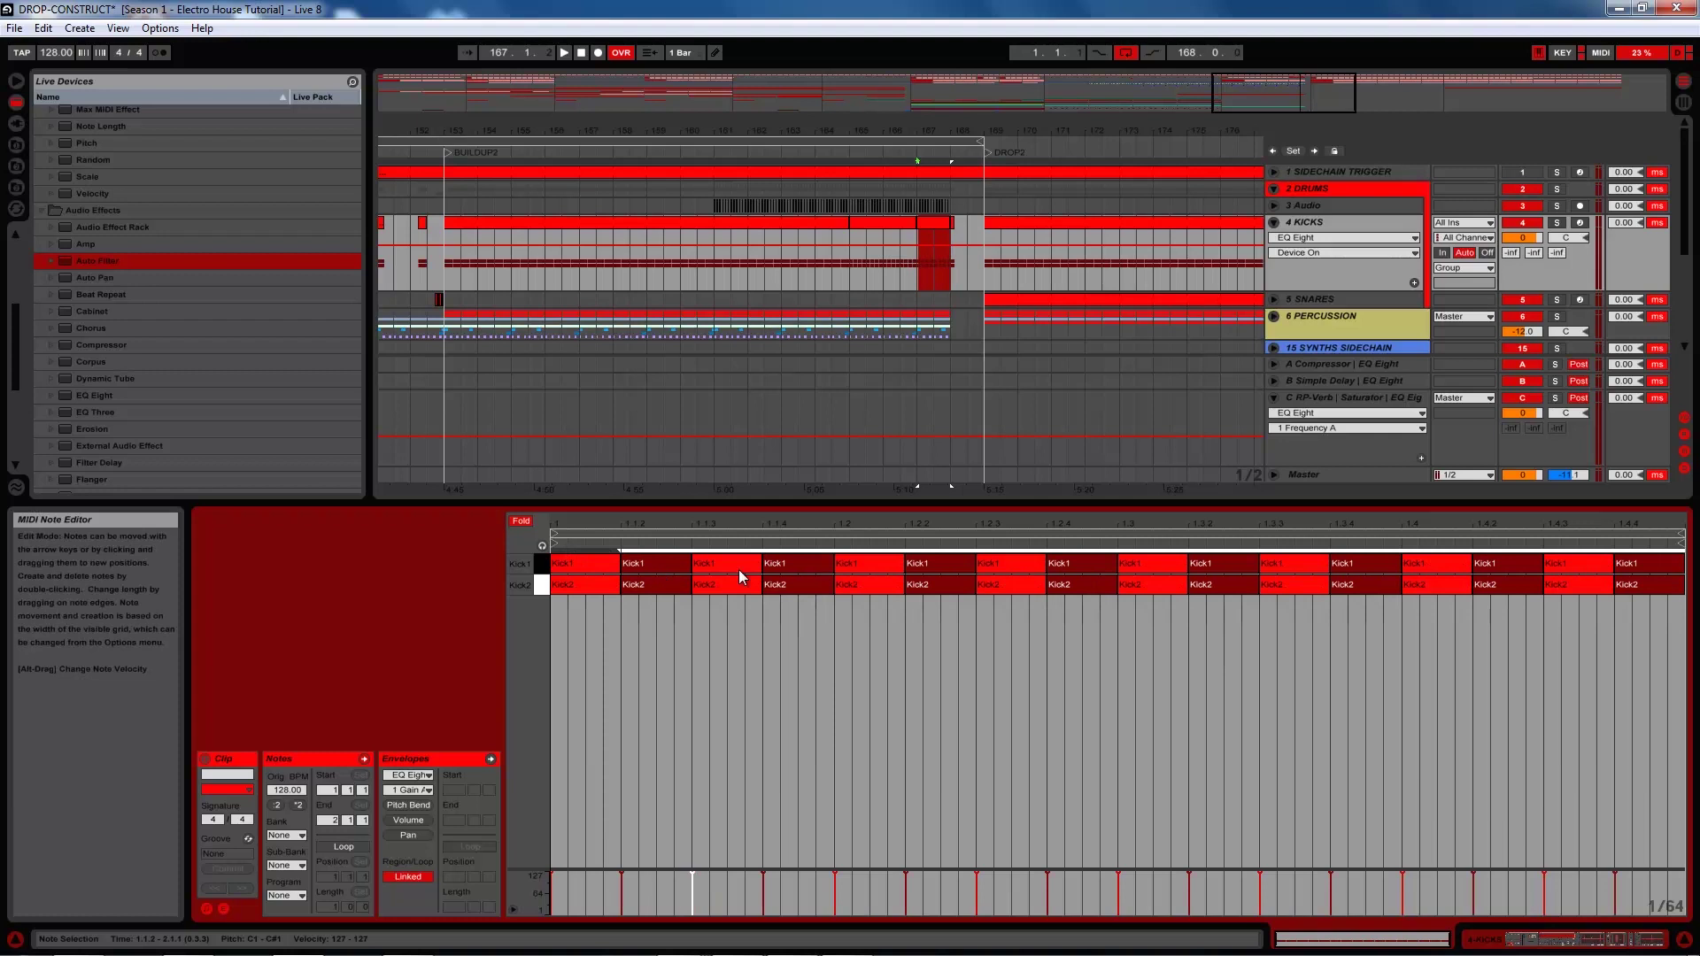
Double the Kick1 and Kick2 notes in the second half of bar 167 to 1/32 spacing with shortened, copied notes
left_click(1142, 561)
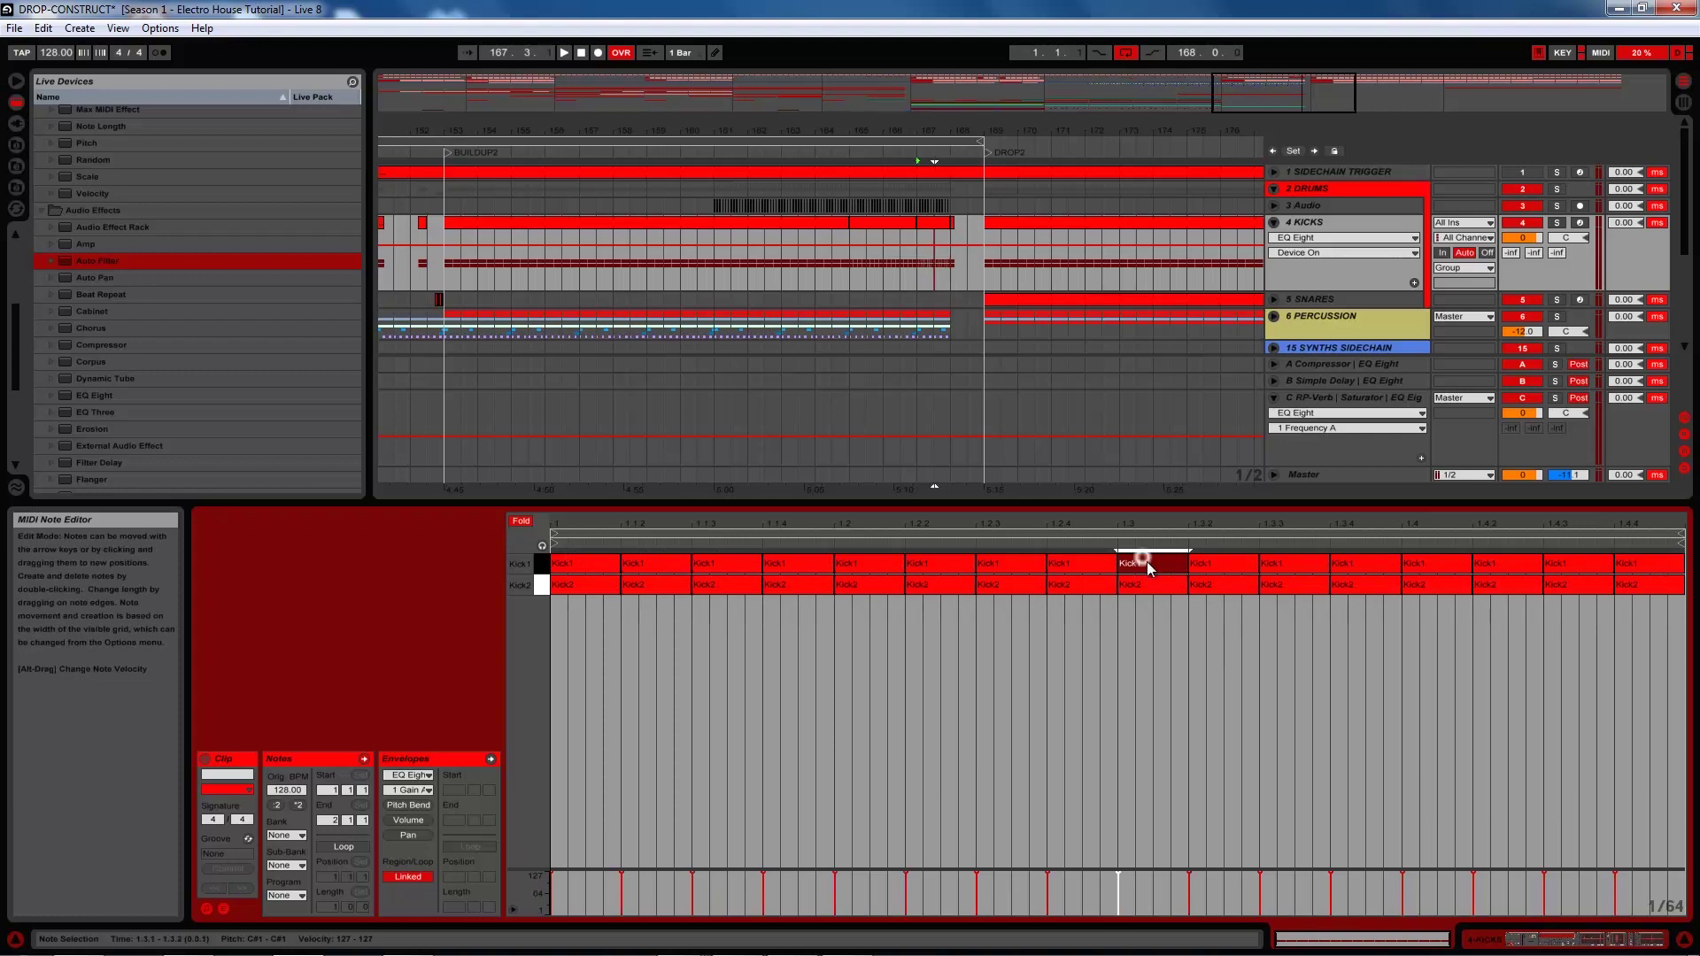
left_click(1630, 586, "shift")
left_click(1636, 563, "shift")
left_click(1496, 586, "shift")
left_click(1500, 564, "shift")
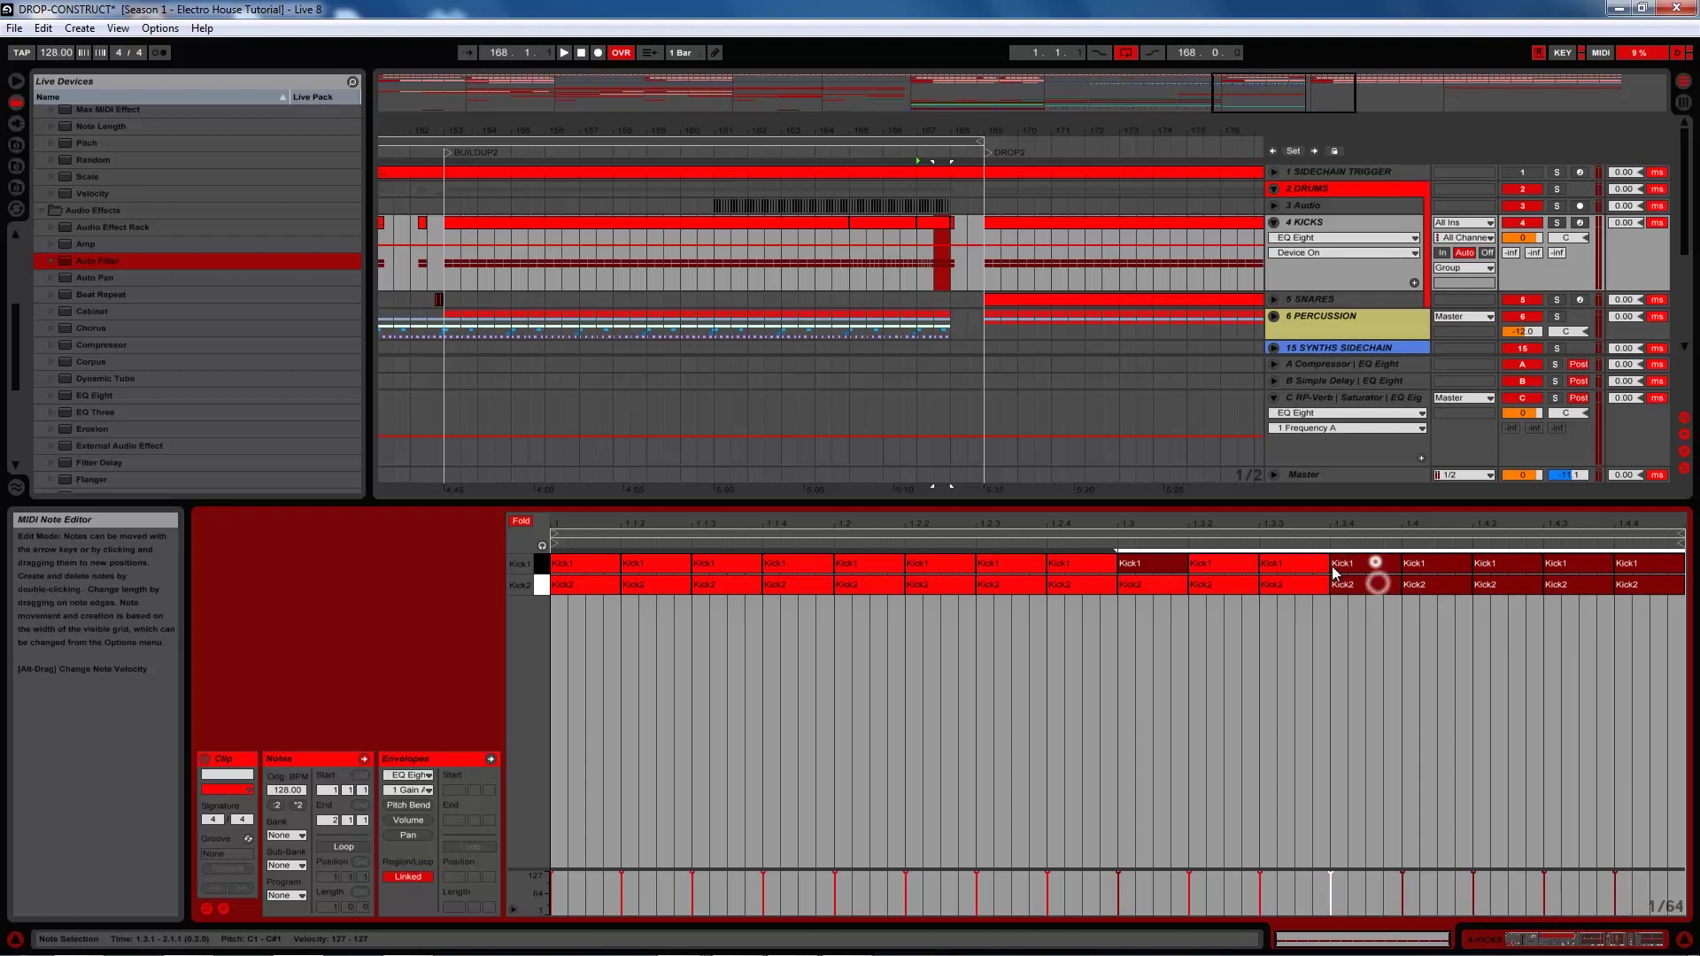
left_click(1273, 565, "shift")
left_click(1275, 587, "shift")
left_click(1220, 564, "shift")
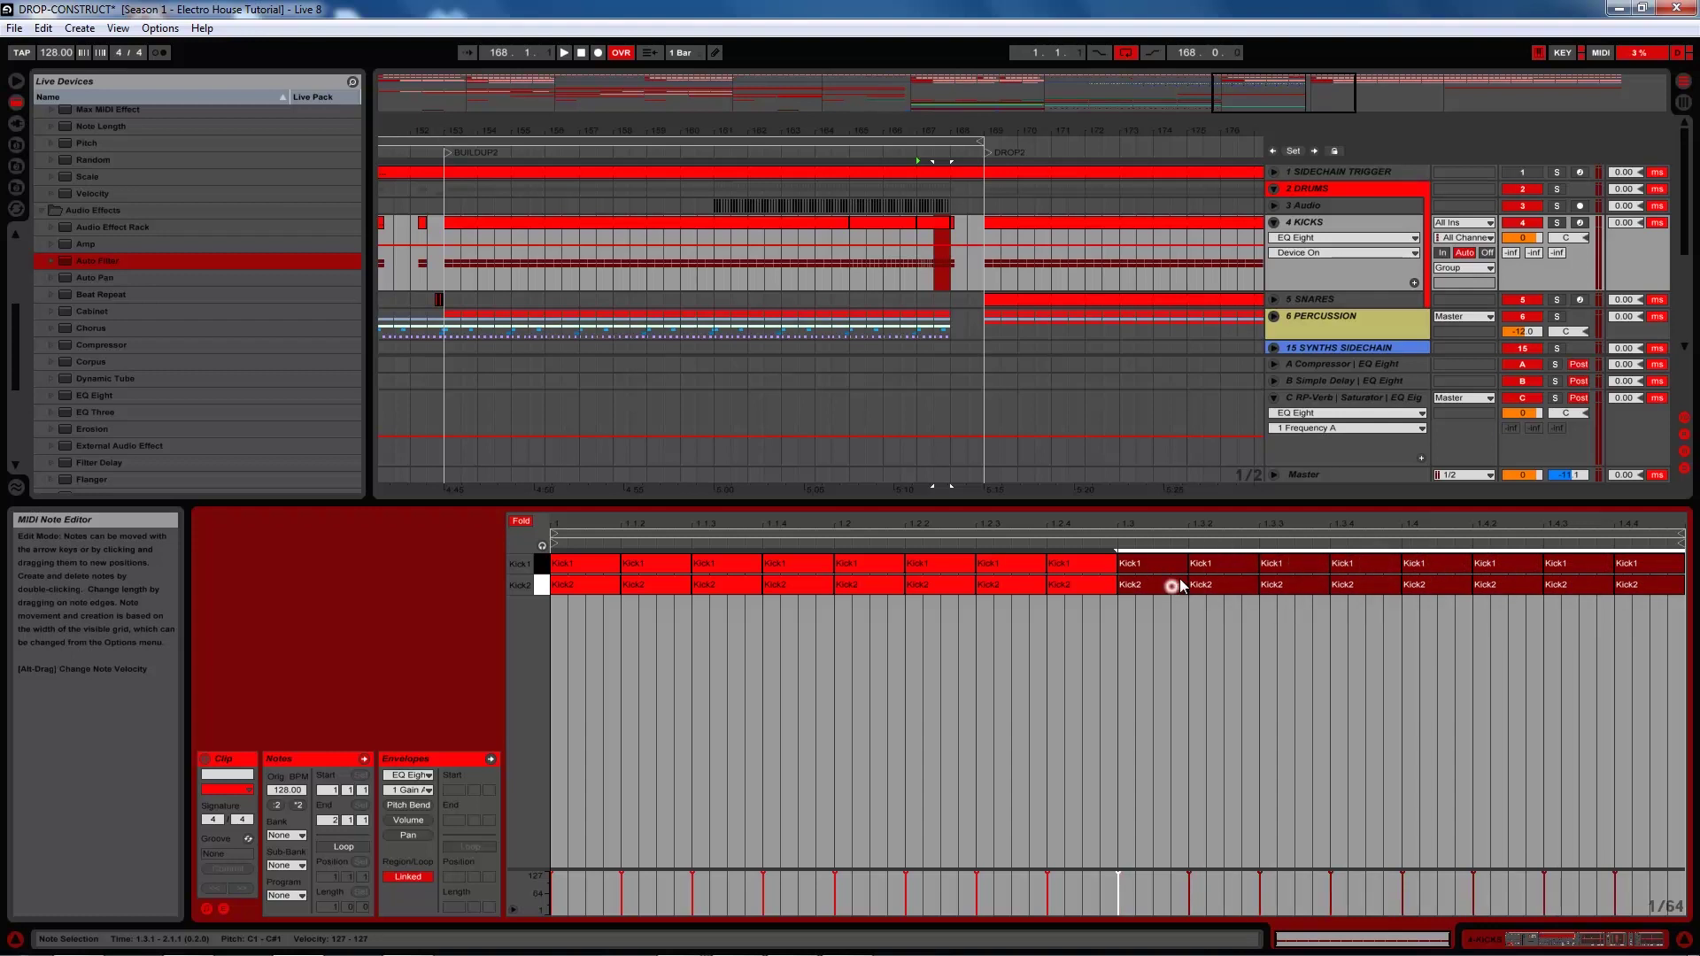
left_click_drag(1186, 564, 1141, 565)
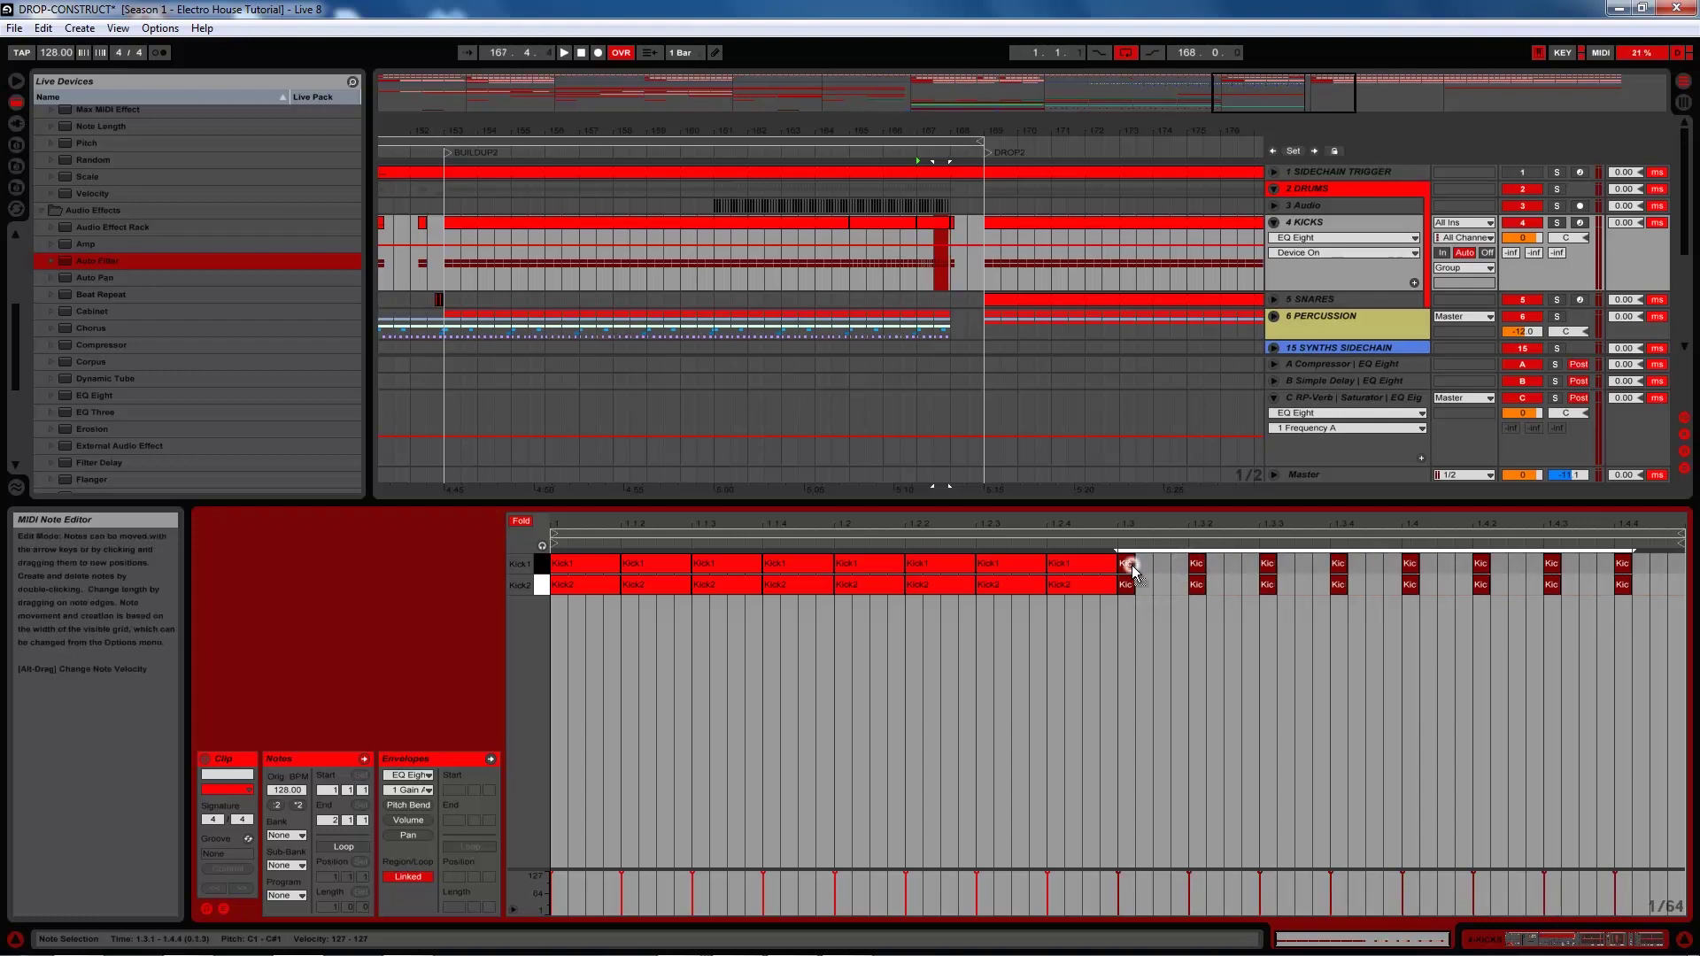
left_click(1131, 564)
double_click(1131, 565)
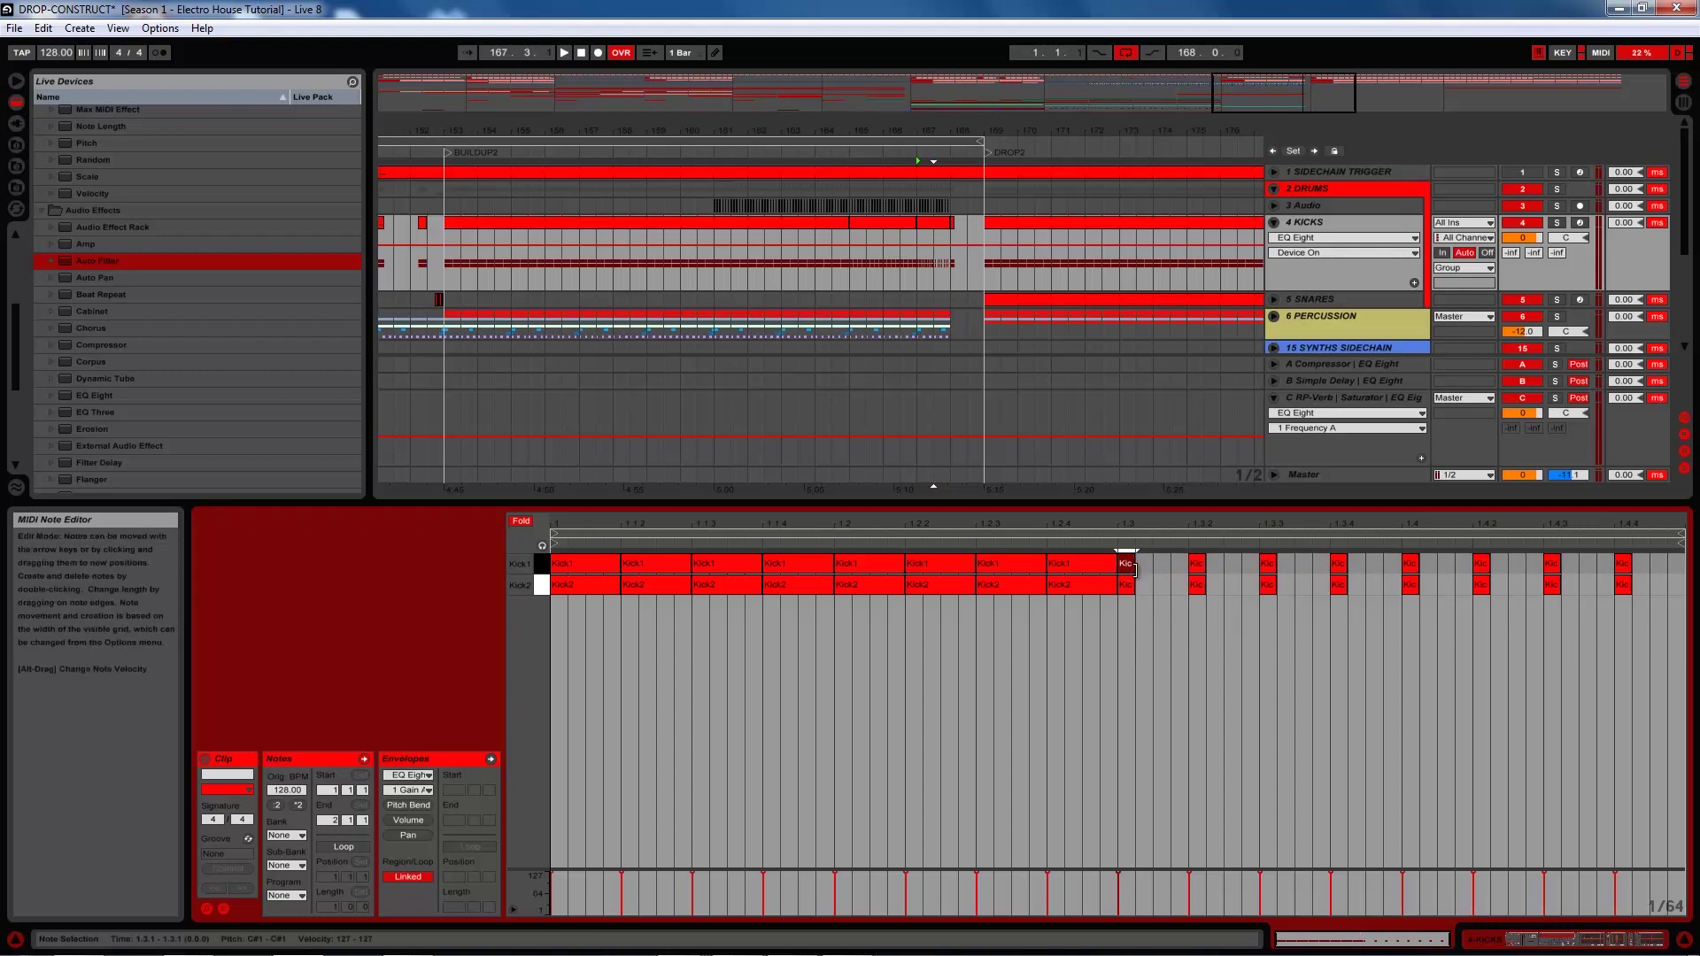
left_click_drag(1629, 594, 1173, 570)
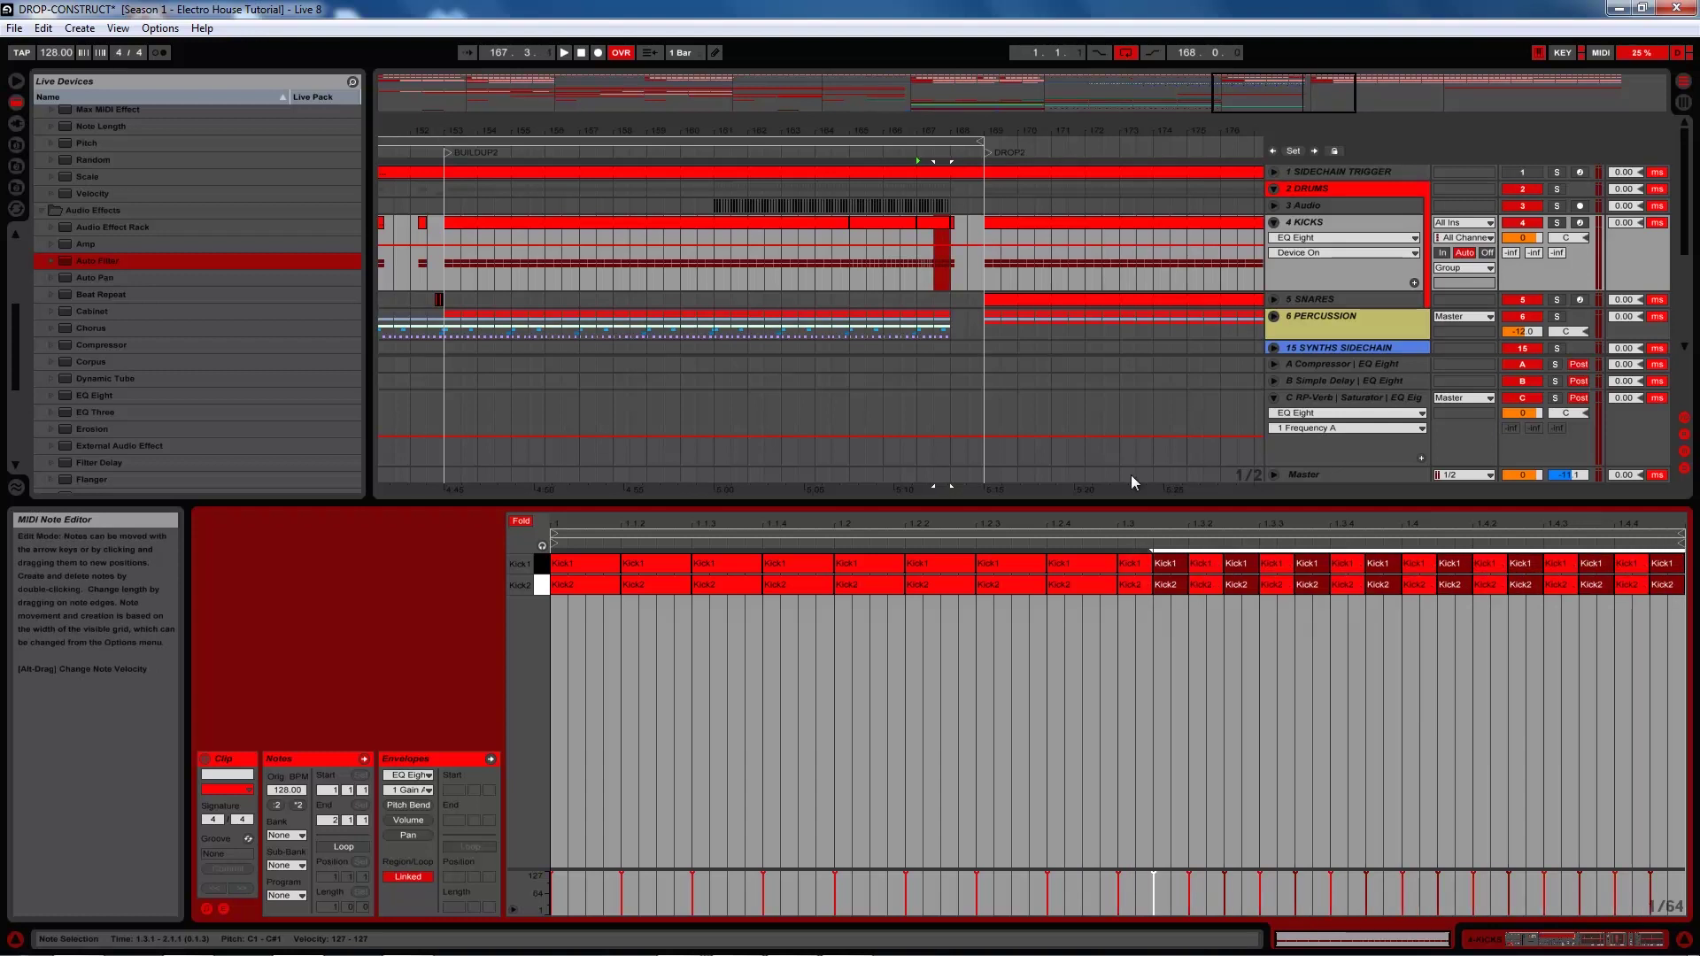
Play the accelerating kick roll from bar 167 and again from bar 165 to check it
left_click(914, 269)
key("space")
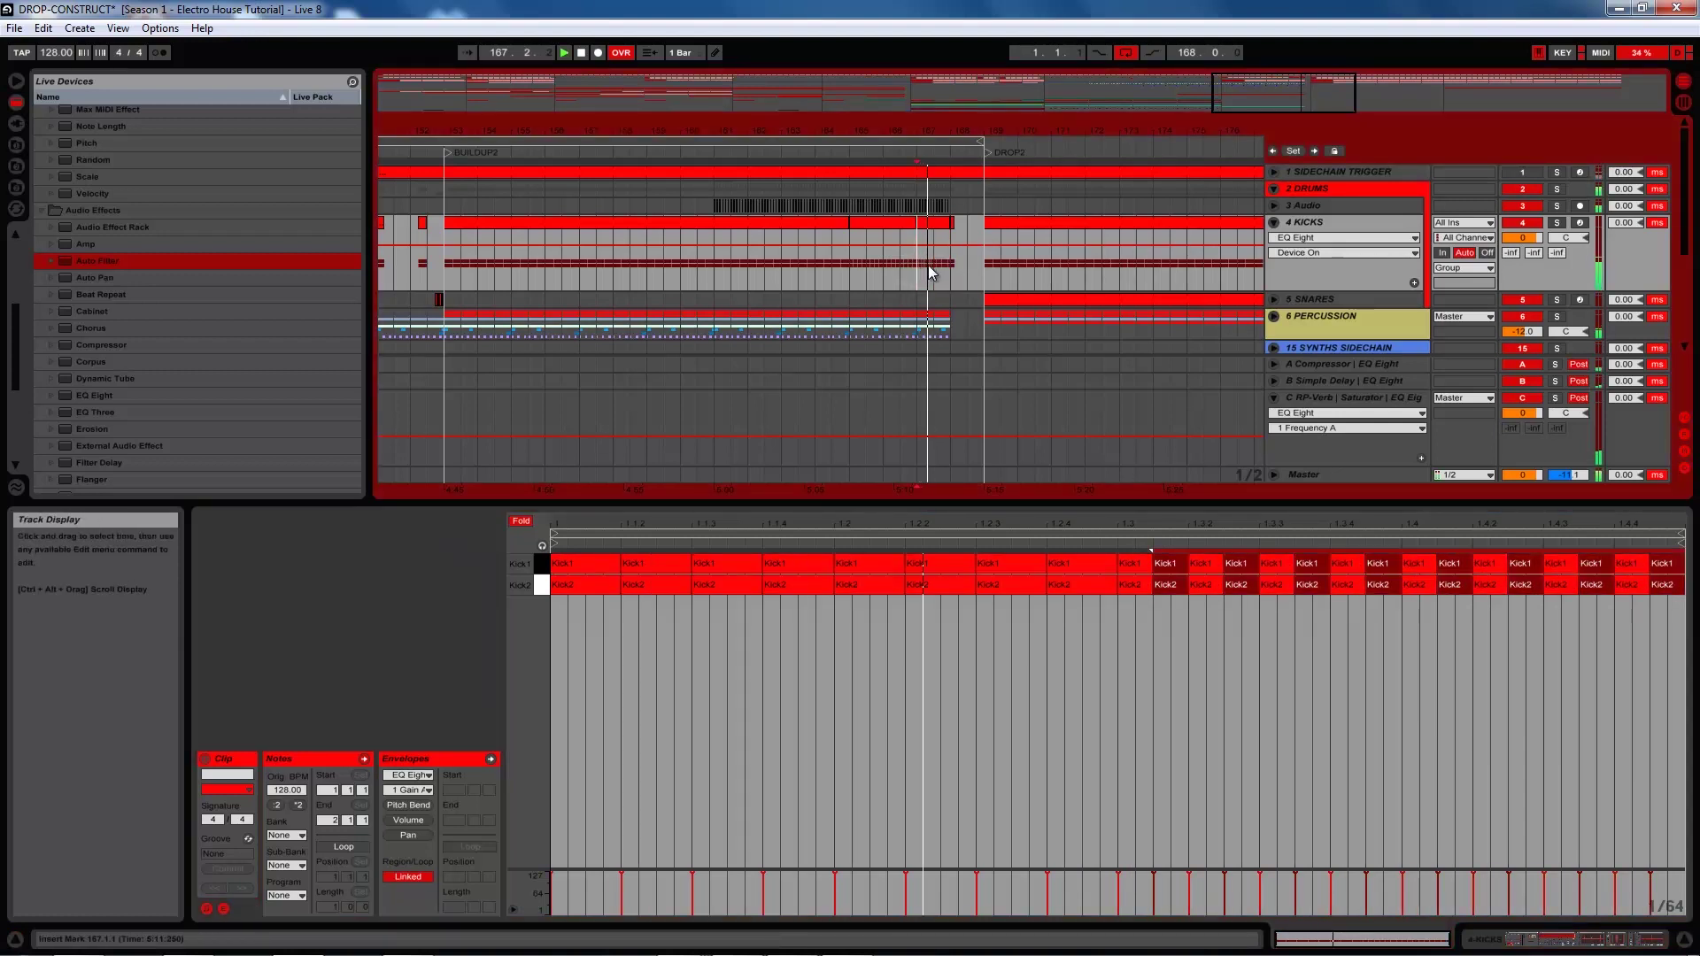
left_click(847, 265)
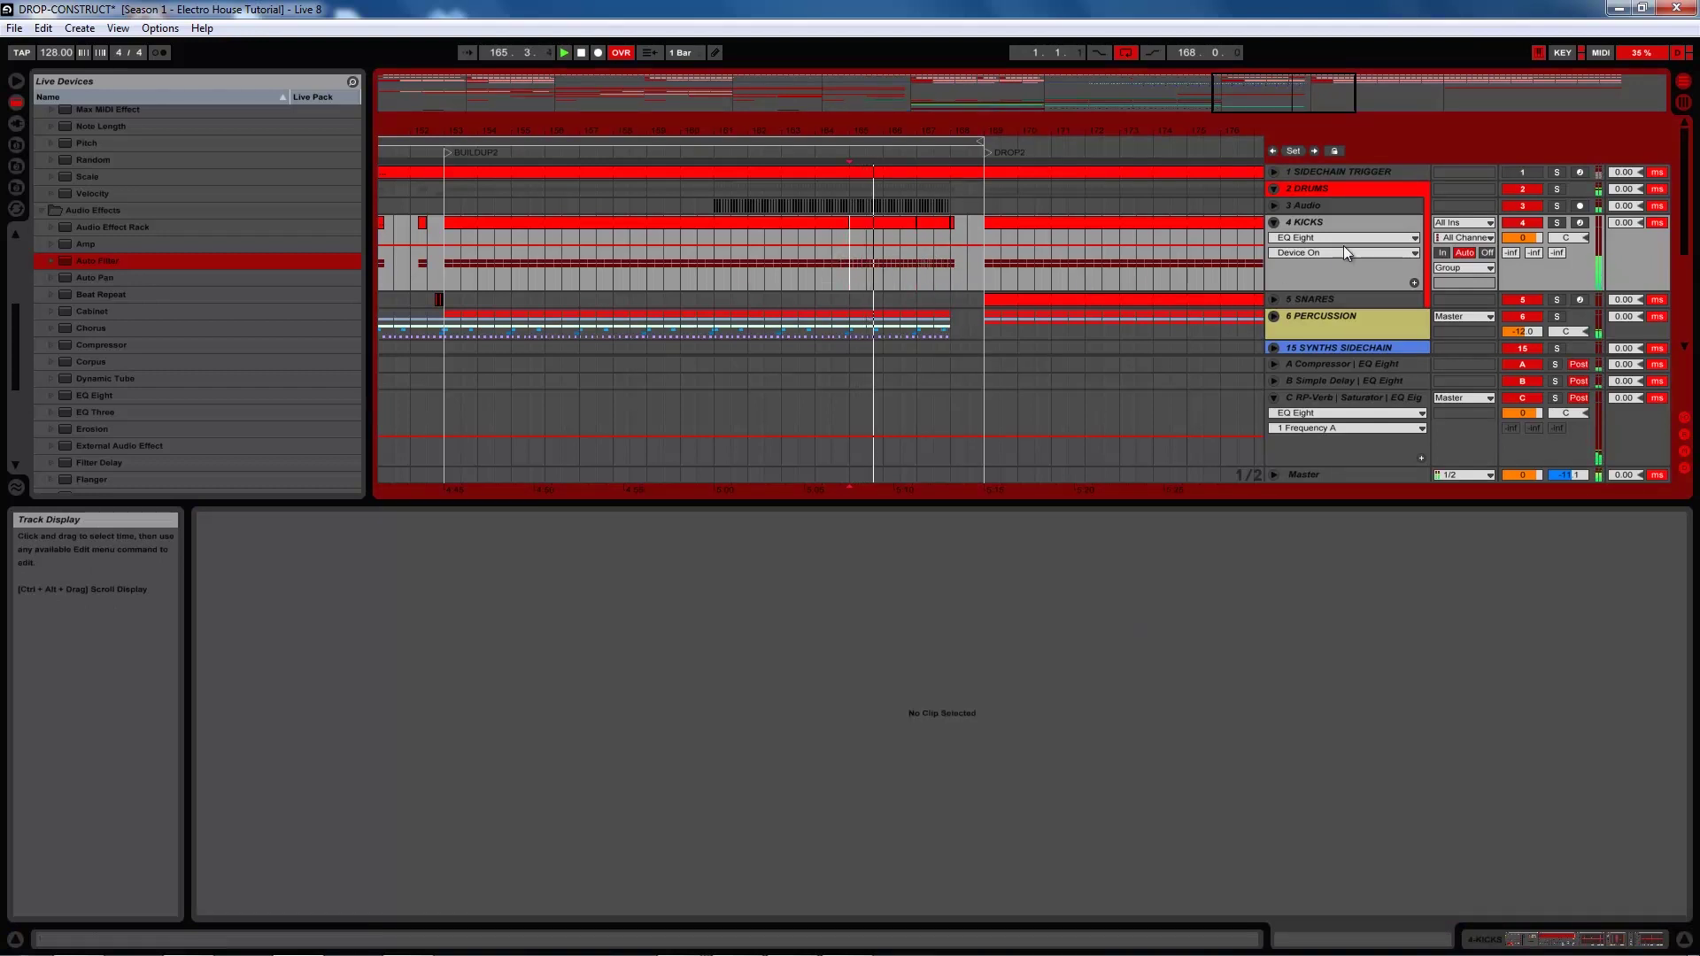
key("space")
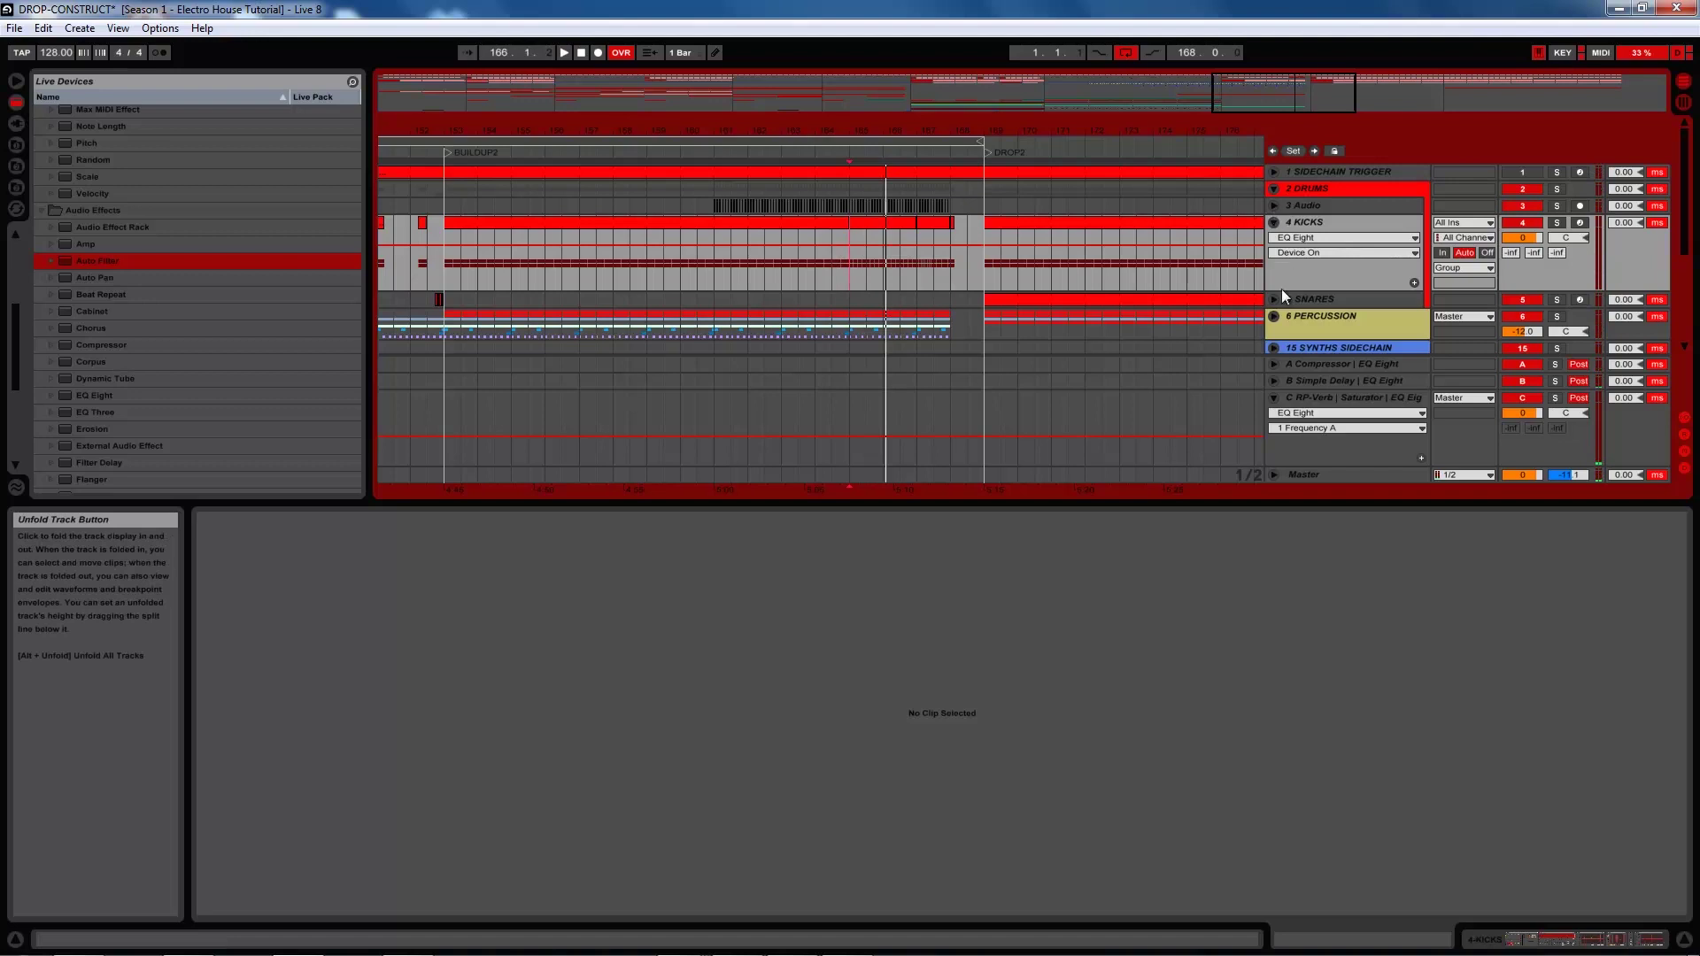
Expand track 3 and duplicate the opening beat of snare clips at bar 161 repeatedly up to bar 168
left_click(1272, 206)
left_click_drag(740, 129, 517, 126)
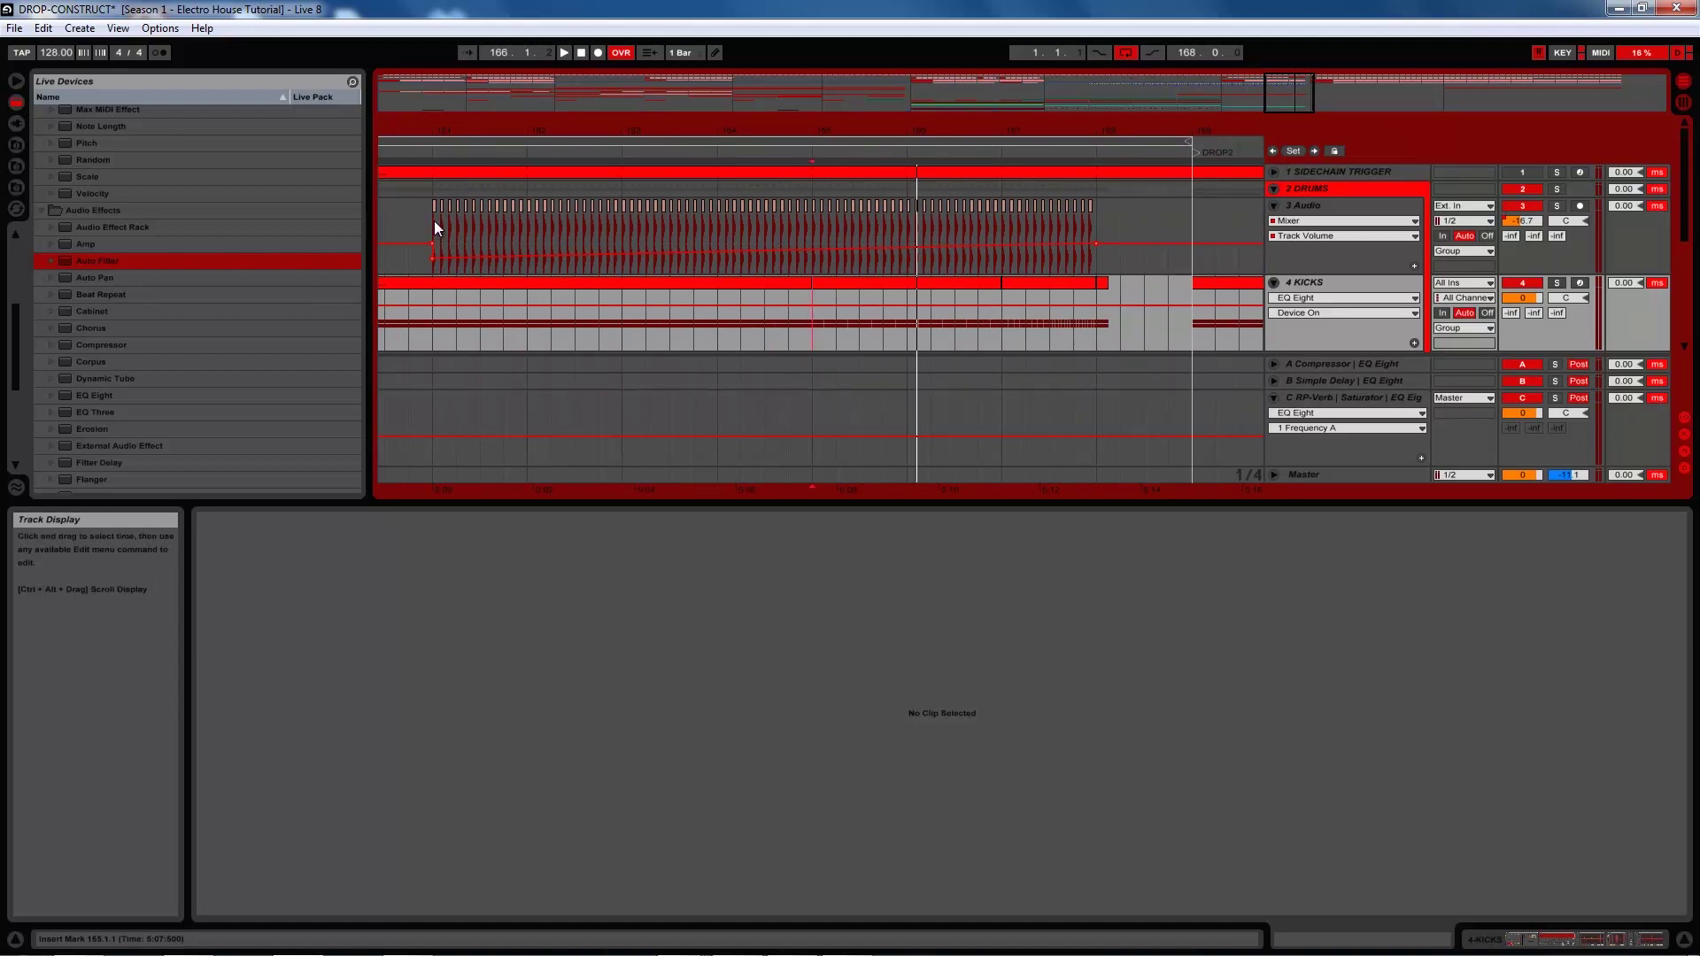
left_click_drag(454, 135, 486, 239)
key("ctrl+d")
key("ctrl+d")
key("ctrl+d")
key("ctrl+d")
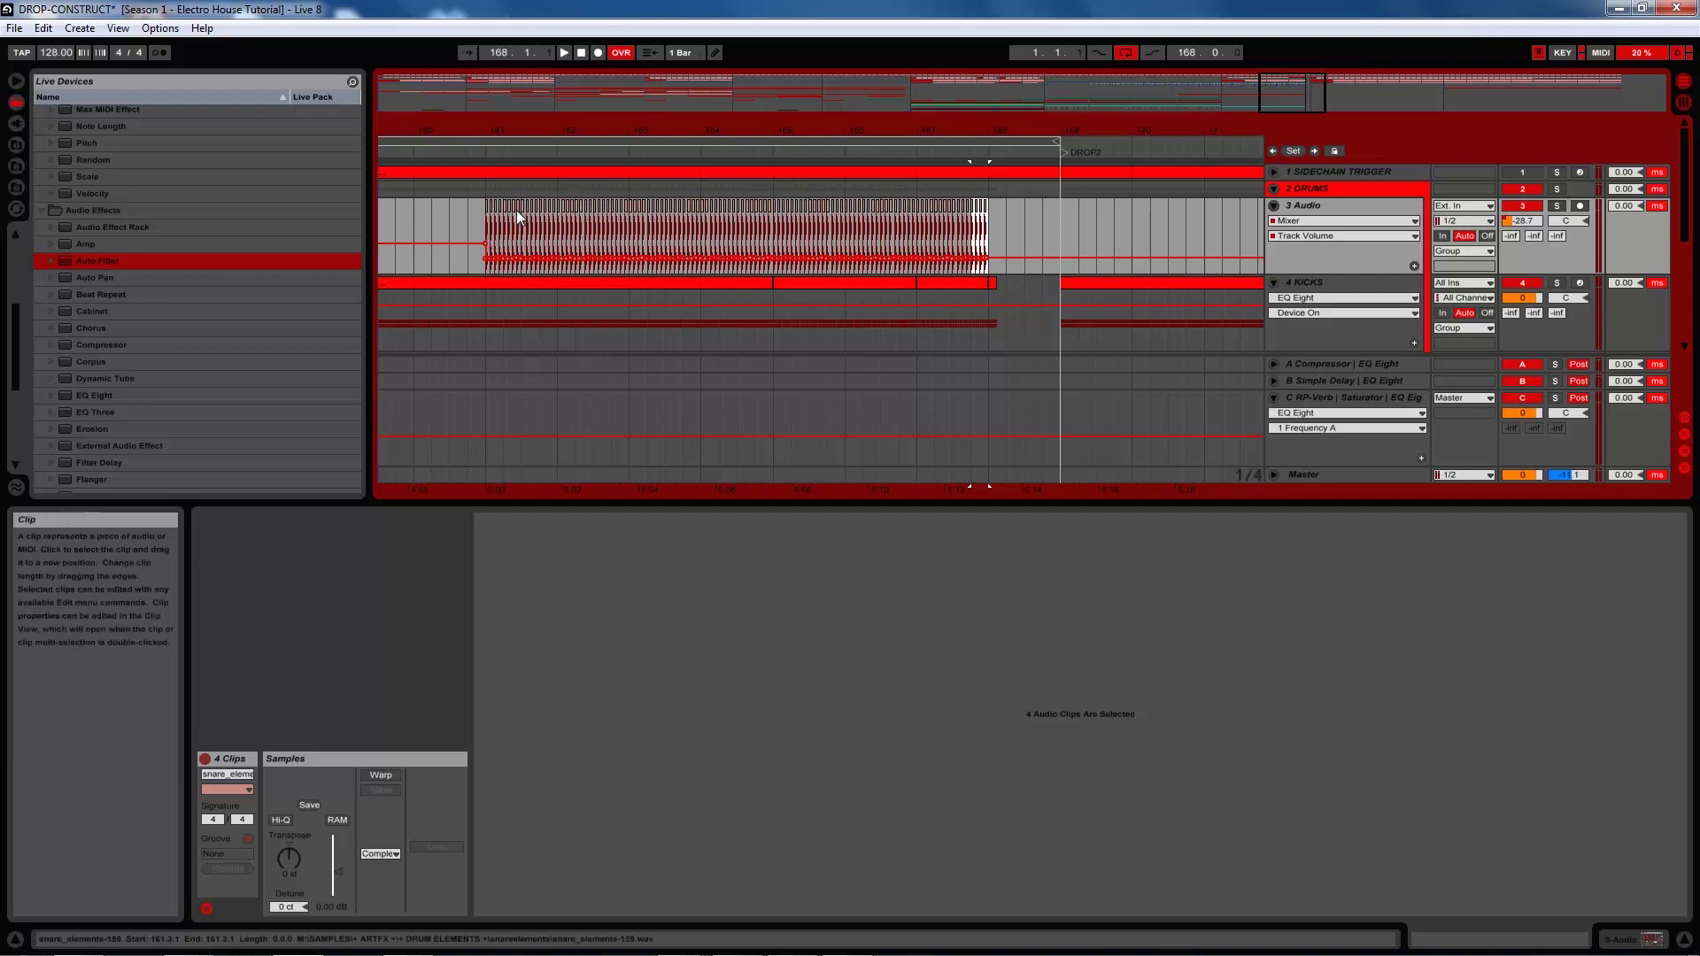
Cut the track volume envelope across the snare clips on track 3 from bar 161 to 168
left_click_drag(486, 235, 969, 248)
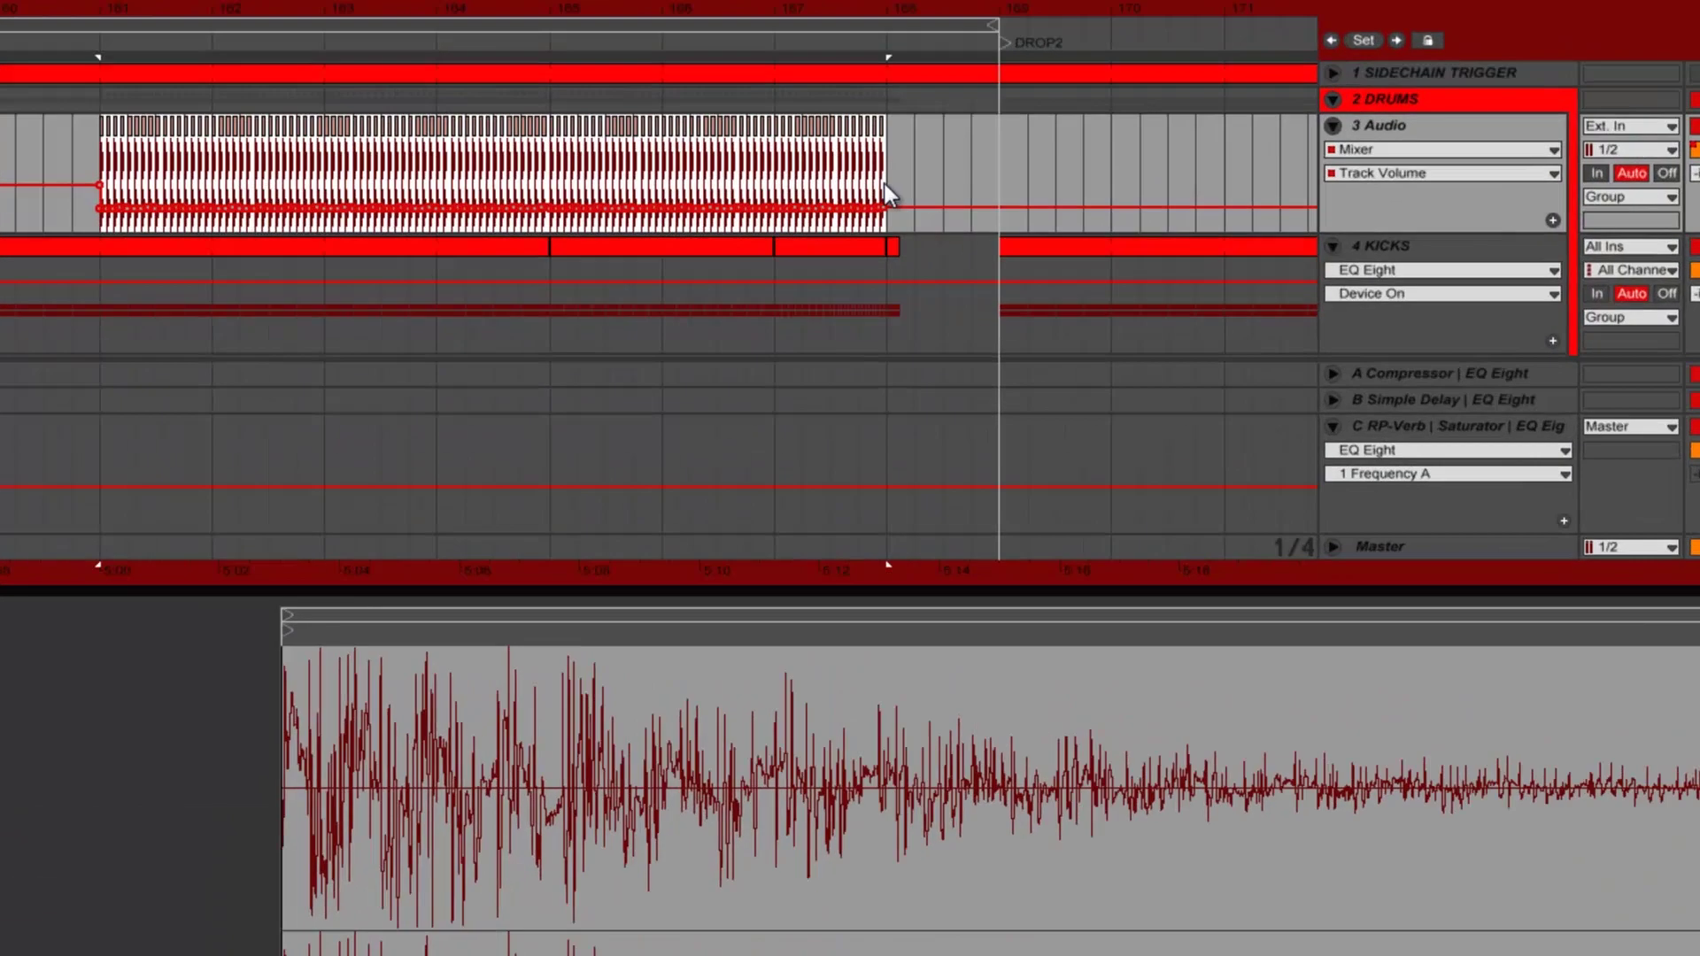
right_click(986, 245)
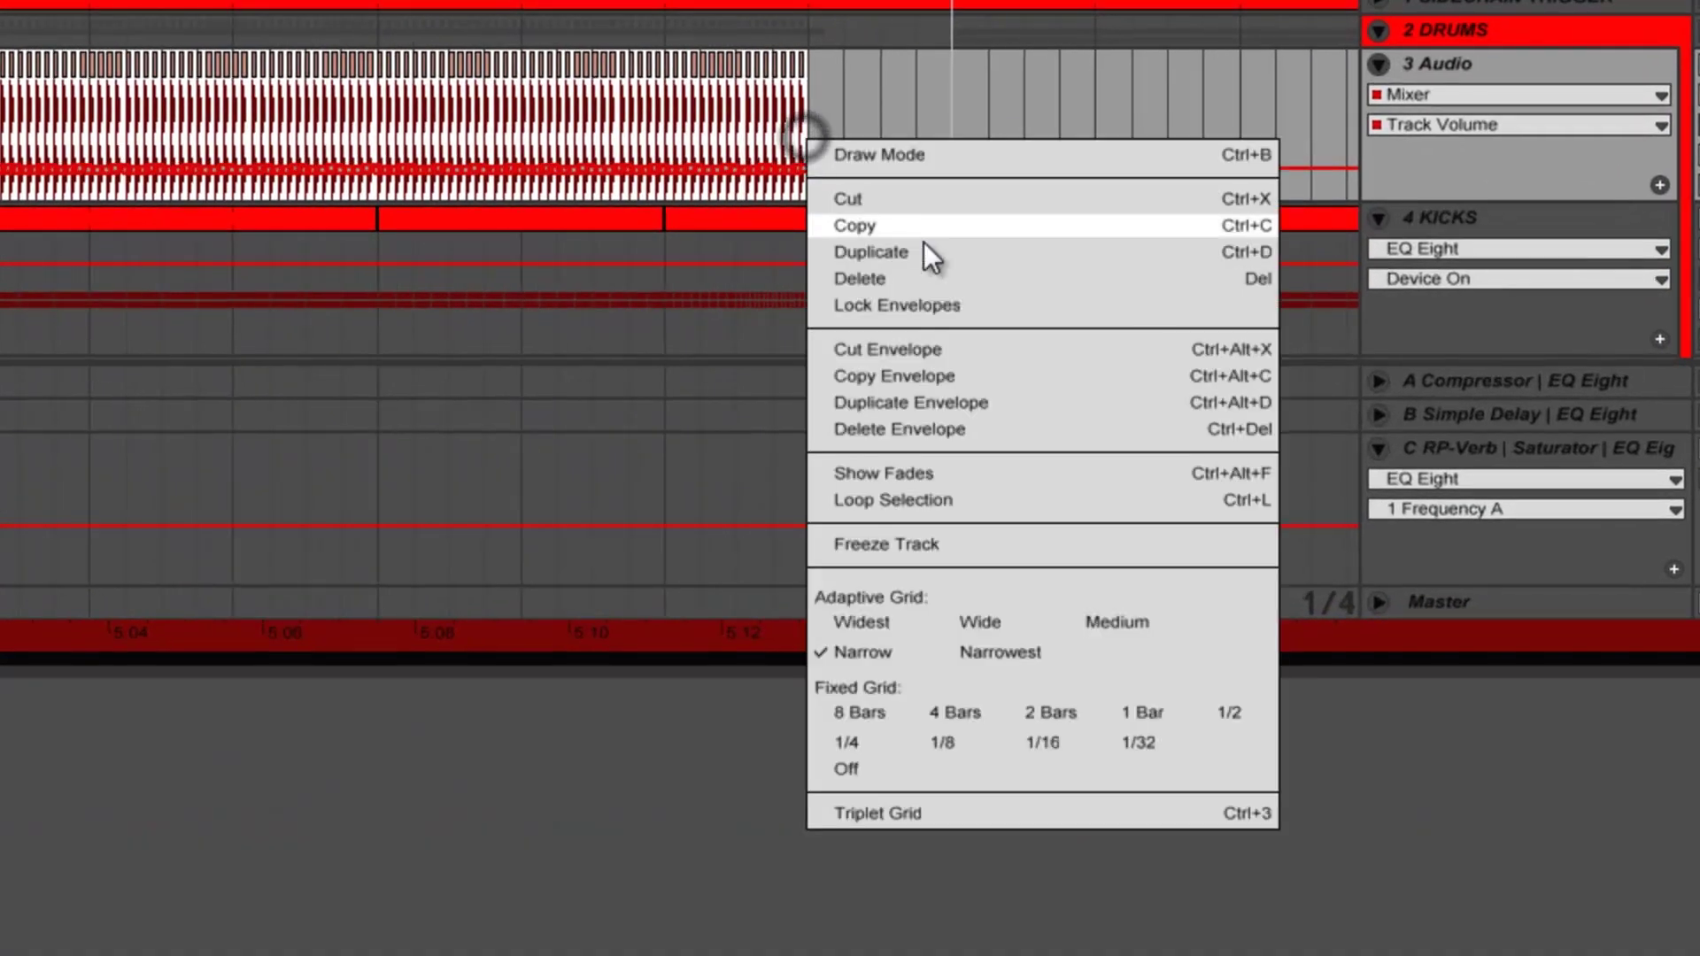
left_click(916, 348)
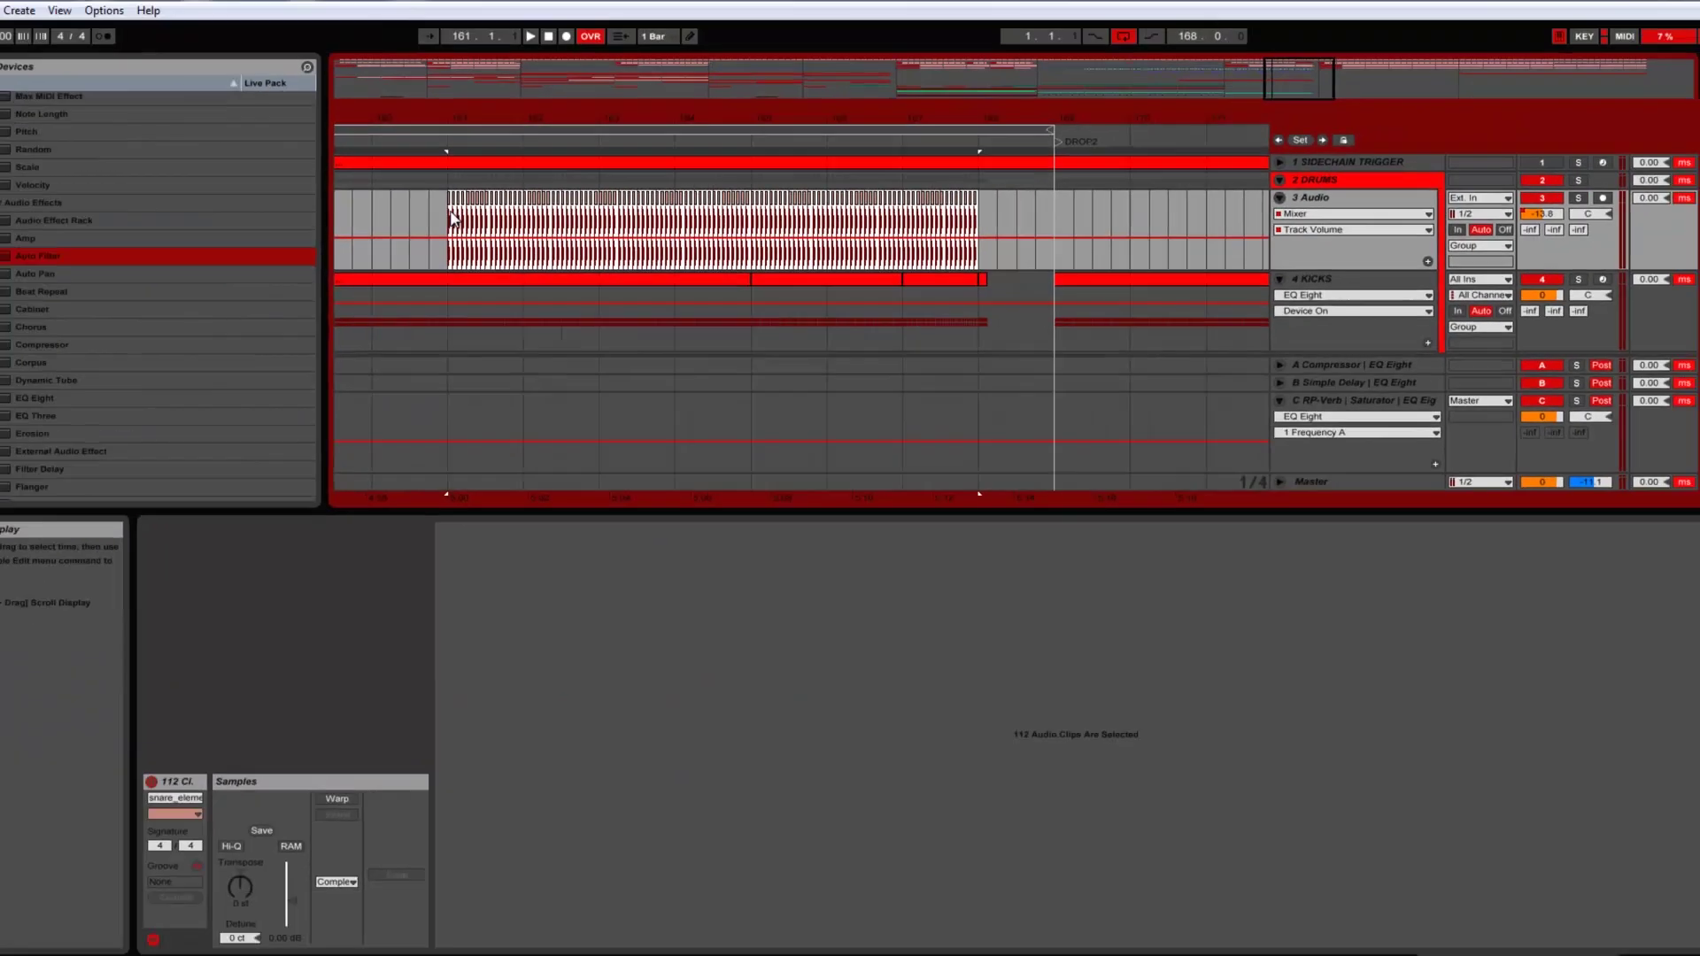
Draw a track volume ramp rising from near silence at bar 161 to bar 168 over the snare clips, and play it
left_click_drag(494, 228, 982, 256)
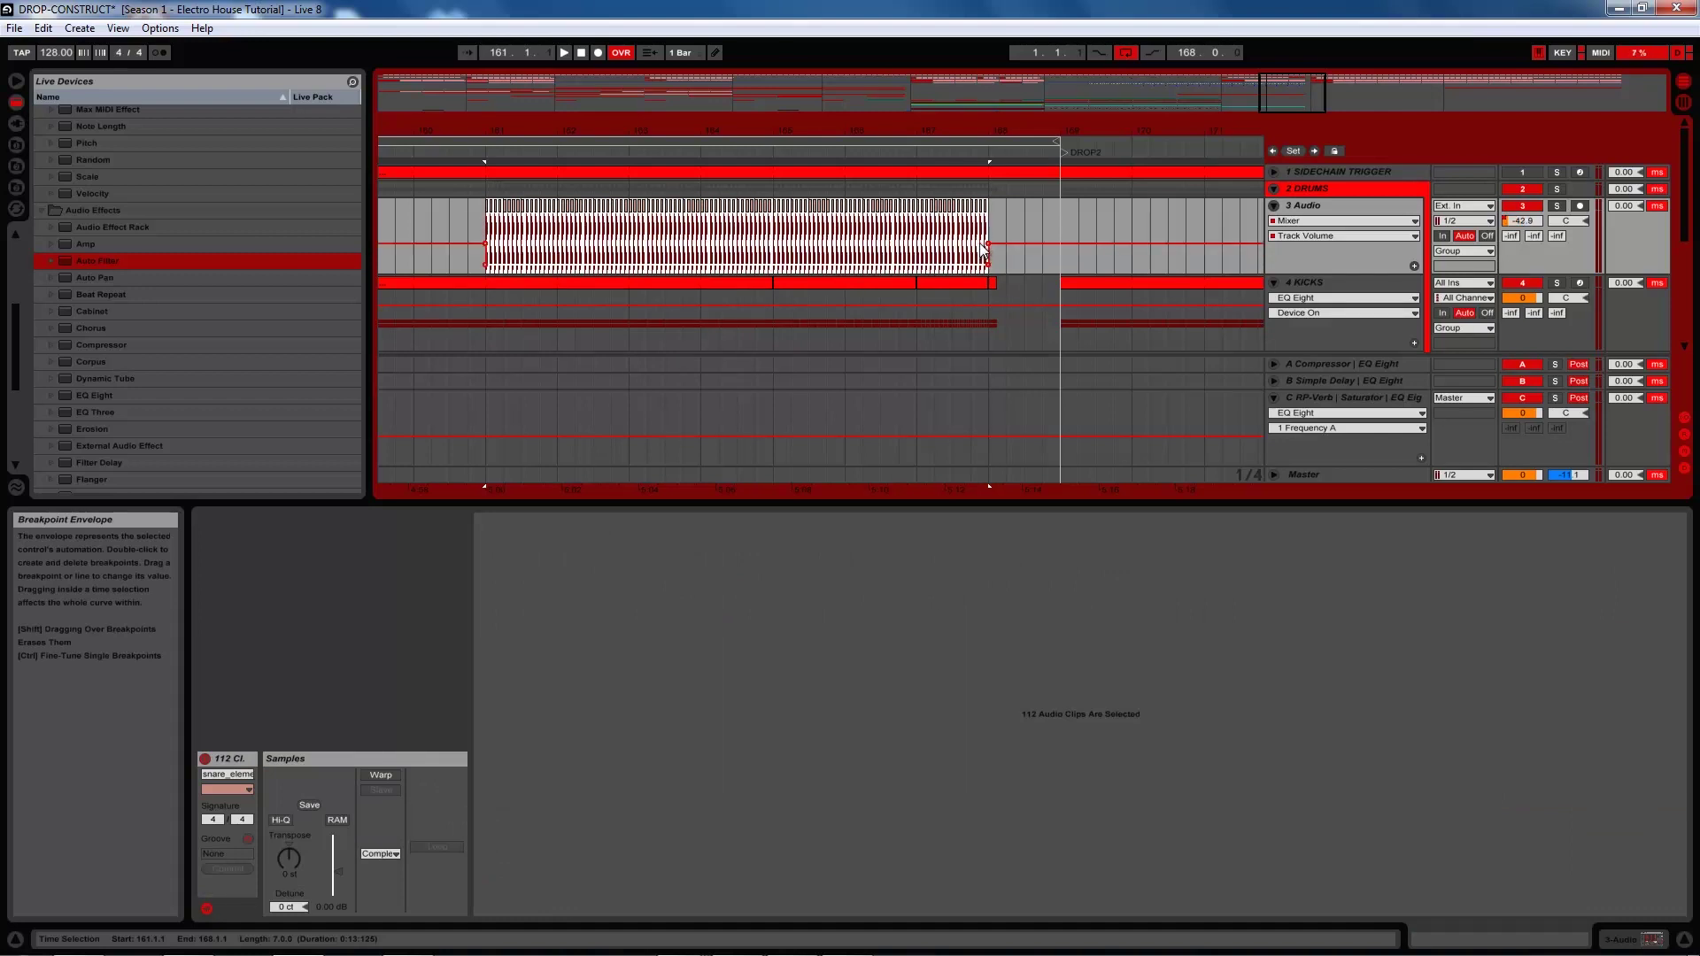
left_click(486, 265)
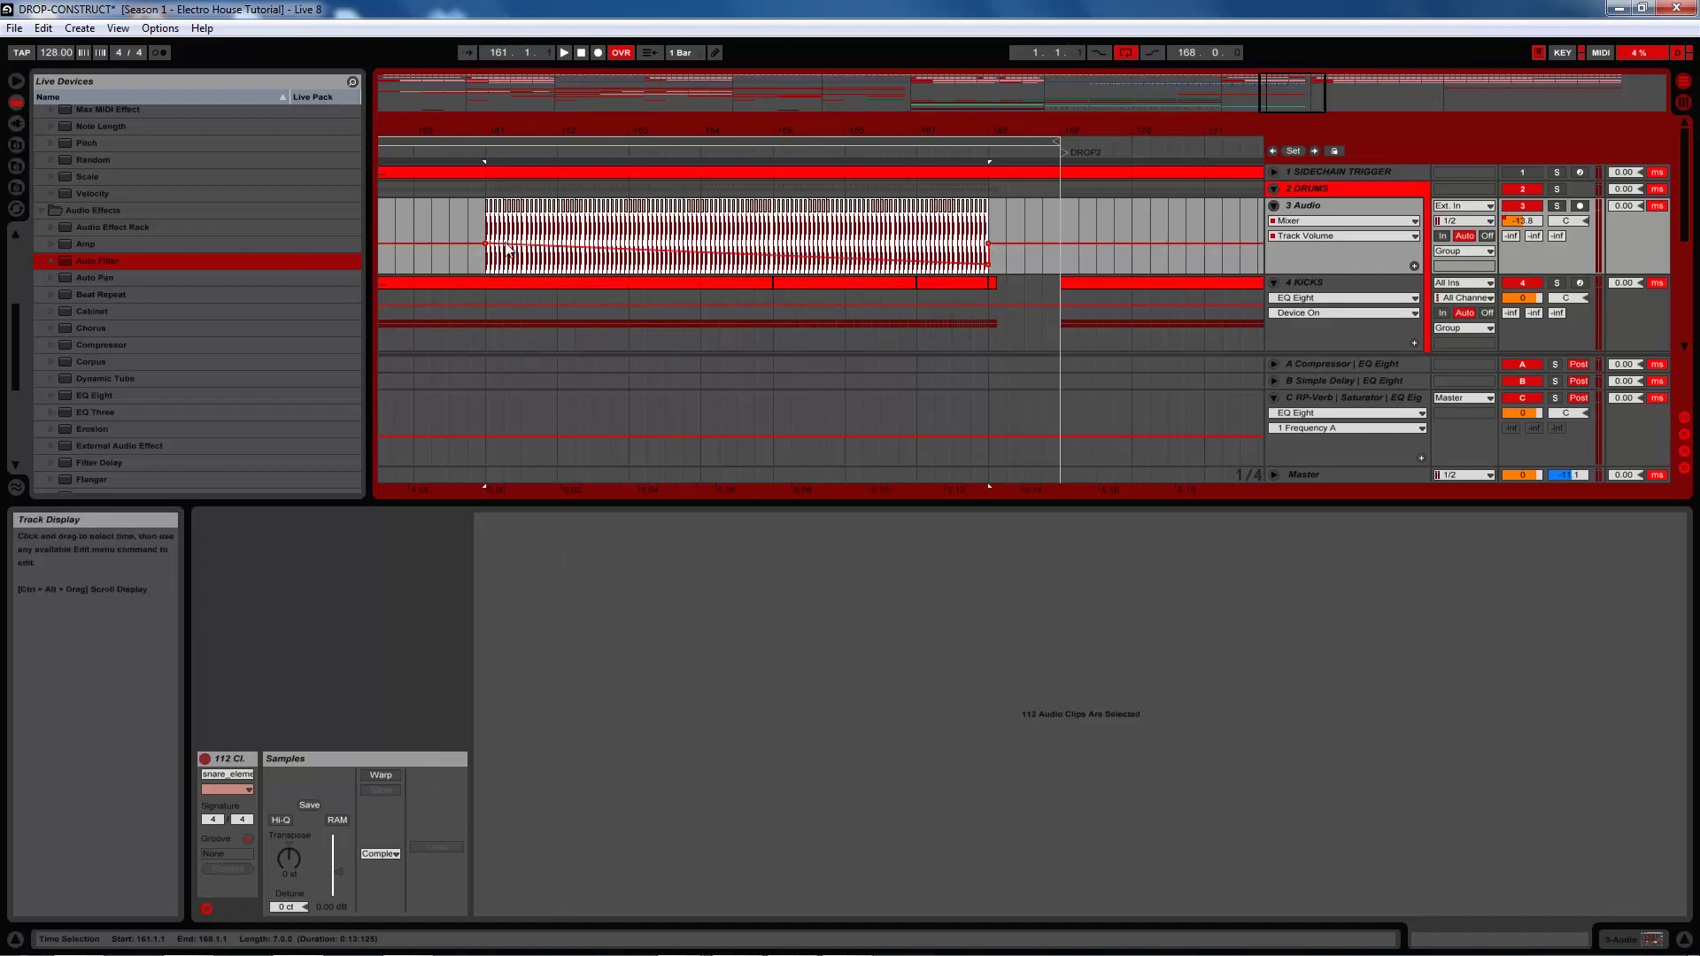
key("ctrl+z")
key("ctrl+z")
key("ctrl+z")
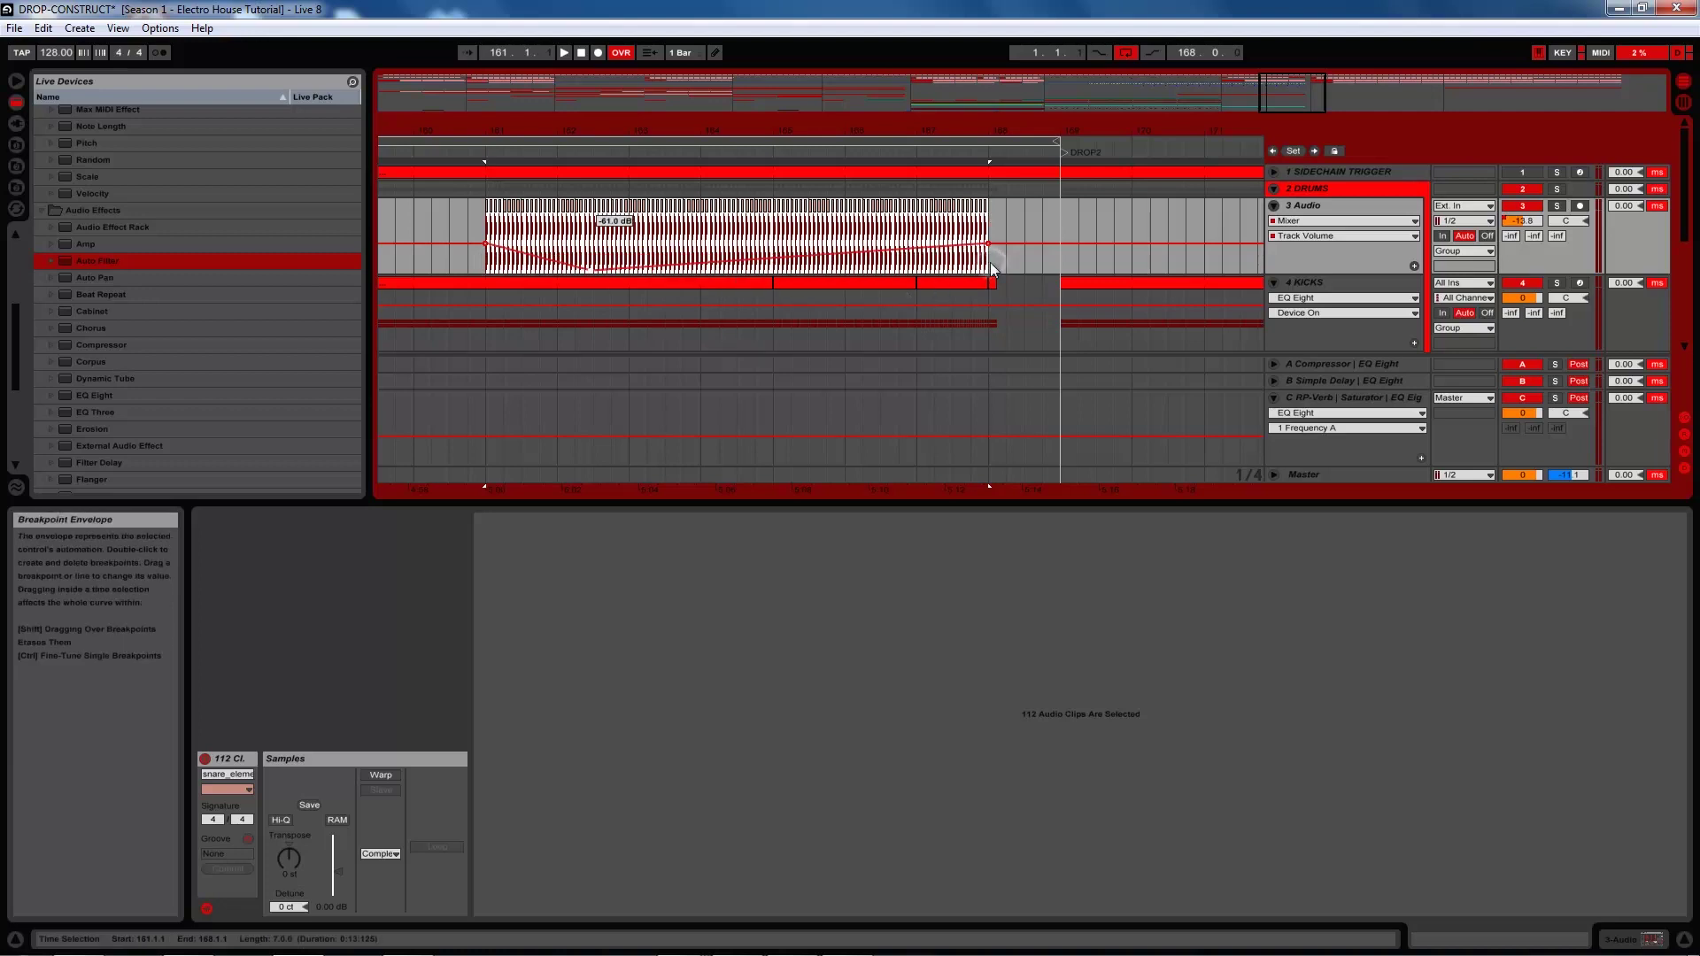
left_click(484, 234)
key("space")
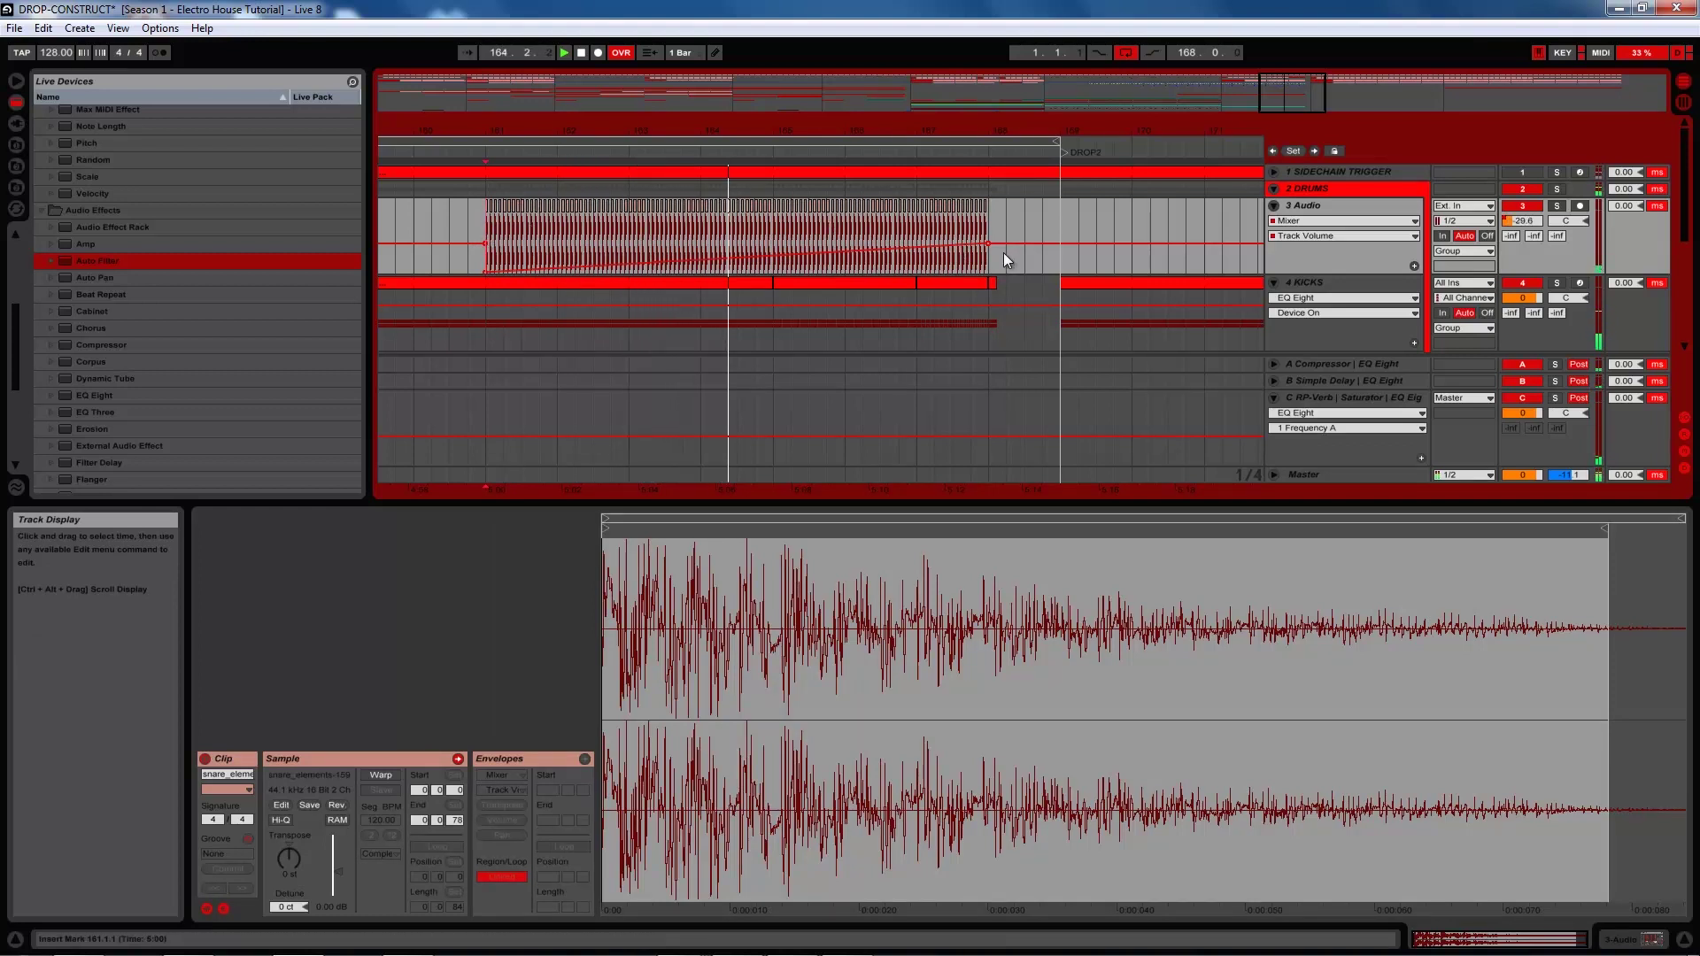
Raise the start and end points of the snare volume ramp and replay the build from bar 161
mouse_move(485, 273)
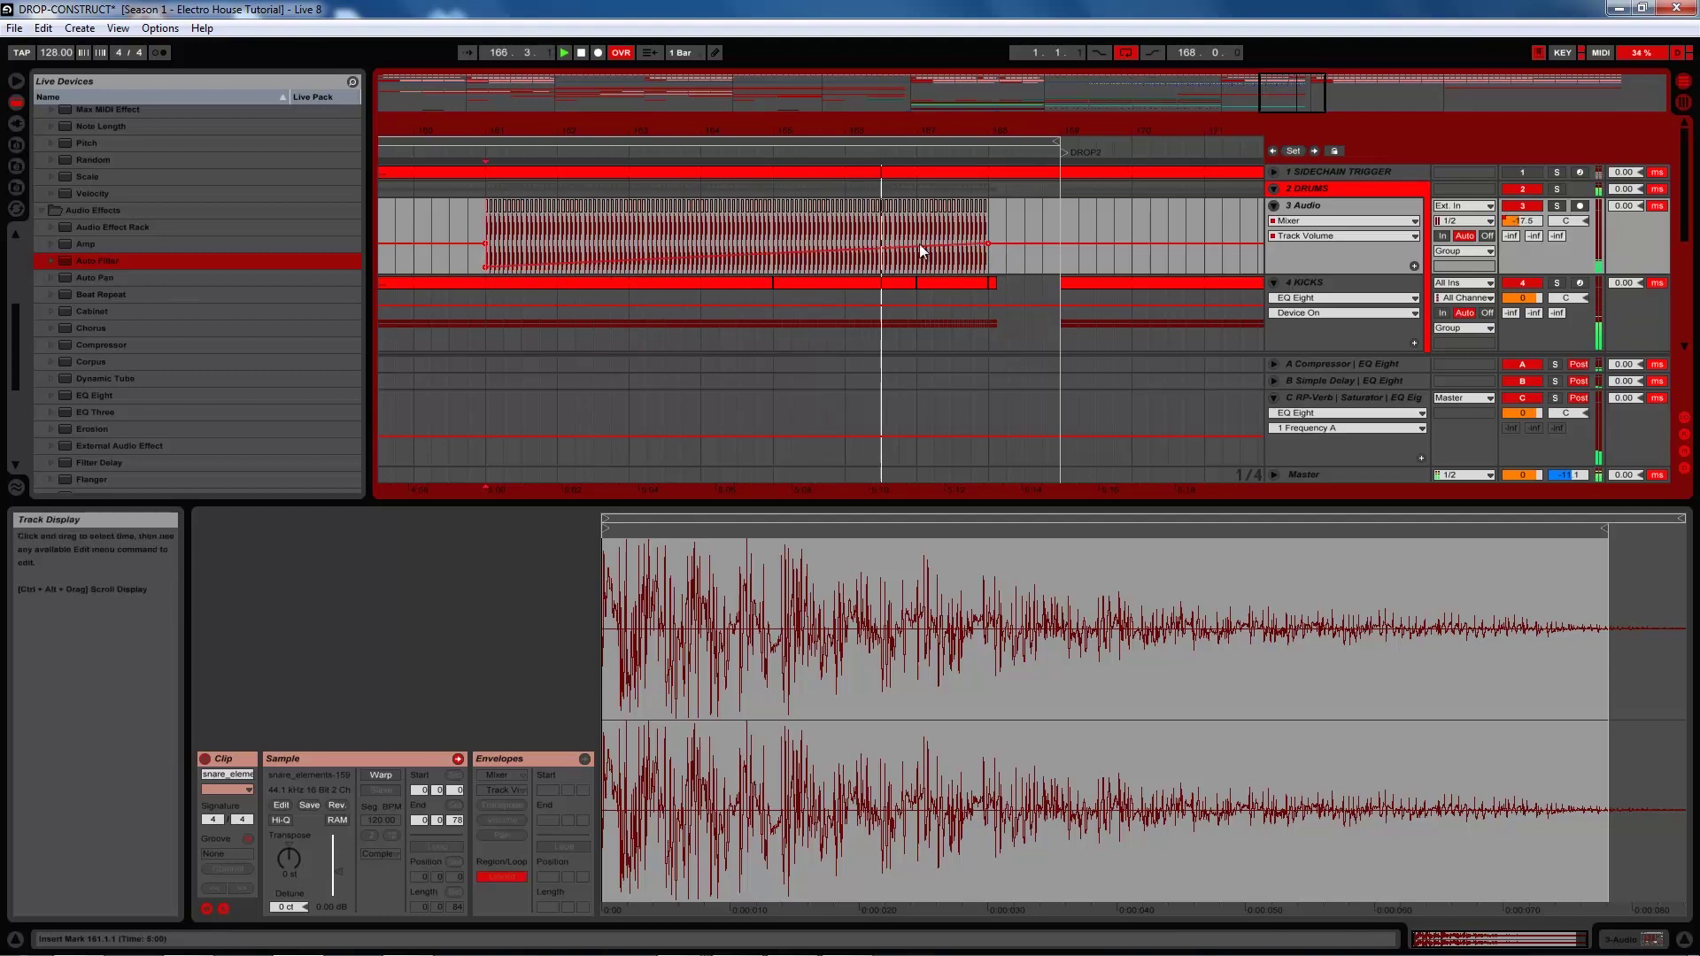
left_click(581, 53)
left_click_drag(977, 244, 977, 244)
left_click(488, 224)
left_click(564, 53)
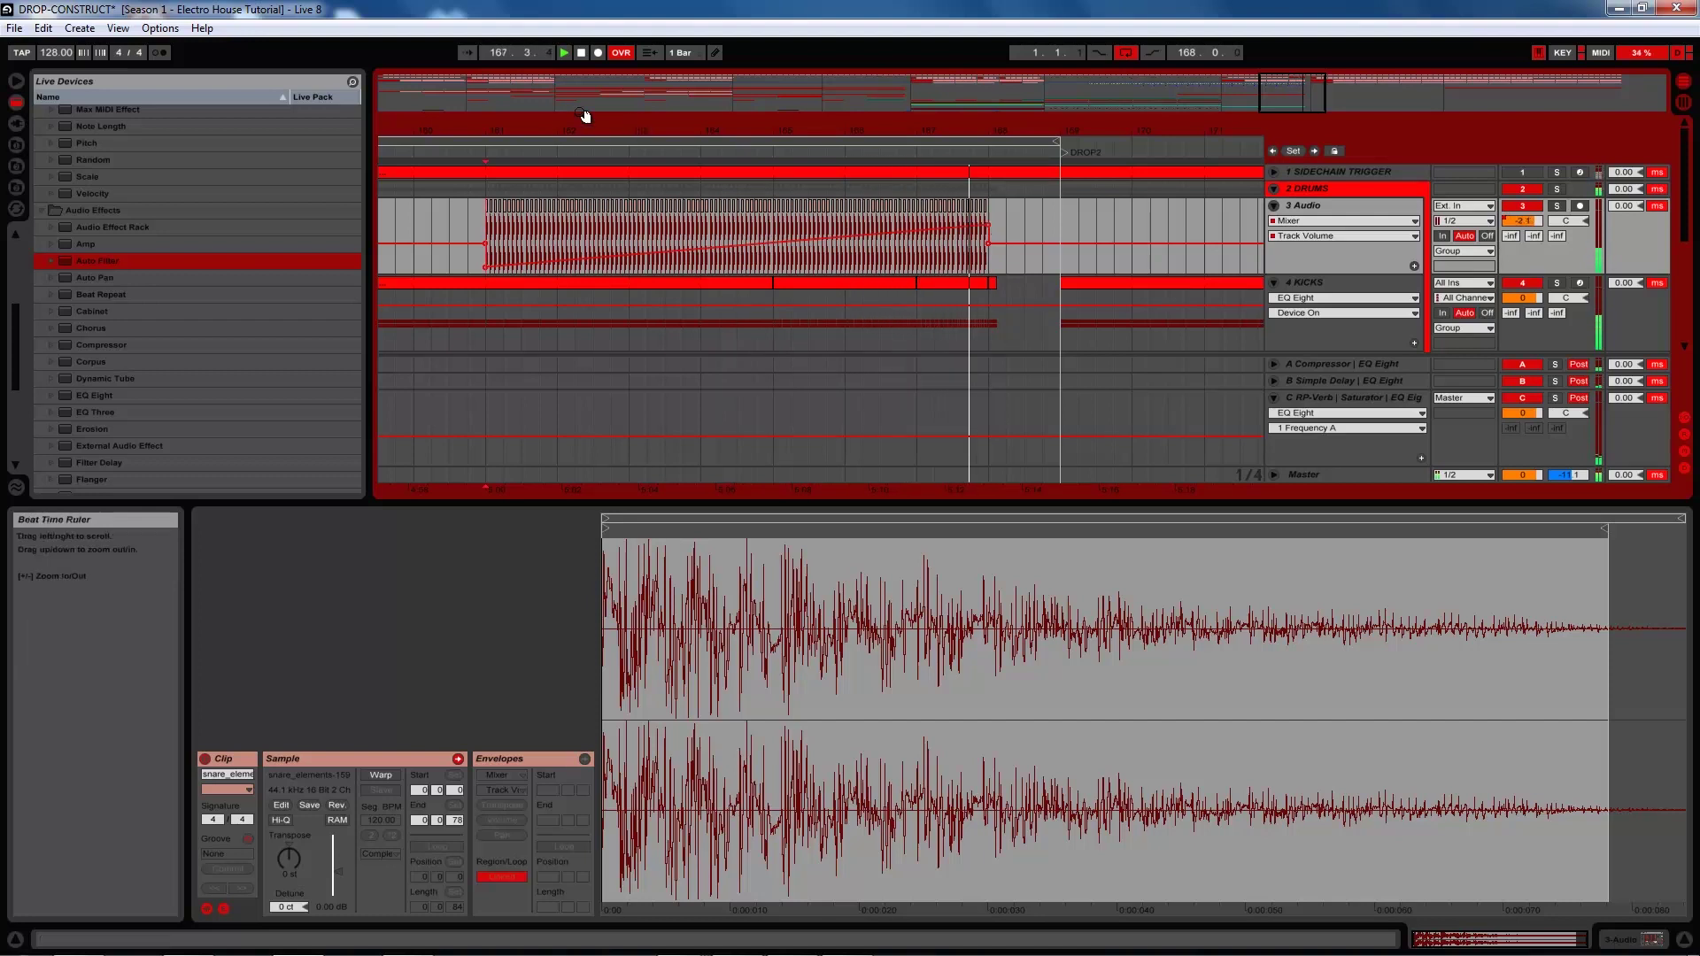
left_click(580, 52)
Show track 3's Auto Filter frequency envelope and cut it across the snare clips from bar 161 to 168
left_click(1298, 219)
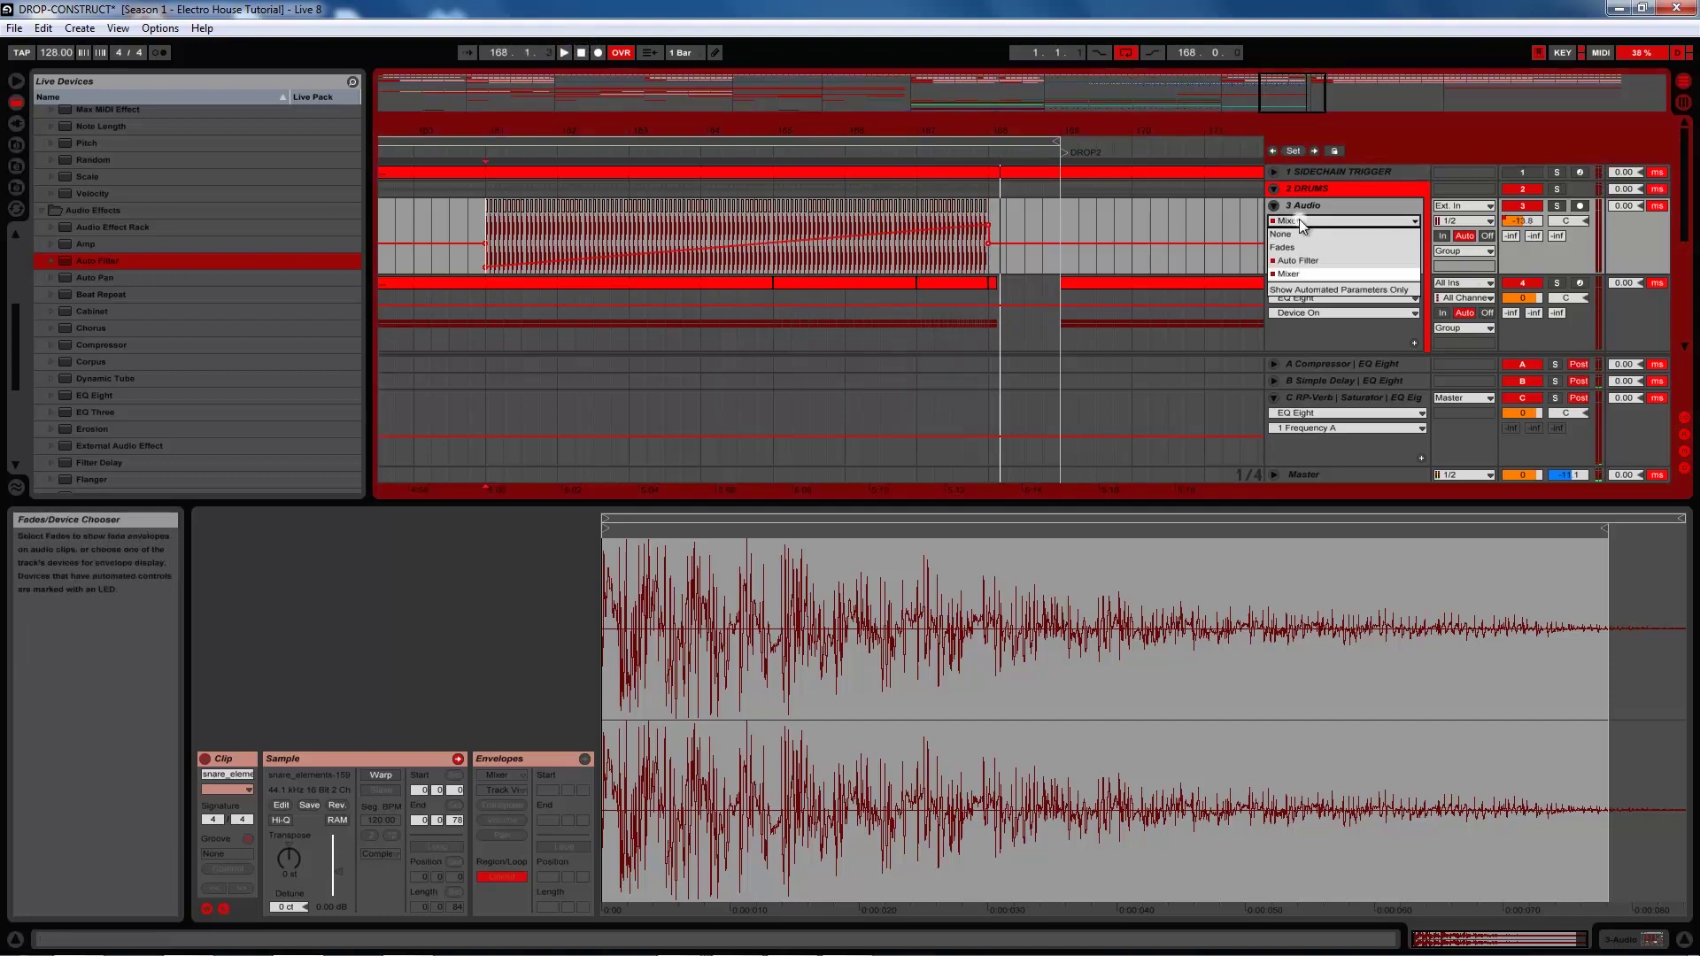
left_click(1301, 261)
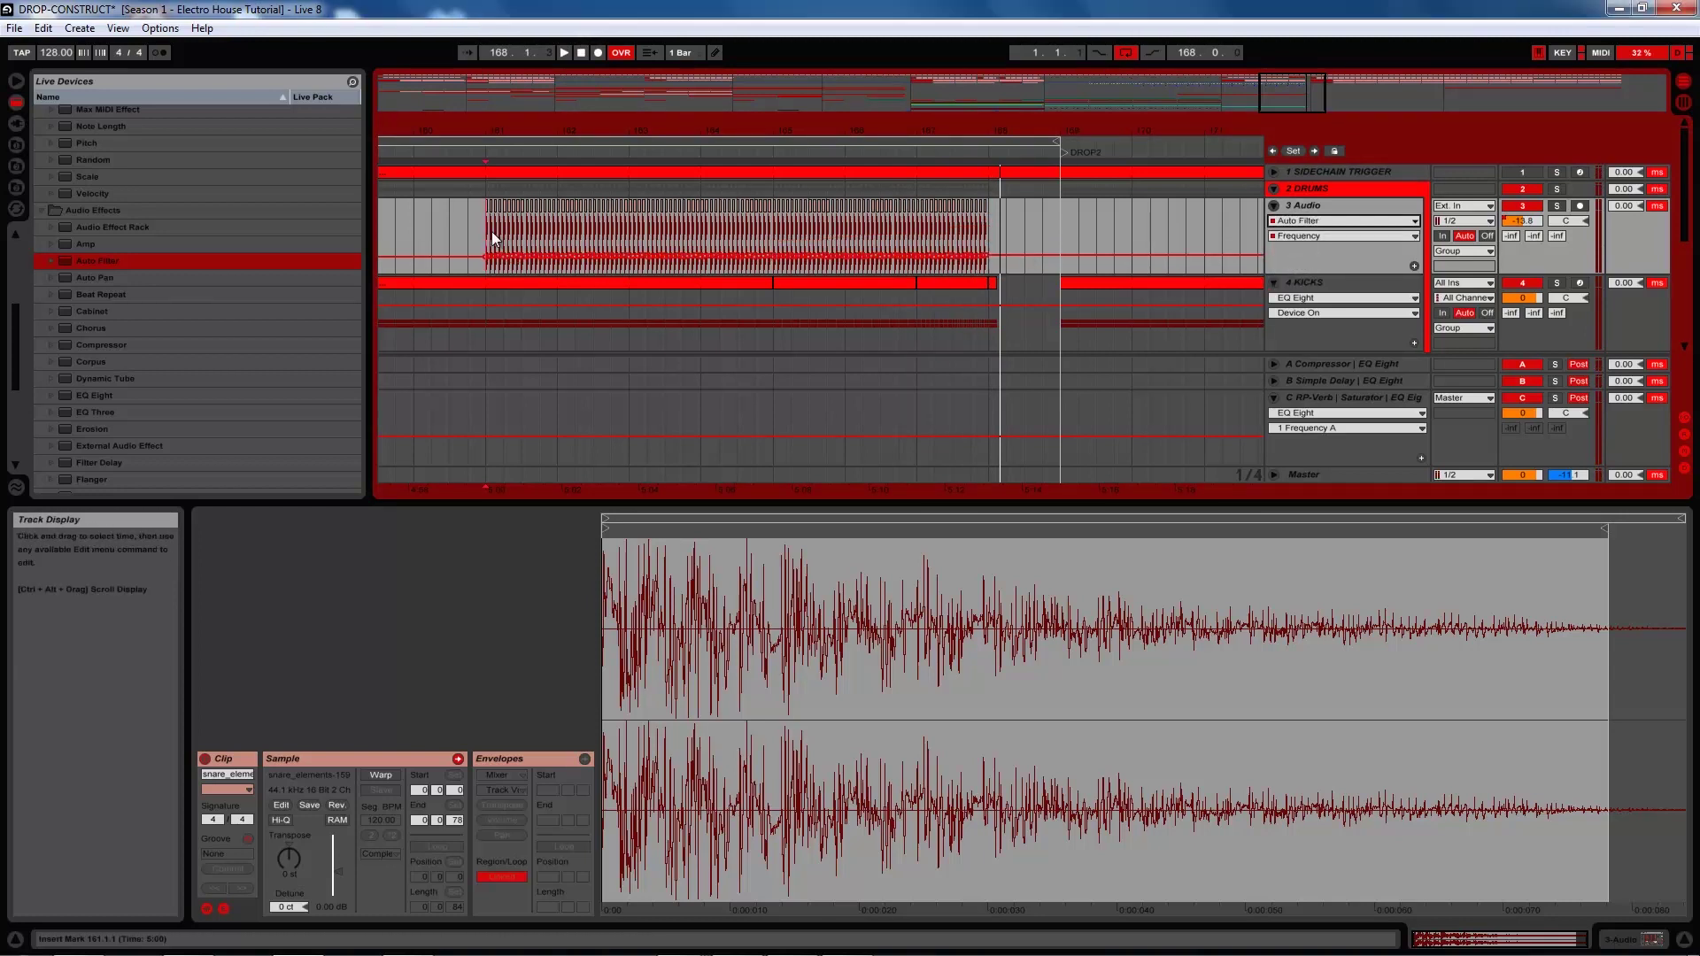
left_click_drag(490, 230, 630, 231)
left_click_drag(484, 233, 979, 236)
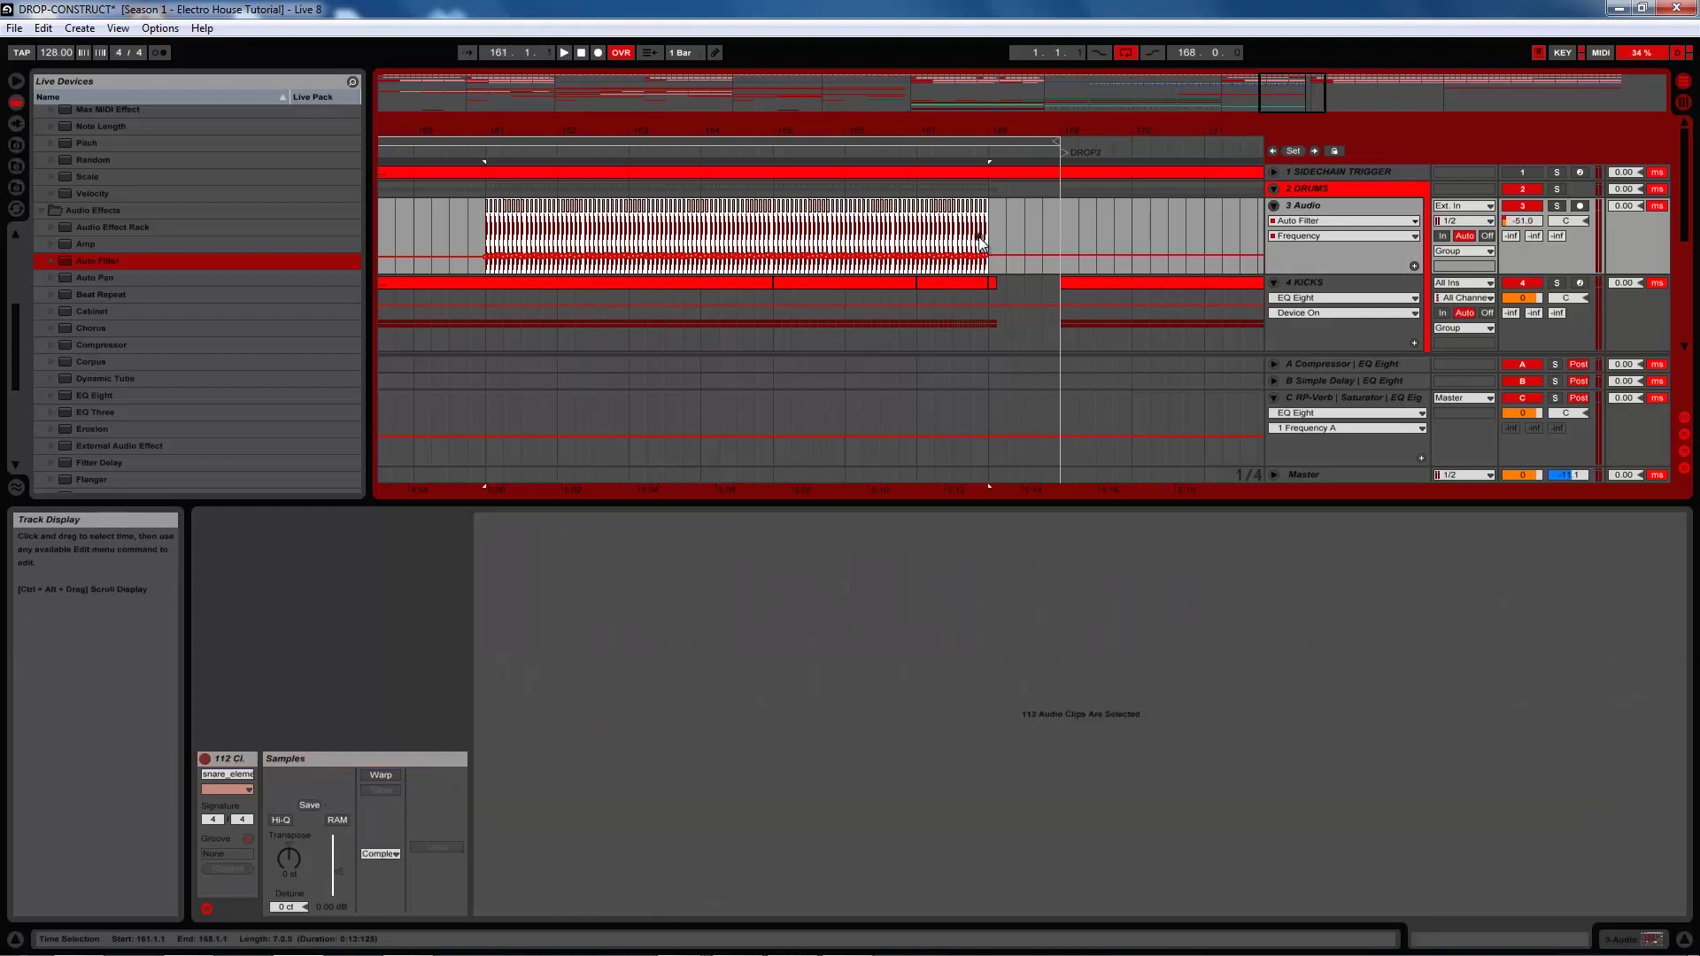
right_click(980, 238)
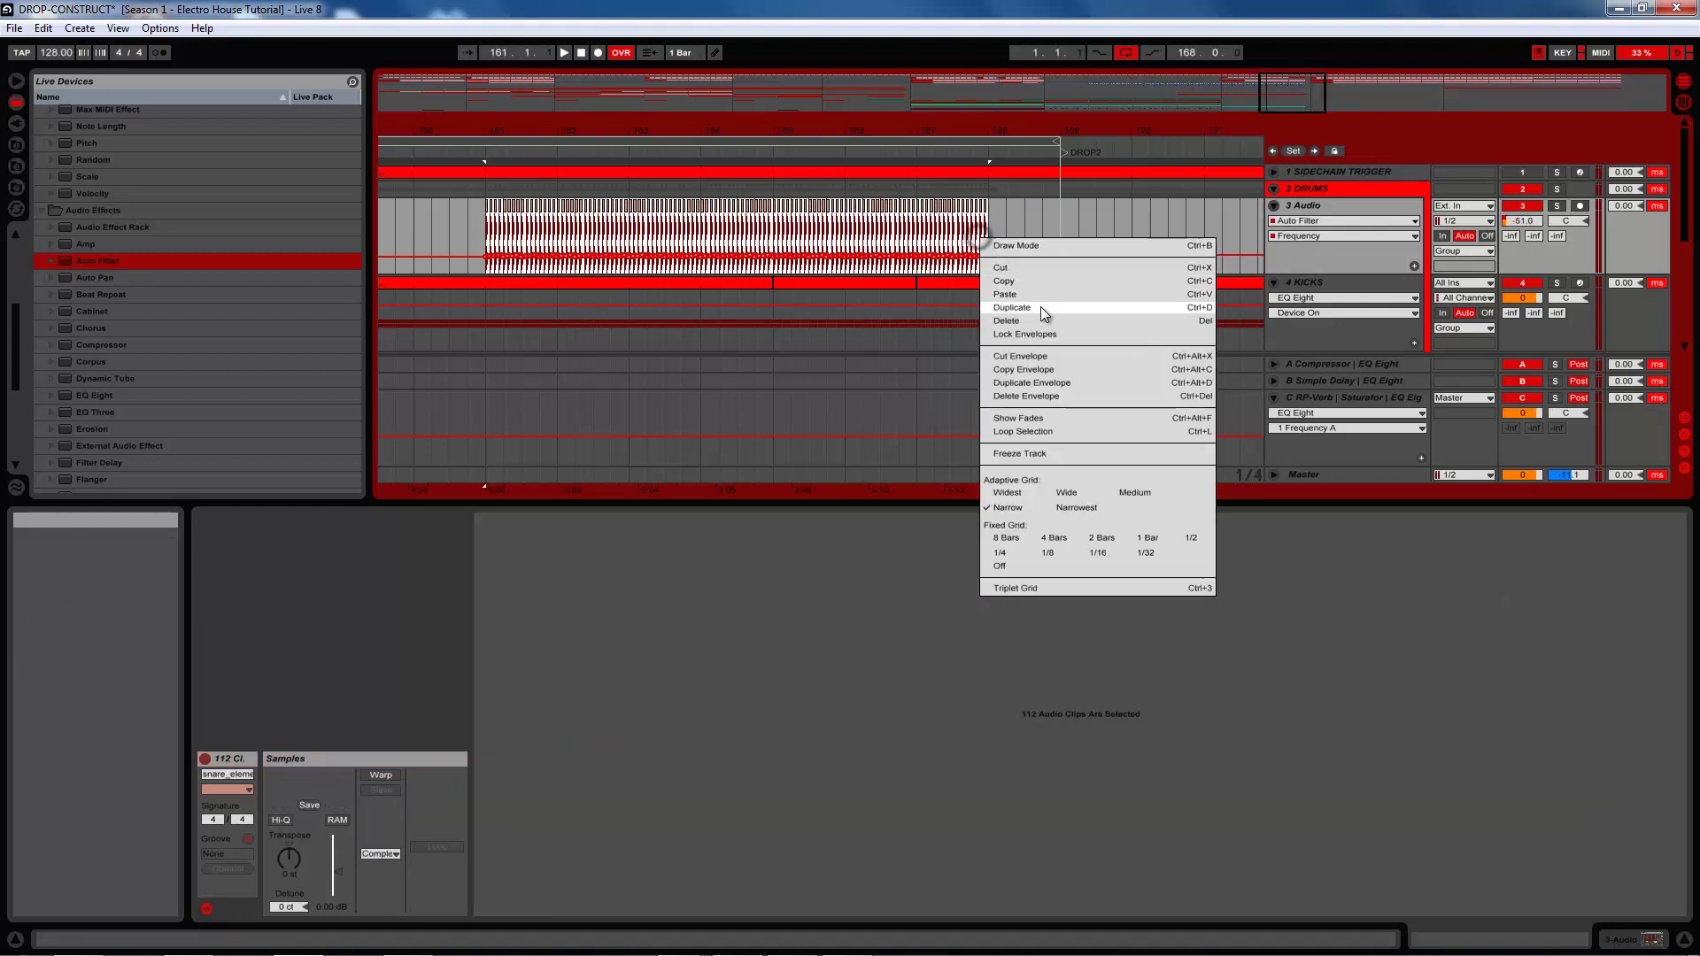
left_click(1020, 357)
Draw a rising Auto Filter frequency ramp over the snare clips from bar 161 to 168 and play the build
left_click_drag(485, 237, 980, 254)
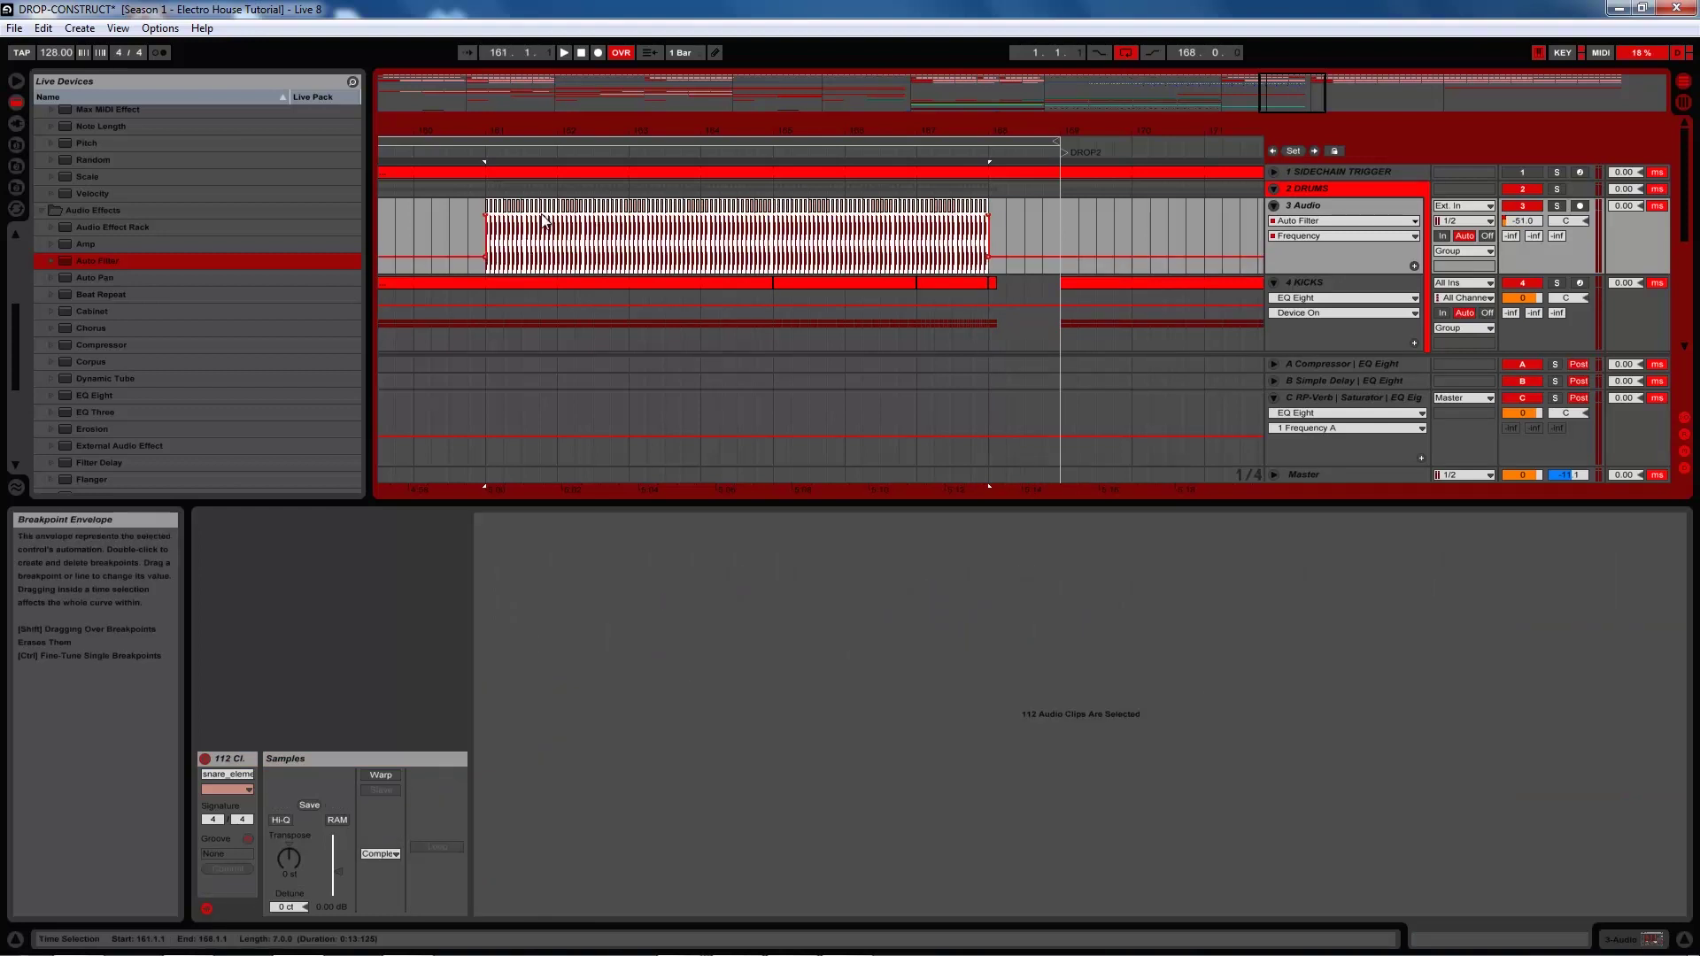
left_click(484, 215)
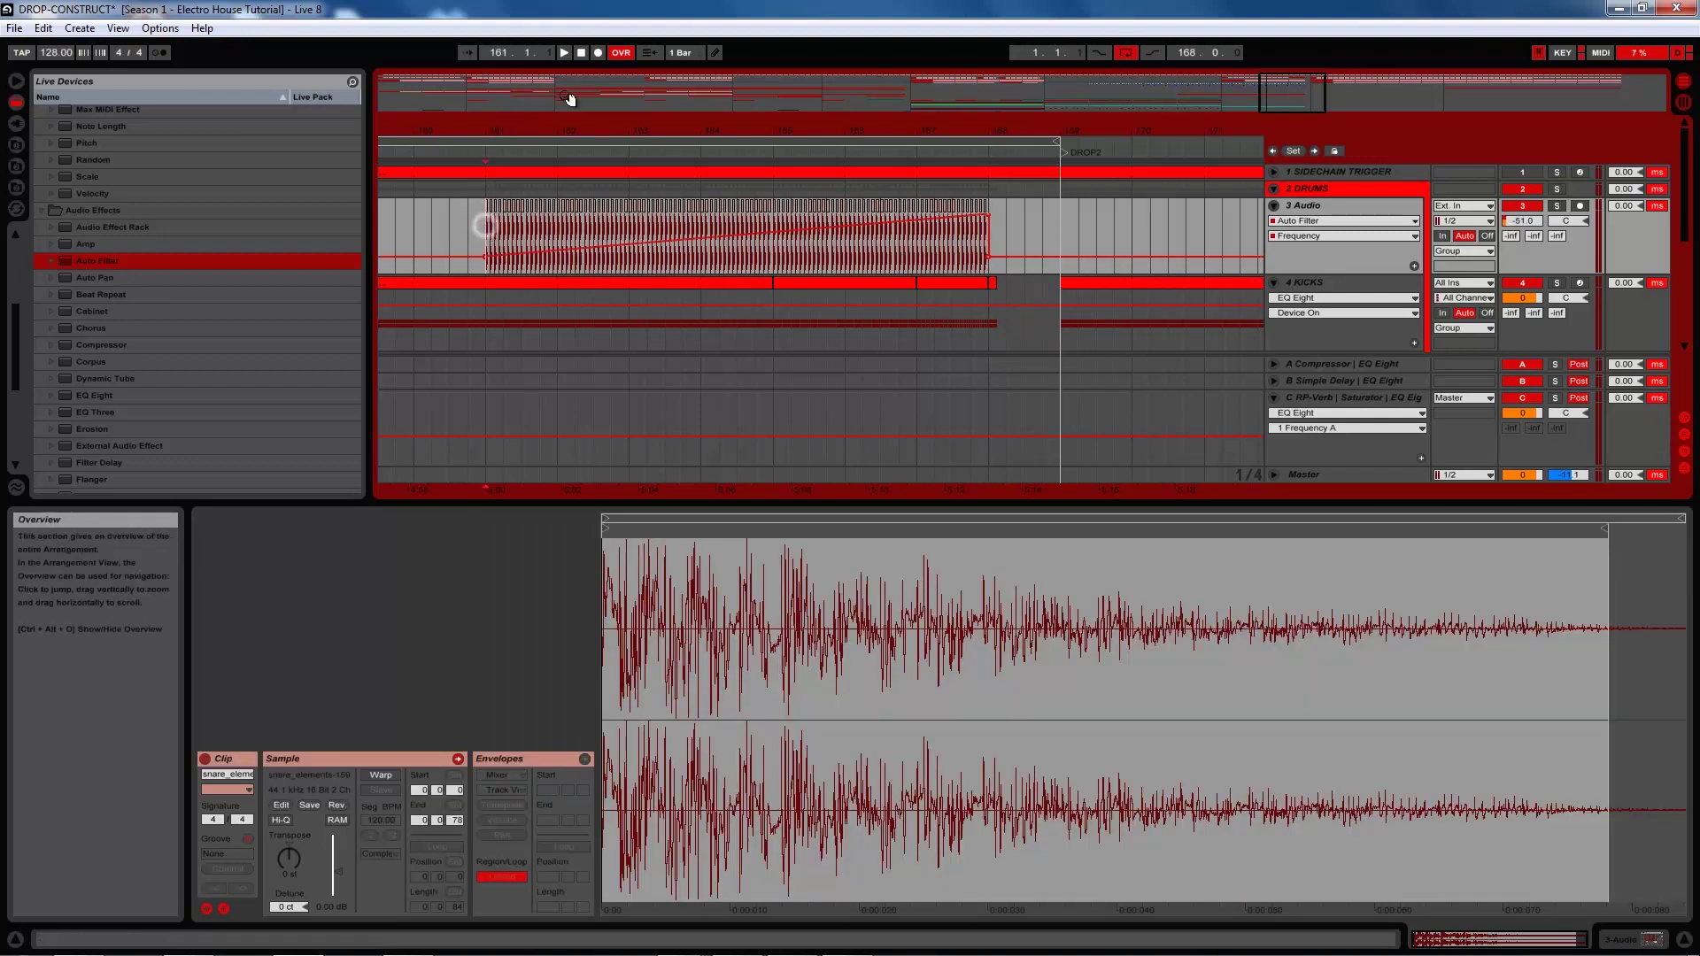
left_click(565, 52)
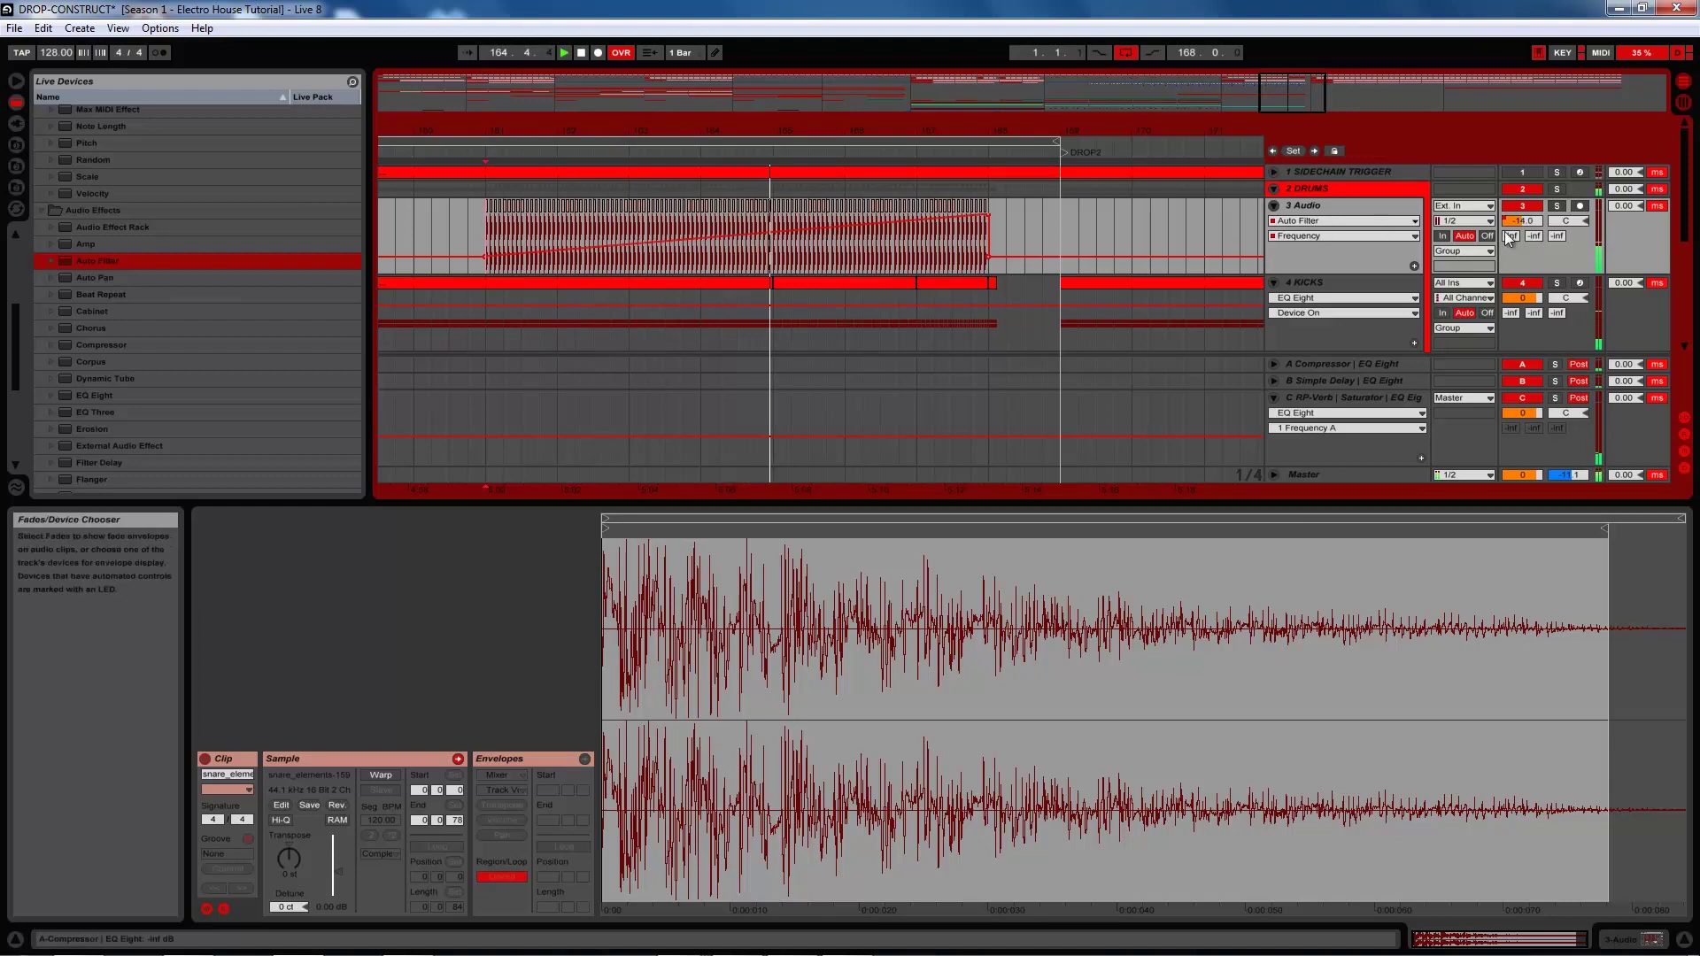
Show track 3's volume automation and lower the end point of the snare ramp at bar 168, ending playback
left_click(1527, 222)
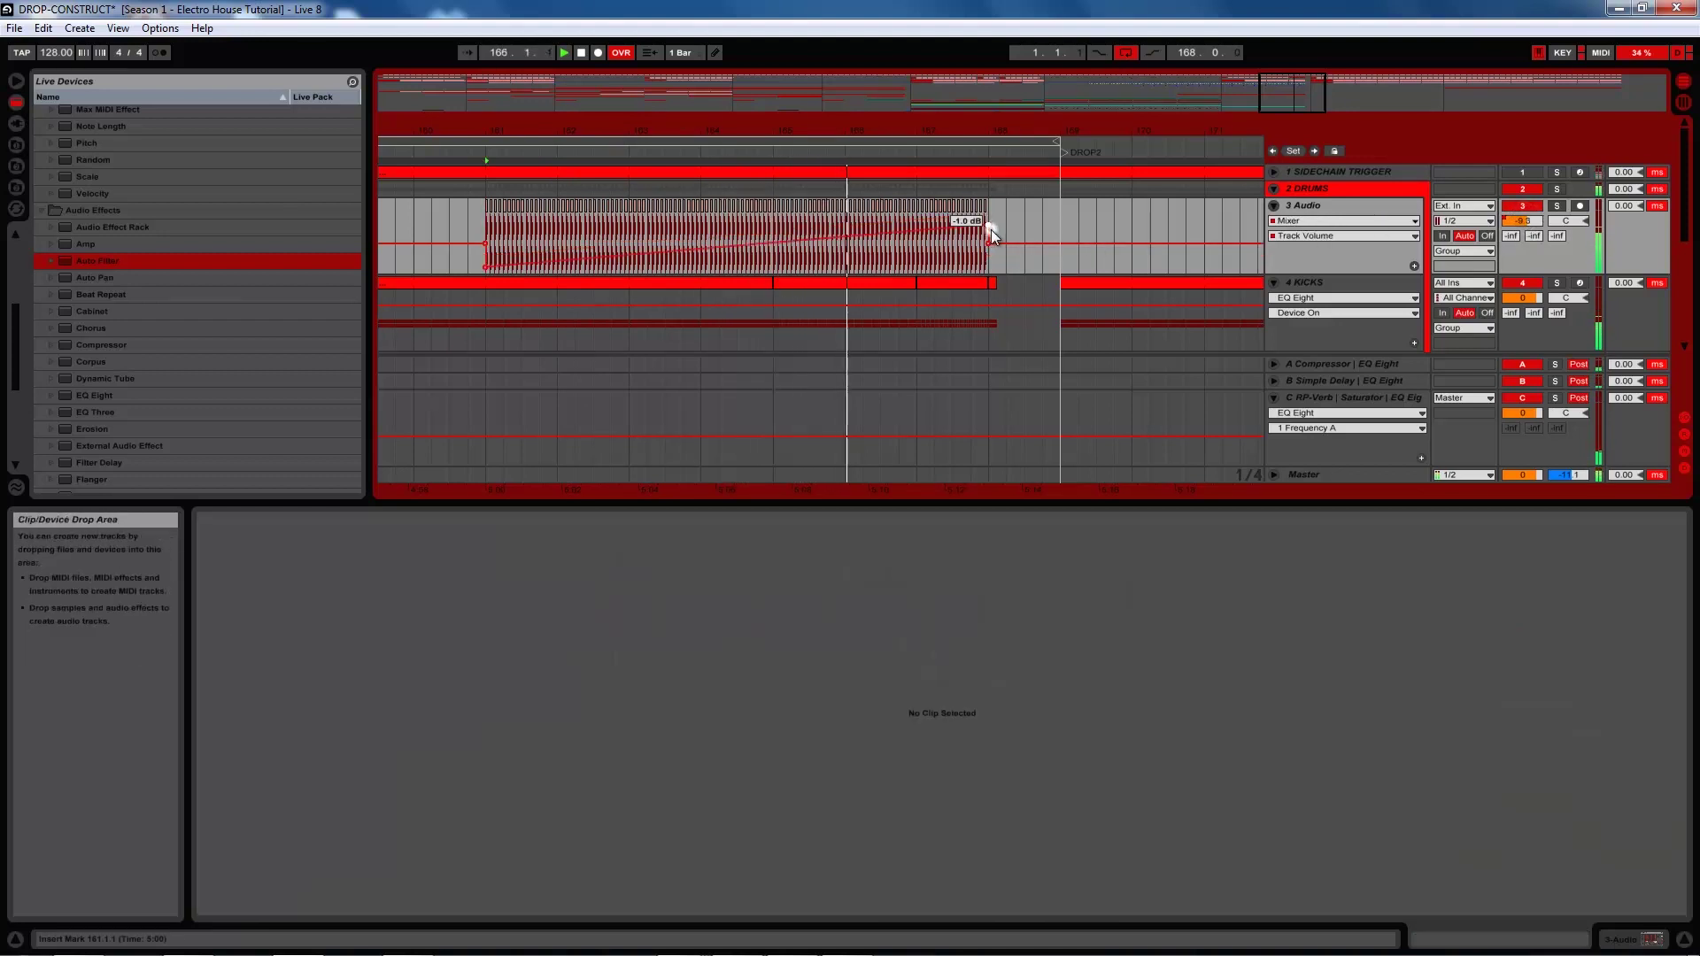
left_click(990, 230)
left_click_drag(991, 231, 988, 232)
left_click(581, 52)
Play the kicks and snares from bar 167 and from 167.3 to check where the kick roll doubles in speed
left_click_drag(947, 133, 952, 137)
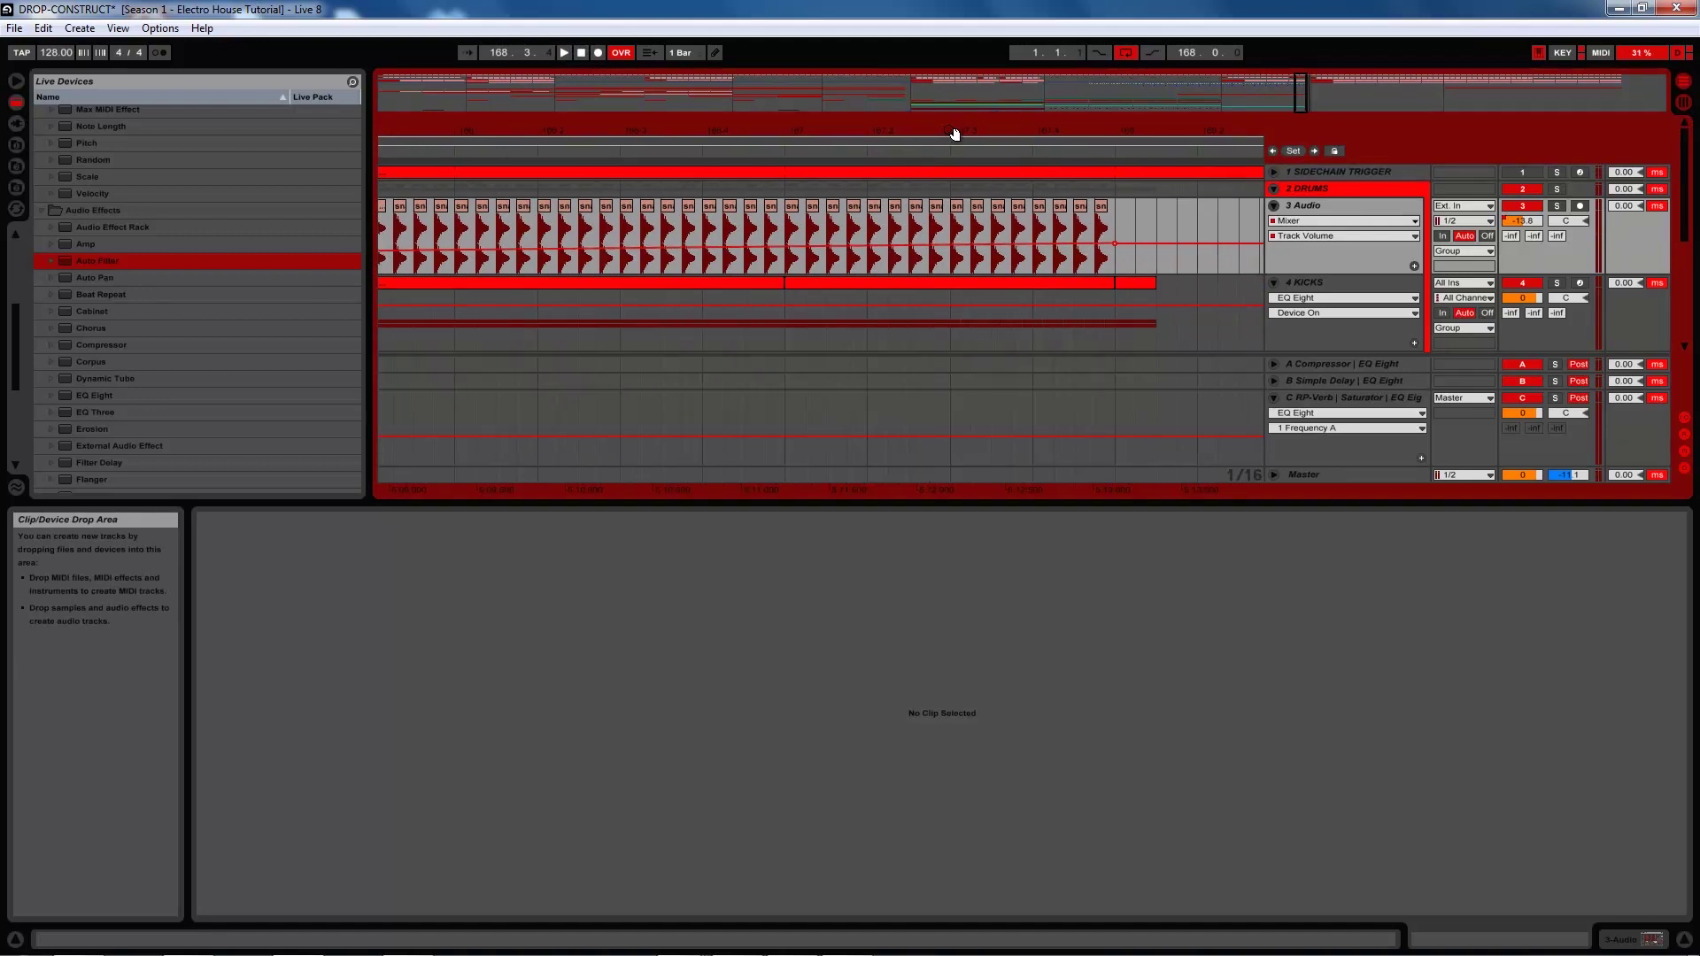
left_click(786, 342)
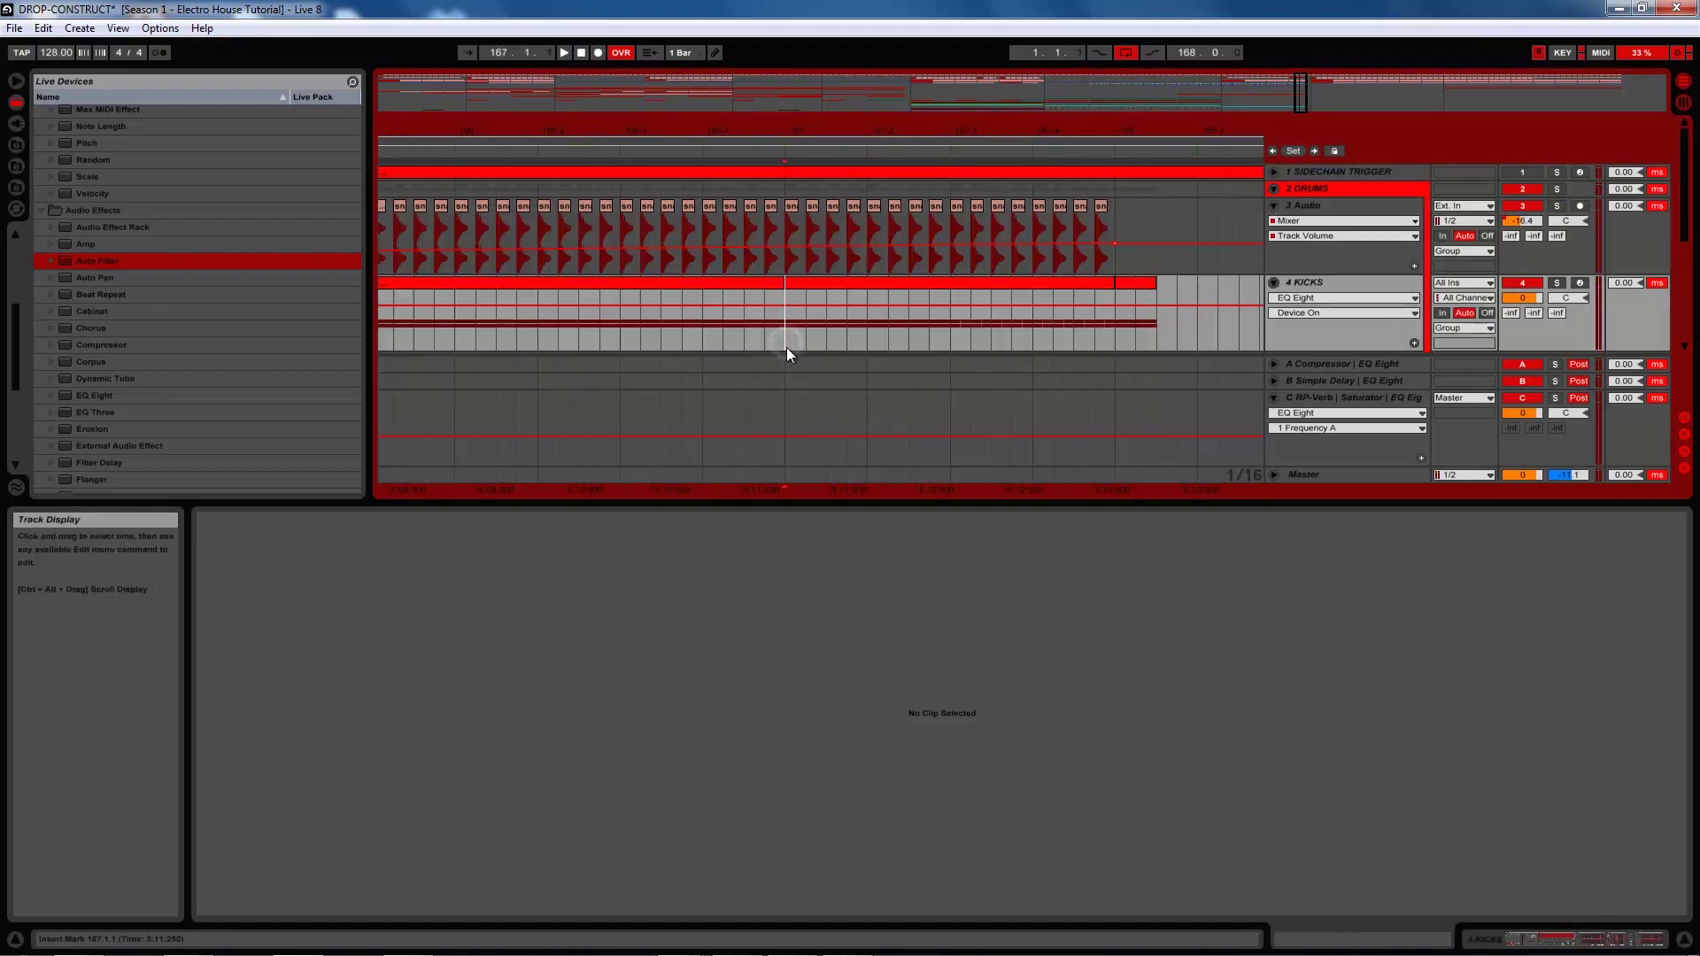
key("space")
left_click_drag(971, 130, 971, 136)
left_click(788, 225)
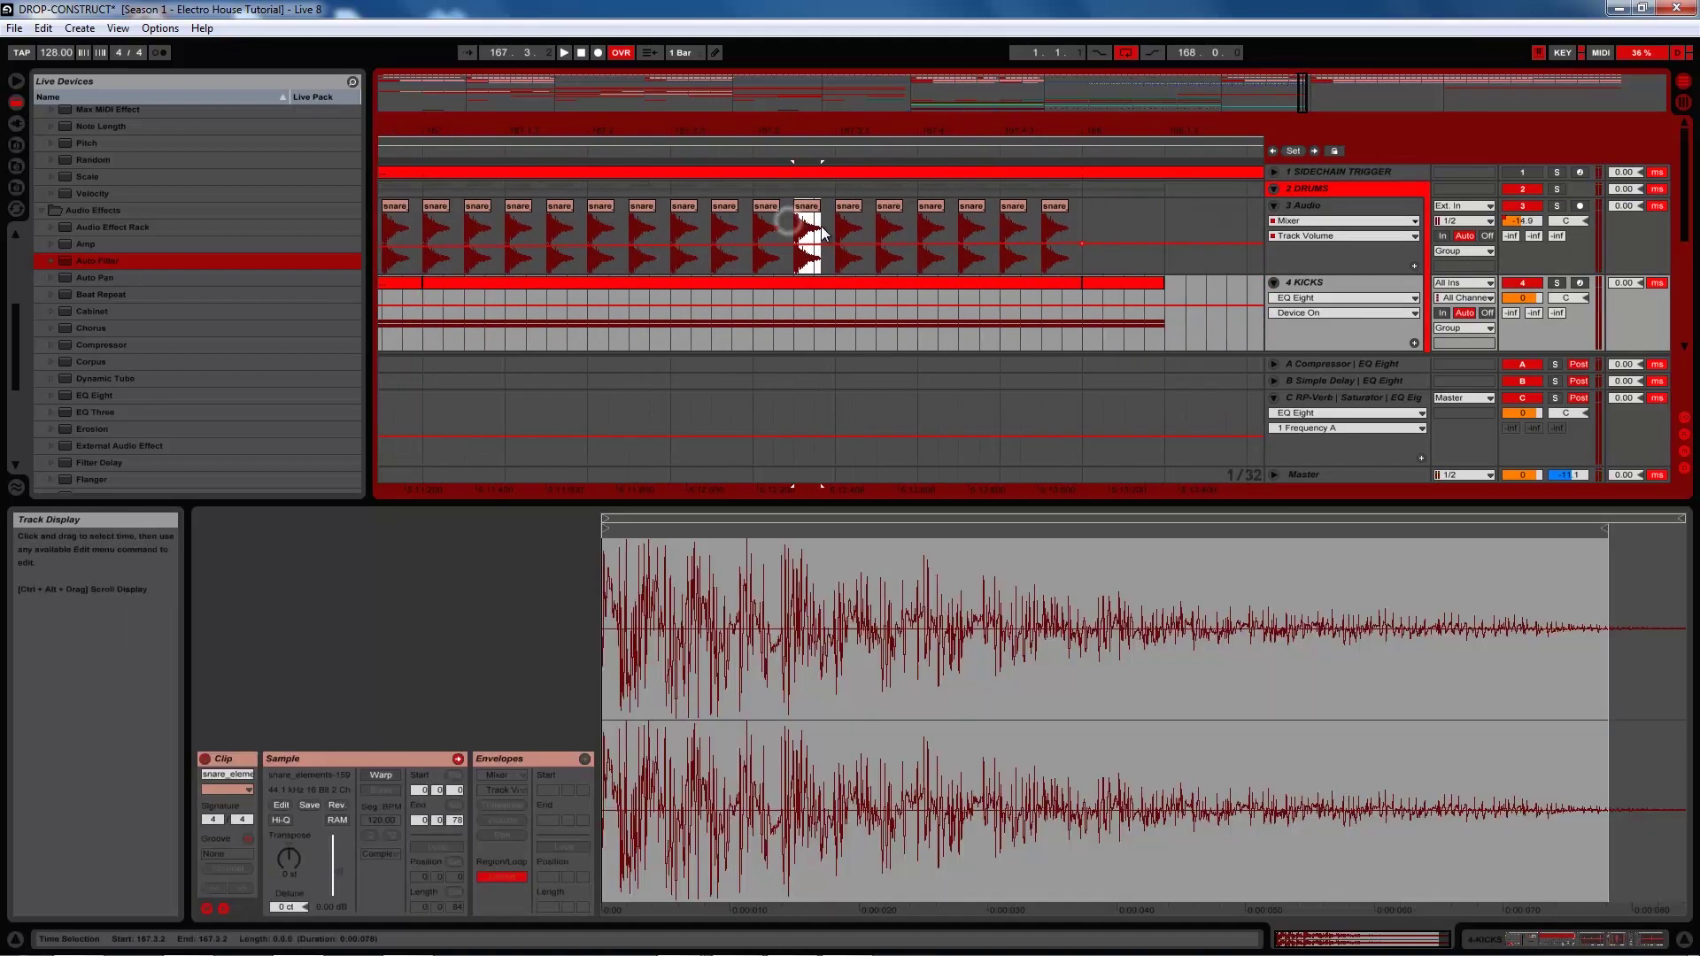
left_click(751, 299)
key("space")
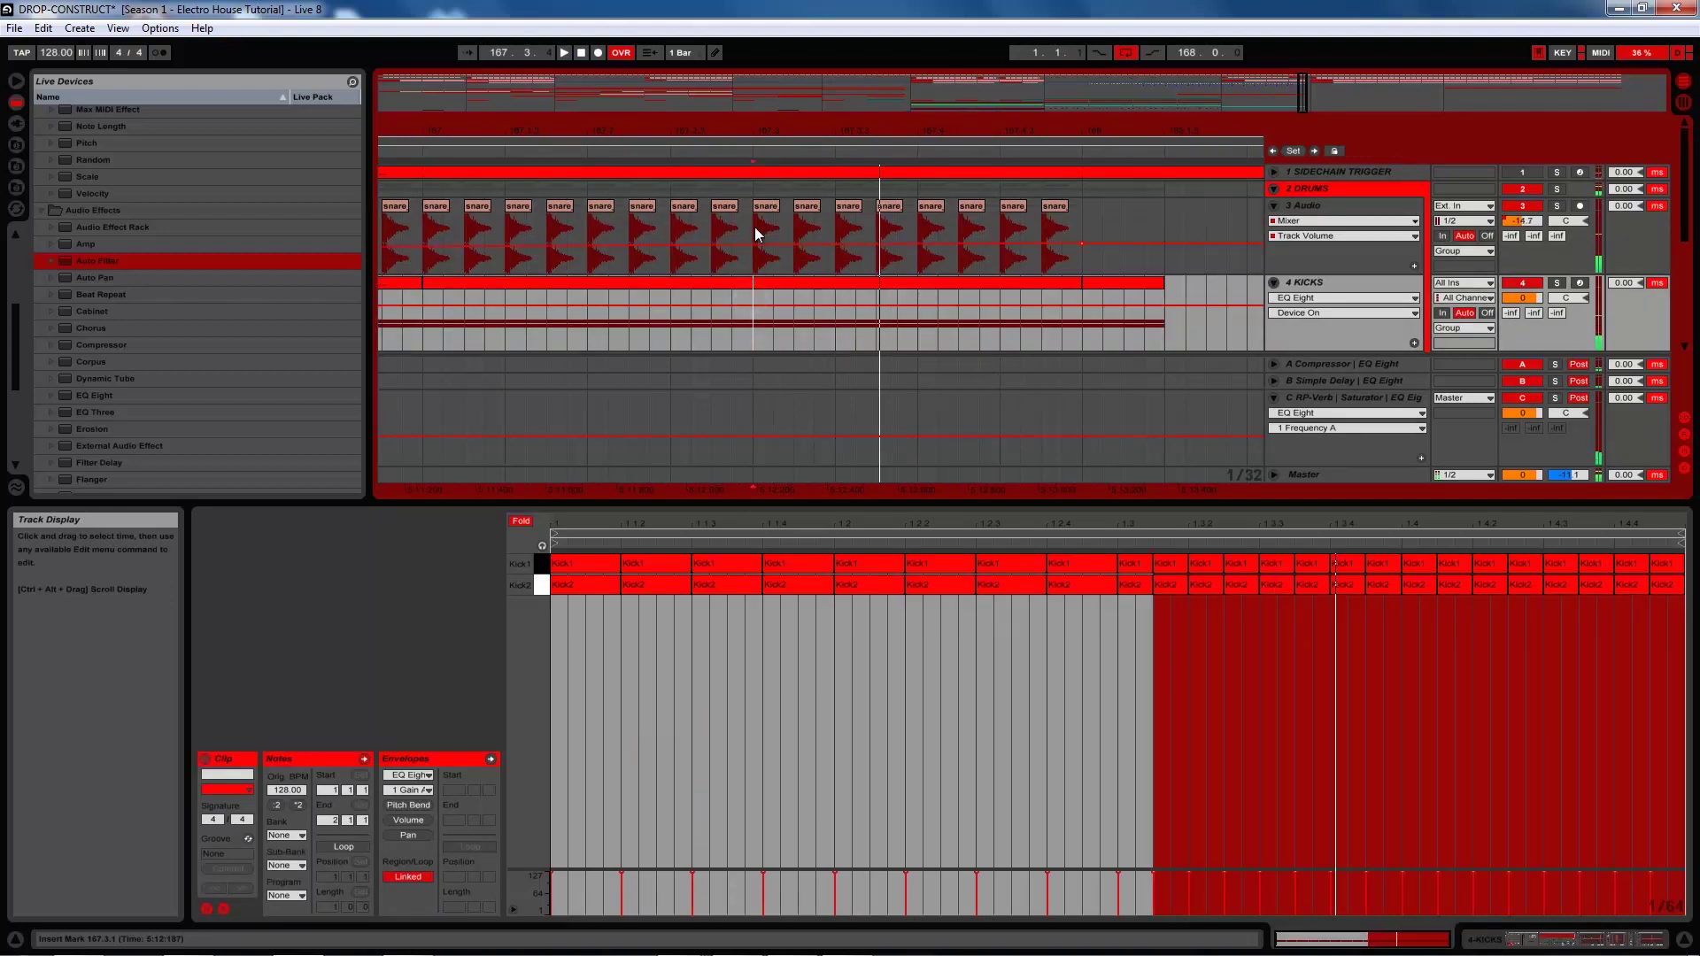
Double the snare roll's speed from 167.3 by repeatedly duplicating a 1/32-note snare clip on track 3 up to bar 168
left_click(761, 229)
key("space")
key("ctrl+d")
key("ctrl+d")
key("ctrl+d")
key("ctrl+d")
key("ctrl+d")
key("ctrl+d")
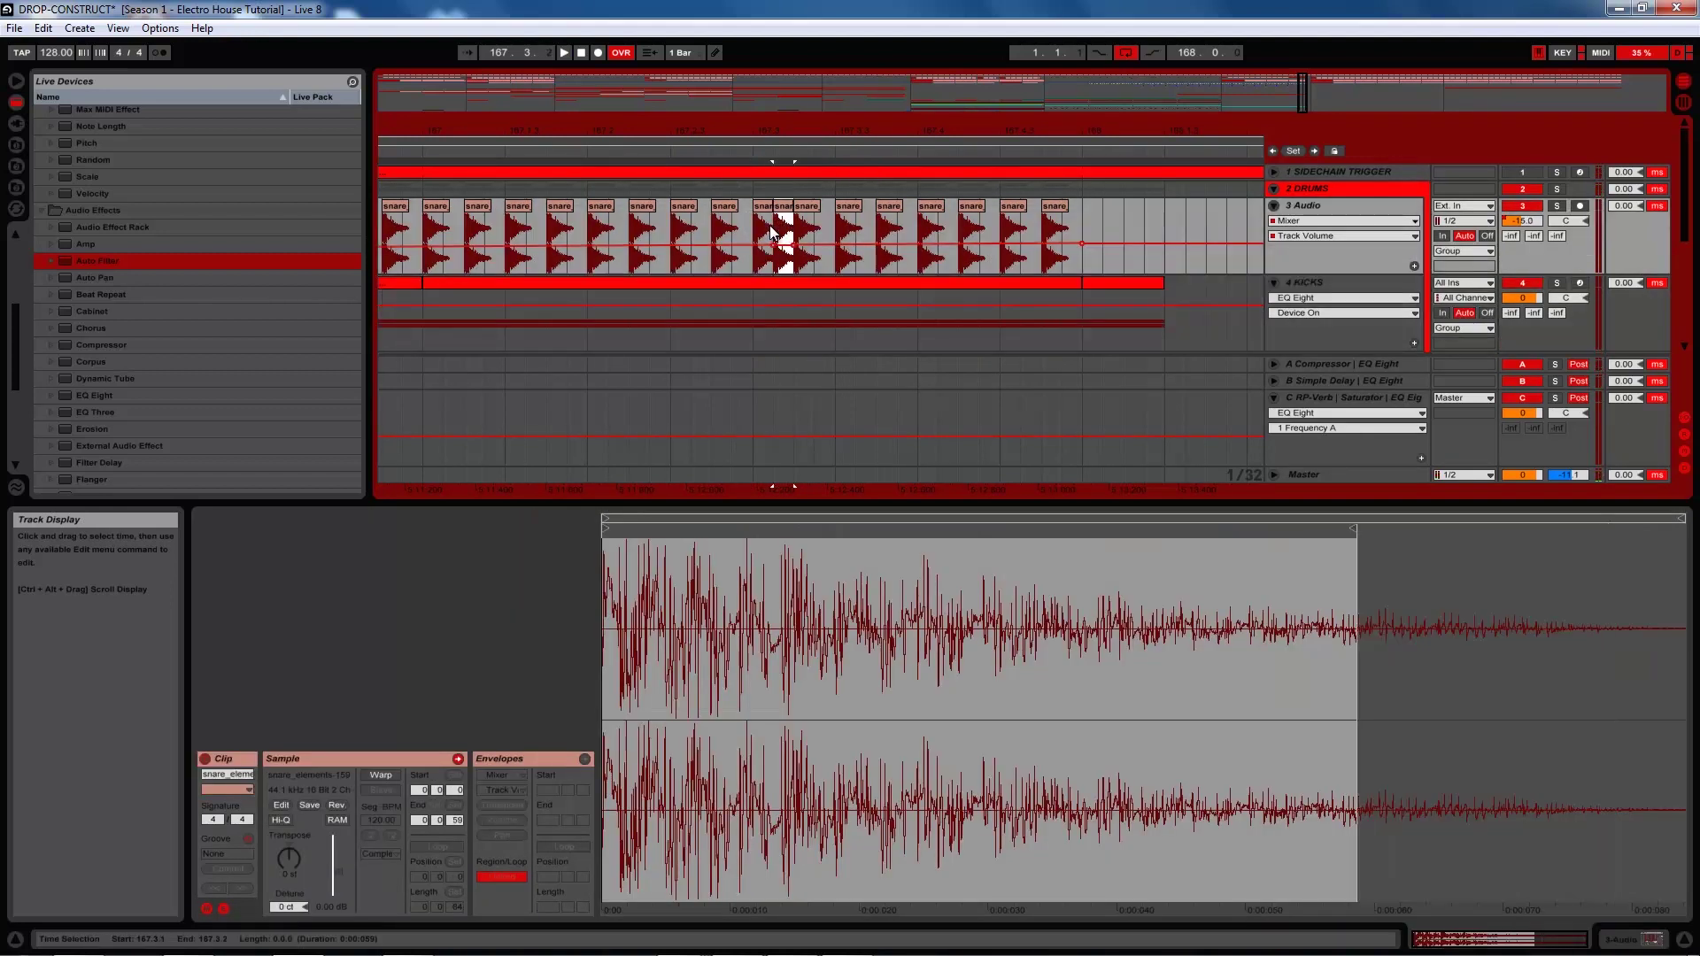
key("ctrl+d")
key("ctrl+d")
key("ctrl+d")
key("ctrl+d")
key("ctrl+d")
key("ctrl+d")
key("ctrl+d")
key("ctrl+d")
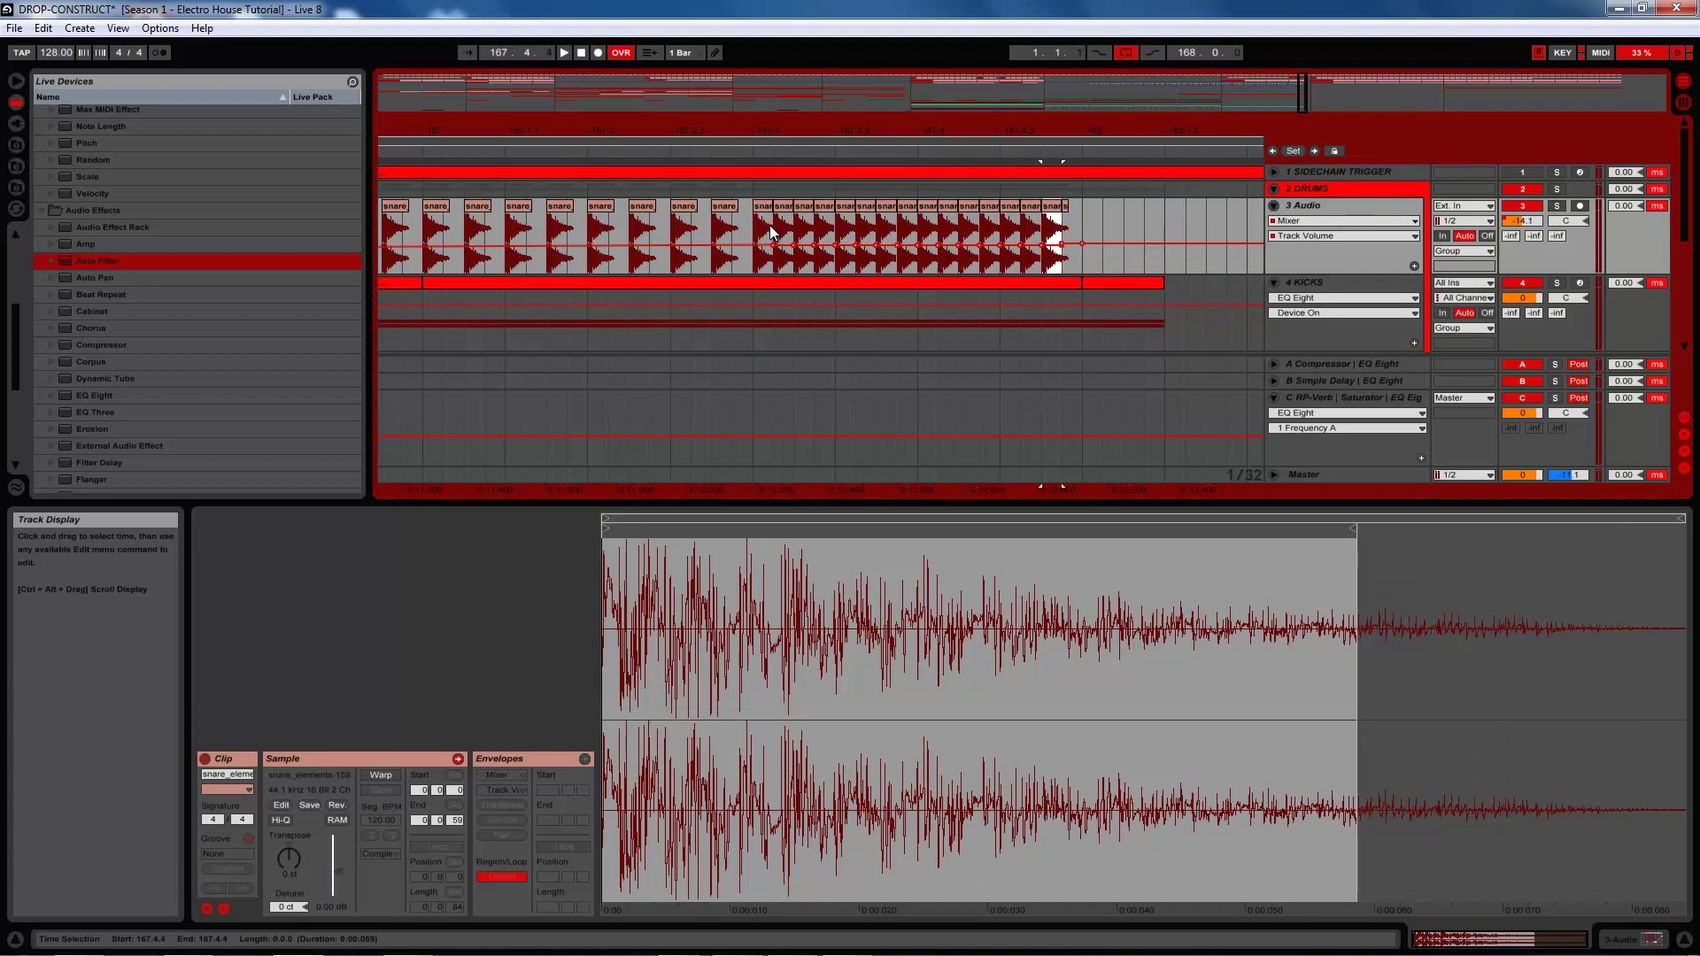
key("ctrl+d")
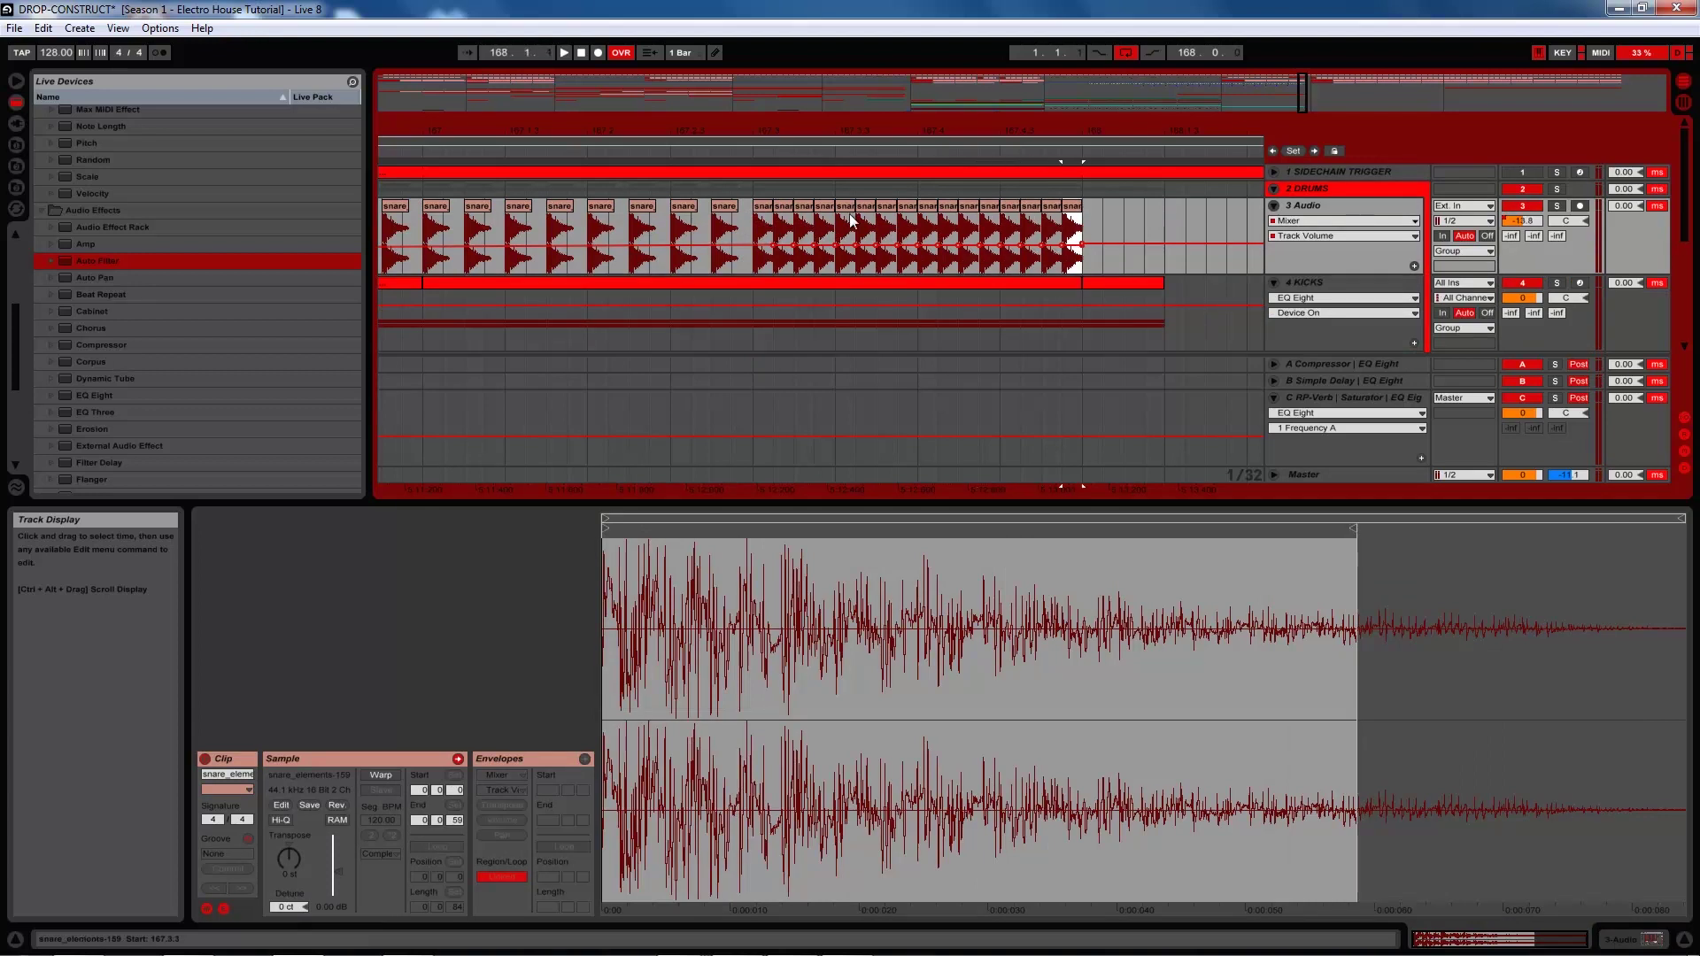
Play the faster snare roll from 167.3 and review BUILDUP2 from bar 153 in the full arrangement
double_click(797, 246)
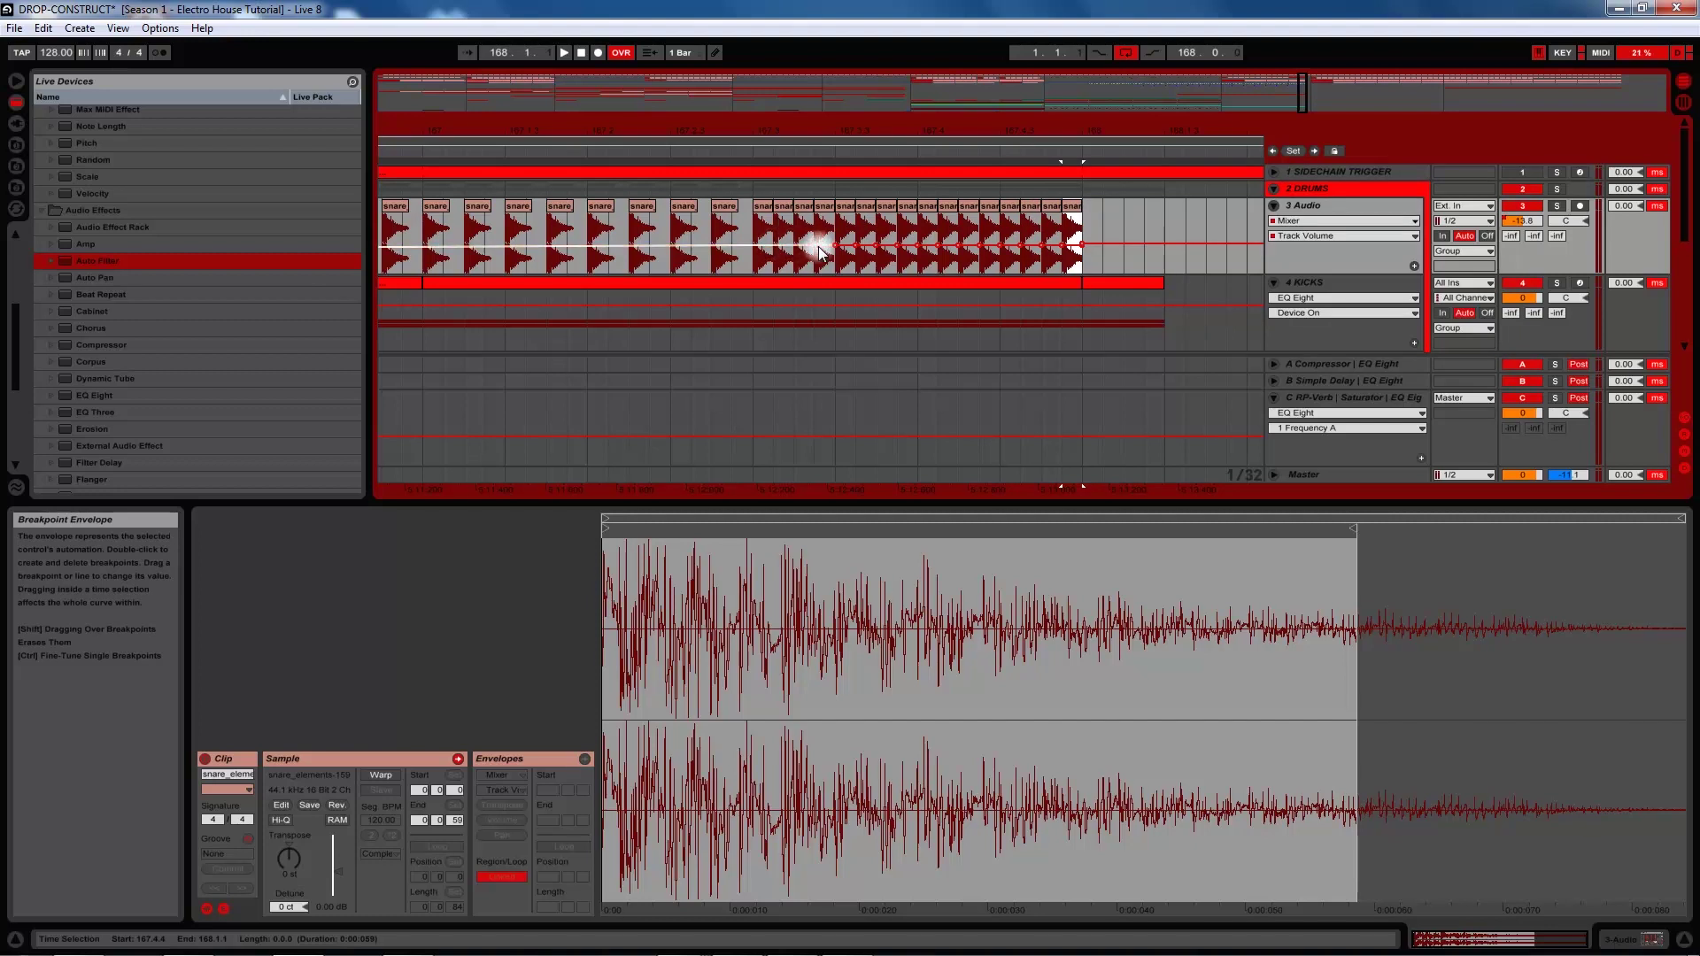
mouse_move(836, 246)
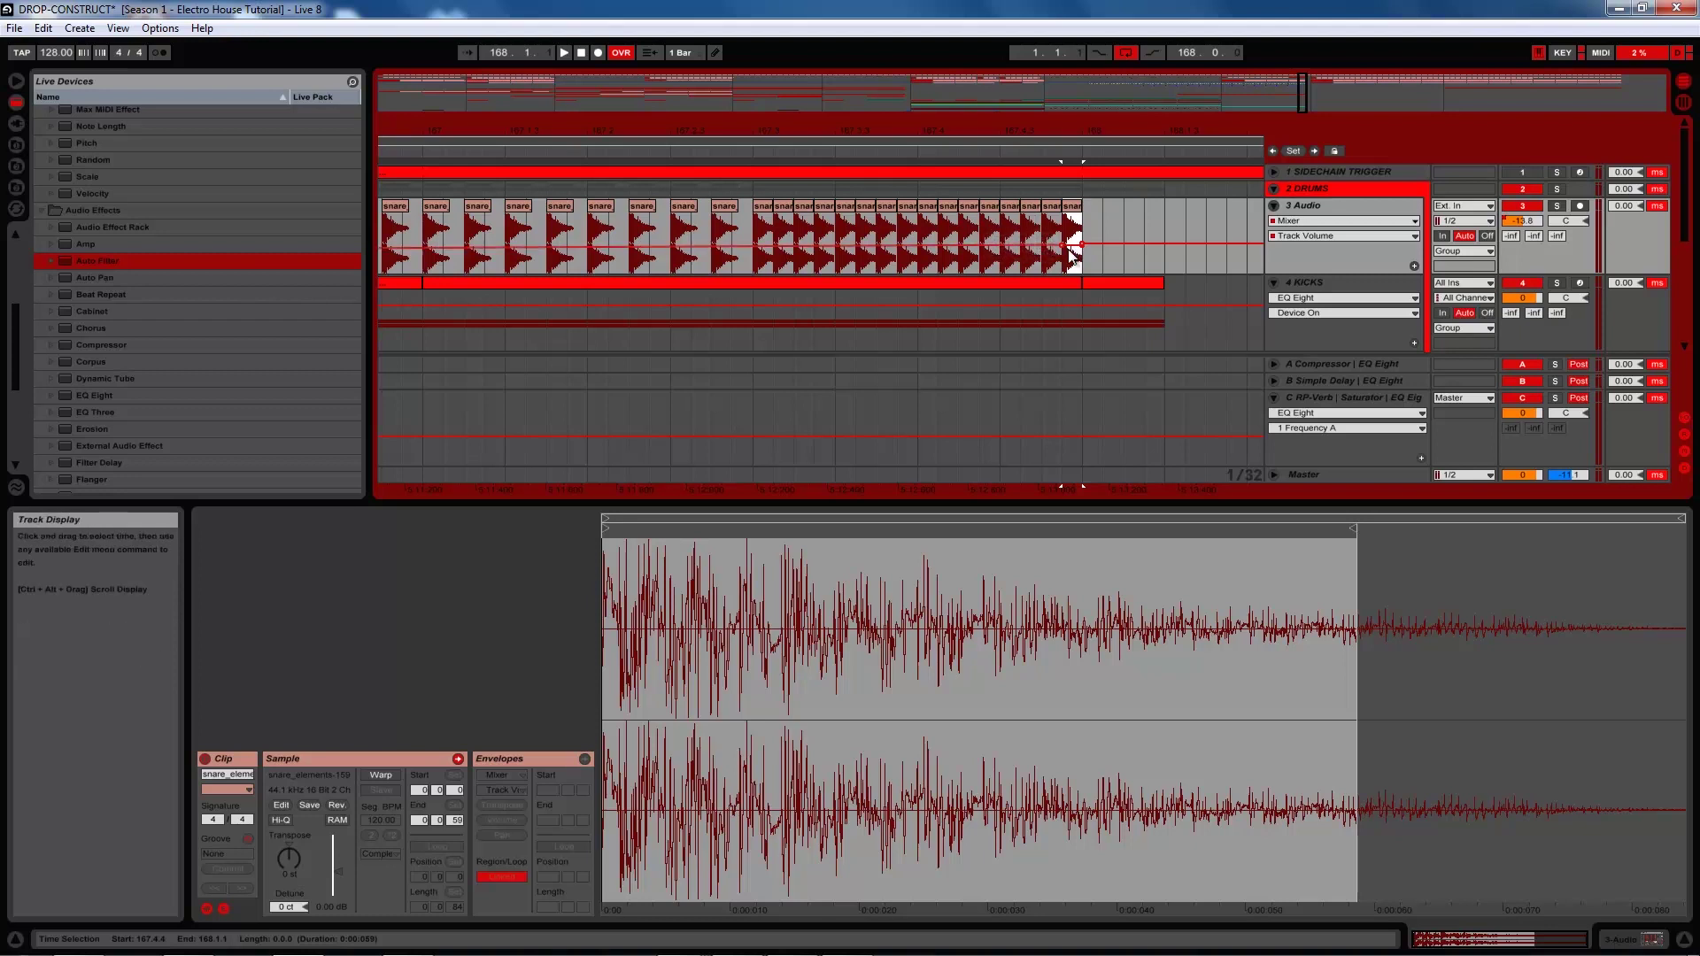
left_click_drag(1064, 247, 1083, 257)
left_click(751, 221)
key("space")
mouse_move(770, 148)
left_mouse_down()
mouse_move(778, 126)
mouse_move(758, 129)
left_mouse_up()
left_click(959, 216)
key("space")
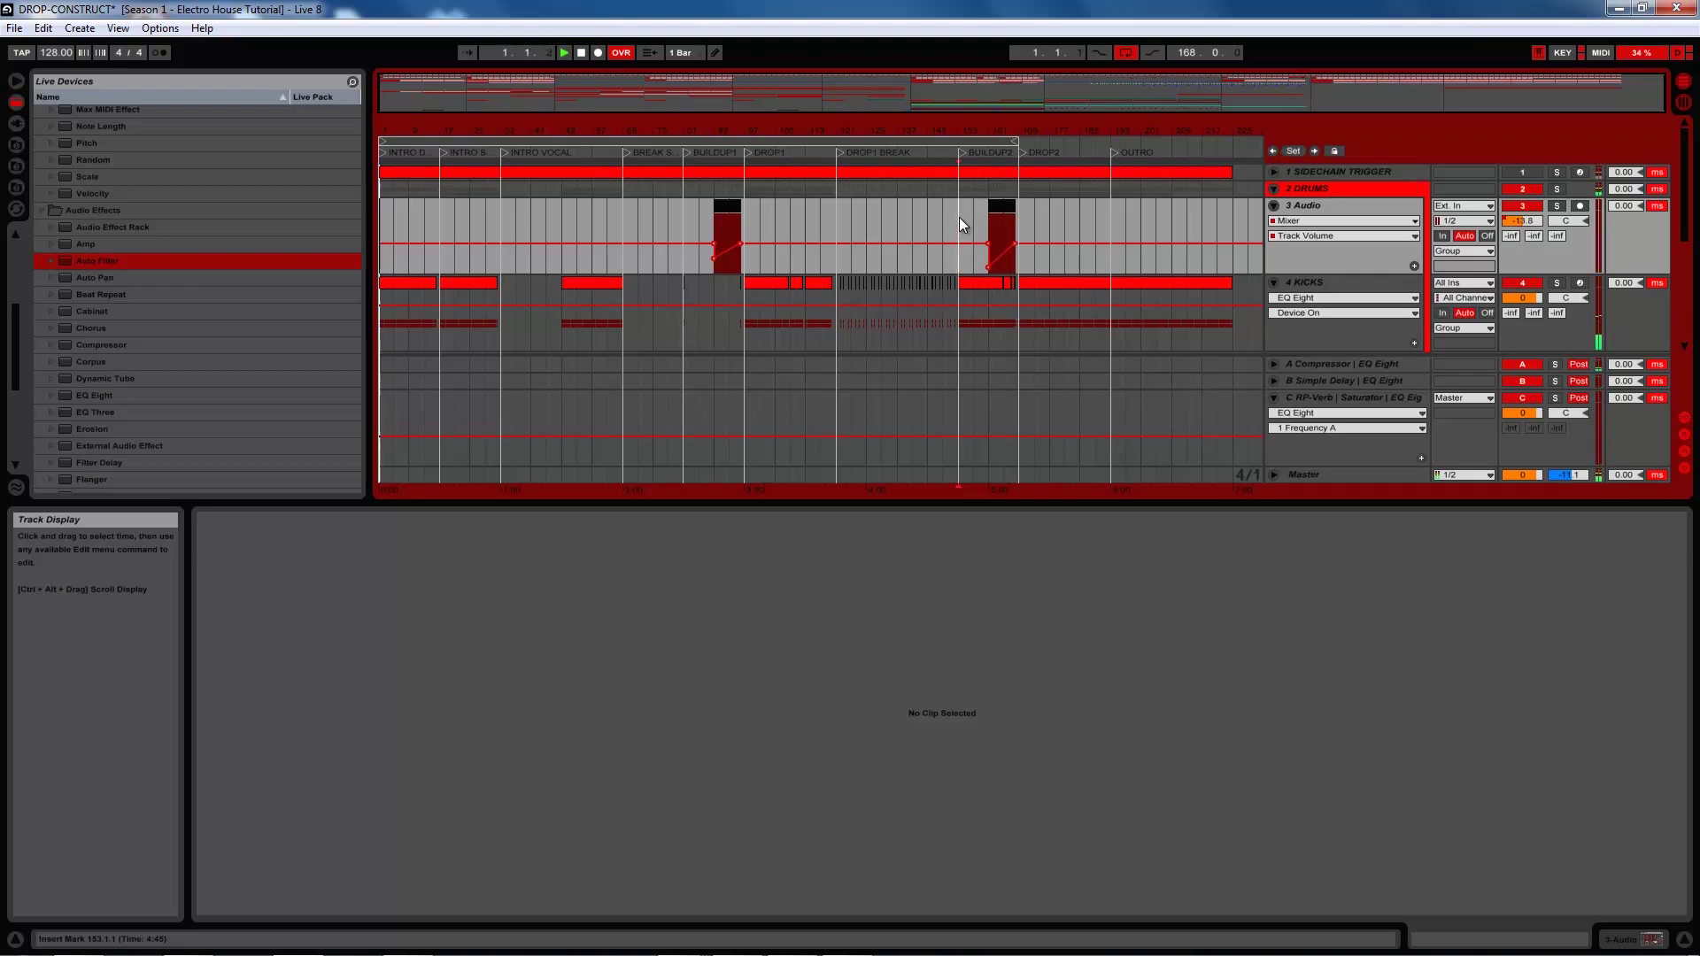
left_click(581, 52)
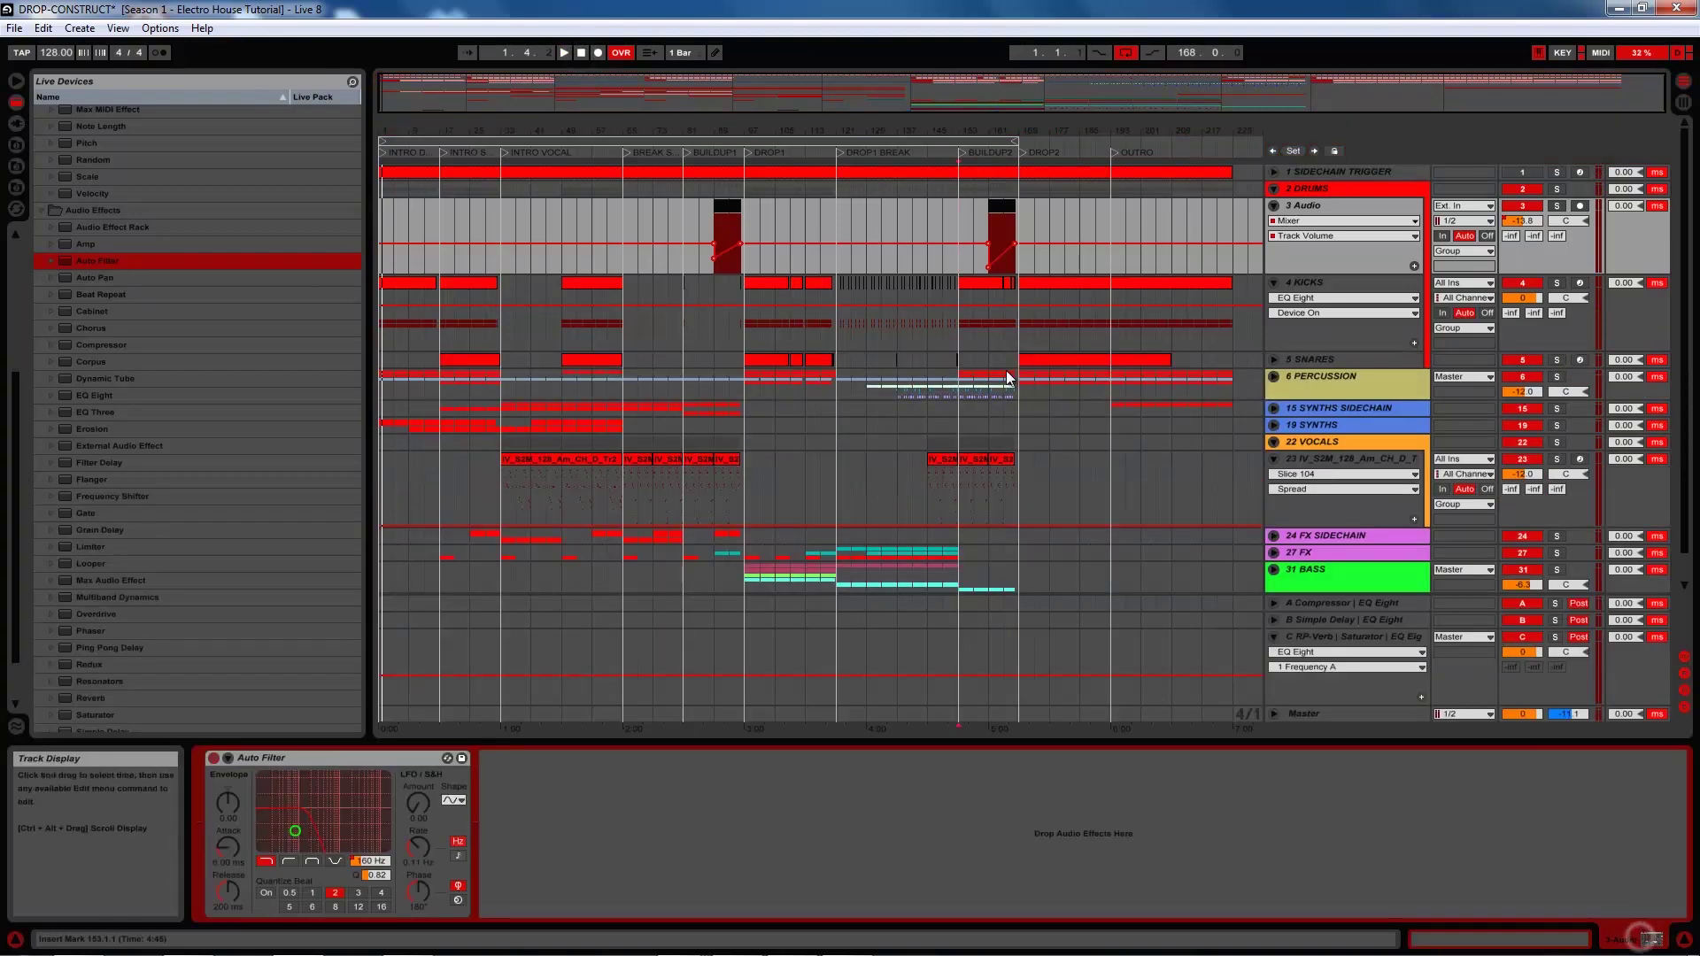
Replace the BUILDUP1 snares at bar 89 on track 3 with a copy of the BUILDUP2 snare roll, and play it
mouse_move(991, 246)
left_click_drag(743, 222, 706, 222)
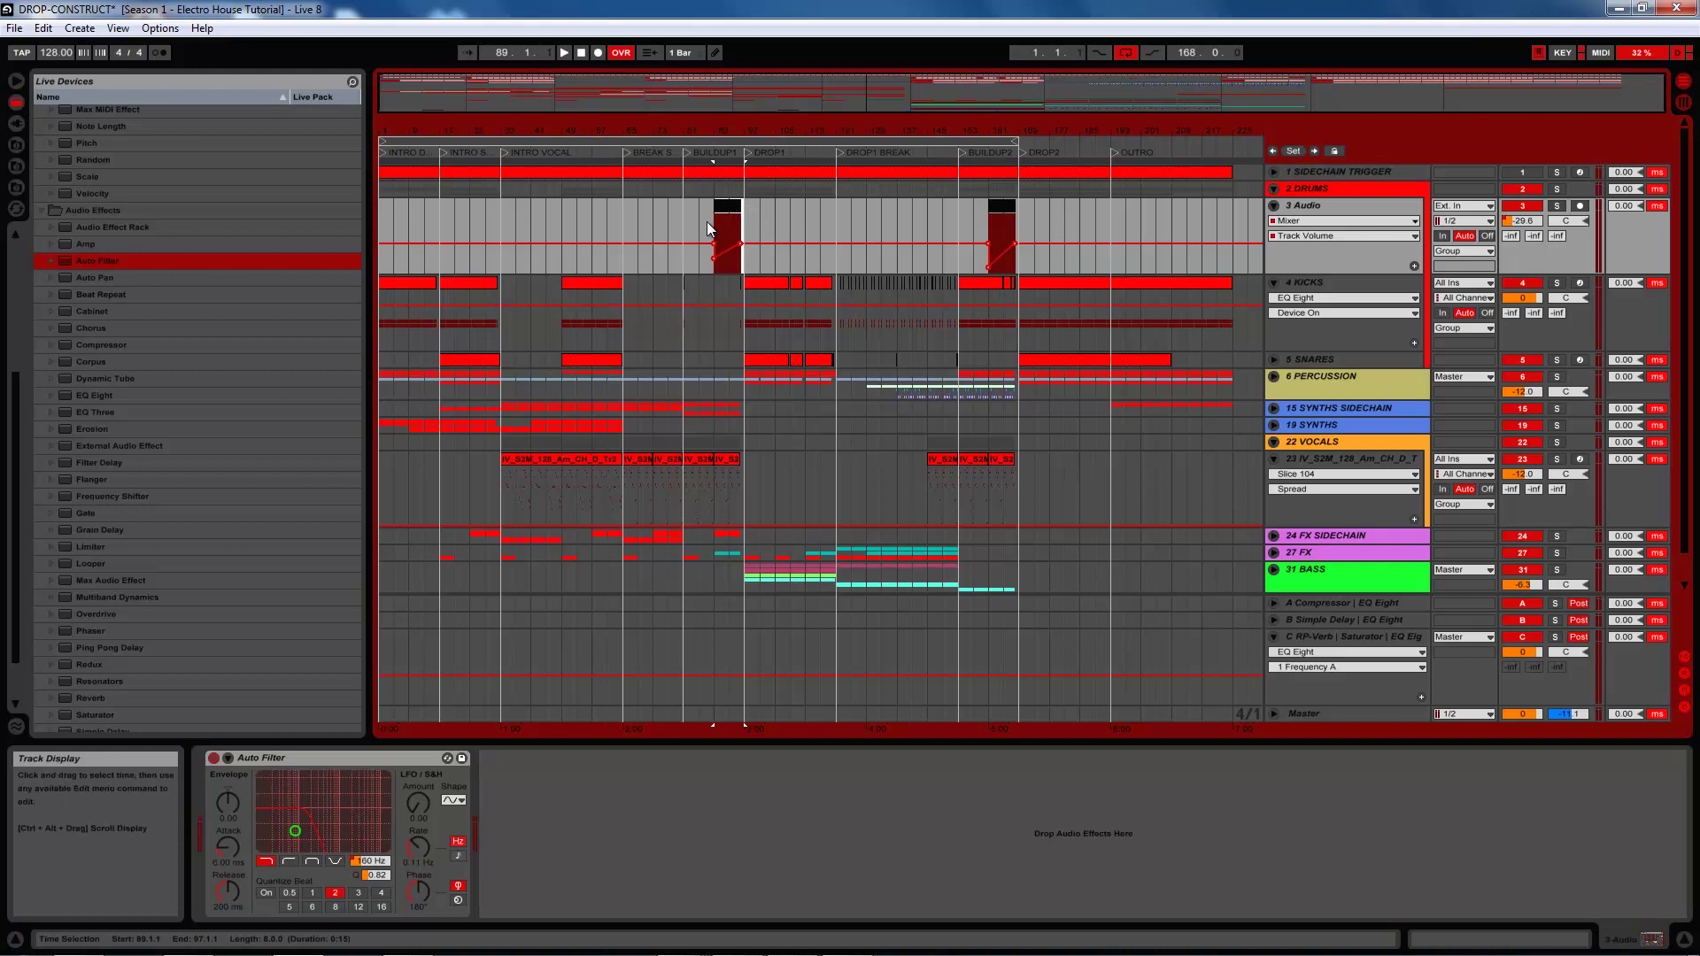
key("Delete")
left_click_drag(1022, 222, 984, 230)
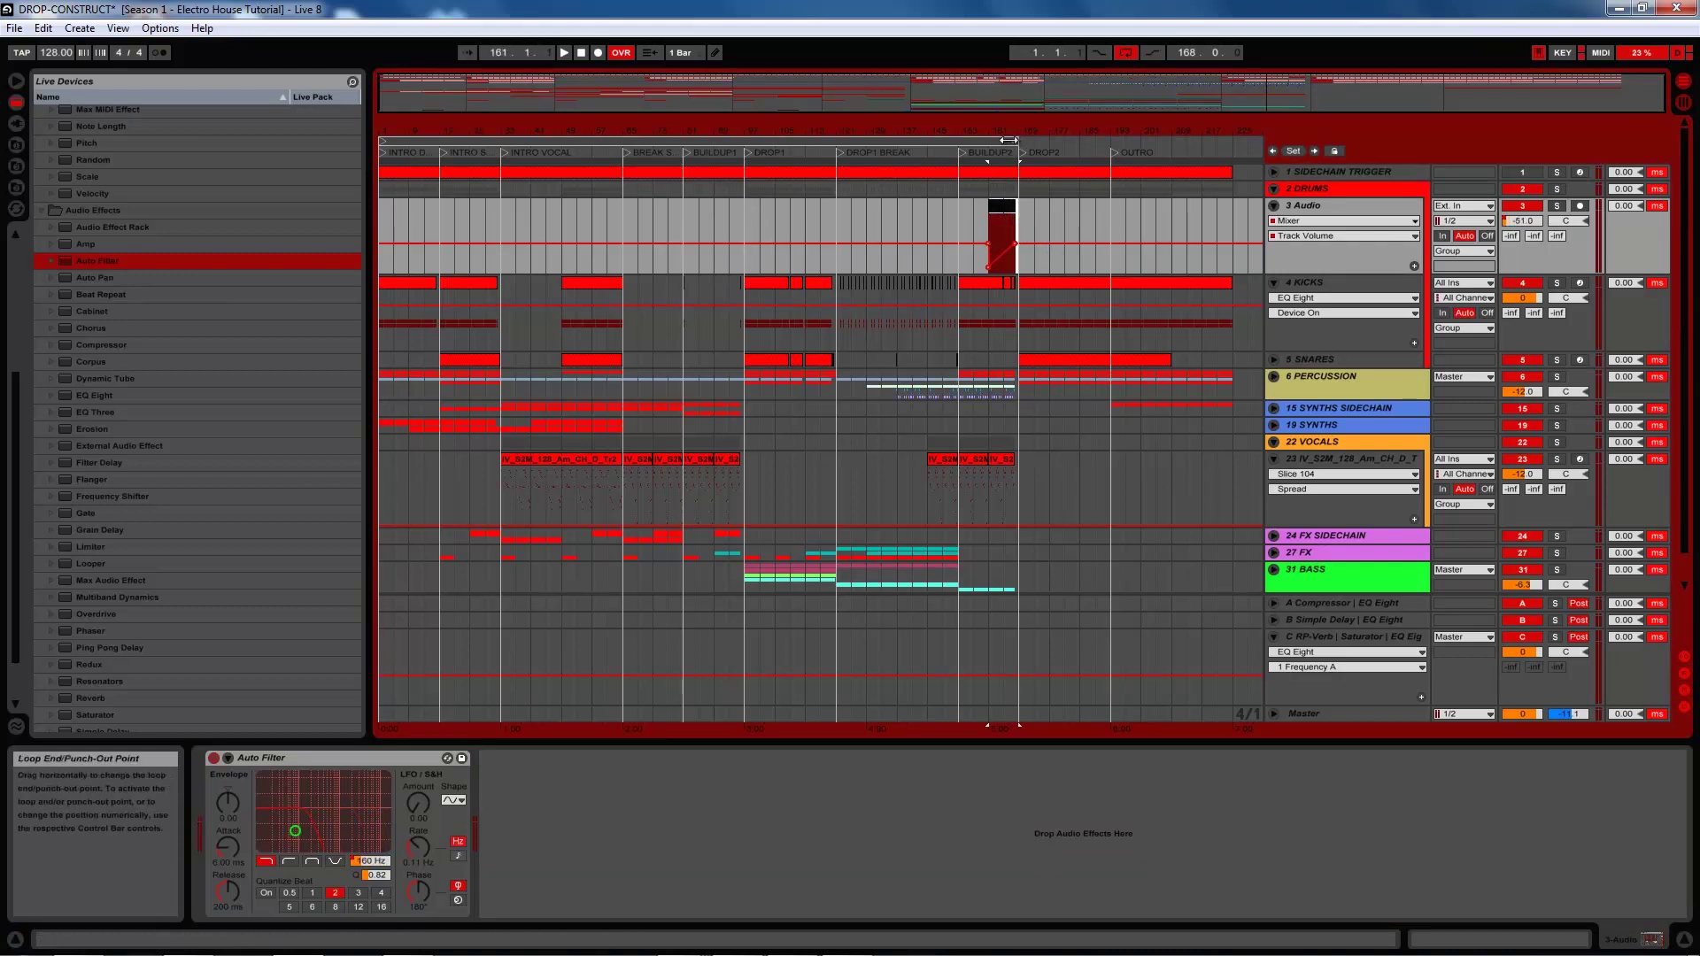
left_click_drag(1002, 204, 717, 219)
key("space")
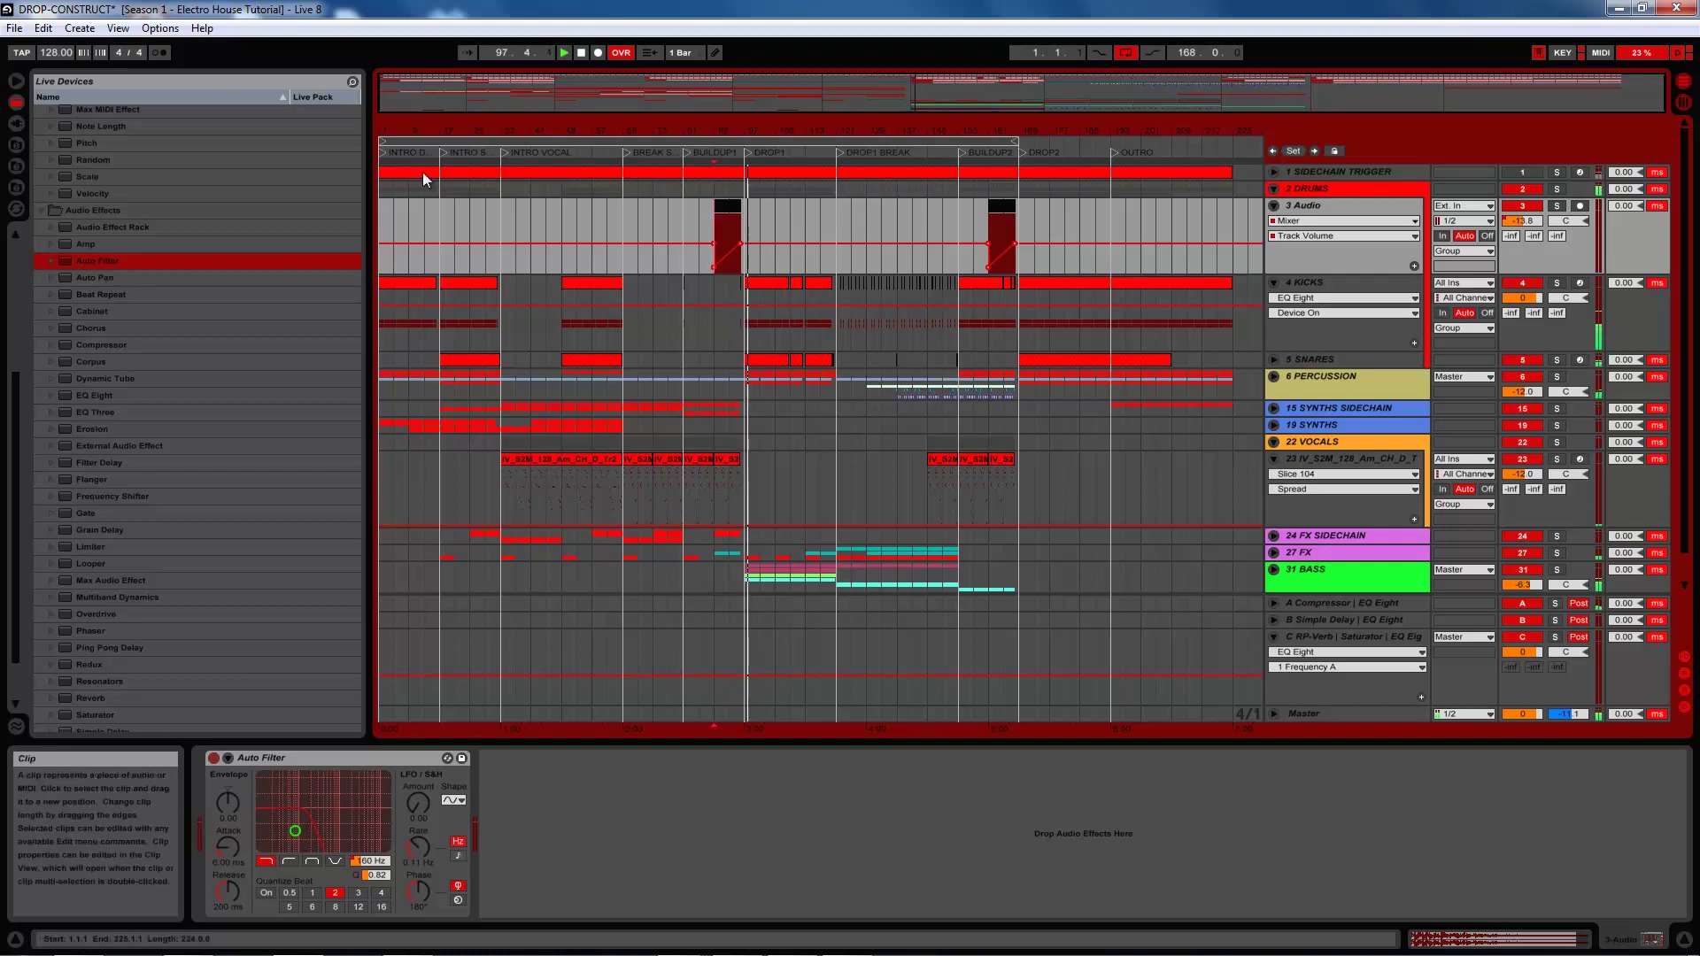
left_click(582, 53)
Add a Utility effect after the Auto Filter on track 3, set its gain to about -3.9 dB and play from bar 89
left_click(93, 717)
scroll(94, 721, "down", 3)
left_click_drag(98, 687, 520, 787)
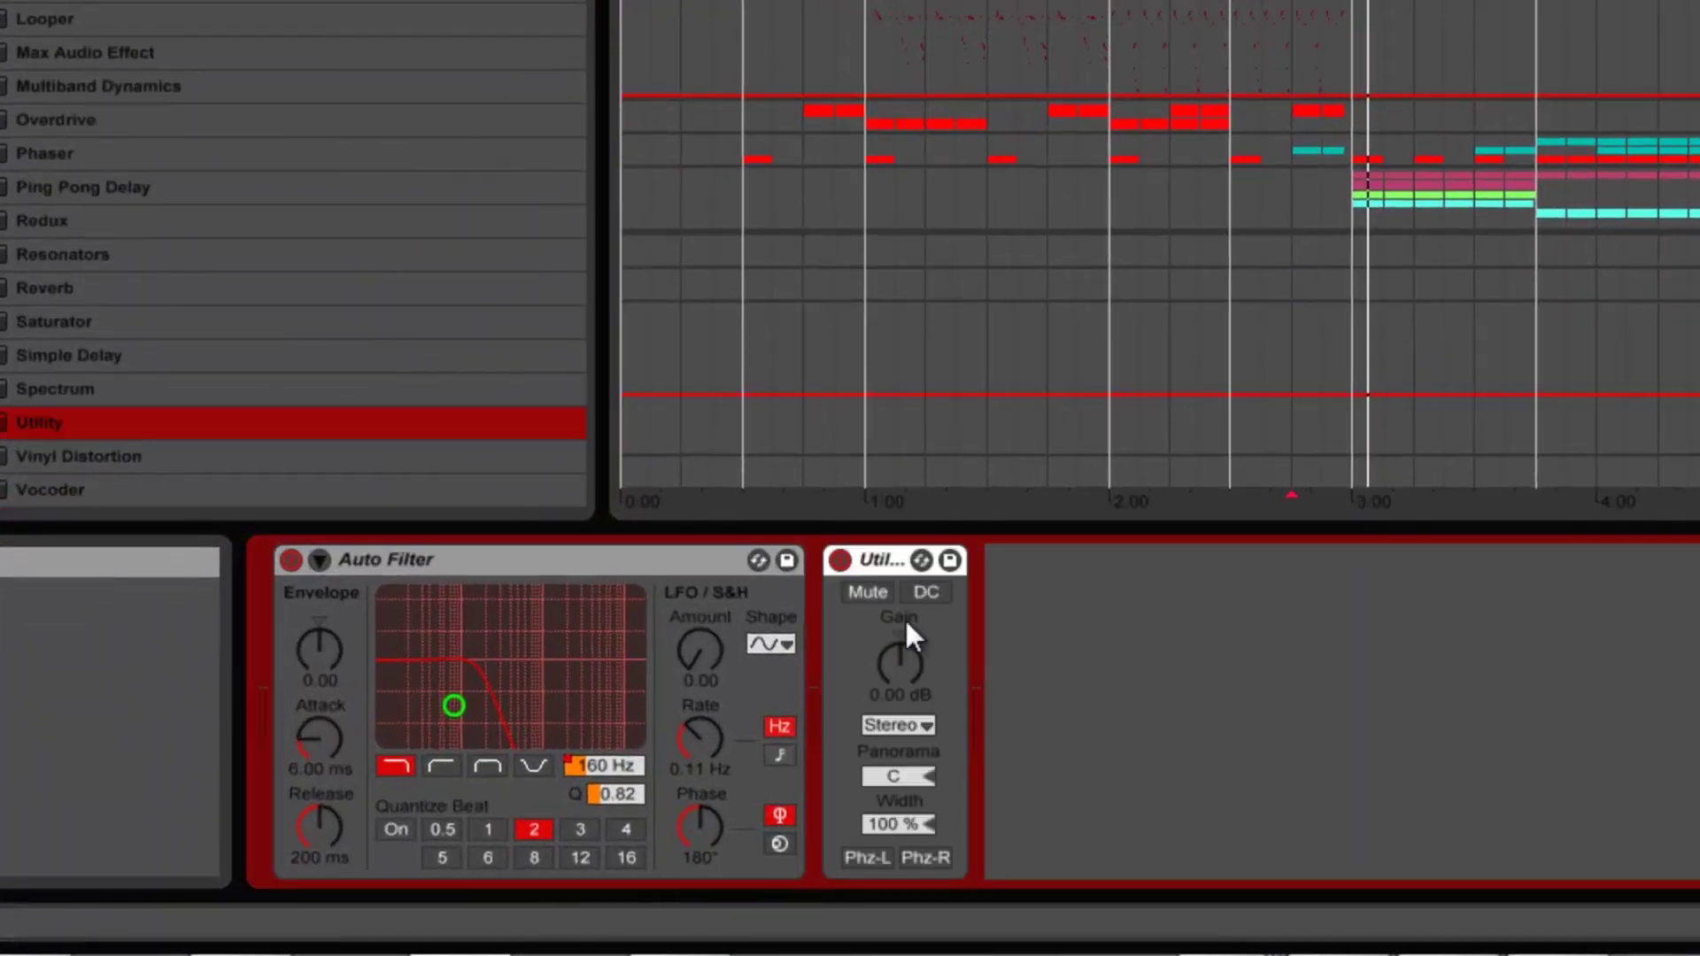
left_click_drag(903, 653, 908, 665)
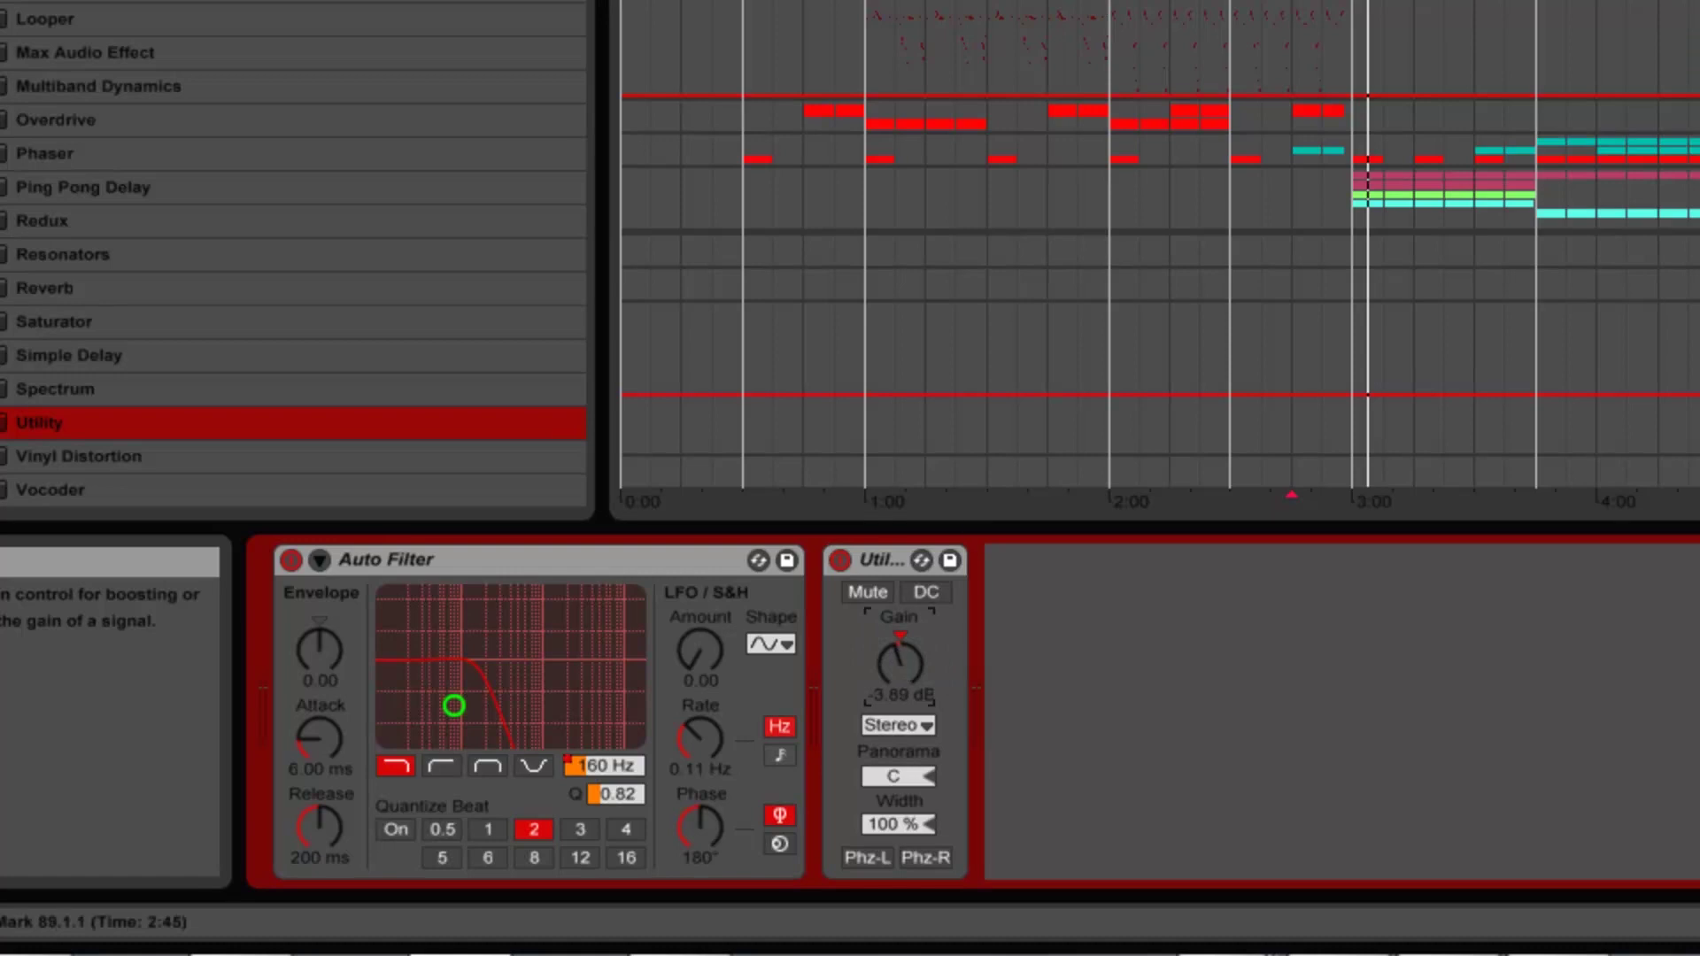
left_click(1292, 309)
key("space")
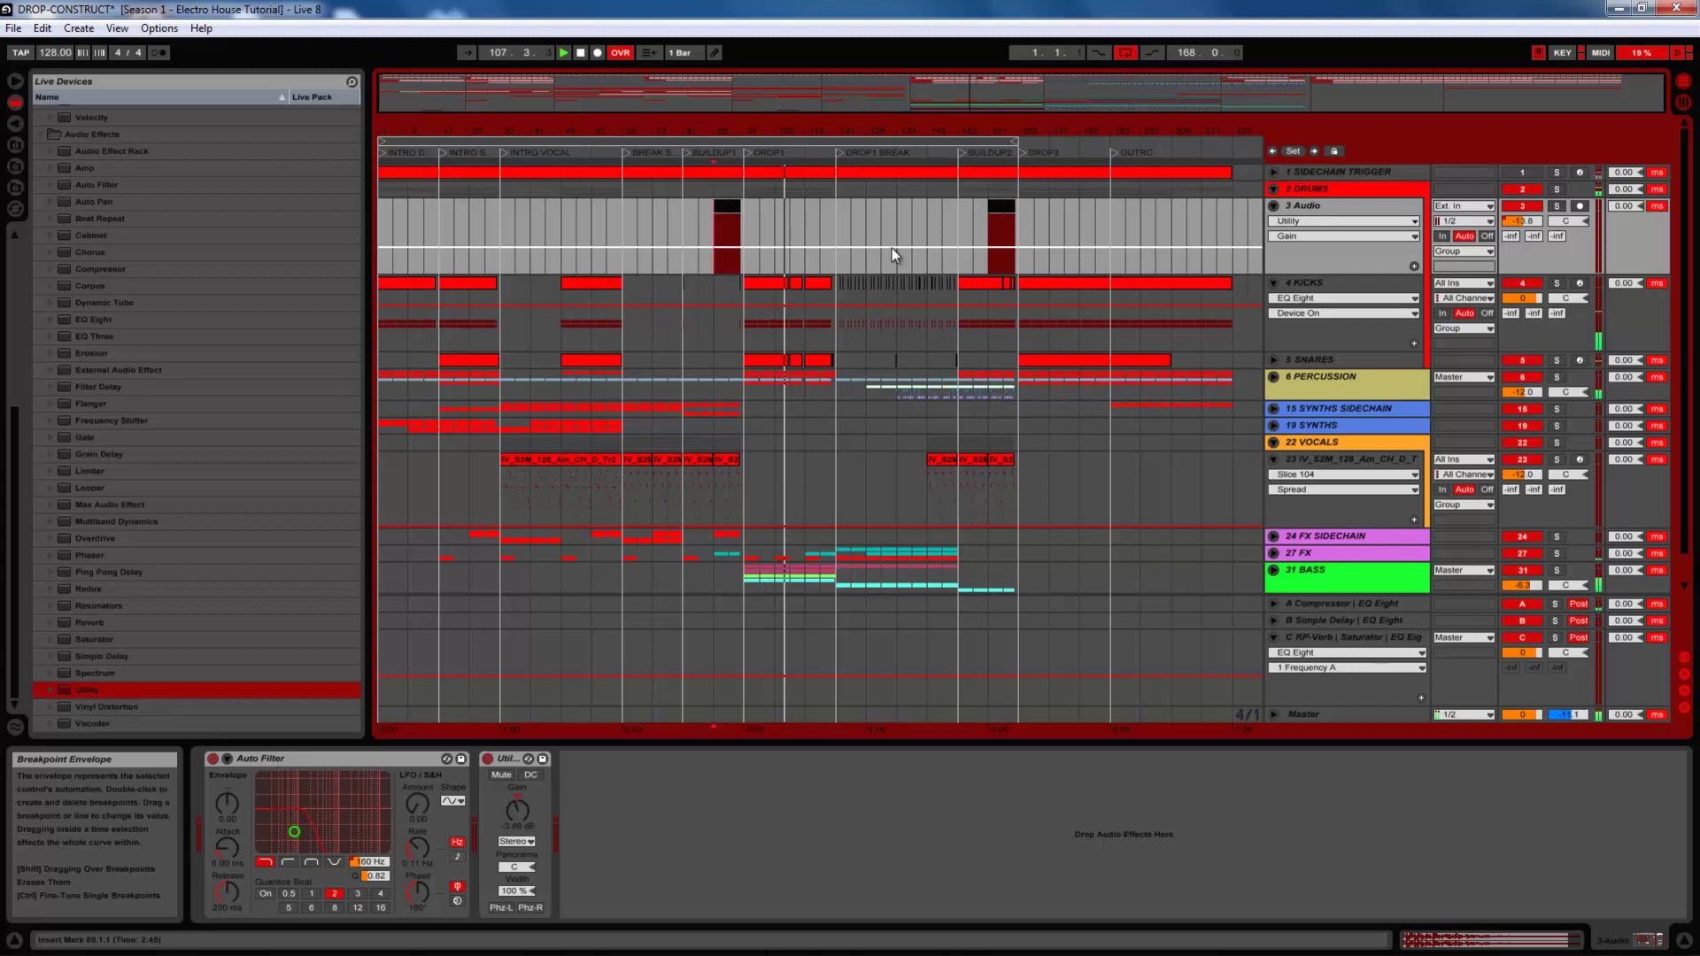
Collapse the VOCALS and DRUMS track groups in the arrangement
left_click(1275, 440)
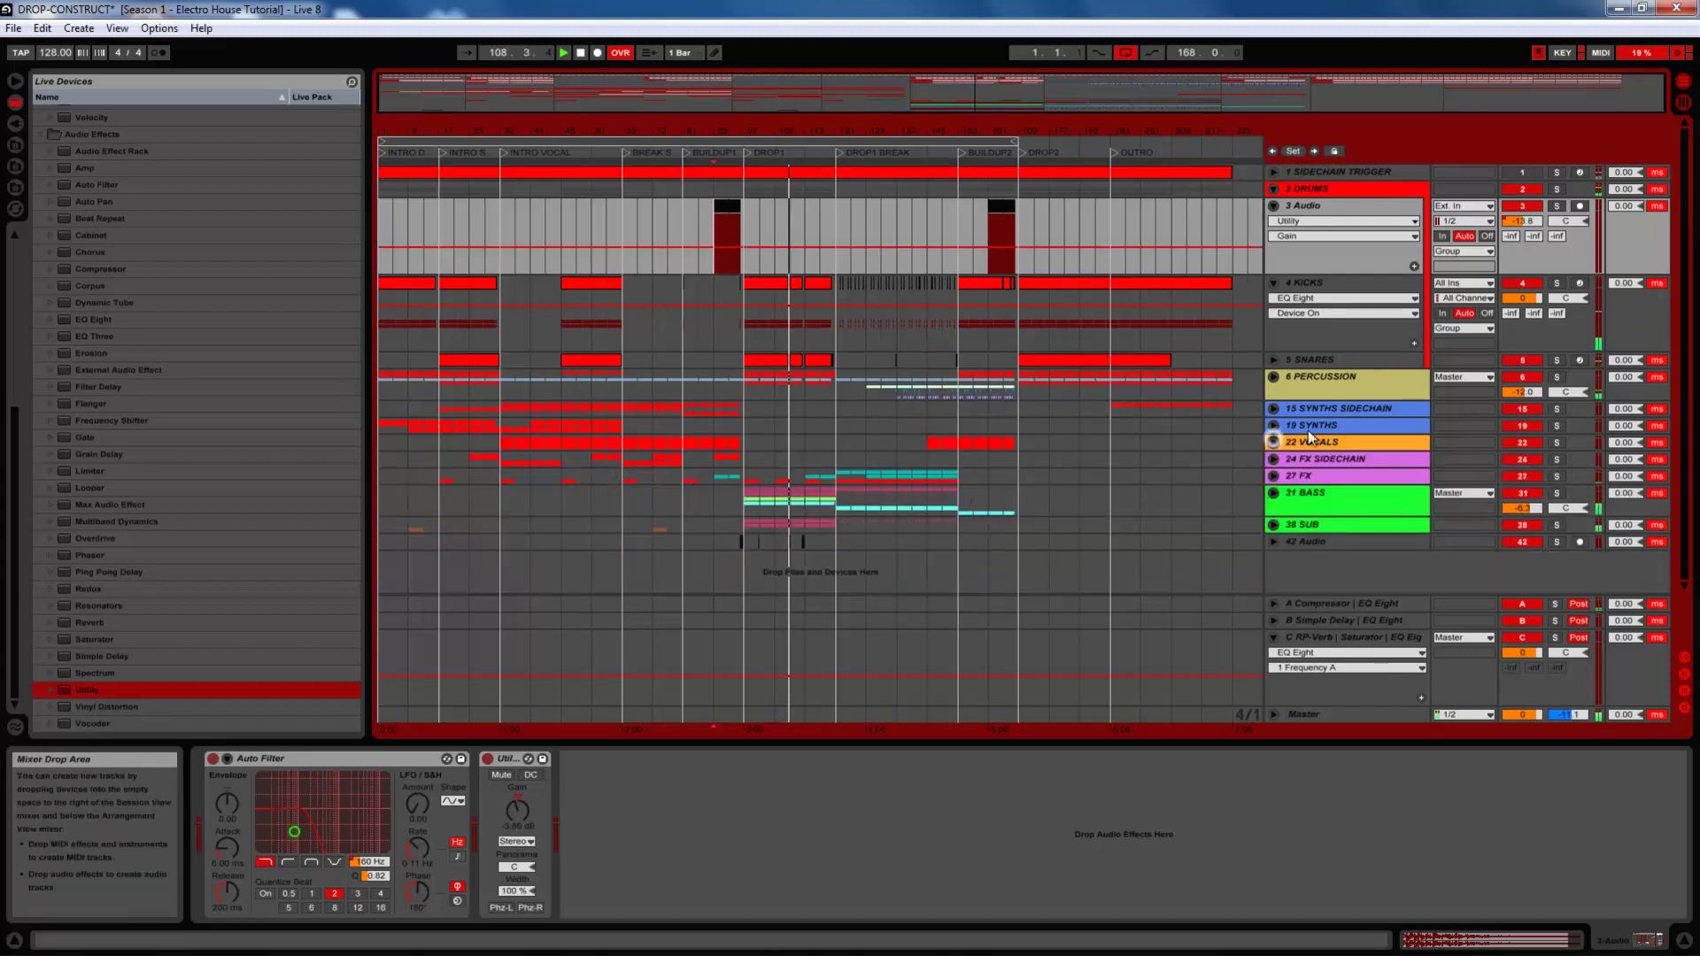
left_click(1273, 188)
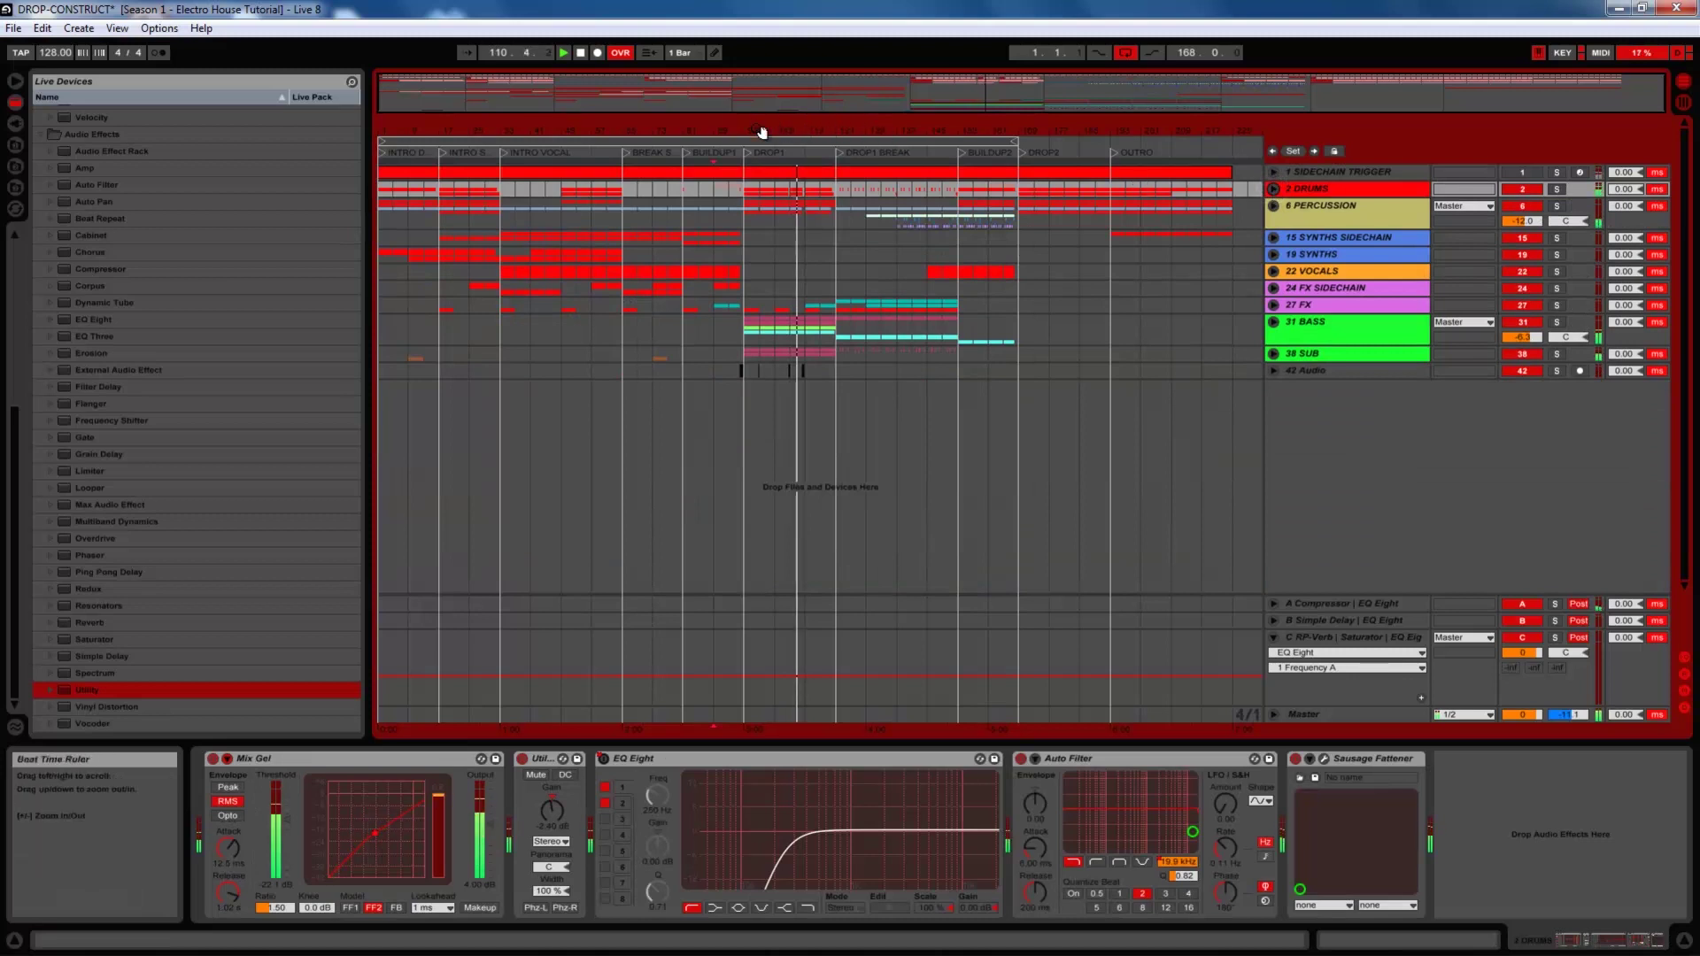